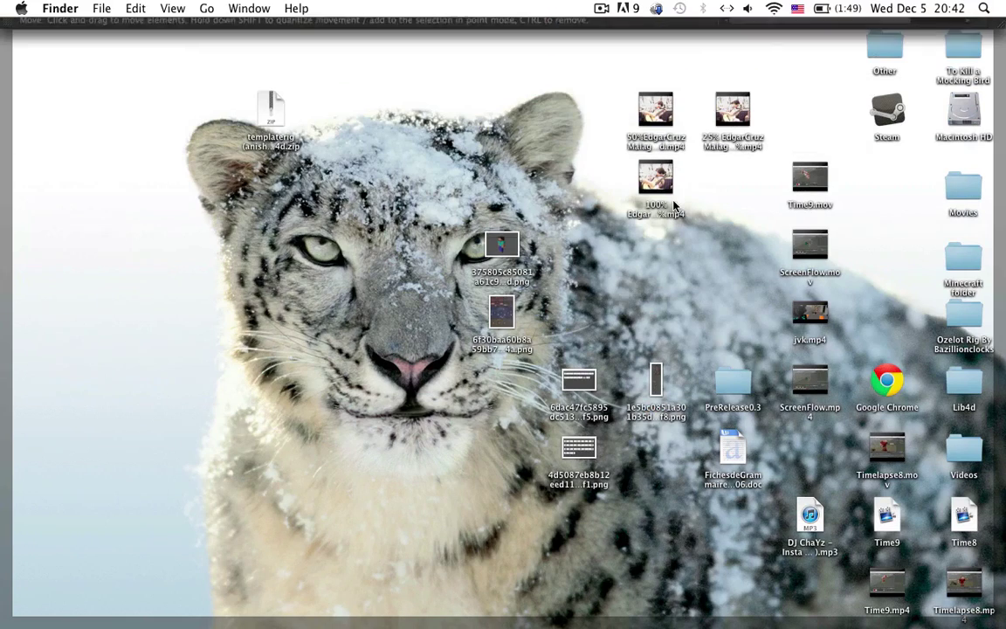
- Extract the templaterig lib4d zip archive on the desktop and place the extracted .lib4d file beside it
{"action": "left_click", "coordinate": [270, 121]}
{"action": "left_click", "coordinate": [355, 123]}
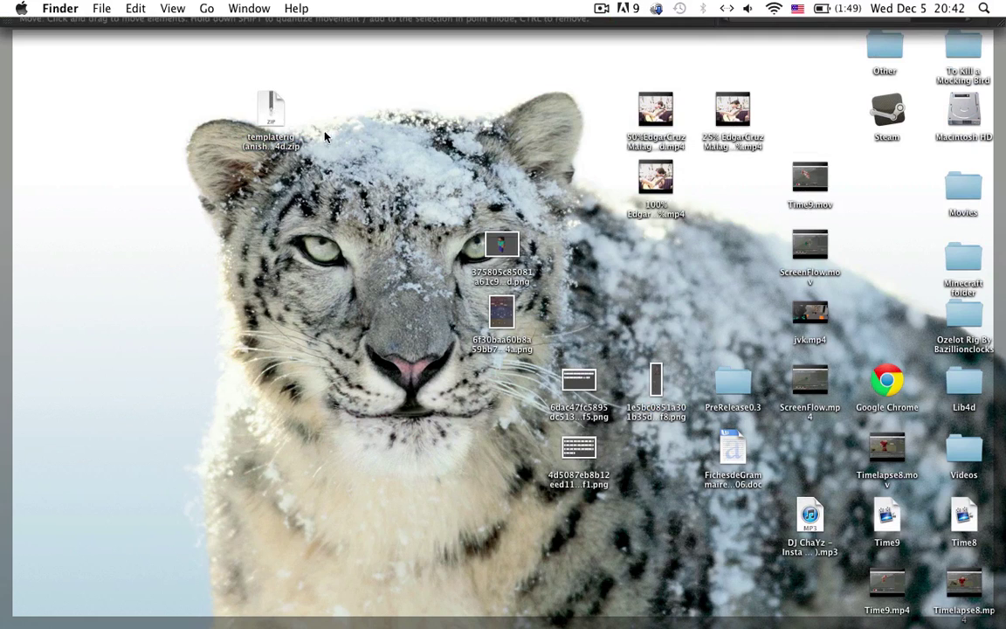
{"action": "mouse_move", "coordinate": [274, 107]}
{"action": "left_mouse_down"}
{"action": "mouse_move", "coordinate": [352, 107]}
{"action": "mouse_move", "coordinate": [296, 85]}
{"action": "mouse_move", "coordinate": [273, 105]}
{"action": "left_mouse_up"}
{"action": "double_click", "coordinate": [269, 106]}
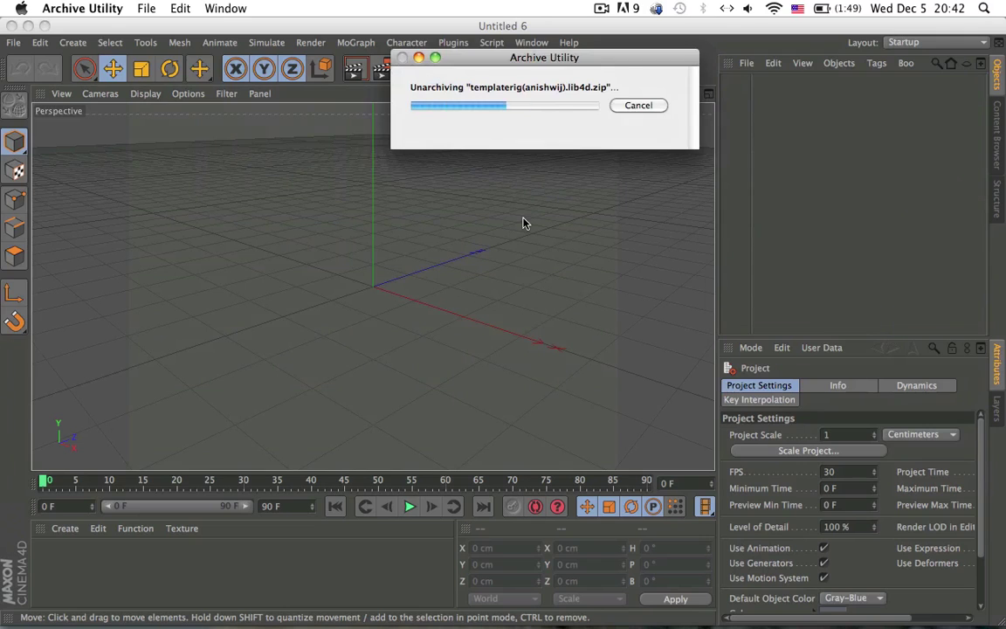
{"action": "key", "text": "F11"}
{"action": "left_click", "coordinate": [309, 141]}
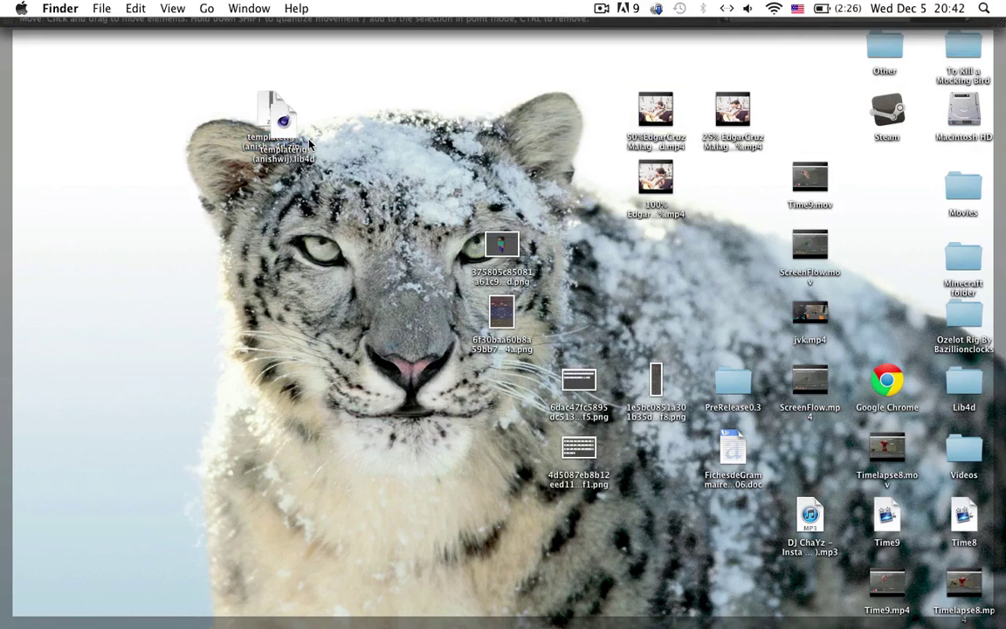
{"action": "left_click_drag", "start_coordinate": [309, 144], "coordinate": [373, 135]}
{"action": "left_click", "coordinate": [468, 126]}
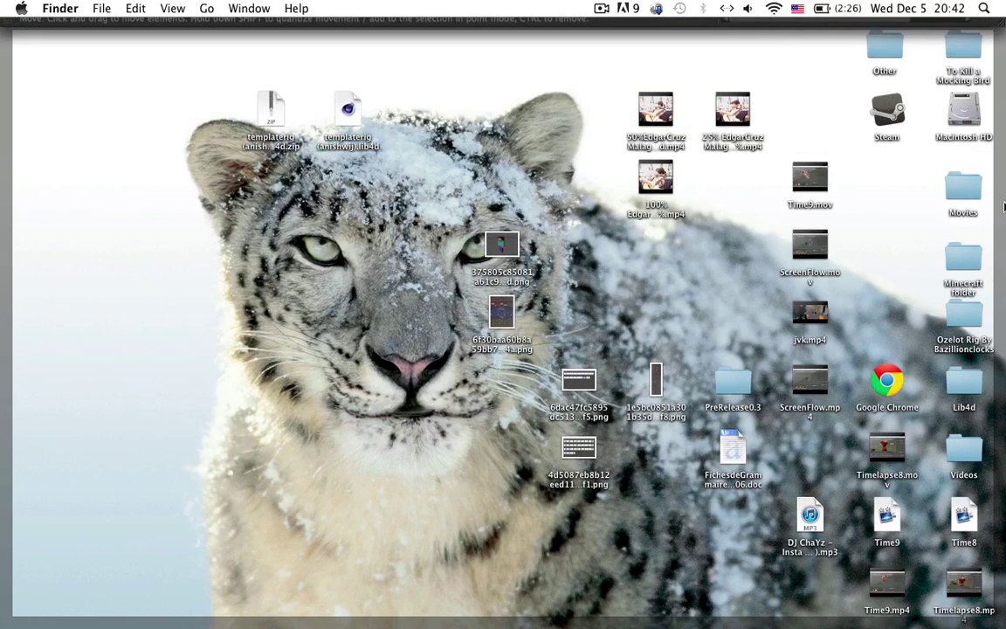
- Open the Lib4d folder, search the Mac for "cinema 4d r13" from it and open the Cinema 4D R13 folder
{"action": "double_click", "coordinate": [964, 383]}
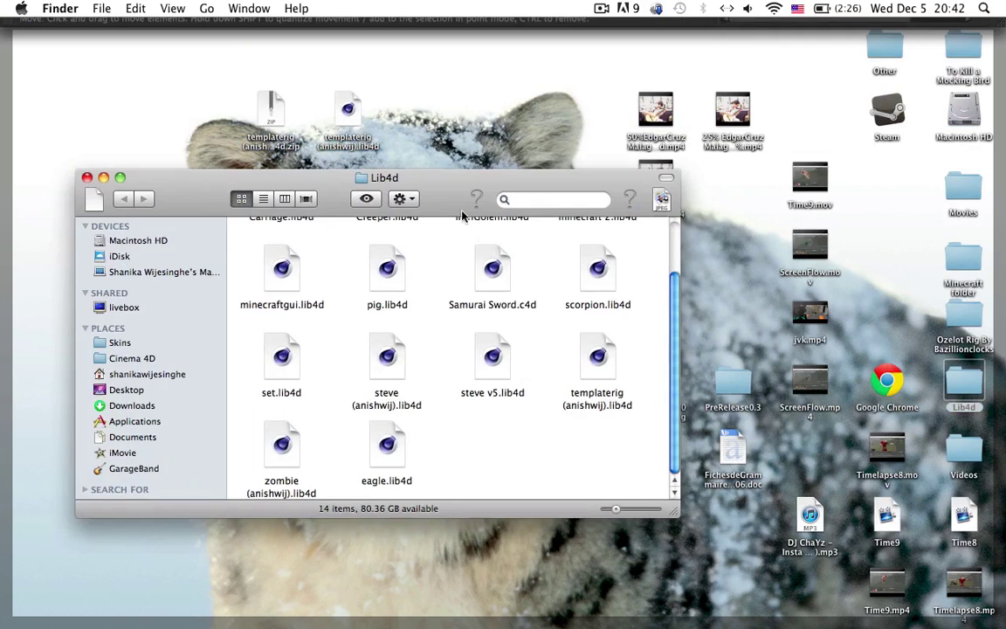
{"action": "left_click_drag", "start_coordinate": [463, 214], "coordinate": [435, 201]}
{"action": "left_click", "coordinate": [537, 192]}
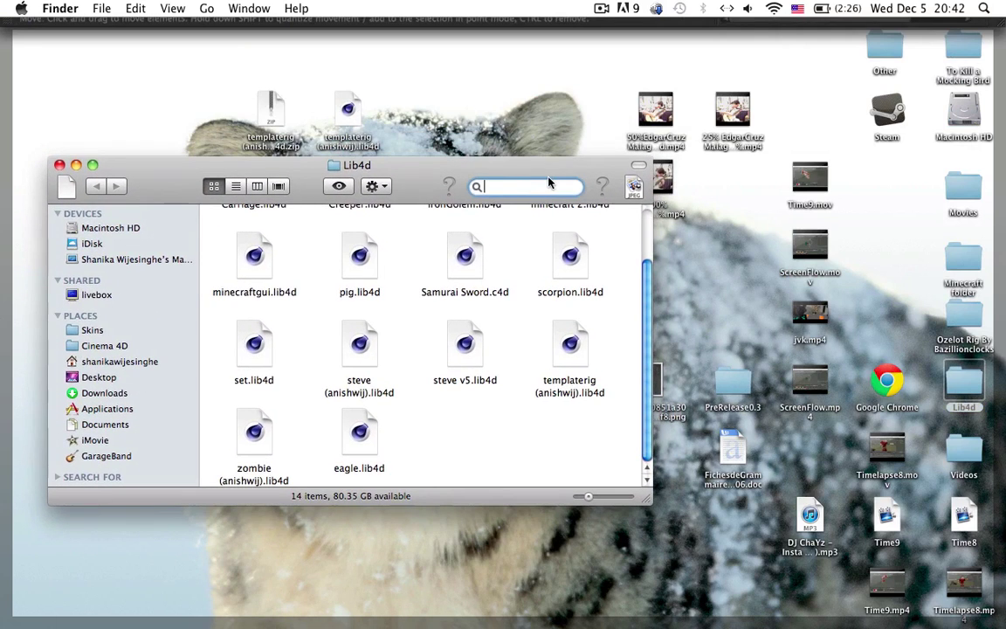
{"action": "type", "text": "cine"}
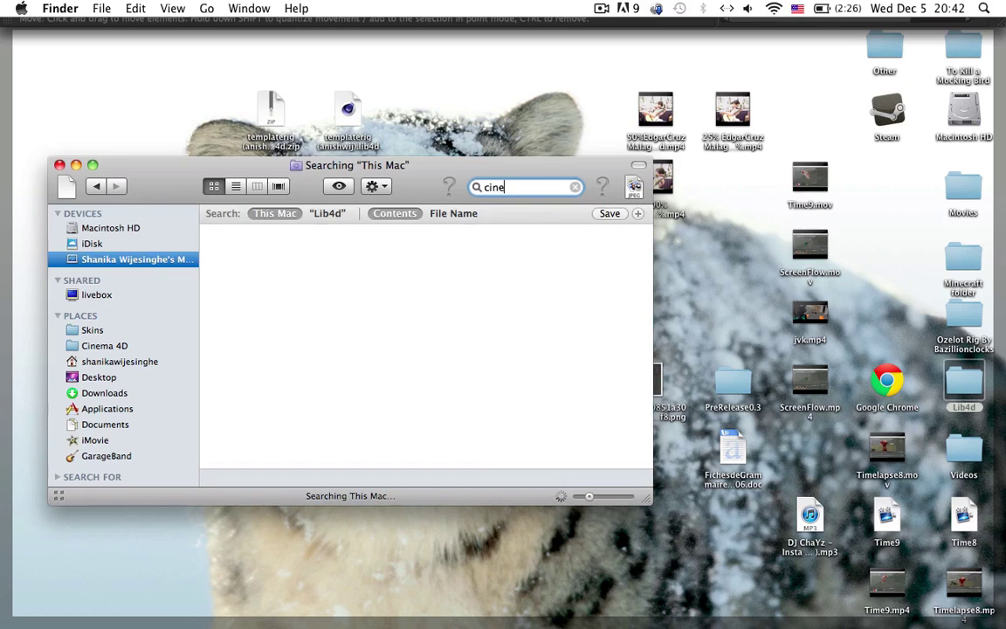
{"action": "type", "text": "ma 4"}
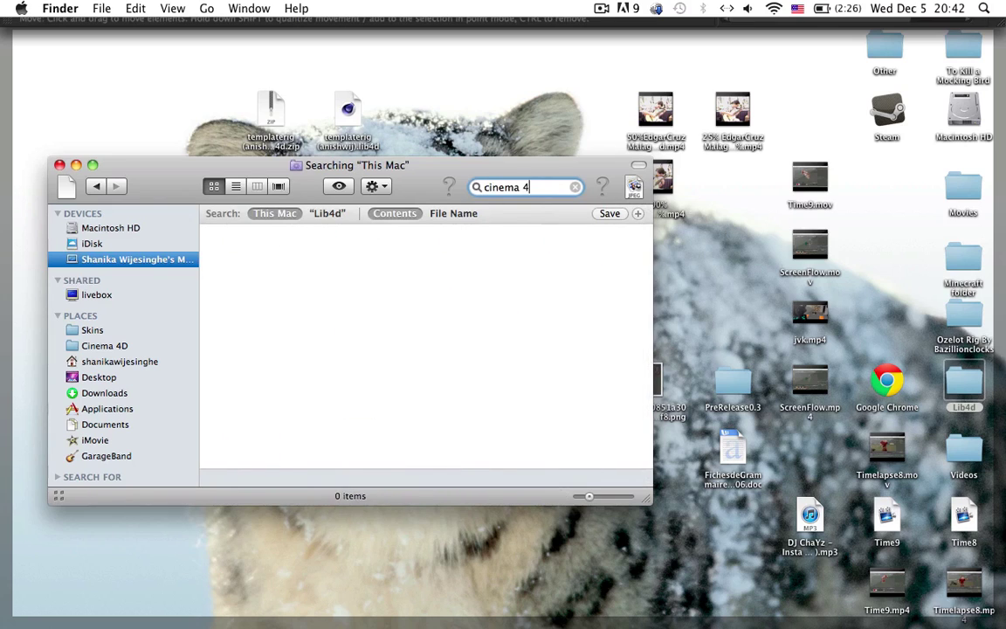
{"action": "type", "text": "d r13"}
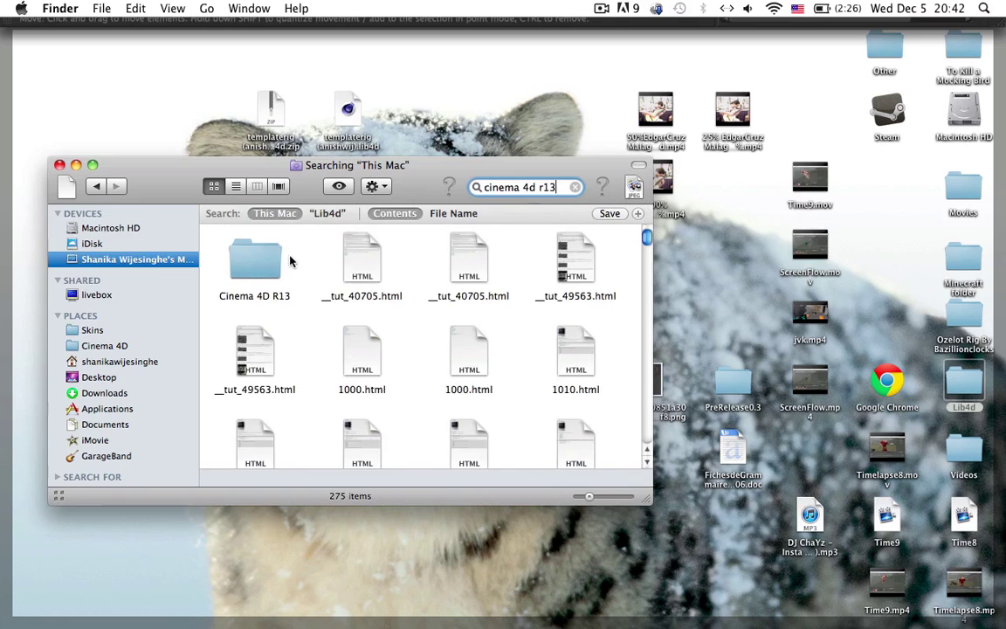
{"action": "left_click", "coordinate": [274, 265]}
{"action": "double_click", "coordinate": [281, 267]}
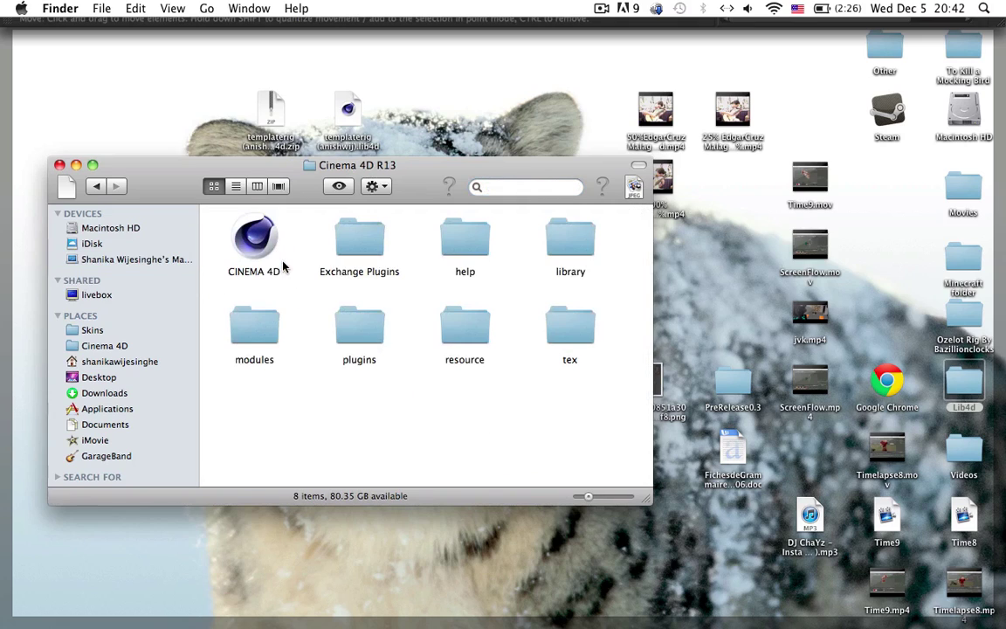
- Show the browser folder inside library as the location for the extracted templaterig file, and close the folder window
{"action": "double_click", "coordinate": [584, 247]}
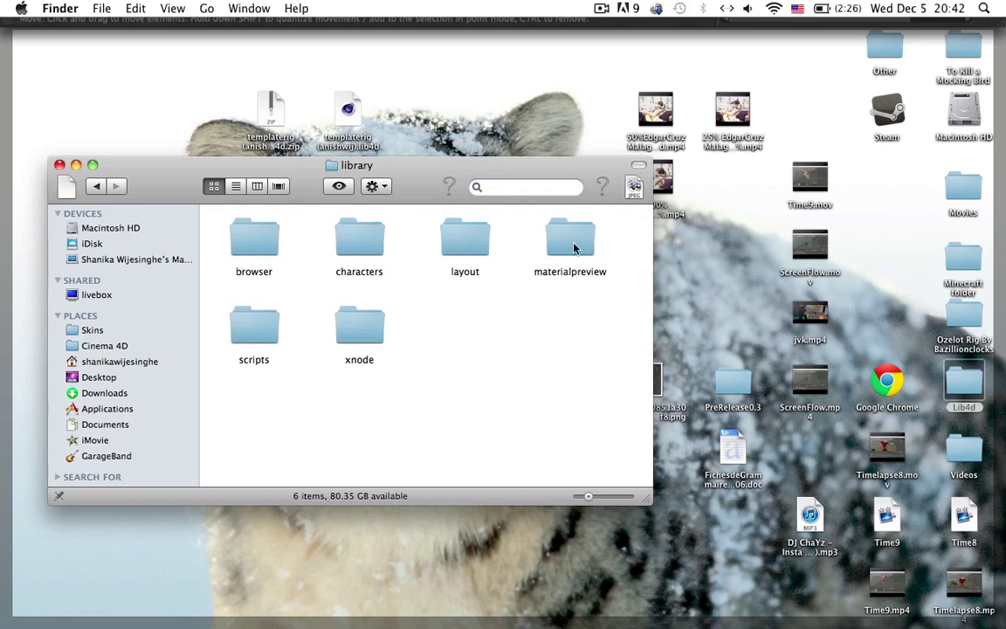
{"action": "double_click", "coordinate": [267, 251]}
{"action": "left_click_drag", "start_coordinate": [347, 112], "coordinate": [313, 122]}
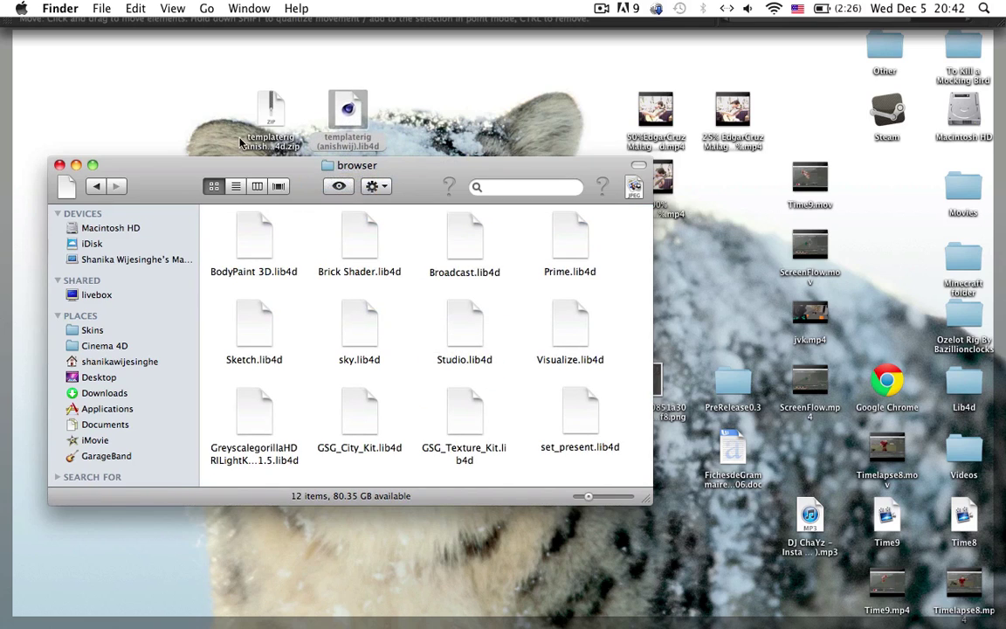
{"action": "left_click", "coordinate": [60, 165]}
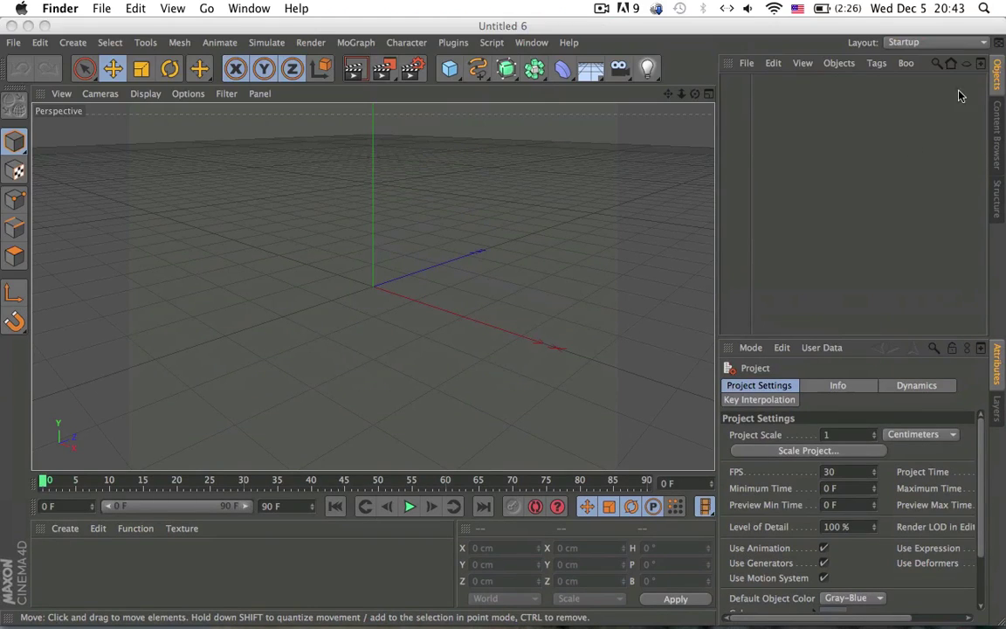
- Switch to Cinema 4D's Content Browser and check the contents of the locked Template preset library
{"action": "left_click", "coordinate": [1000, 129]}
{"action": "left_click", "coordinate": [951, 64]}
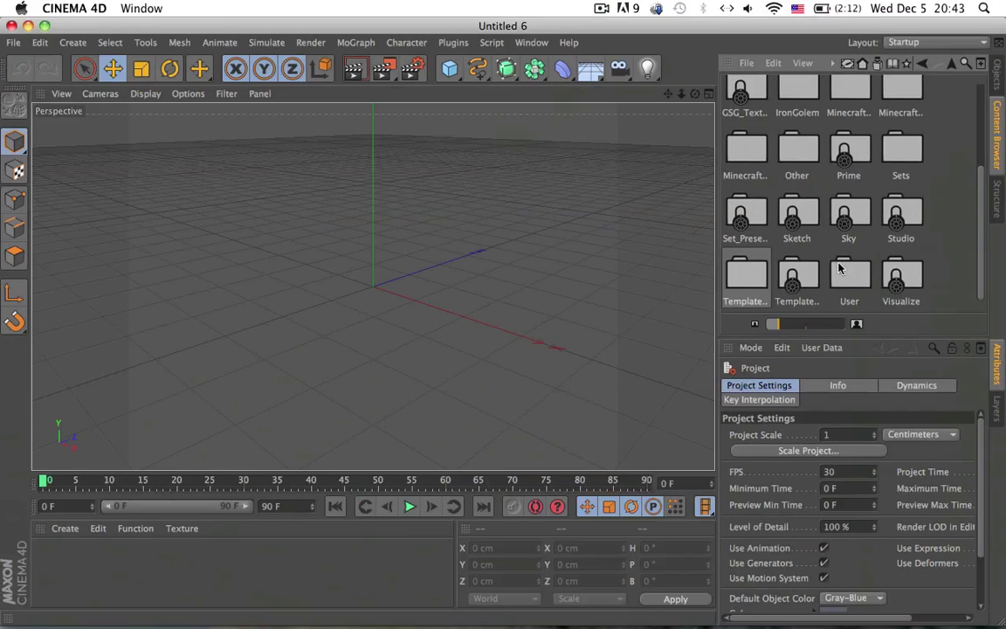
{"action": "left_click", "coordinate": [798, 274]}
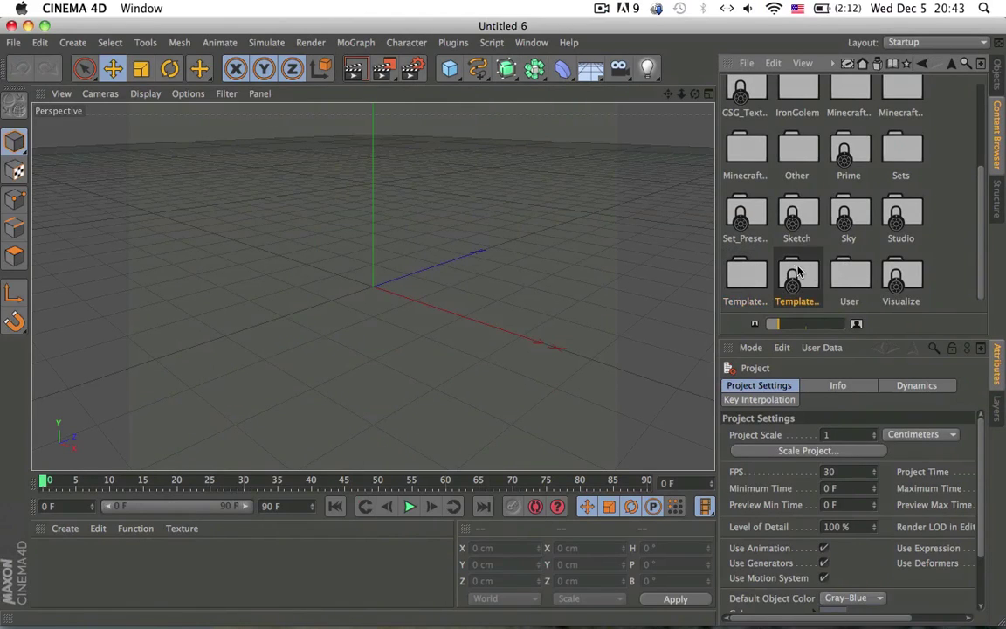
{"action": "double_click", "coordinate": [809, 284]}
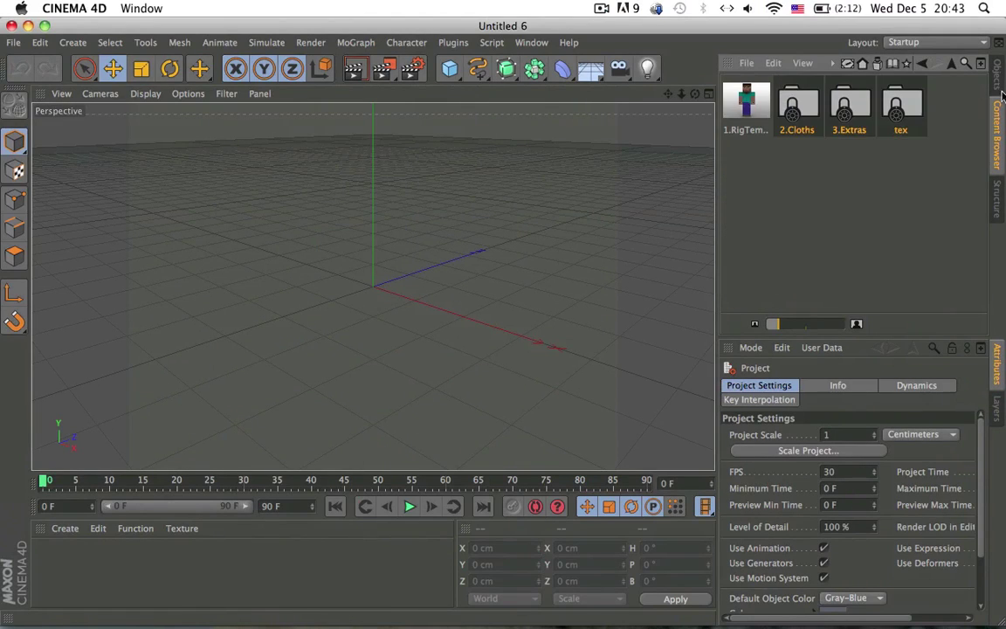
{"action": "left_click", "coordinate": [953, 67]}
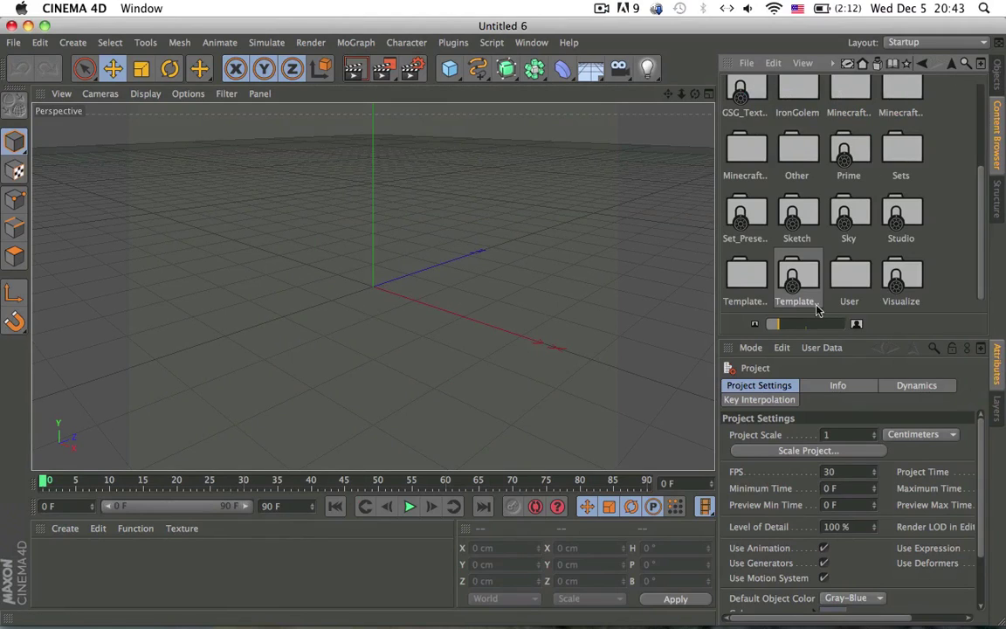
- Load the 1.RigTem… character preset from the unlocked Template folder into the scene
{"action": "double_click", "coordinate": [753, 284]}
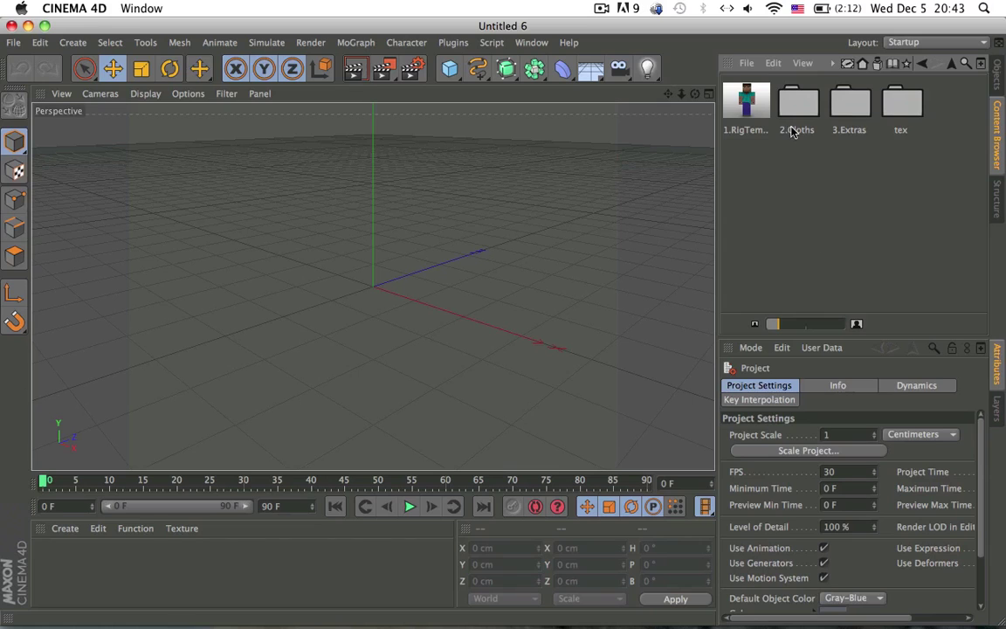
{"action": "left_click", "coordinate": [836, 221]}
{"action": "double_click", "coordinate": [751, 96]}
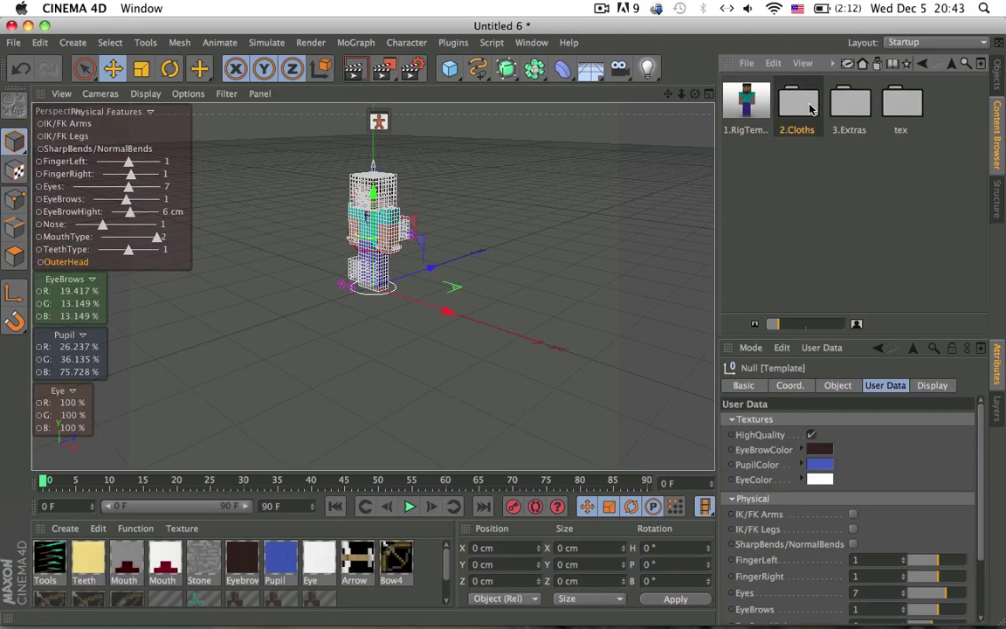
- Look through the 3.Extras and tex folders of the template rig library
{"action": "double_click", "coordinate": [893, 107]}
{"action": "left_click", "coordinate": [948, 65]}
{"action": "double_click", "coordinate": [841, 103]}
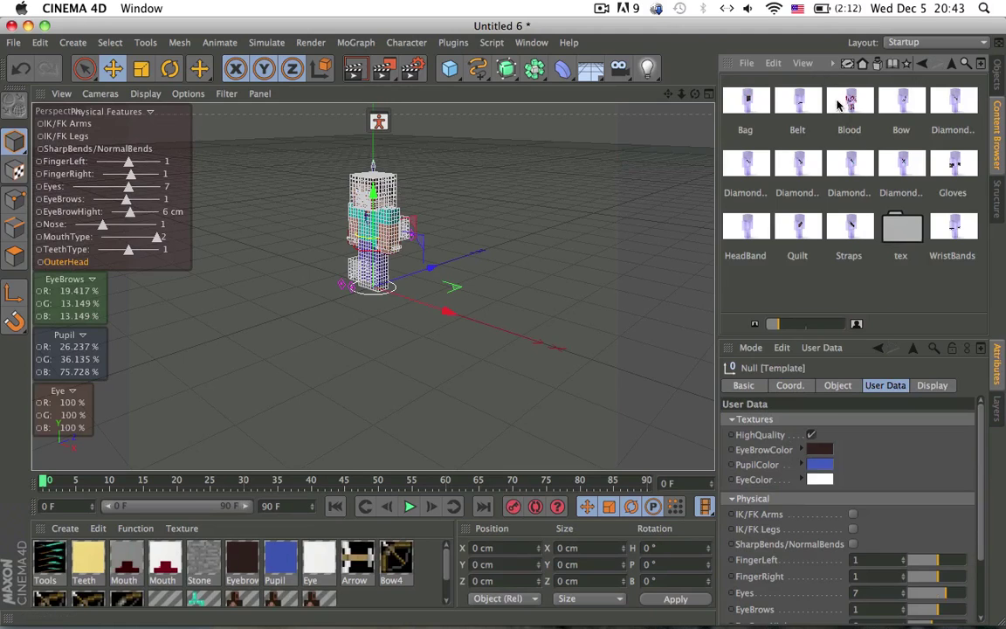
{"action": "left_click", "coordinate": [951, 63]}
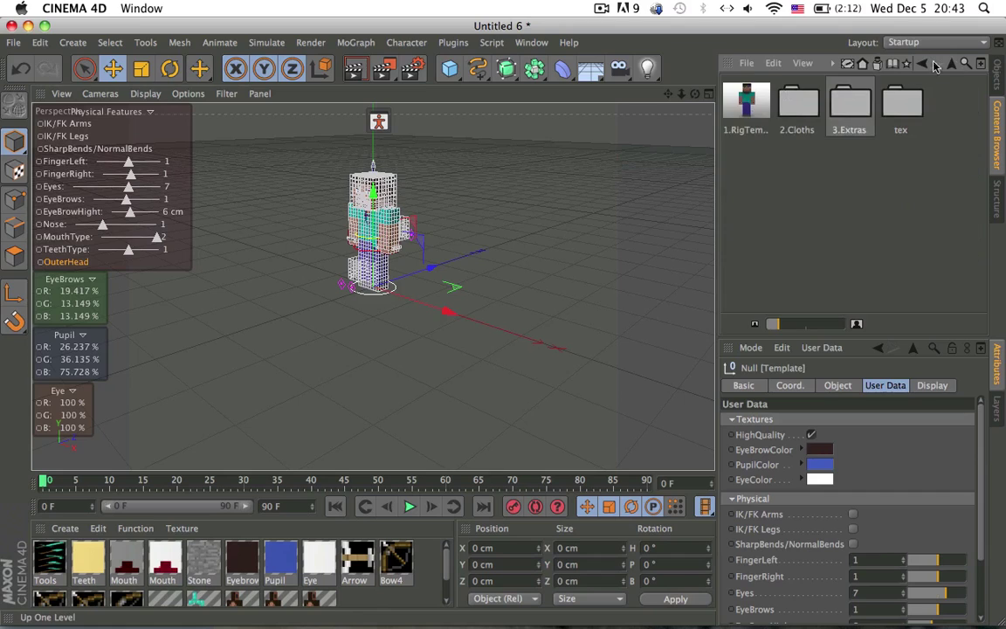
{"action": "double_click", "coordinate": [898, 101]}
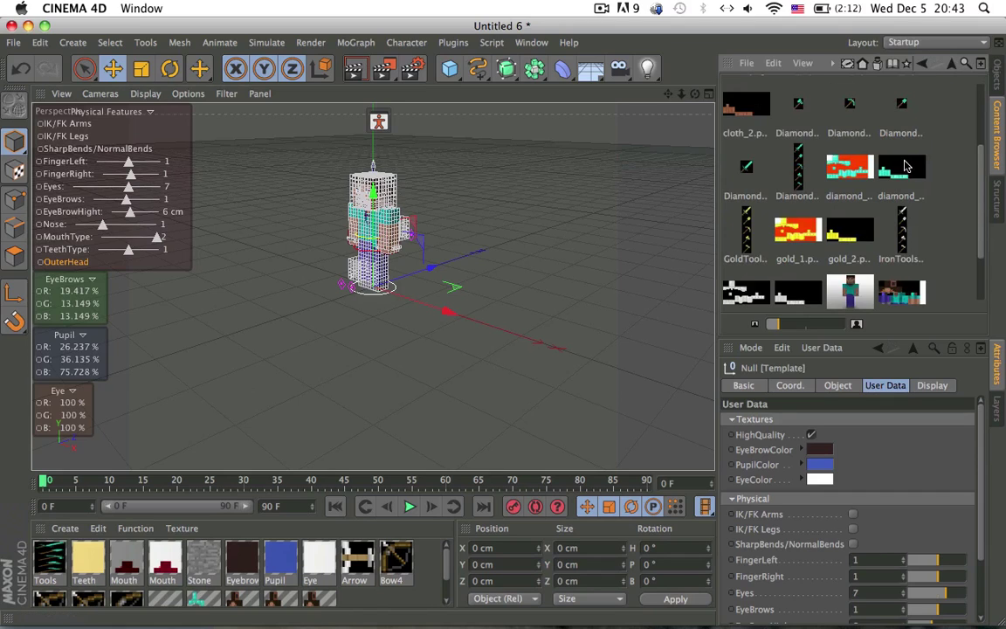
{"action": "scroll", "coordinate": [907, 164], "scroll_direction": "down", "scroll_amount": 3}
{"action": "left_click", "coordinate": [952, 63]}
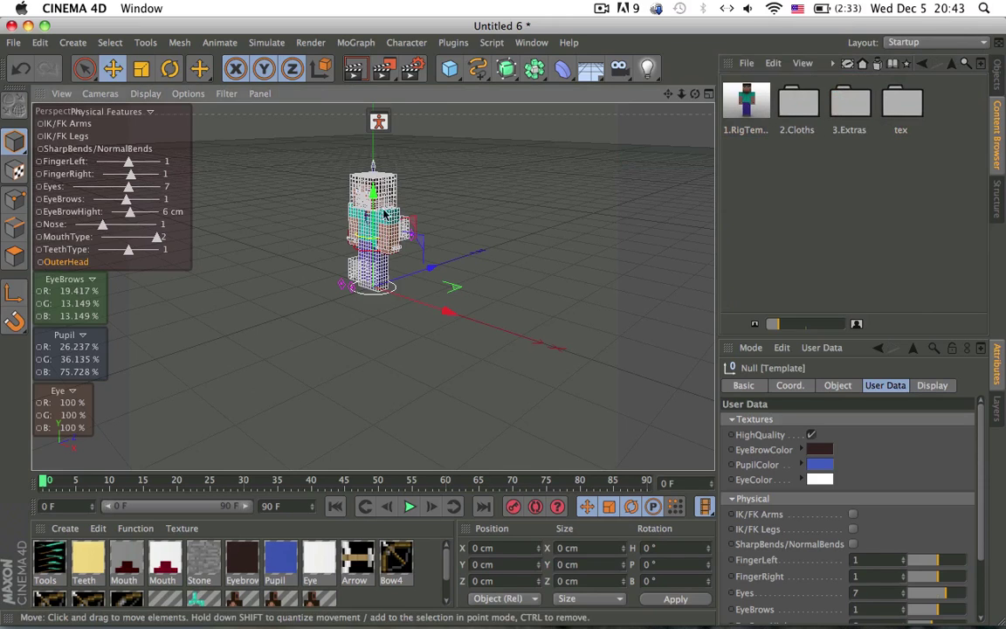
- Deselect the rig and examine the loaded character's face and body from several angles and distances
{"action": "right_click_drag", "start_coordinate": [386, 213], "coordinate": [506, 186], "text": "alt"}
{"action": "left_click", "coordinate": [506, 186]}
{"action": "middle_click_drag", "start_coordinate": [416, 195], "coordinate": [449, 198], "text": "alt"}
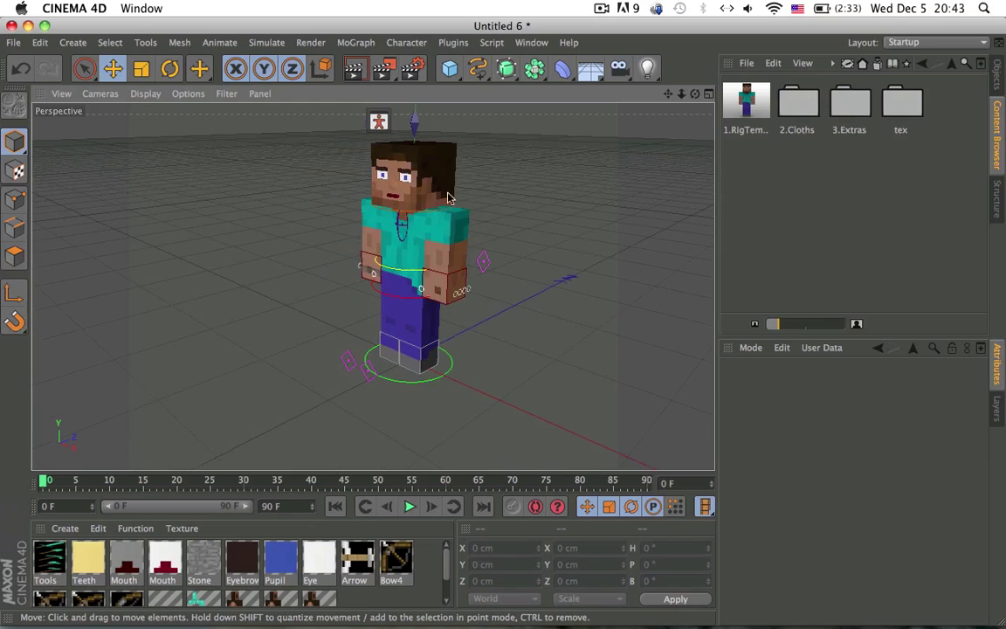
{"action": "right_click_drag", "start_coordinate": [433, 193], "coordinate": [449, 197], "text": "alt"}
{"action": "middle_click_drag", "start_coordinate": [449, 198], "coordinate": [432, 247], "text": "alt"}
{"action": "right_click_drag", "start_coordinate": [385, 262], "coordinate": [400, 266], "text": "alt"}
{"action": "middle_click_drag", "start_coordinate": [432, 278], "coordinate": [439, 246], "text": "alt"}
{"action": "left_click_drag", "start_coordinate": [468, 248], "coordinate": [569, 249], "text": "alt"}
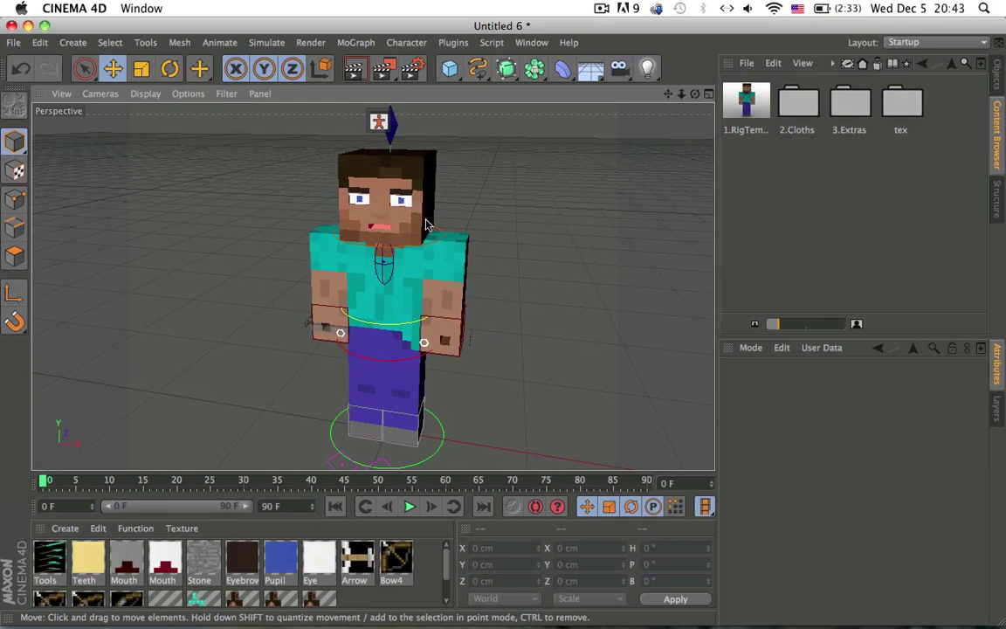
{"action": "right_click_drag", "start_coordinate": [425, 218], "coordinate": [368, 234], "text": "alt"}
{"action": "left_click_drag", "start_coordinate": [403, 216], "coordinate": [450, 195], "text": "alt"}
{"action": "scroll", "coordinate": [454, 197], "scroll_direction": "up", "scroll_amount": 5}
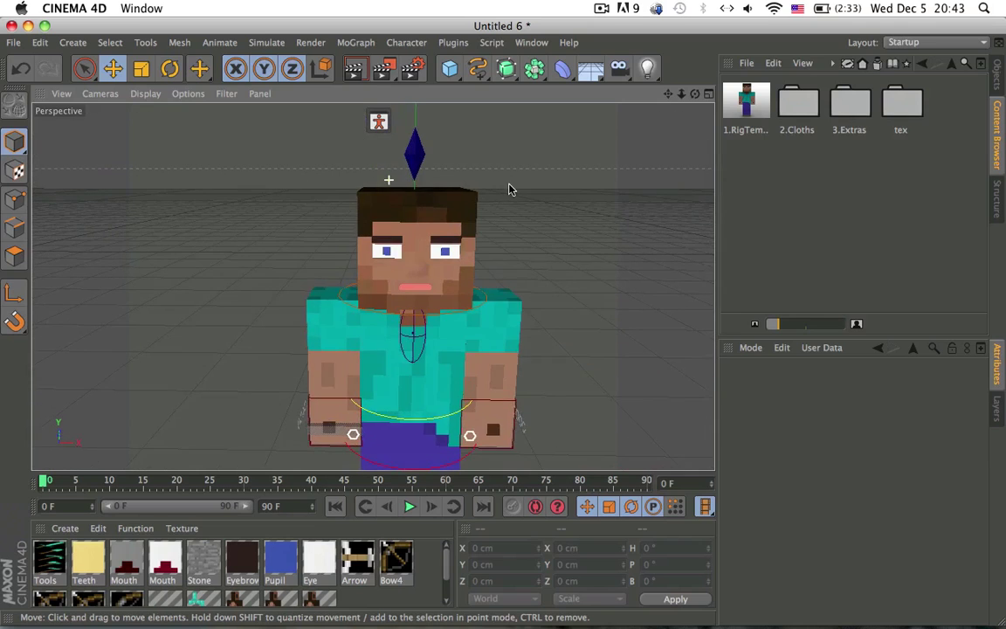
{"action": "scroll", "coordinate": [402, 210], "scroll_direction": "up", "scroll_amount": 1}
{"action": "left_click_drag", "start_coordinate": [417, 207], "coordinate": [402, 184], "text": "alt"}
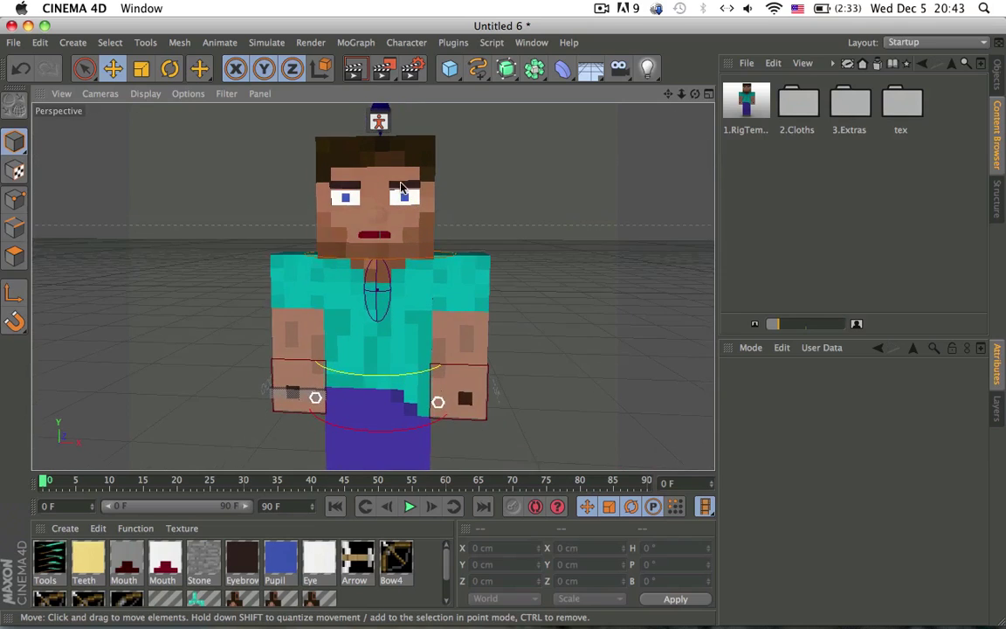
{"action": "middle_click_drag", "start_coordinate": [402, 185], "coordinate": [421, 219], "text": "alt"}
- Select the FacialFeatures control floating above the character's head
{"action": "left_click", "coordinate": [399, 143]}
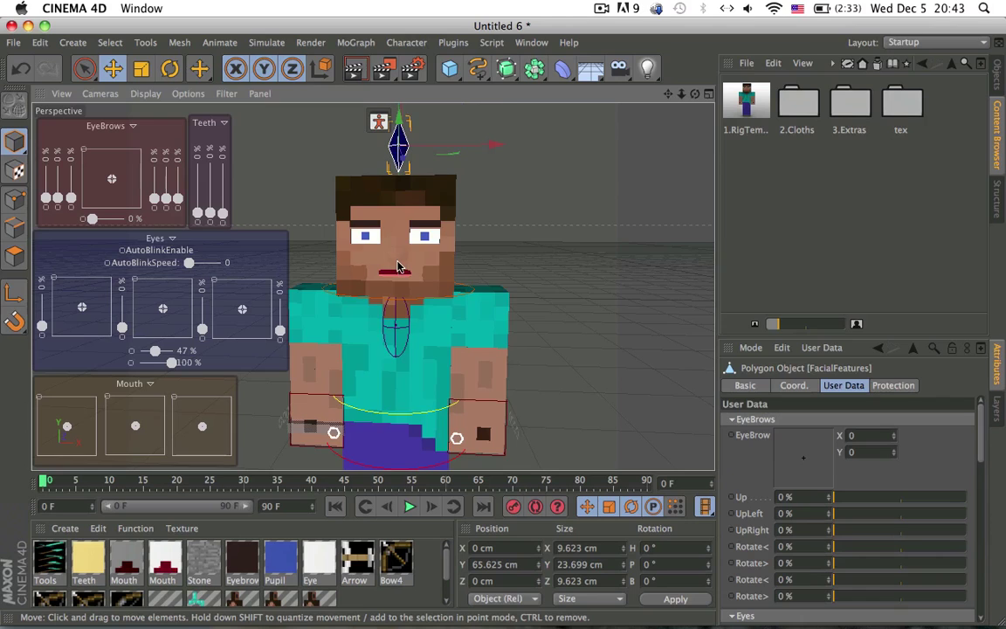
{"action": "right_click_drag", "start_coordinate": [398, 267], "coordinate": [472, 270], "text": "alt"}
{"action": "left_click_drag", "start_coordinate": [468, 266], "coordinate": [414, 265], "text": "alt"}
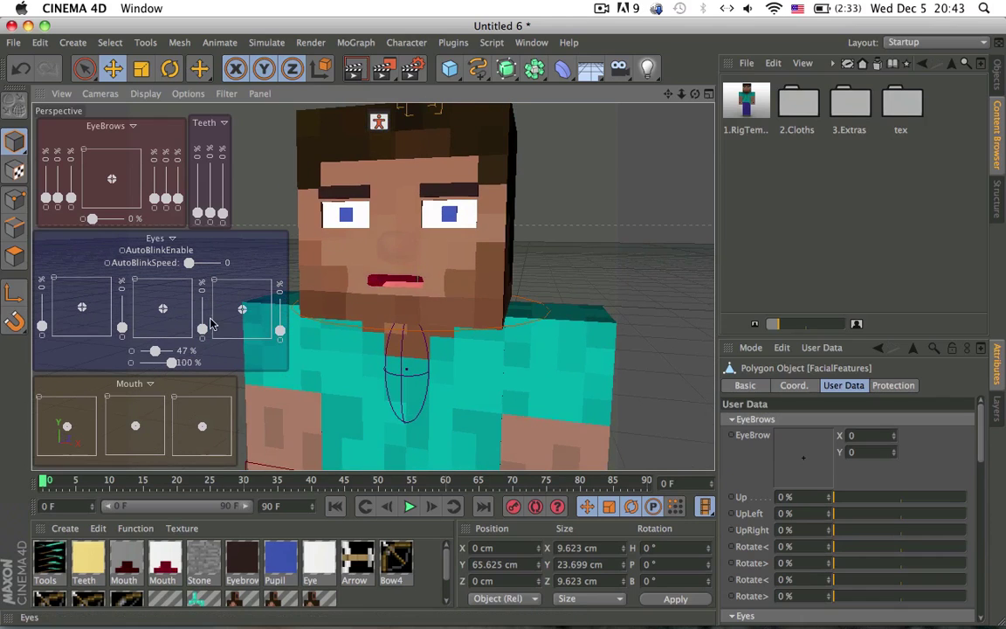
- Try the eyebrow position pad, a 90% eyebrow raise and the side eyebrow sliders, undoing each change
{"action": "left_click_drag", "start_coordinate": [116, 188], "coordinate": [87, 127]}
{"action": "left_click_drag", "start_coordinate": [467, 143], "coordinate": [410, 163], "text": "alt"}
{"action": "left_click_drag", "start_coordinate": [105, 151], "coordinate": [141, 150]}
{"action": "key", "text": "super+z"}
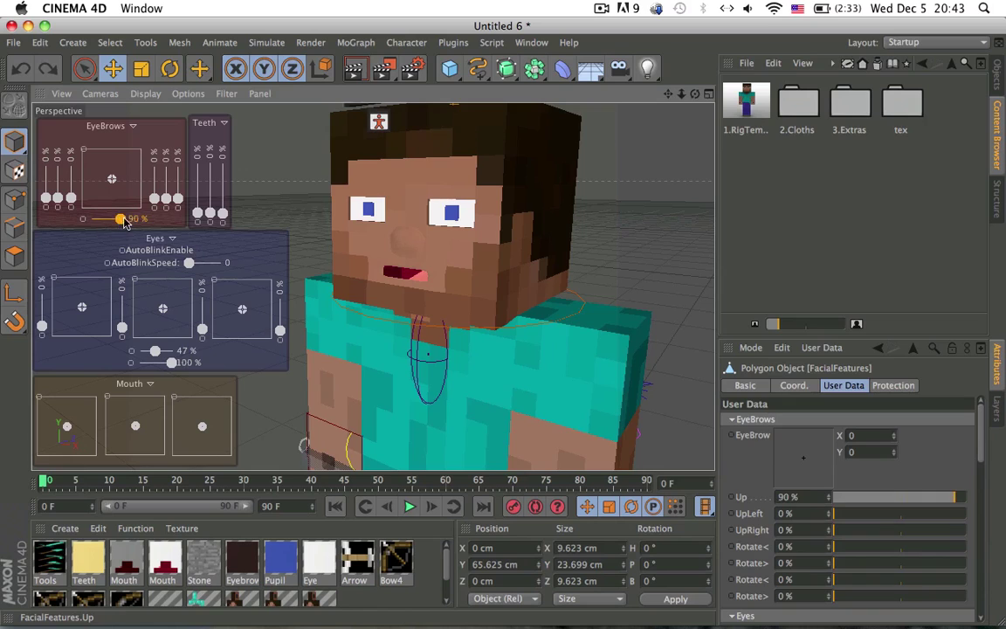
{"action": "left_click_drag", "start_coordinate": [166, 198], "coordinate": [178, 166]}
{"action": "key", "text": "super+z"}
{"action": "key", "text": "super+z"}
{"action": "left_click_drag", "start_coordinate": [70, 196], "coordinate": [71, 165]}
{"action": "key", "text": "super+z"}
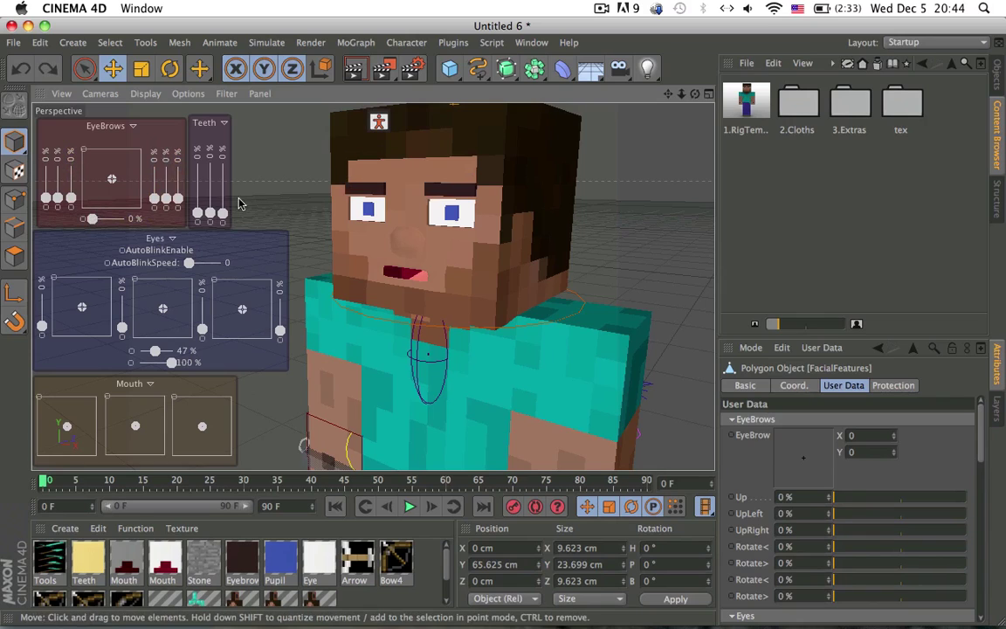
- Try the middle teeth slider at 85% and the slider beside it, and undo both changes
{"action": "left_click_drag", "start_coordinate": [210, 212], "coordinate": [210, 174]}
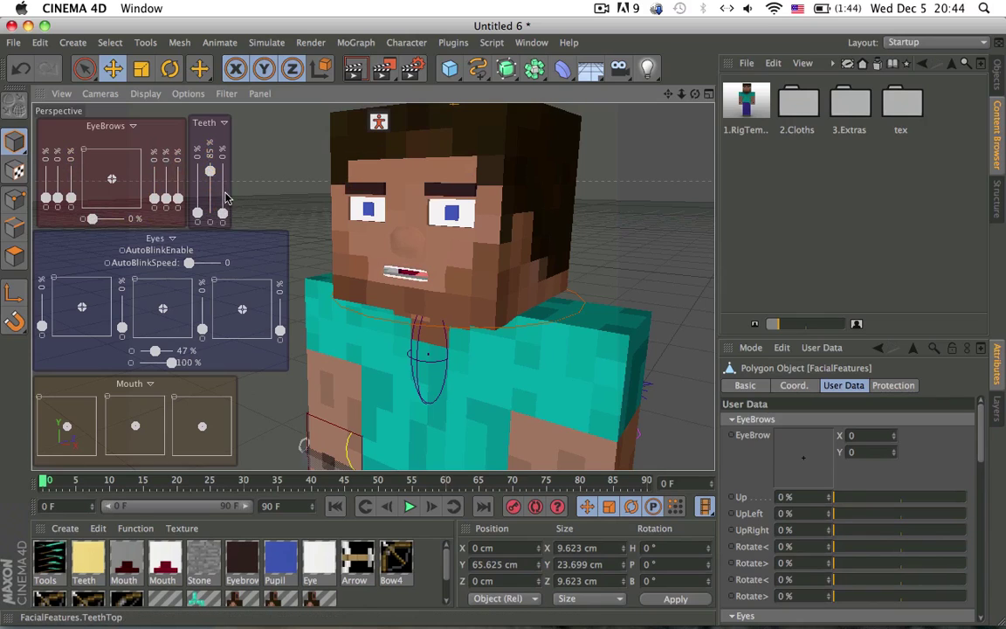
{"action": "left_click_drag", "start_coordinate": [223, 212], "coordinate": [219, 186]}
{"action": "key", "text": "super+z"}
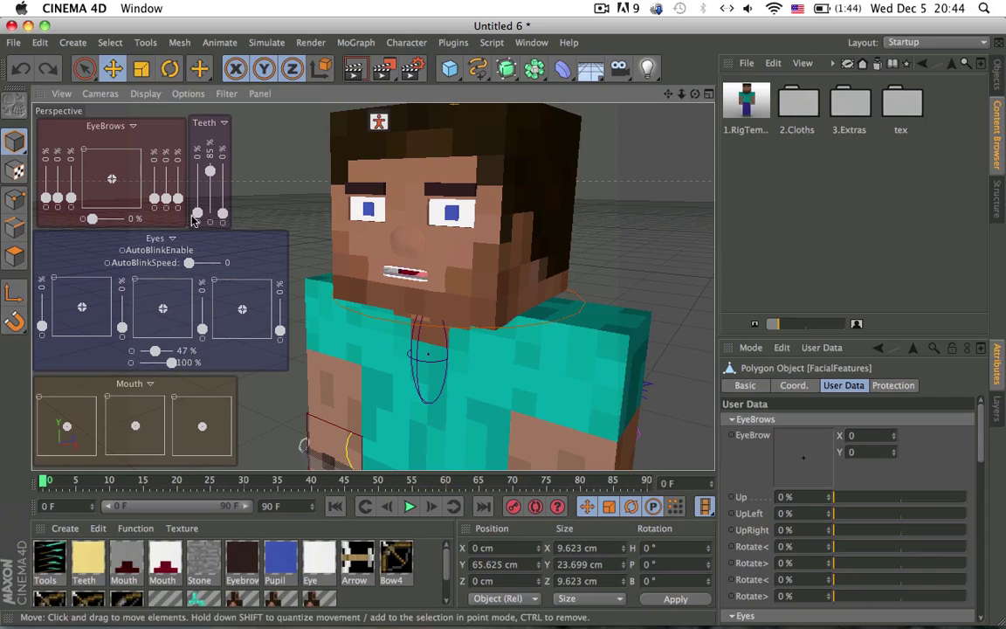
{"action": "key", "text": "super+z"}
- Try the eye direction pads and pupil sliders, enlarging one pupil to 49%, and undo the changes
{"action": "left_click_drag", "start_coordinate": [83, 306], "coordinate": [123, 312]}
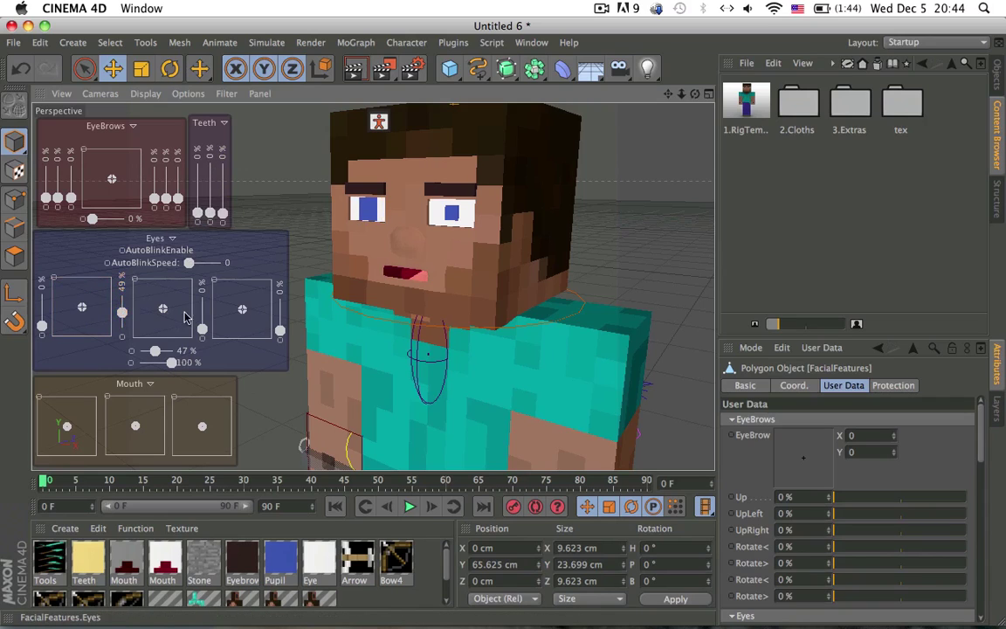
{"action": "key", "text": "super+z"}
{"action": "left_click_drag", "start_coordinate": [201, 330], "coordinate": [202, 297]}
{"action": "key", "text": "super+z"}
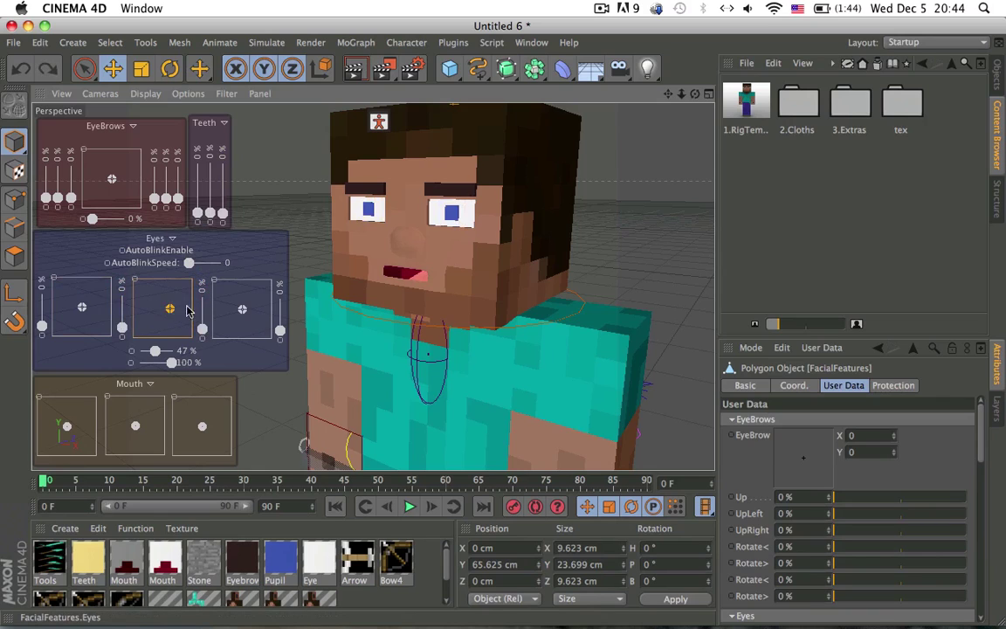
- Try the upper horizontal slider in the Eyes controls and undo the change
{"action": "left_click_drag", "start_coordinate": [158, 352], "coordinate": [185, 353]}
{"action": "key", "text": "super+z"}
- Play the animation with AutoBlink enabled at speed 4, and restore the blink settings and frame 0
{"action": "left_click", "coordinate": [179, 251]}
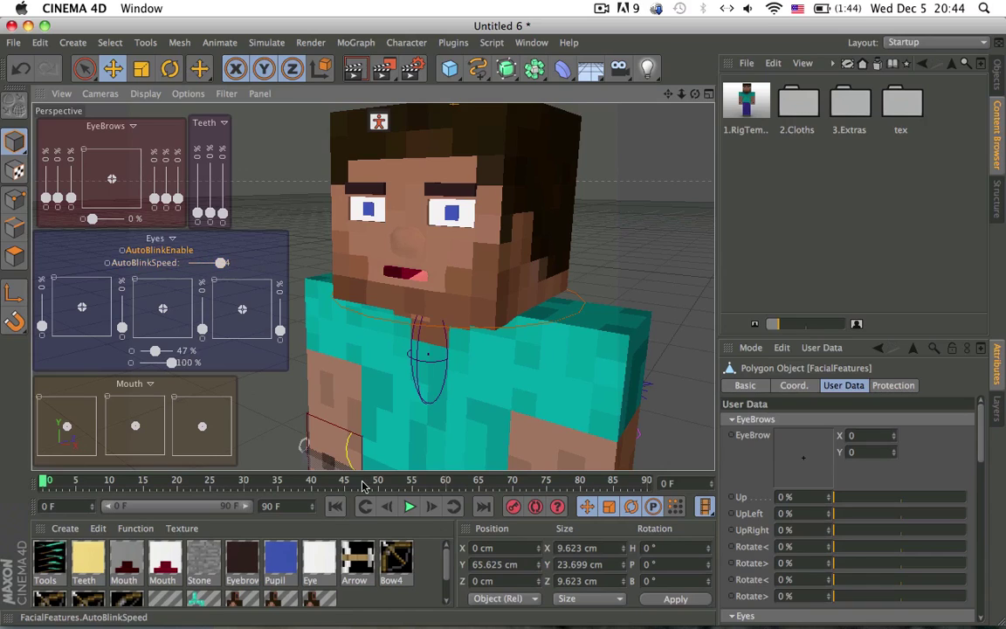
{"action": "left_click", "coordinate": [413, 510]}
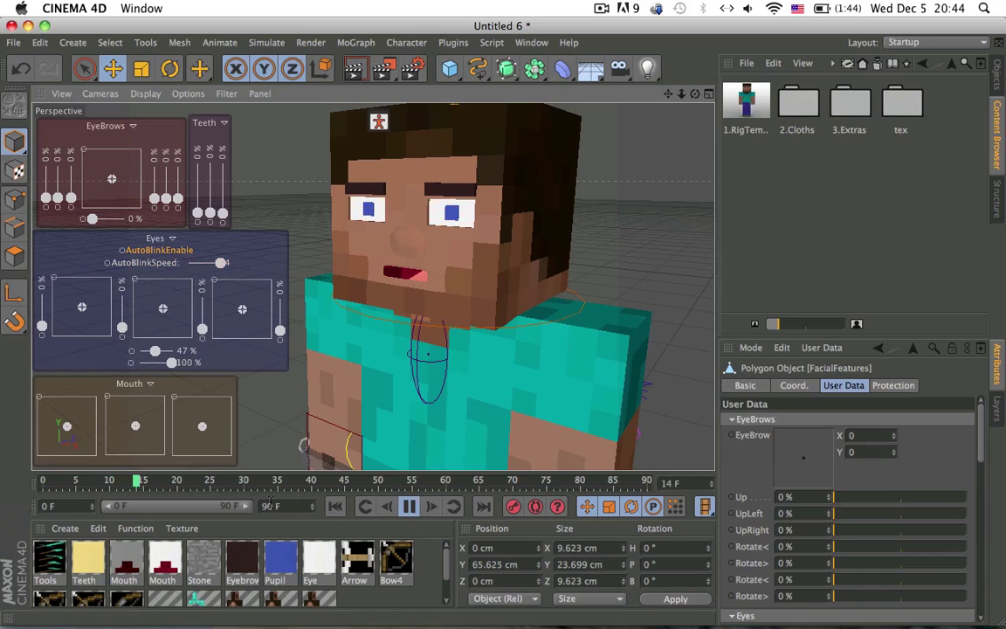
{"action": "left_click_drag", "start_coordinate": [220, 265], "coordinate": [189, 263]}
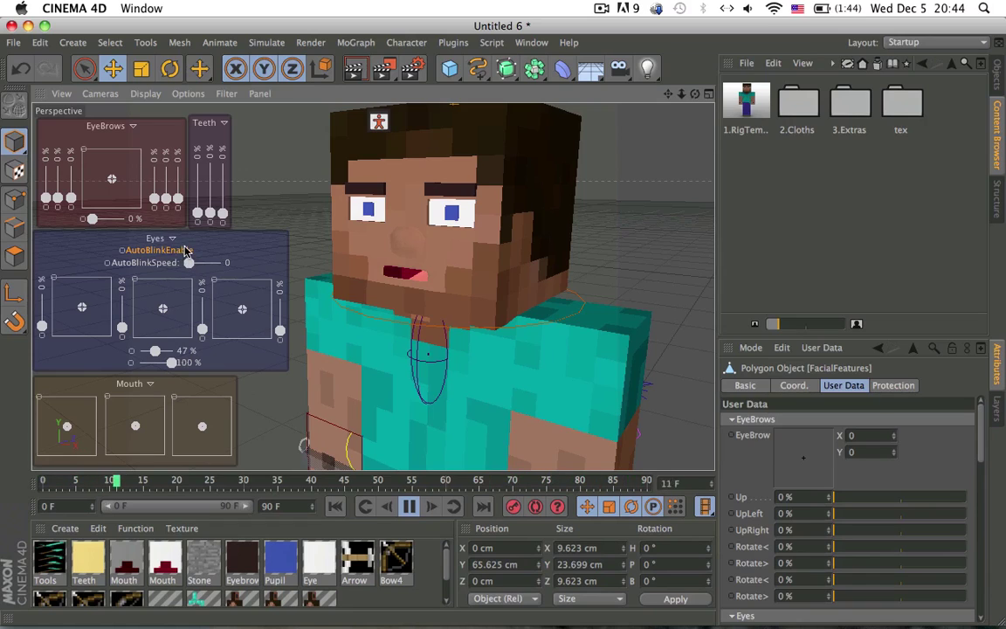
{"action": "left_click", "coordinate": [408, 507]}
{"action": "left_click_drag", "start_coordinate": [286, 484], "coordinate": [33, 451]}
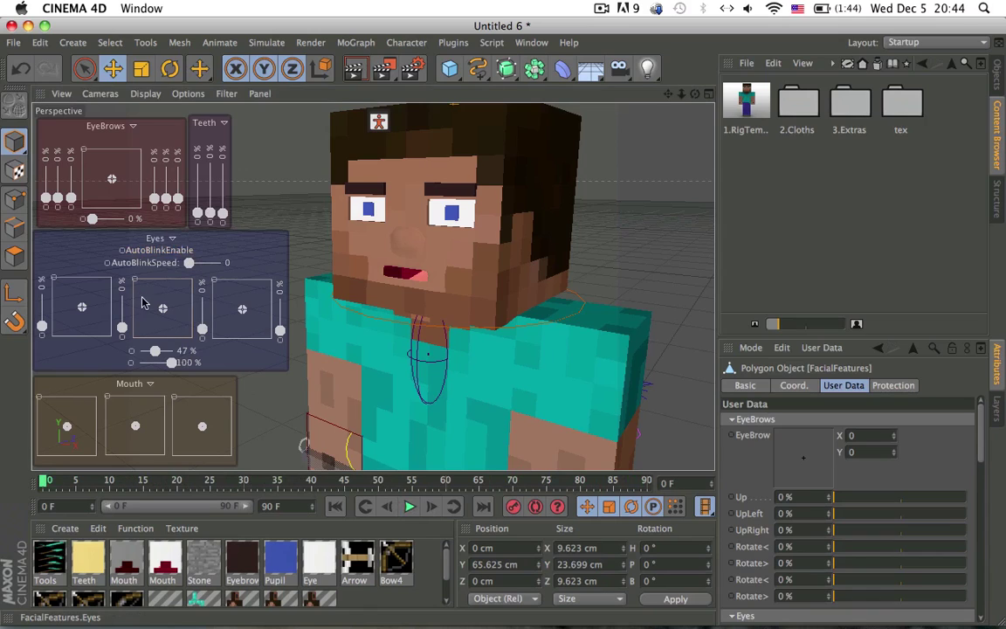
- Try the middle eye direction pad and the outer eye controls, undoing the changes
{"action": "left_click_drag", "start_coordinate": [163, 308], "coordinate": [143, 361]}
{"action": "mouse_move", "coordinate": [276, 320]}
{"action": "left_mouse_down"}
{"action": "mouse_move", "coordinate": [280, 328]}
{"action": "mouse_move", "coordinate": [278, 298]}
{"action": "left_mouse_up"}
{"action": "key", "text": "super+z"}
{"action": "left_click_drag", "start_coordinate": [143, 362], "coordinate": [233, 367]}
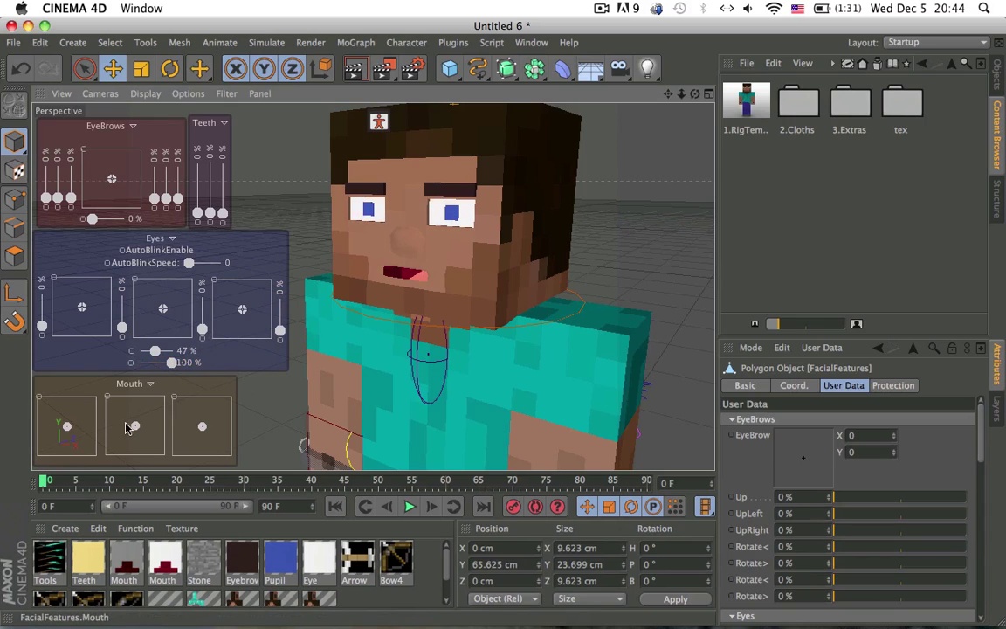
- Try the middle mouth pad toward its left side and lower-left corner, undoing the changes
{"action": "left_click_drag", "start_coordinate": [130, 426], "coordinate": [102, 429]}
{"action": "key", "text": "super+z"}
{"action": "scroll", "coordinate": [367, 253], "scroll_direction": "up", "scroll_amount": 5}
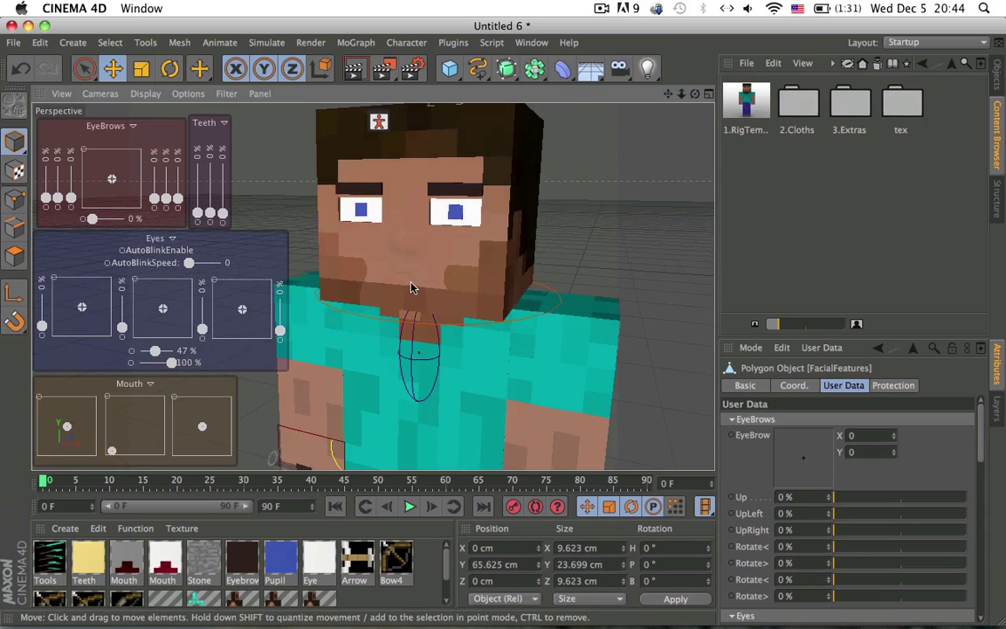
{"action": "left_click_drag", "start_coordinate": [135, 426], "coordinate": [122, 454]}
- Try a mouth expression combining all three mouth pads, and undo all of the pad changes
{"action": "left_click_drag", "start_coordinate": [202, 426], "coordinate": [219, 391]}
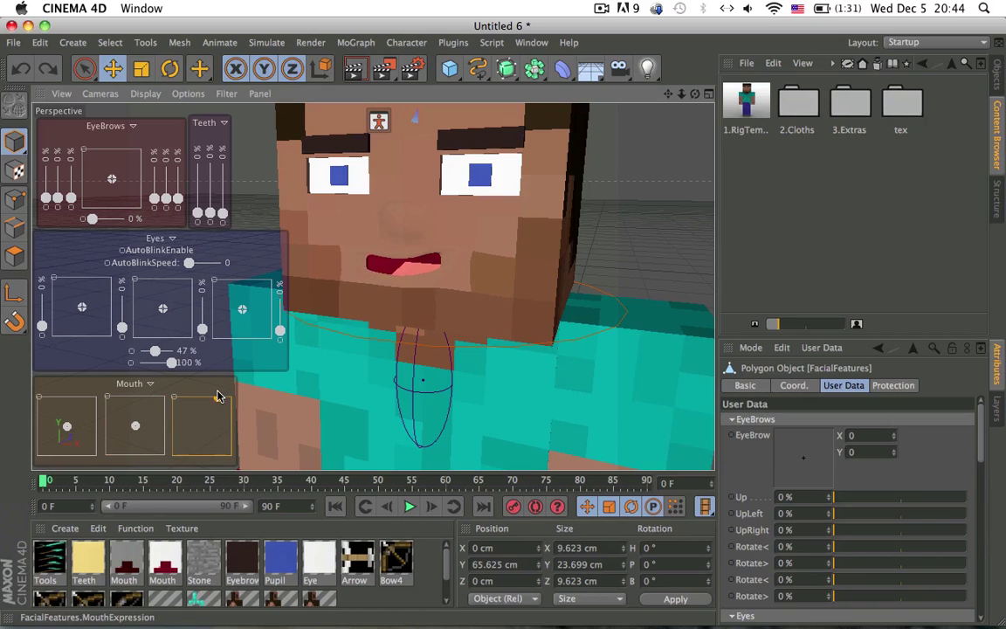
{"action": "left_click_drag", "start_coordinate": [146, 411], "coordinate": [205, 450]}
{"action": "key", "text": "super+z"}
{"action": "left_click_drag", "start_coordinate": [66, 440], "coordinate": [292, 380]}
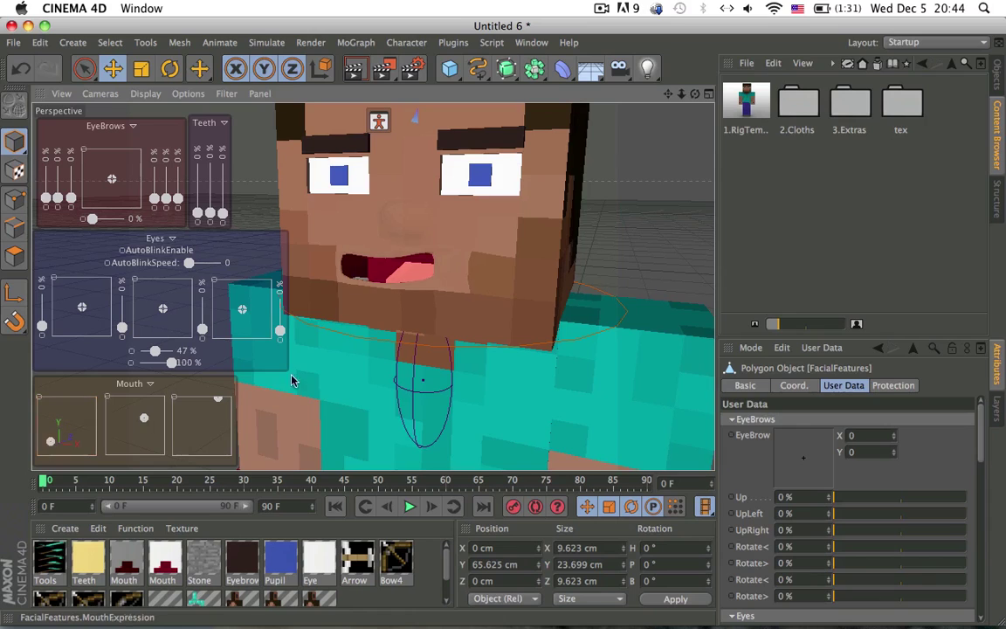
{"action": "key", "text": "super+z"}
{"action": "key", "text": "super+z"}
{"action": "key", "text": "super+z"}
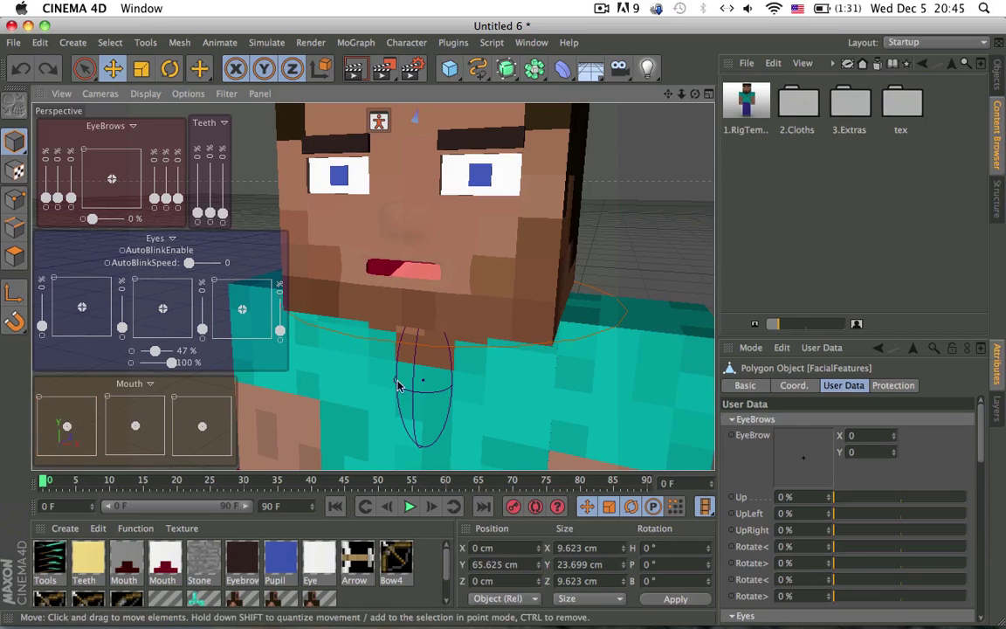
- Select the LeftArmGoal control around the character's left forearm, try moving it and undo the move
{"action": "left_click_drag", "start_coordinate": [503, 328], "coordinate": [474, 301], "text": "alt"}
{"action": "scroll", "coordinate": [472, 269], "scroll_direction": "down", "scroll_amount": 5}
{"action": "middle_click_drag", "start_coordinate": [474, 305], "coordinate": [441, 213], "text": "alt"}
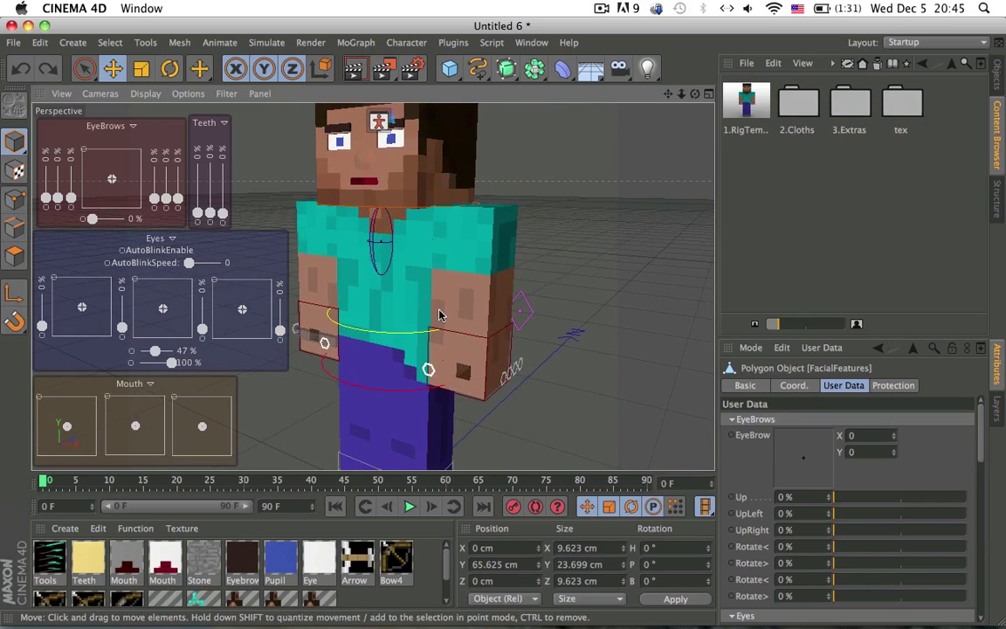
{"action": "left_click_drag", "start_coordinate": [438, 314], "coordinate": [386, 319], "text": "alt"}
{"action": "left_click", "coordinate": [524, 330]}
{"action": "left_click", "coordinate": [522, 329]}
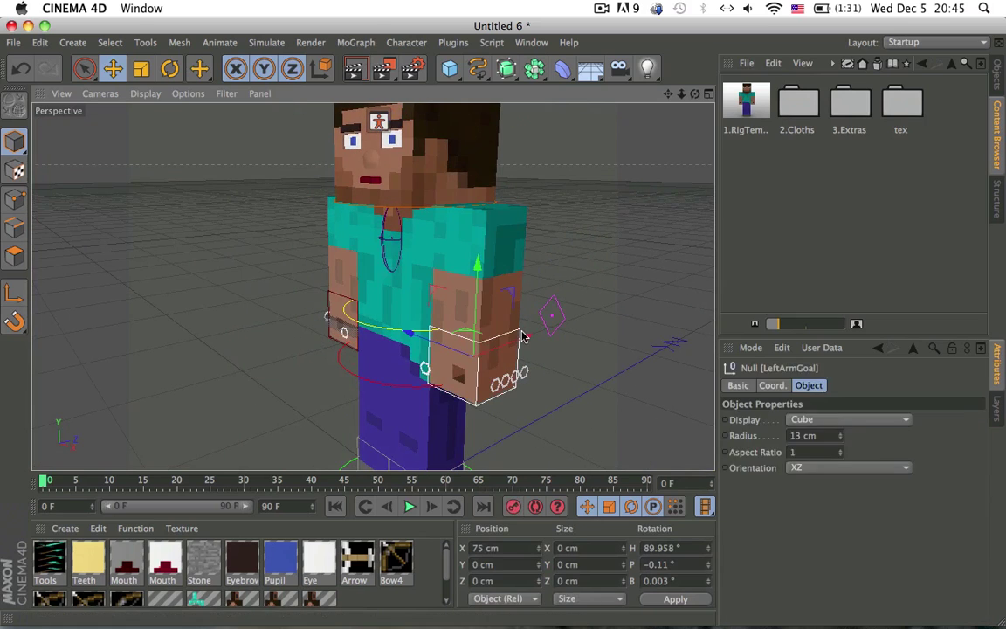
{"action": "key", "text": "e"}
{"action": "left_click_drag", "start_coordinate": [512, 299], "coordinate": [465, 287]}
{"action": "key", "text": "super+z"}
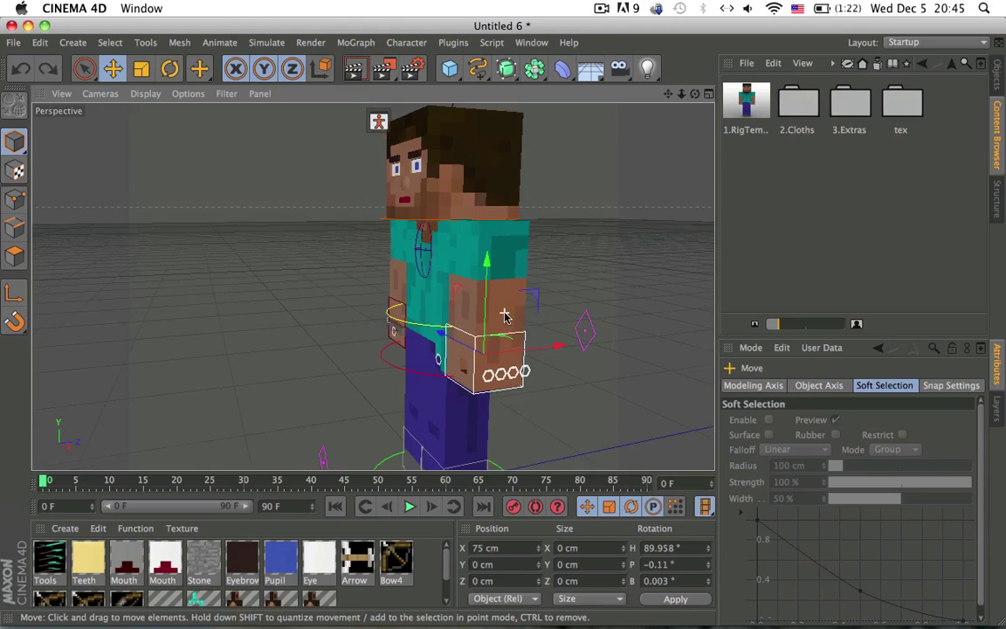
{"action": "left_click_drag", "start_coordinate": [508, 318], "coordinate": [421, 209], "text": "alt"}
{"action": "key", "text": "super+z"}
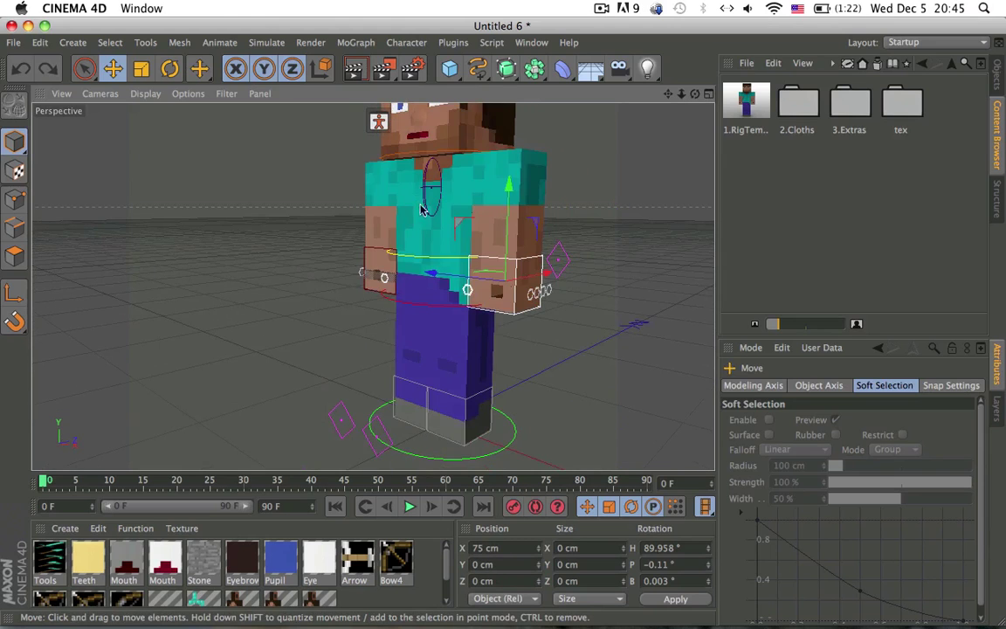
- Select the LeftLegGoal control around the character's left foot, try moving it and undo the move
{"action": "left_click_drag", "start_coordinate": [380, 253], "coordinate": [371, 278], "text": "alt"}
{"action": "left_click", "coordinate": [372, 278]}
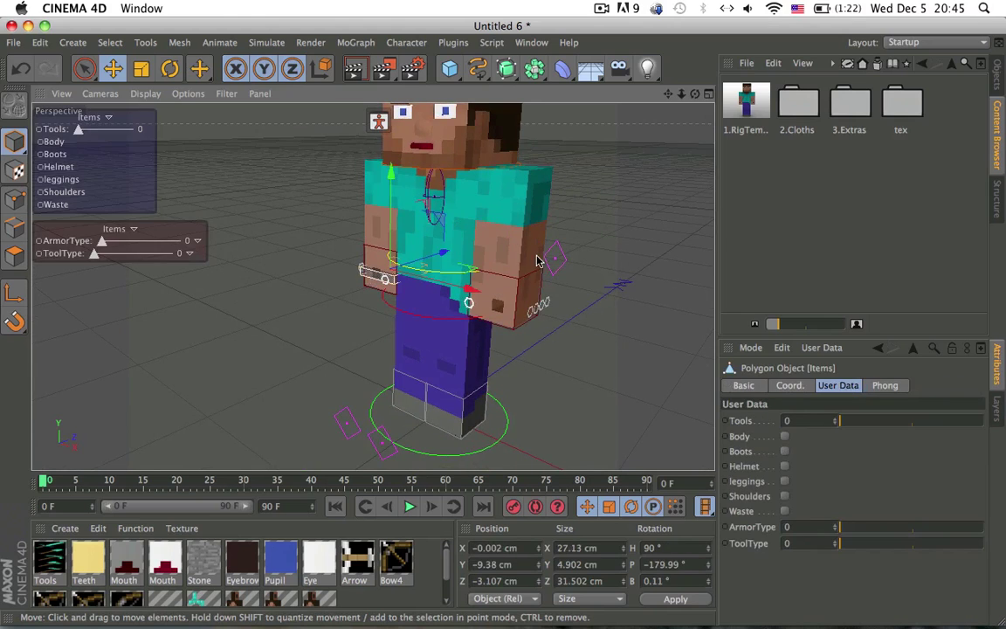
{"action": "left_click_drag", "start_coordinate": [537, 260], "coordinate": [483, 249], "text": "alt"}
{"action": "right_click_drag", "start_coordinate": [480, 246], "coordinate": [495, 261], "text": "alt"}
{"action": "left_click", "coordinate": [496, 400]}
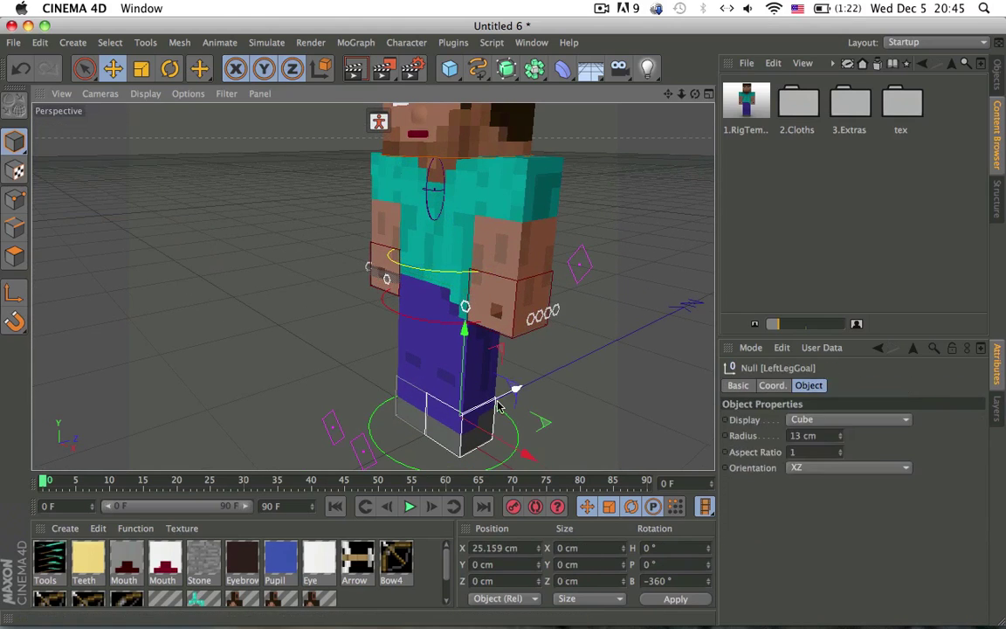
{"action": "key", "text": "e"}
{"action": "left_click_drag", "start_coordinate": [496, 348], "coordinate": [471, 332]}
{"action": "key", "text": "super+z"}
- Select the Items control at the character's right hand, try the Tools slider and undo the change
{"action": "left_click_drag", "start_coordinate": [403, 324], "coordinate": [408, 349], "text": "alt"}
{"action": "left_click", "coordinate": [377, 312]}
{"action": "left_click", "coordinate": [378, 312]}
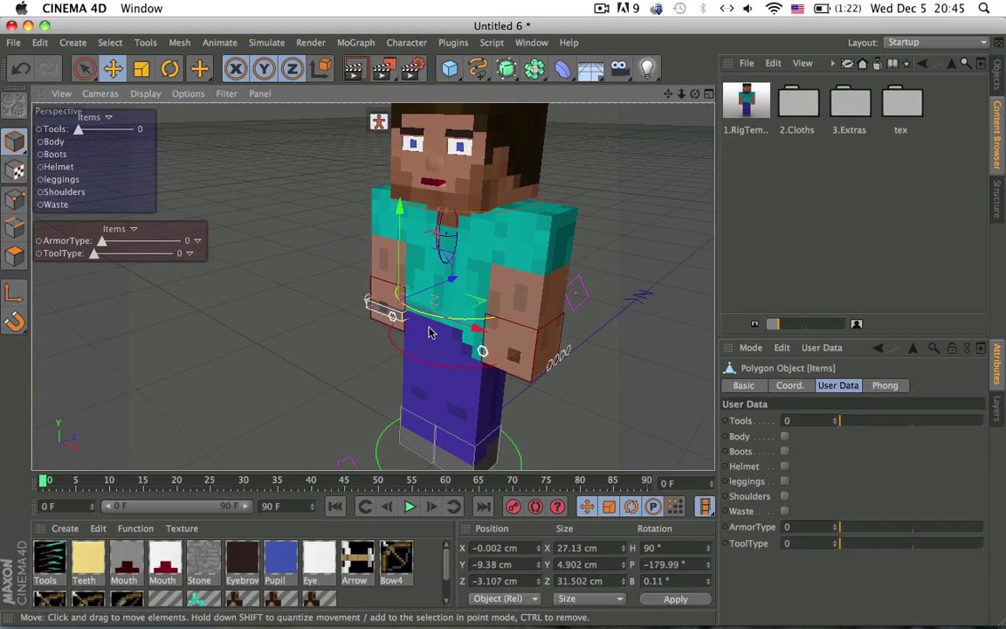
{"action": "scroll", "coordinate": [384, 323], "scroll_direction": "up", "scroll_amount": 3}
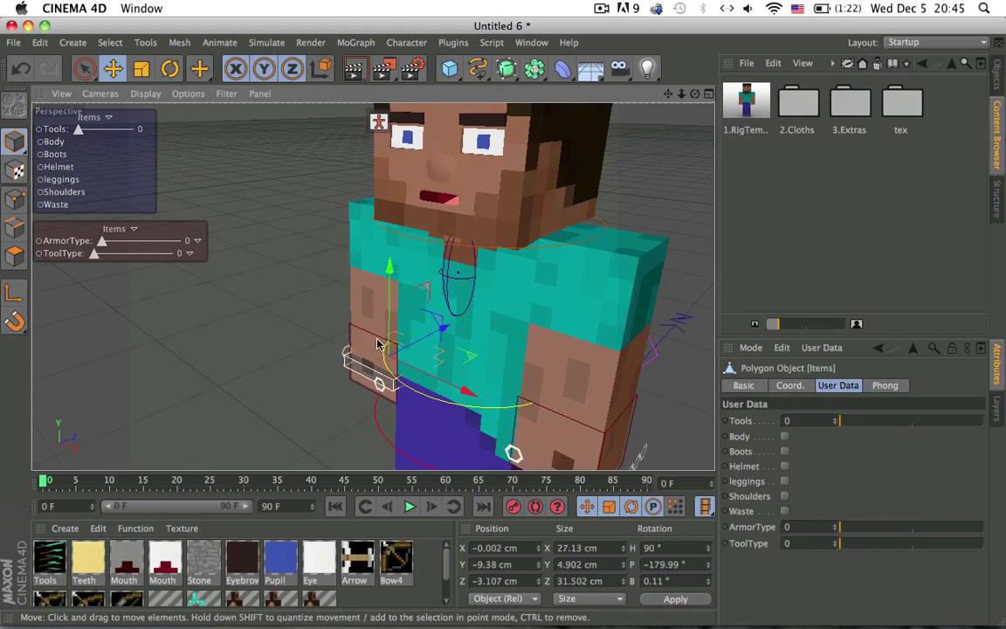
{"action": "left_click_drag", "start_coordinate": [391, 362], "coordinate": [410, 301], "text": "alt"}
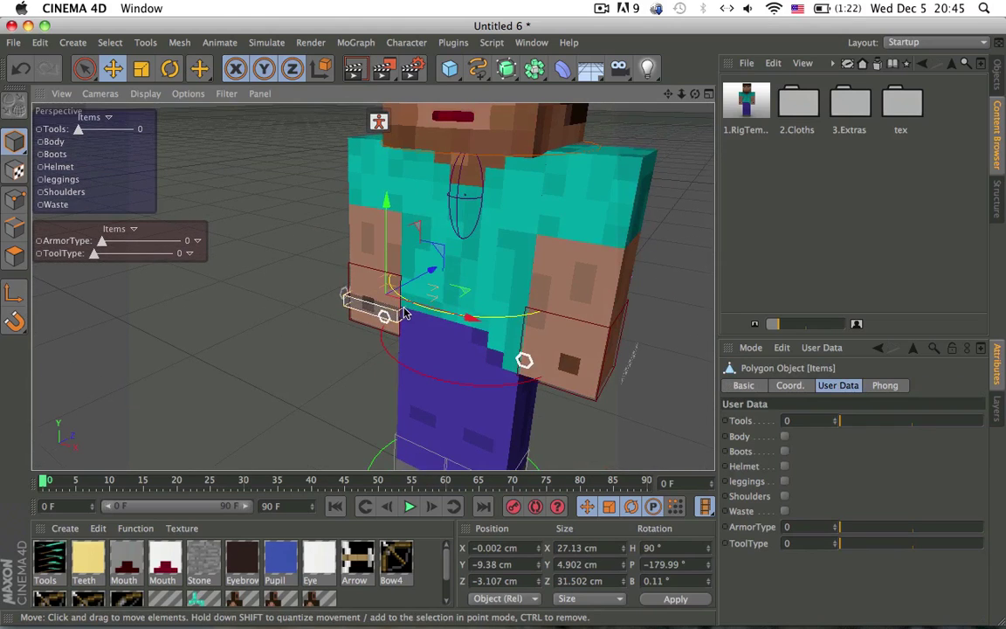
{"action": "left_click_drag", "start_coordinate": [77, 131], "coordinate": [117, 124]}
{"action": "scroll", "coordinate": [424, 194], "scroll_direction": "down", "scroll_amount": 5}
{"action": "key", "text": "super+z"}
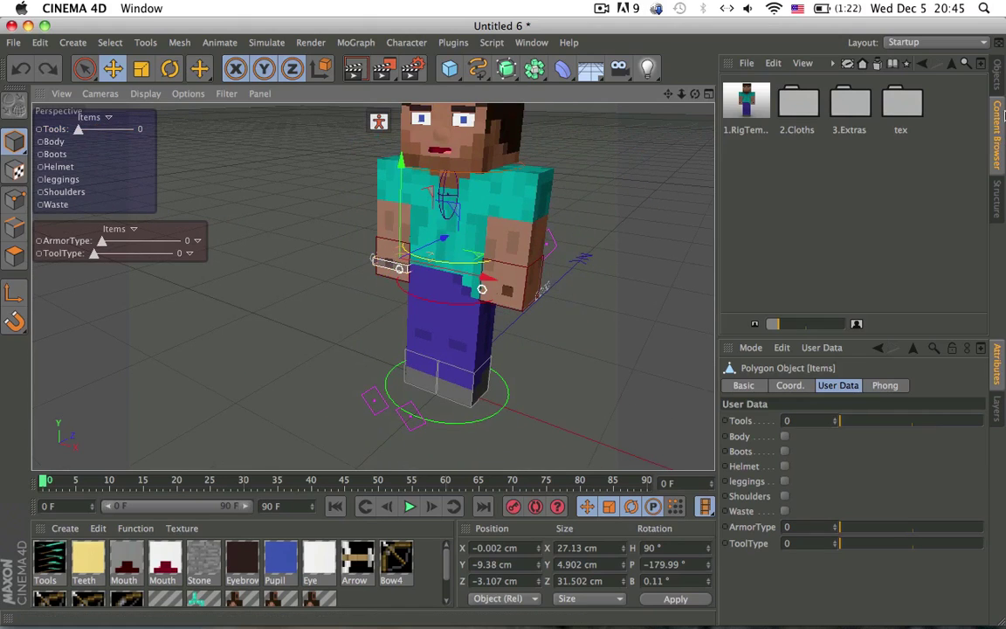
- Switch the Enh. OpenGL override off and back on in the Template object's Display tag, and deselect everything
{"action": "left_click", "coordinate": [995, 88]}
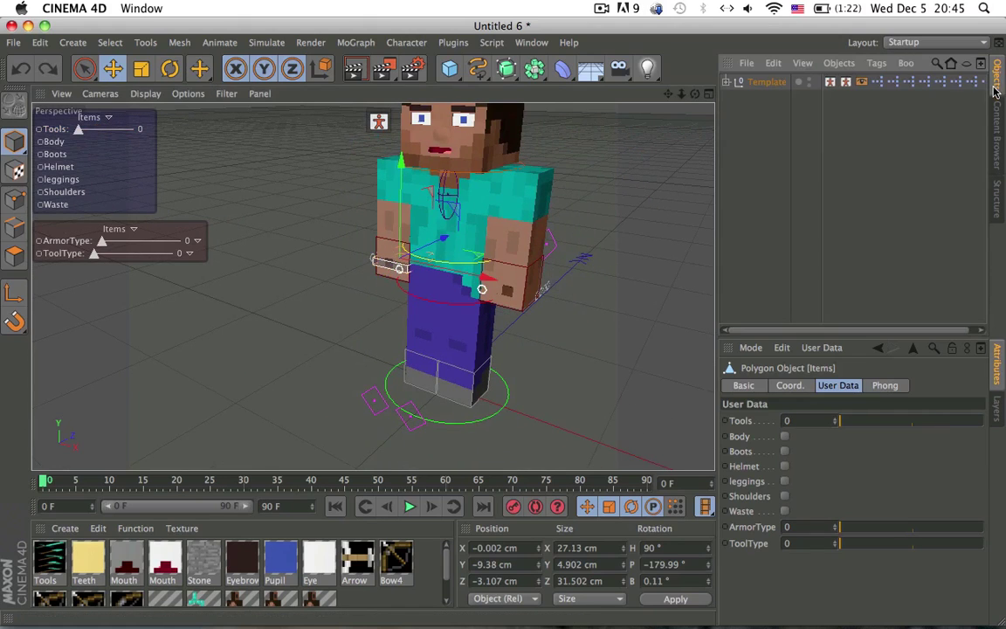
{"action": "left_click", "coordinate": [862, 83]}
{"action": "left_click", "coordinate": [753, 513]}
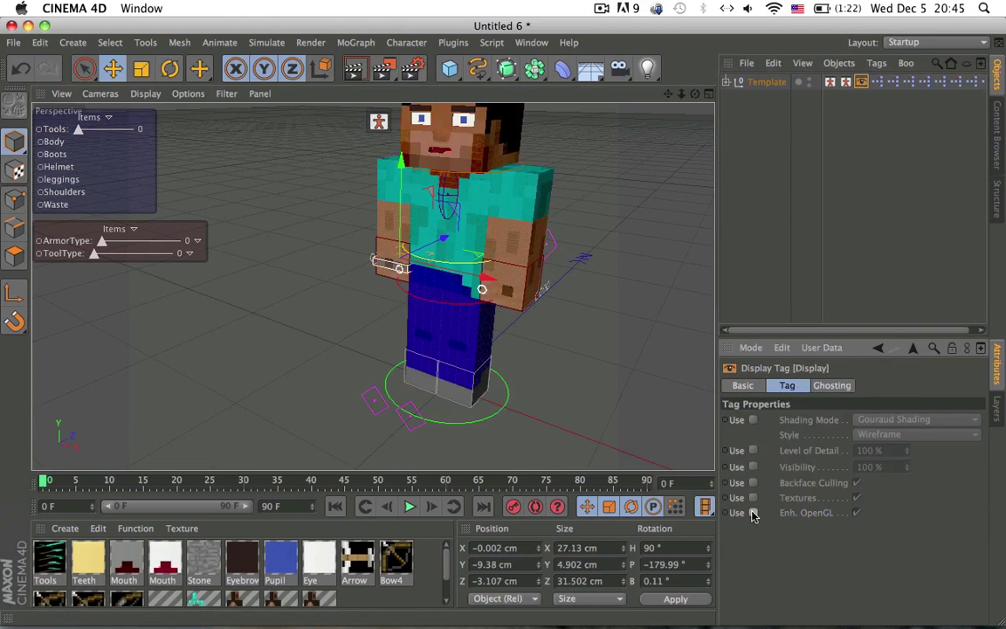
{"action": "middle_click_drag", "start_coordinate": [519, 319], "coordinate": [483, 348], "text": "alt"}
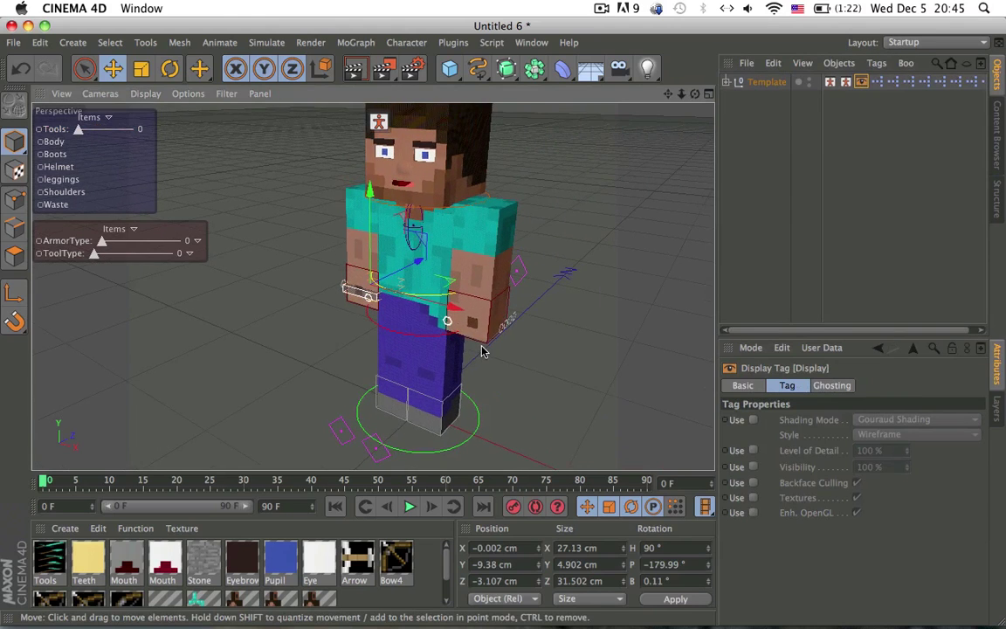
{"action": "mouse_move", "coordinate": [484, 305]}
{"action": "left_mouse_down", "text": "alt"}
{"action": "mouse_move", "coordinate": [488, 240]}
{"action": "mouse_move", "coordinate": [463, 271]}
{"action": "mouse_move", "coordinate": [481, 297]}
{"action": "left_mouse_up", "text": "alt"}
{"action": "left_click", "coordinate": [755, 513]}
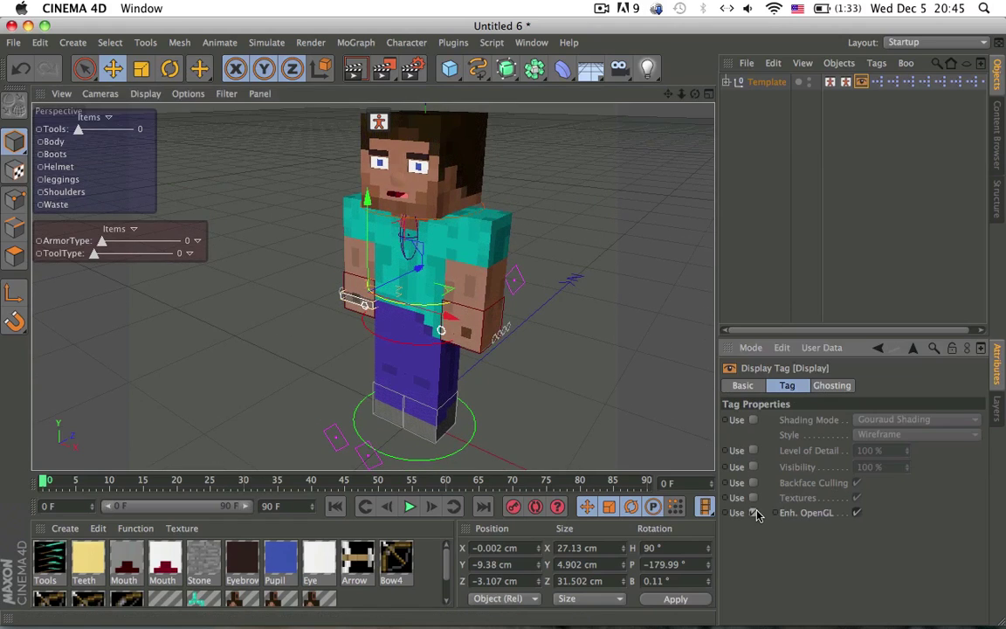
{"action": "left_click", "coordinate": [754, 512]}
{"action": "left_click", "coordinate": [748, 223]}
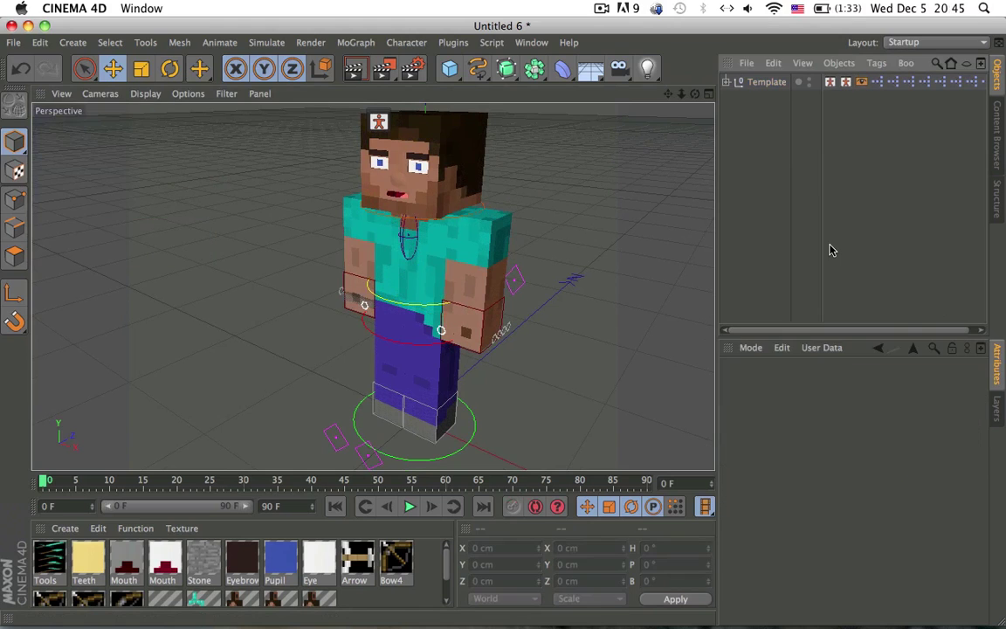
- Turn on Boots, Helmet, leggings, Shoulders, Waste and Body armor in the Items control at the character's right hand
{"action": "left_click", "coordinate": [346, 297]}
{"action": "scroll", "coordinate": [306, 321], "scroll_direction": "up", "scroll_amount": 3}
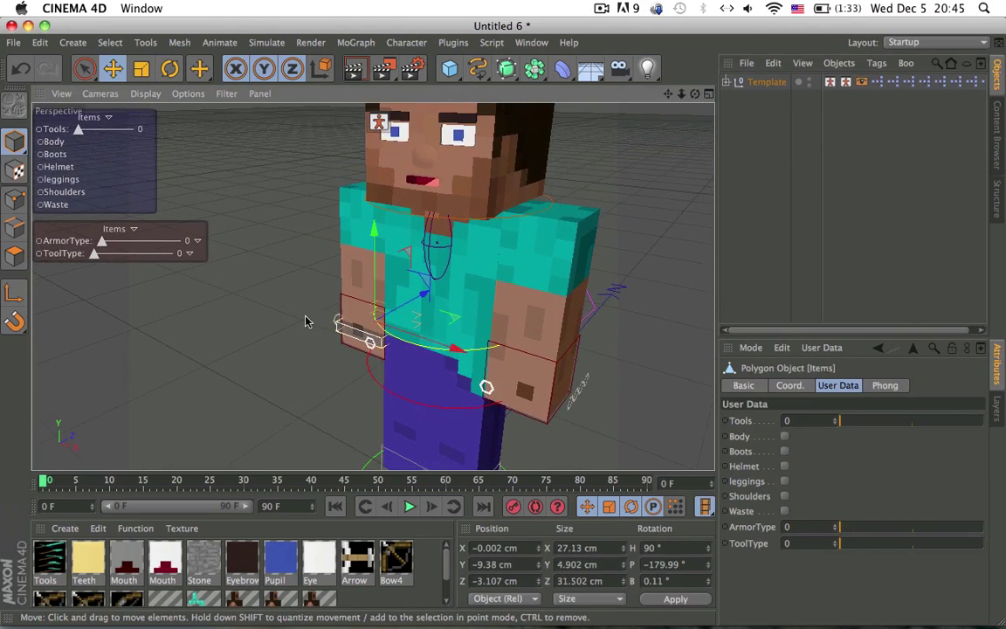
{"action": "left_click_drag", "start_coordinate": [77, 129], "coordinate": [58, 147]}
{"action": "left_click", "coordinate": [54, 154]}
{"action": "left_click", "coordinate": [57, 165]}
{"action": "left_click", "coordinate": [57, 179]}
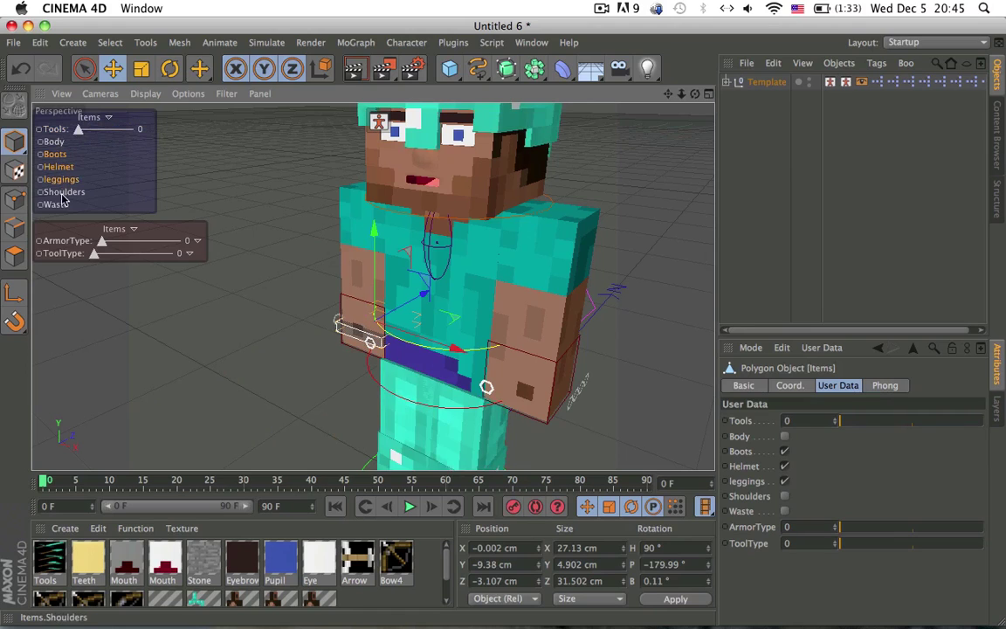
{"action": "left_click", "coordinate": [60, 192]}
{"action": "left_click", "coordinate": [54, 205]}
{"action": "left_click", "coordinate": [53, 141]}
- Set Tools to 4, ArmorType to 3 and ToolType to 4 on the Items control
{"action": "left_click_drag", "start_coordinate": [79, 129], "coordinate": [100, 129]}
{"action": "middle_click_drag", "start_coordinate": [271, 162], "coordinate": [276, 107], "text": "alt"}
{"action": "right_click_drag", "start_coordinate": [350, 165], "coordinate": [349, 223], "text": "alt"}
{"action": "left_click_drag", "start_coordinate": [130, 247], "coordinate": [160, 238]}
{"action": "left_click_drag", "start_coordinate": [94, 254], "coordinate": [173, 255]}
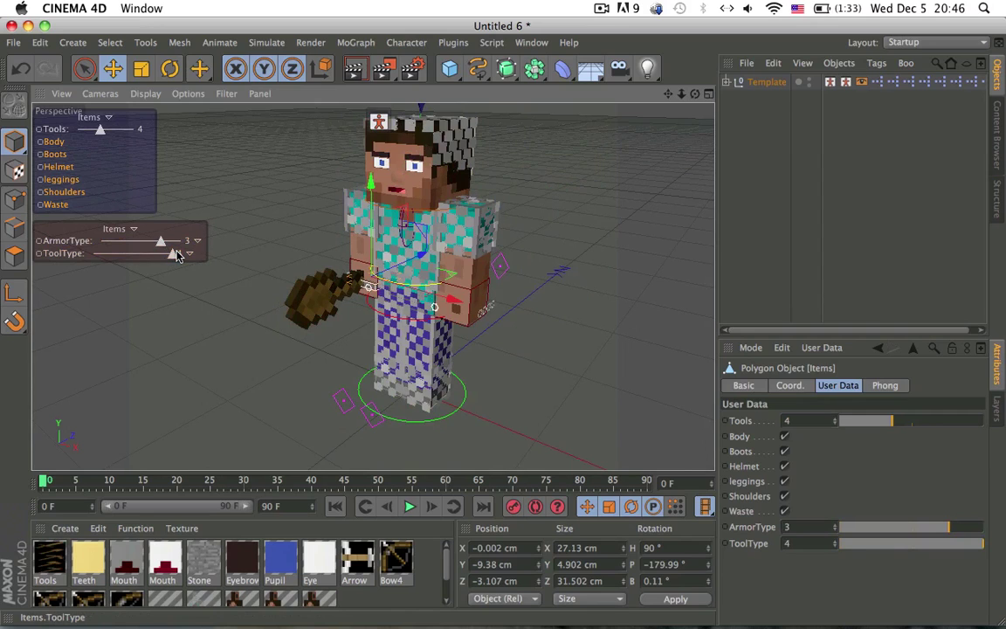
- Check the Template object's Display tag settings and examine the character's armor and held tool from several angles
{"action": "left_click", "coordinate": [862, 83]}
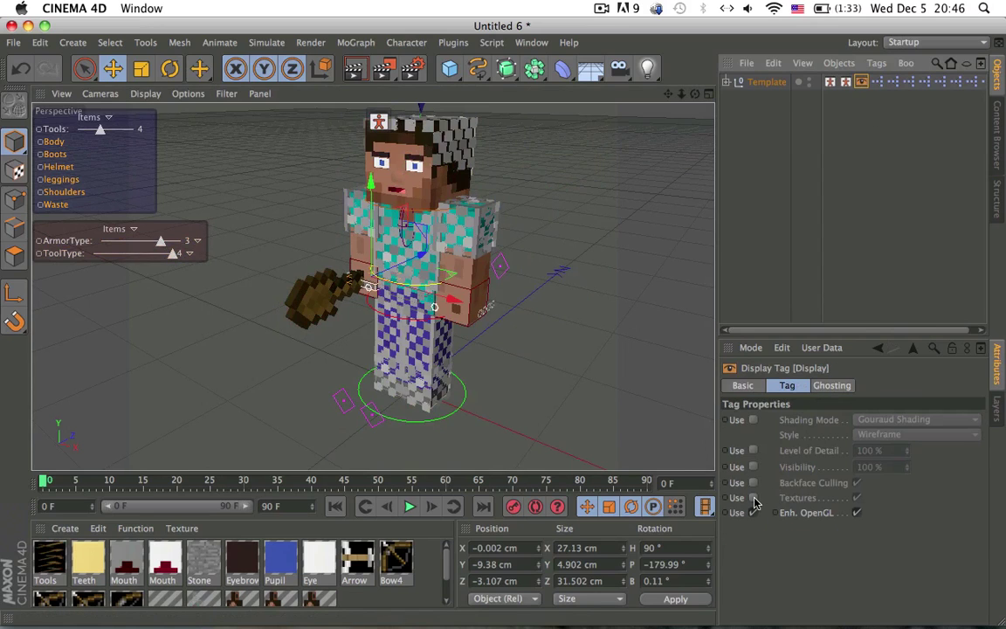
{"action": "left_click", "coordinate": [843, 247]}
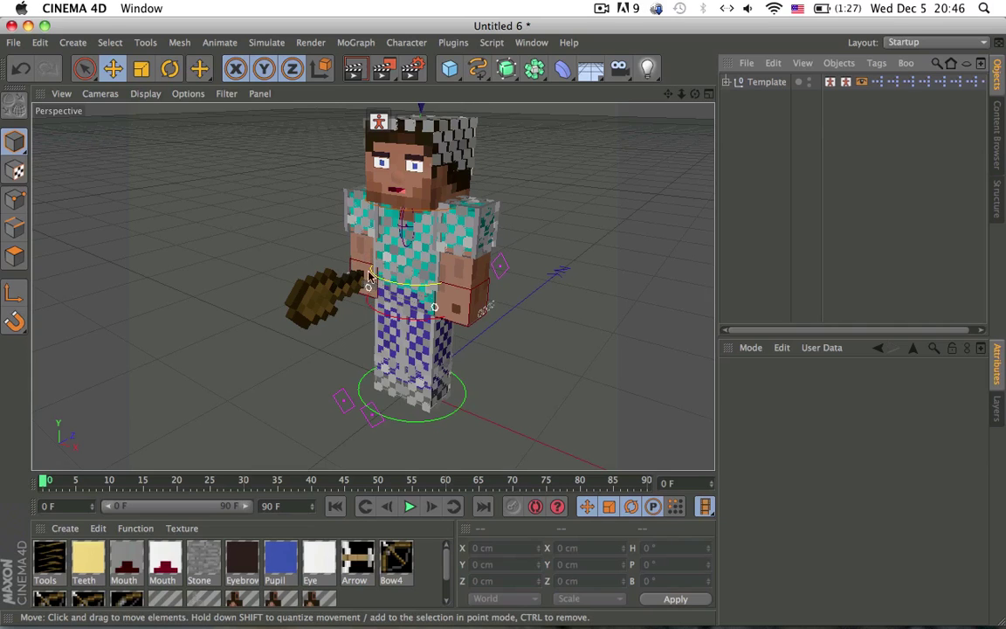
{"action": "left_click_drag", "start_coordinate": [381, 191], "coordinate": [455, 230], "text": "alt"}
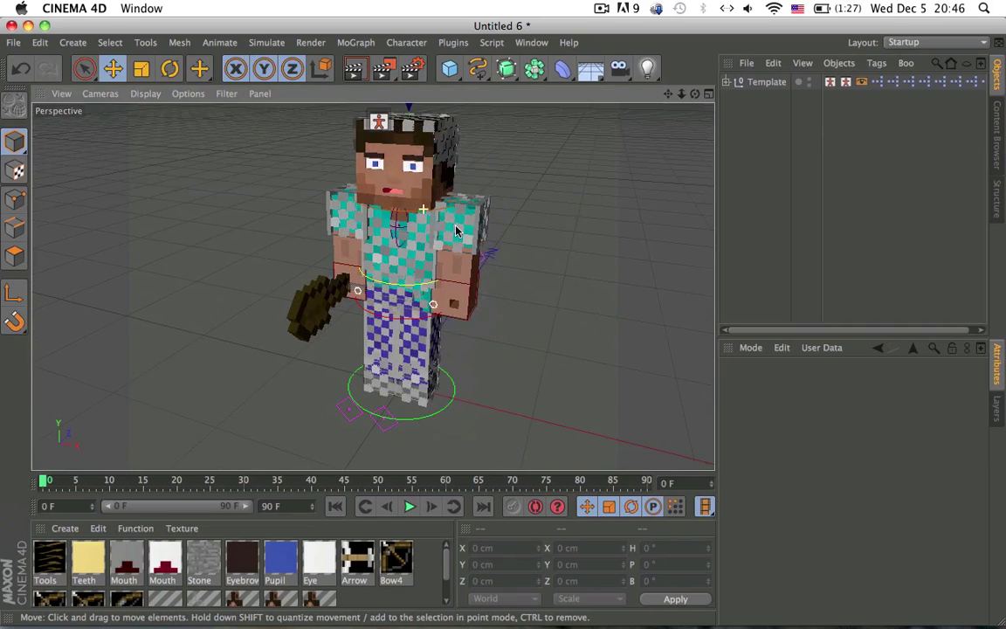
{"action": "left_click_drag", "start_coordinate": [447, 140], "coordinate": [378, 381], "text": "alt"}
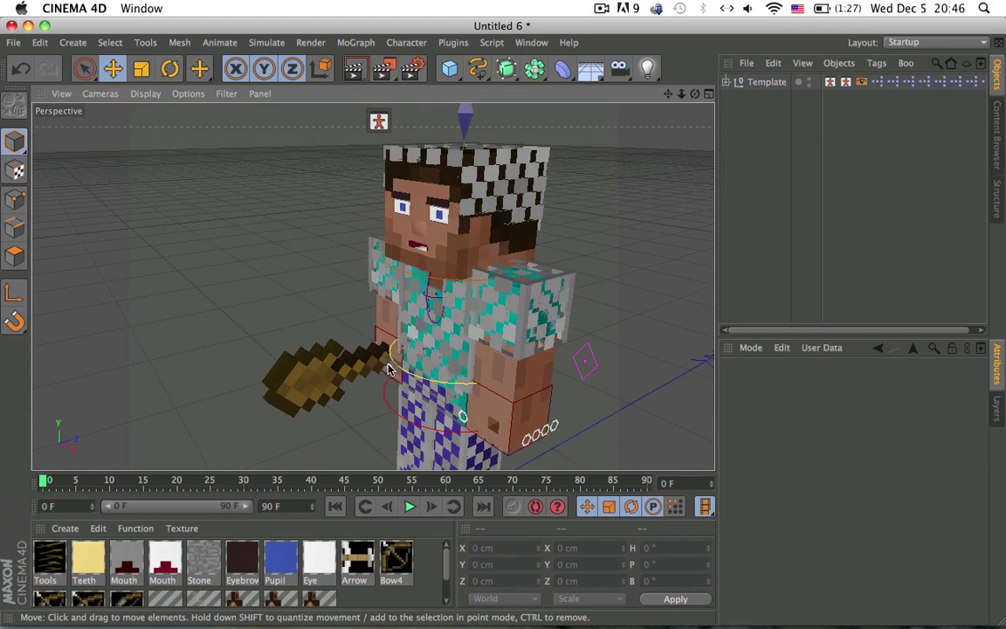
- Reselect the Items control at the right hand, turn off all six armor parts and set Tools to 0
{"action": "left_click", "coordinate": [389, 368]}
{"action": "scroll", "coordinate": [397, 354], "scroll_direction": "up", "scroll_amount": 6}
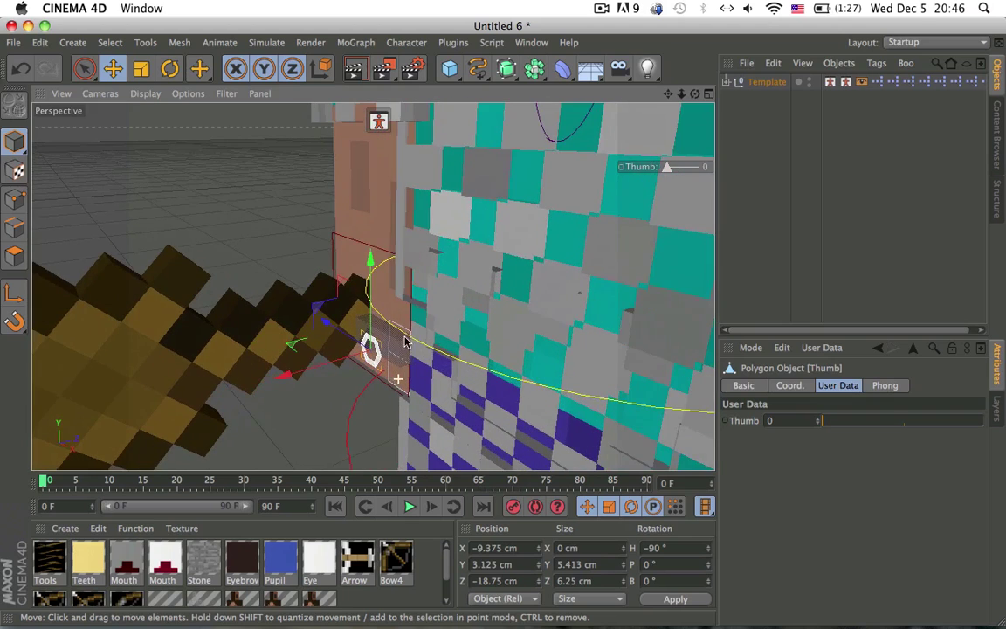
{"action": "left_click", "coordinate": [404, 340]}
{"action": "scroll", "coordinate": [397, 349], "scroll_direction": "down", "scroll_amount": 7}
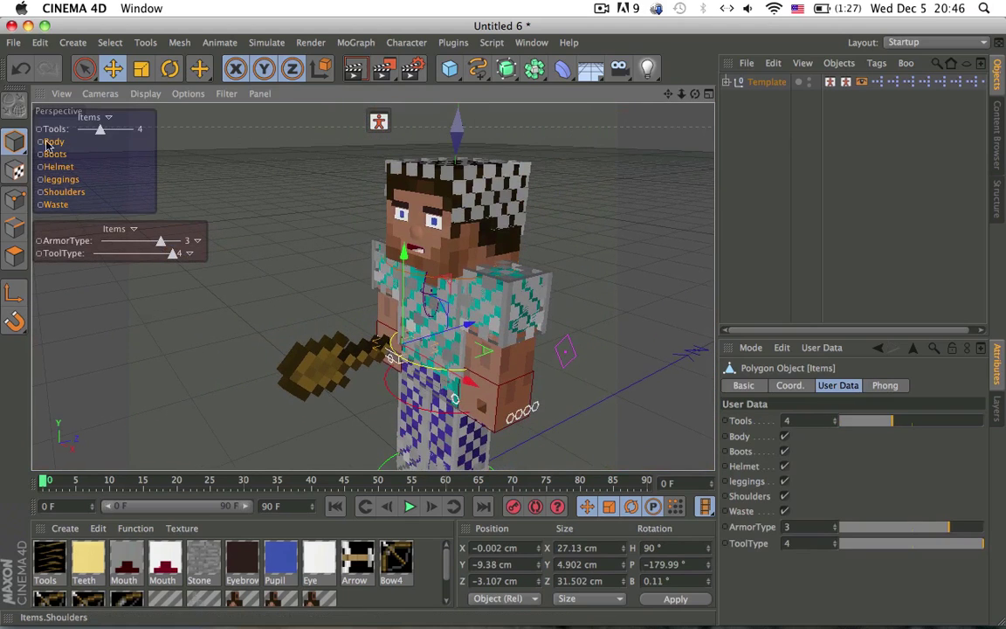
{"action": "left_click", "coordinate": [49, 142]}
{"action": "left_click", "coordinate": [51, 154]}
{"action": "left_click", "coordinate": [52, 179]}
{"action": "left_click", "coordinate": [54, 191]}
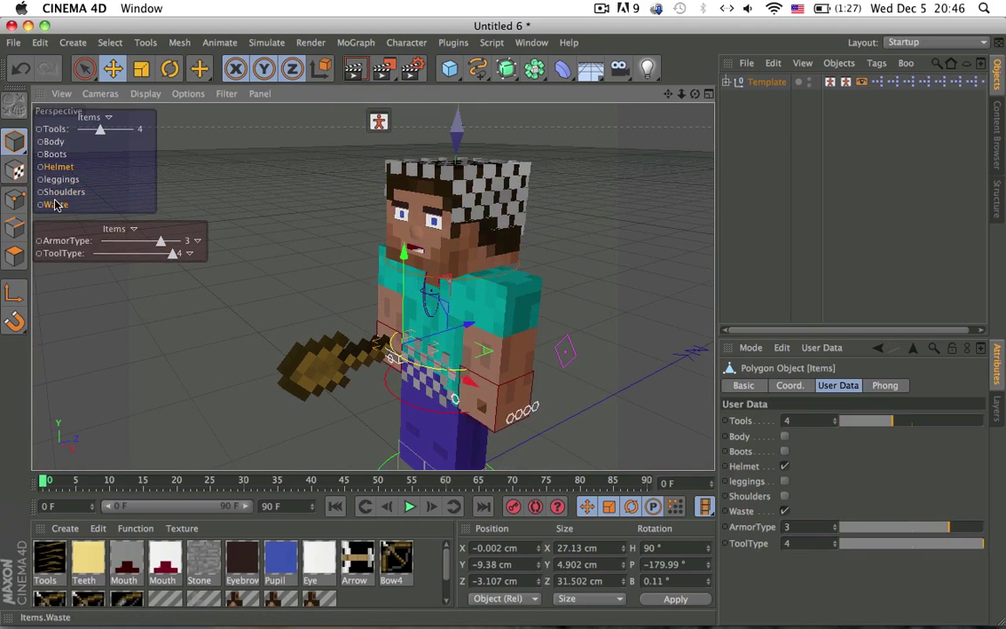
{"action": "left_click", "coordinate": [55, 204]}
{"action": "left_click", "coordinate": [57, 166]}
{"action": "left_click_drag", "start_coordinate": [102, 128], "coordinate": [78, 128]}
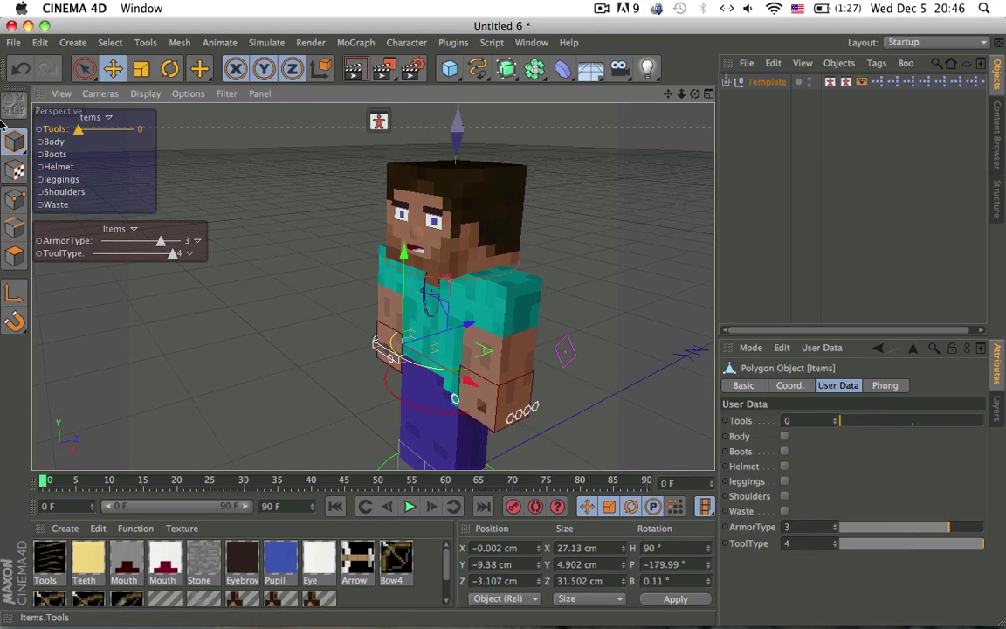
- Select the FacialFeatures control to bring up its eyebrow, eye, teeth and mouth settings
{"action": "left_click_drag", "start_coordinate": [359, 196], "coordinate": [472, 202], "text": "alt"}
{"action": "scroll", "coordinate": [427, 226], "scroll_direction": "up", "scroll_amount": 3}
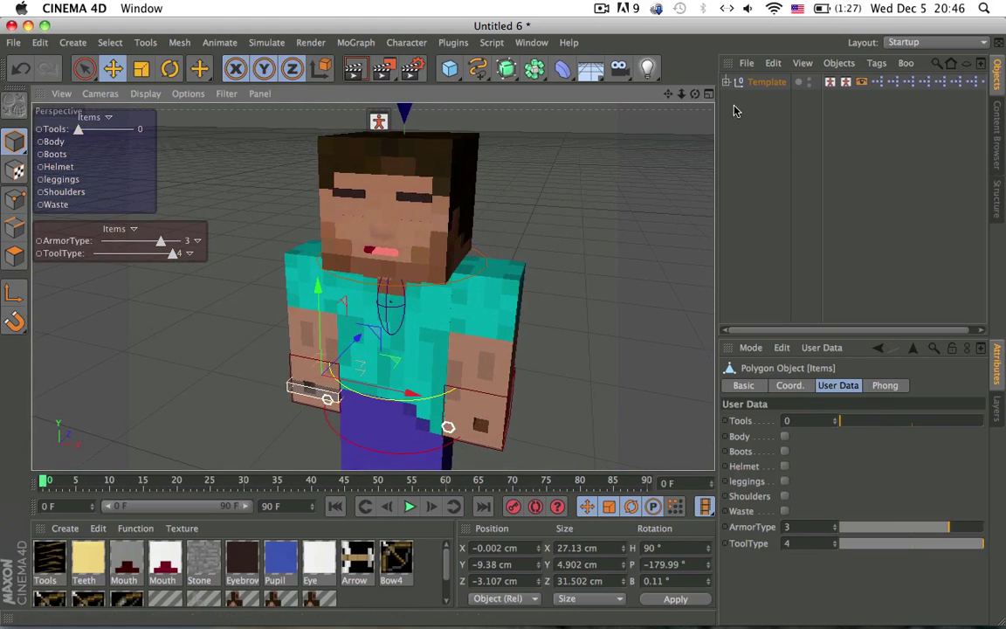
{"action": "left_click", "coordinate": [421, 206]}
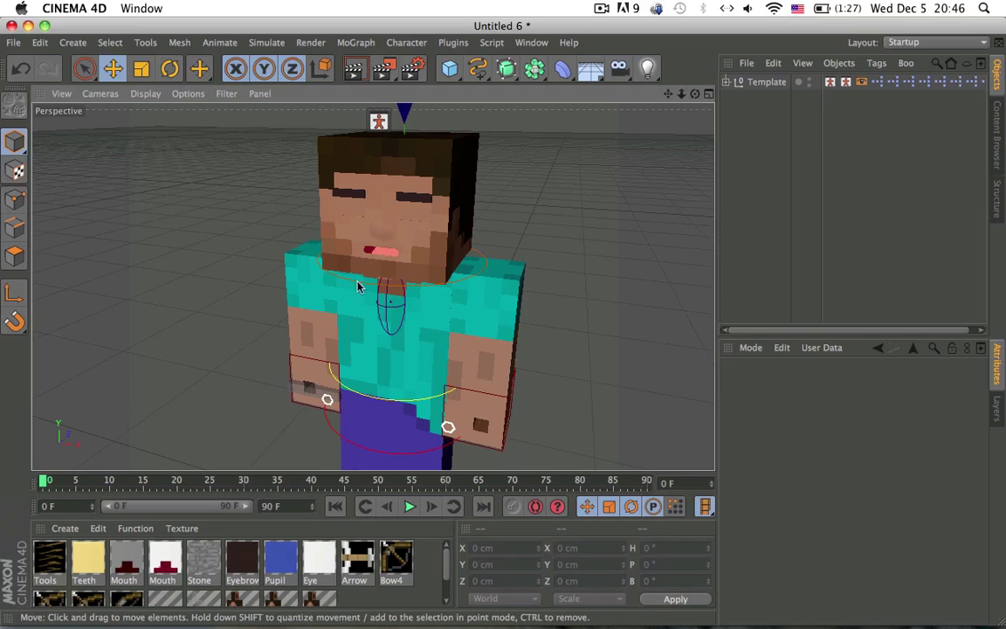
{"action": "left_click", "coordinate": [377, 323]}
{"action": "left_click", "coordinate": [390, 258]}
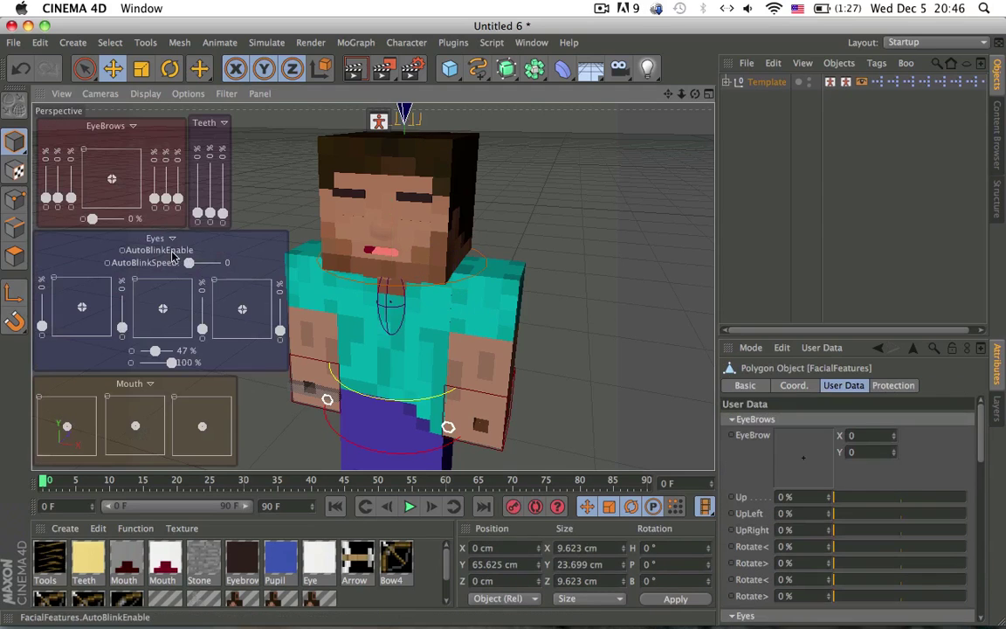
- Select the Cloths control at the character's neck to bring up the Head, Shirt and Pants colour settings
{"action": "left_click", "coordinate": [463, 330]}
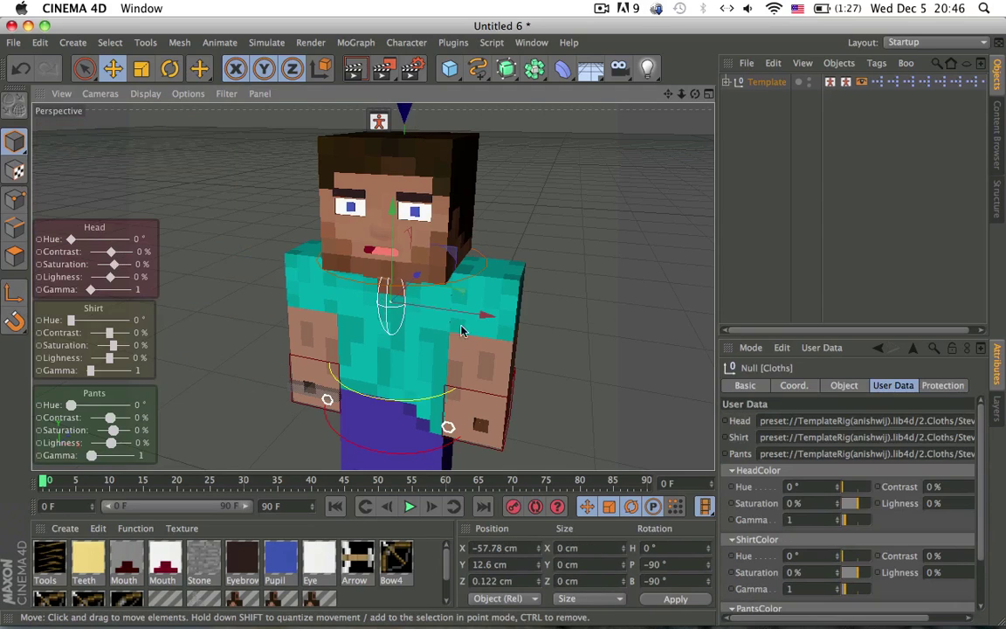
{"action": "left_click_drag", "start_coordinate": [464, 346], "coordinate": [437, 295], "text": "alt"}
{"action": "middle_click_drag", "start_coordinate": [438, 294], "coordinate": [461, 282], "text": "alt"}
{"action": "scroll", "coordinate": [434, 209], "scroll_direction": "down", "scroll_amount": 2}
{"action": "left_click_drag", "start_coordinate": [463, 282], "coordinate": [564, 332], "text": "alt"}
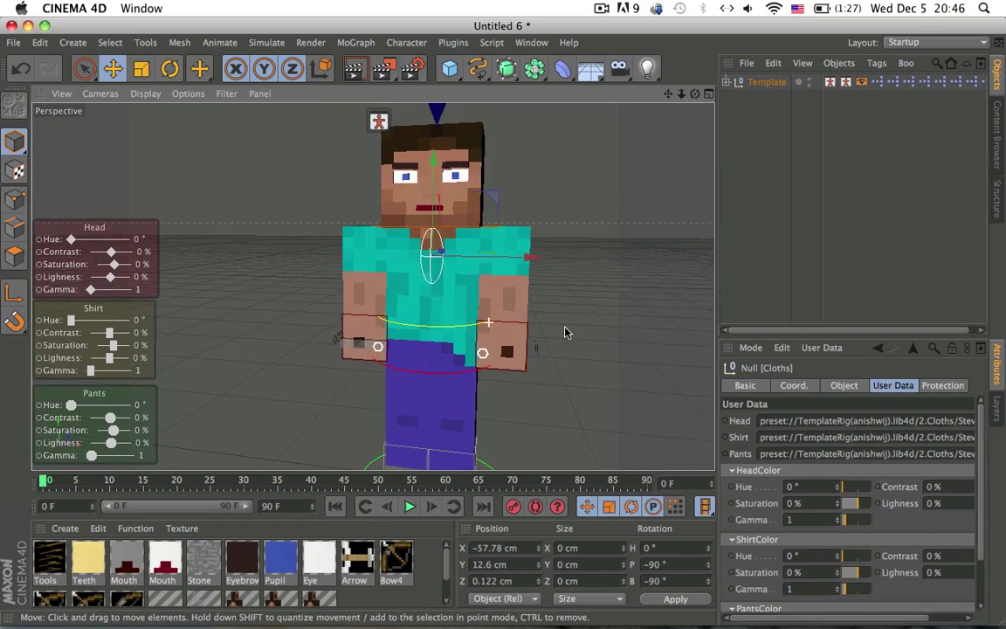
{"action": "scroll", "coordinate": [448, 253], "scroll_direction": "up", "scroll_amount": 5}
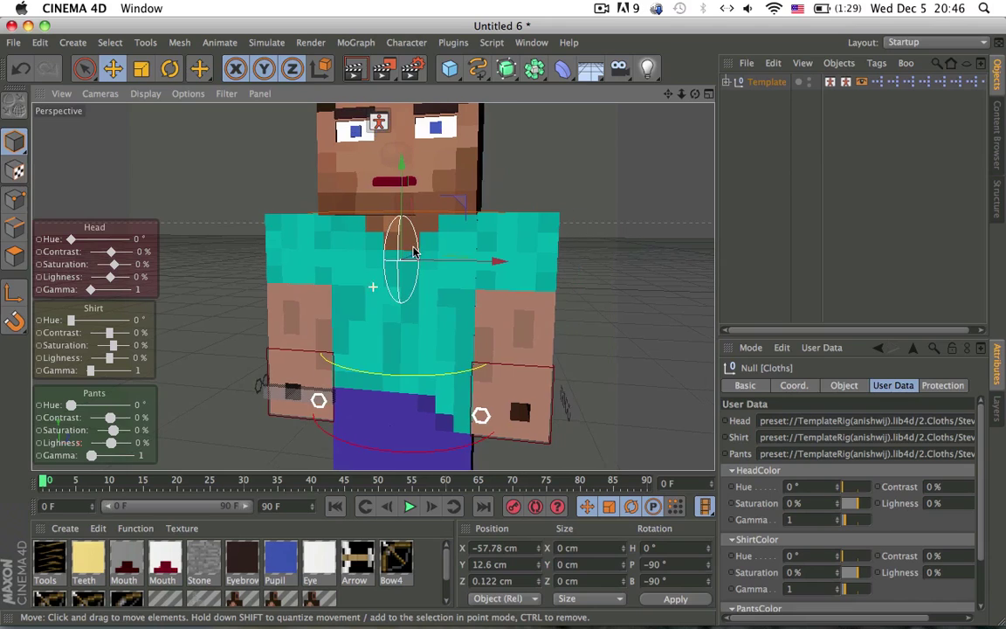
- Try out the Head colour settings of the Cloths control, including Hue and Contrast, and undo the changes
{"action": "scroll", "coordinate": [429, 263], "scroll_direction": "up", "scroll_amount": 1}
{"action": "mouse_move", "coordinate": [71, 238]}
{"action": "left_mouse_down"}
{"action": "mouse_move", "coordinate": [123, 238]}
{"action": "mouse_move", "coordinate": [83, 239]}
{"action": "left_mouse_up"}
{"action": "key", "text": "super+z"}
{"action": "scroll", "coordinate": [337, 246], "scroll_direction": "down", "scroll_amount": 2}
{"action": "middle_click_drag", "start_coordinate": [337, 246], "coordinate": [337, 303], "text": "alt"}
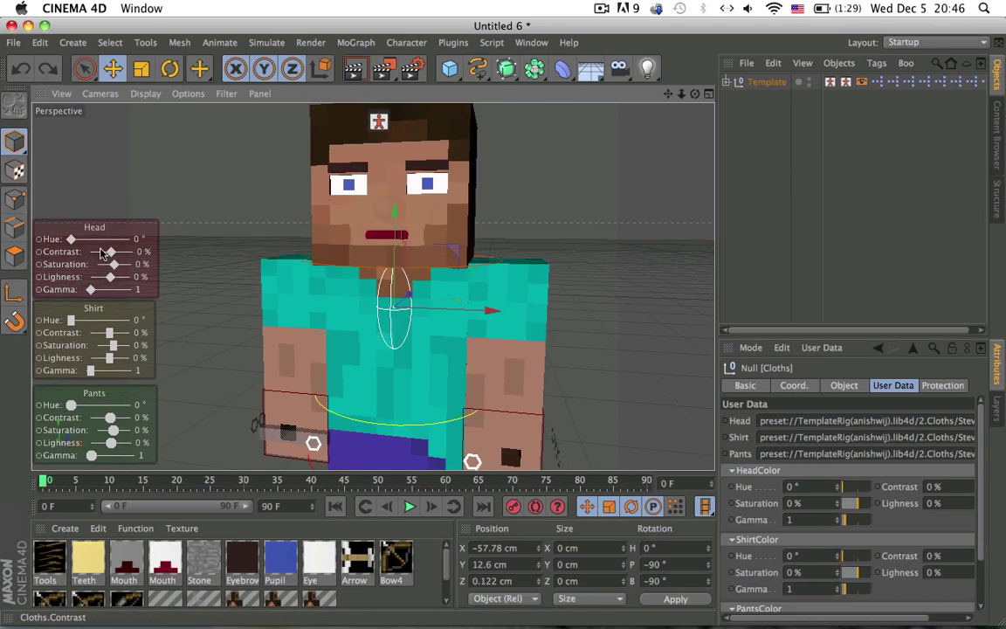
{"action": "left_click_drag", "start_coordinate": [105, 252], "coordinate": [130, 280]}
{"action": "key", "text": "super+z"}
{"action": "key", "text": "super+z"}
{"action": "key", "text": "super+z"}
- Try out the Shirt colour settings and a Pants Contrast of -100 %, and undo the changes
{"action": "left_click_drag", "start_coordinate": [71, 320], "coordinate": [130, 359]}
{"action": "key", "text": "super+z"}
{"action": "key", "text": "super+z"}
{"action": "left_click_drag", "start_coordinate": [111, 417], "coordinate": [90, 420]}
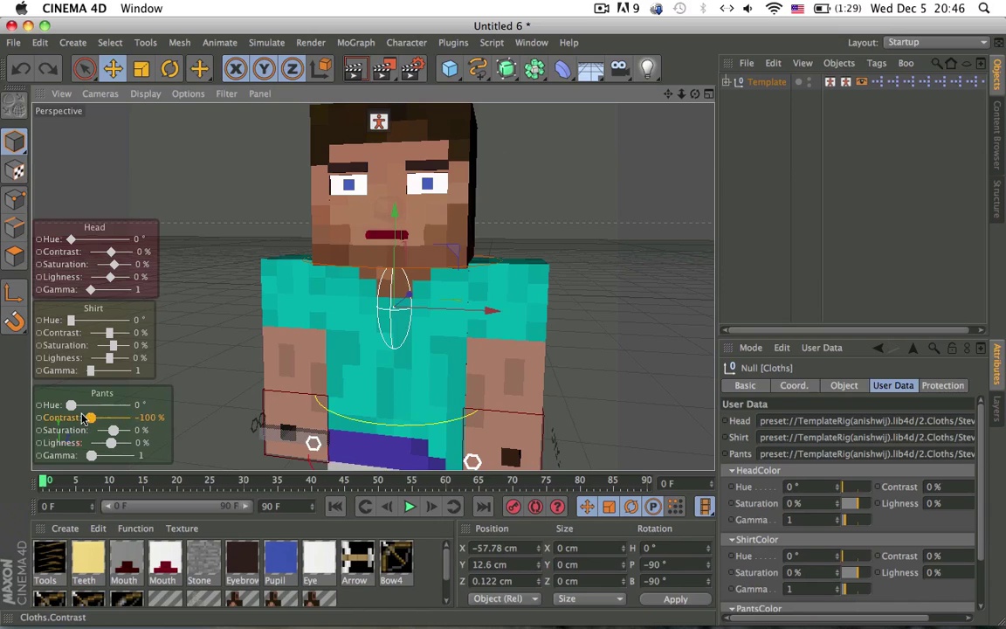
{"action": "key", "text": "super+z"}
- Open the 2.Cloths folder of the template rig in the Content Browser and look through its outfit images
{"action": "middle_click_drag", "start_coordinate": [292, 362], "coordinate": [292, 384], "text": "alt"}
{"action": "left_click_drag", "start_coordinate": [440, 343], "coordinate": [372, 329], "text": "alt"}
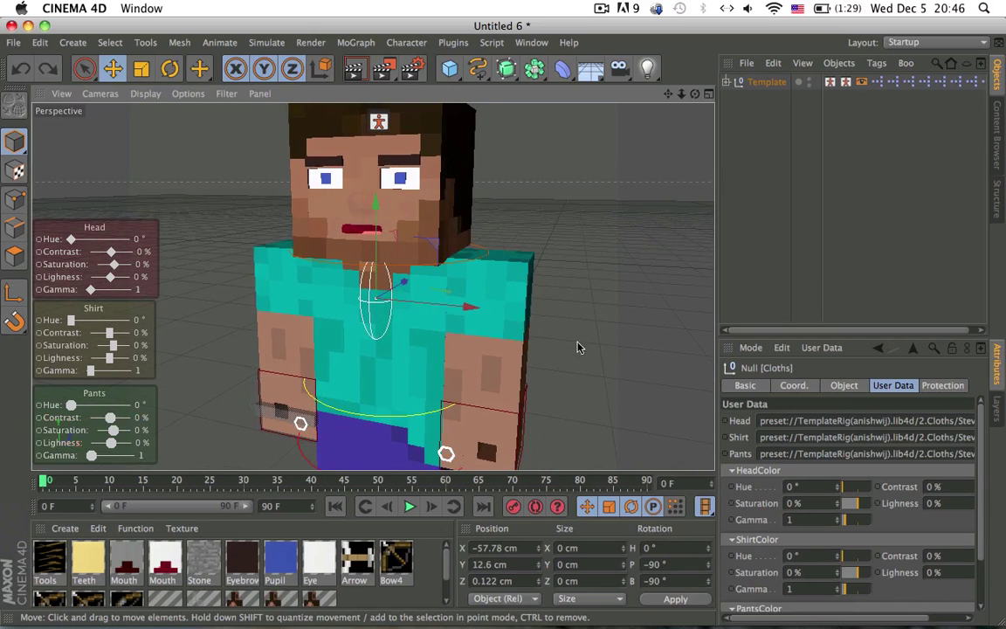
{"action": "left_click_drag", "start_coordinate": [576, 348], "coordinate": [511, 293], "text": "alt"}
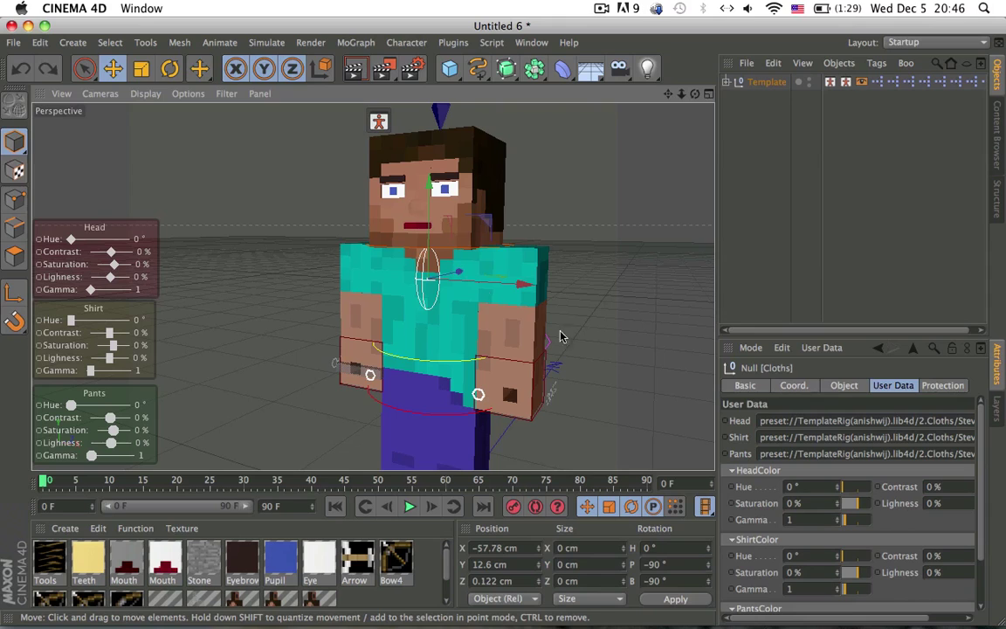
{"action": "left_click_drag", "start_coordinate": [561, 336], "coordinate": [575, 344], "text": "alt"}
{"action": "left_click", "coordinate": [1003, 165]}
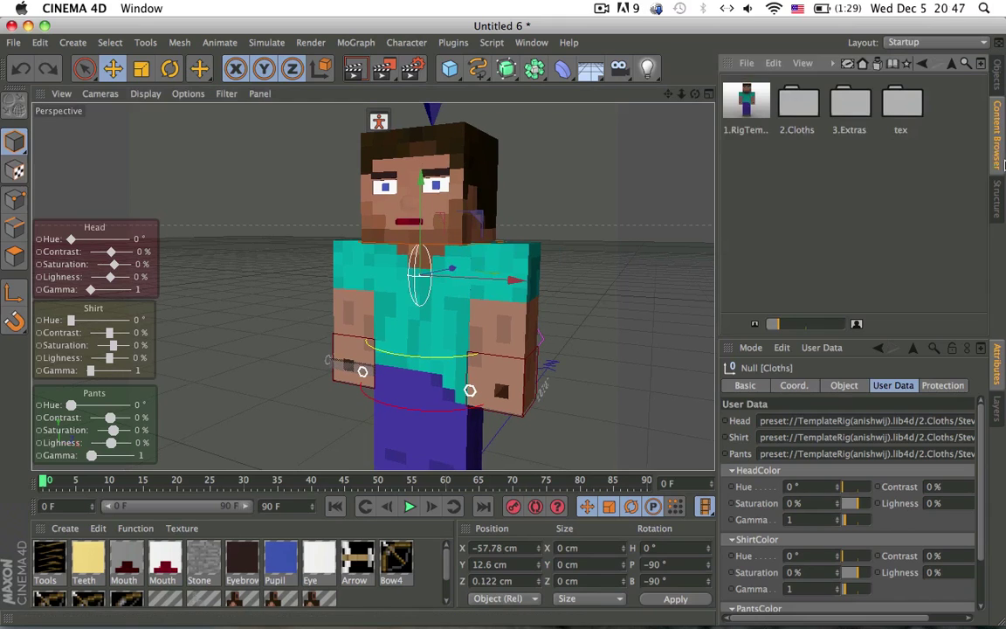
{"action": "double_click", "coordinate": [816, 109]}
{"action": "left_click_drag", "start_coordinate": [981, 156], "coordinate": [958, 280]}
{"action": "scroll", "coordinate": [917, 188], "scroll_direction": "up", "scroll_amount": 10}
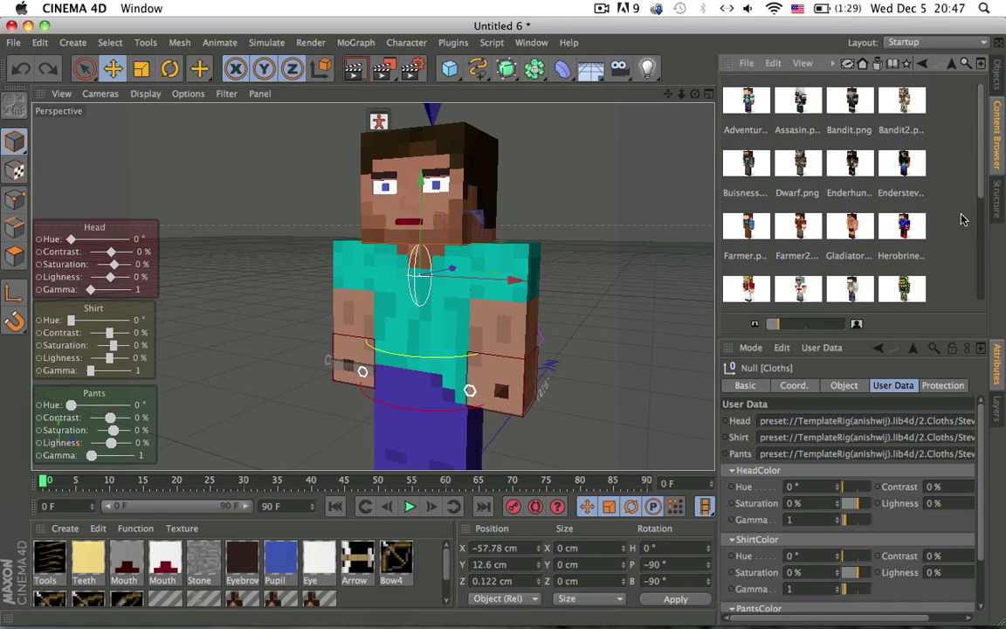
{"action": "left_click_drag", "start_coordinate": [980, 200], "coordinate": [971, 101]}
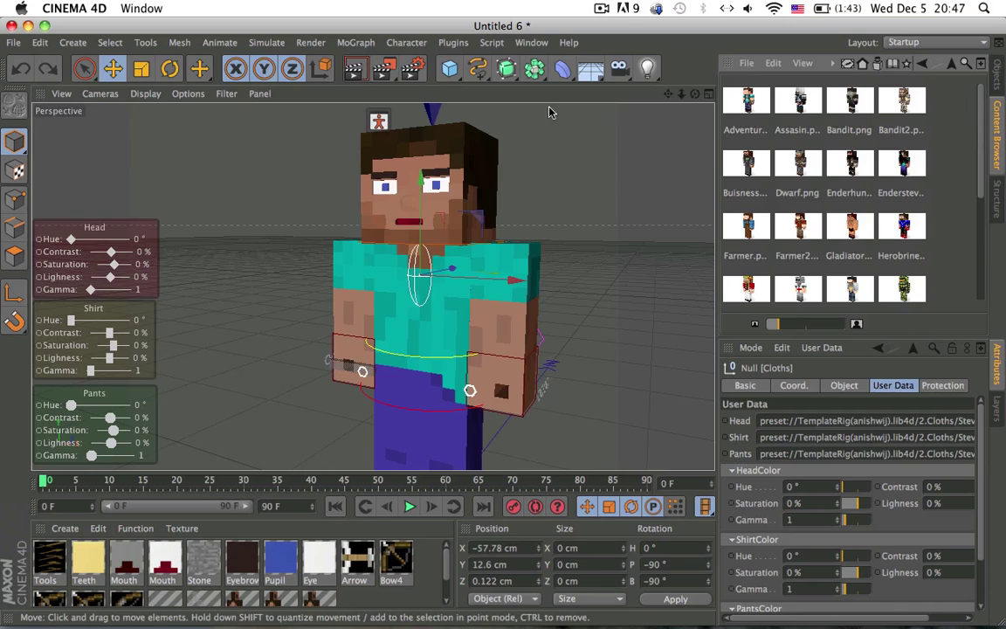
{"action": "left_click_drag", "start_coordinate": [428, 205], "coordinate": [400, 188], "text": "alt"}
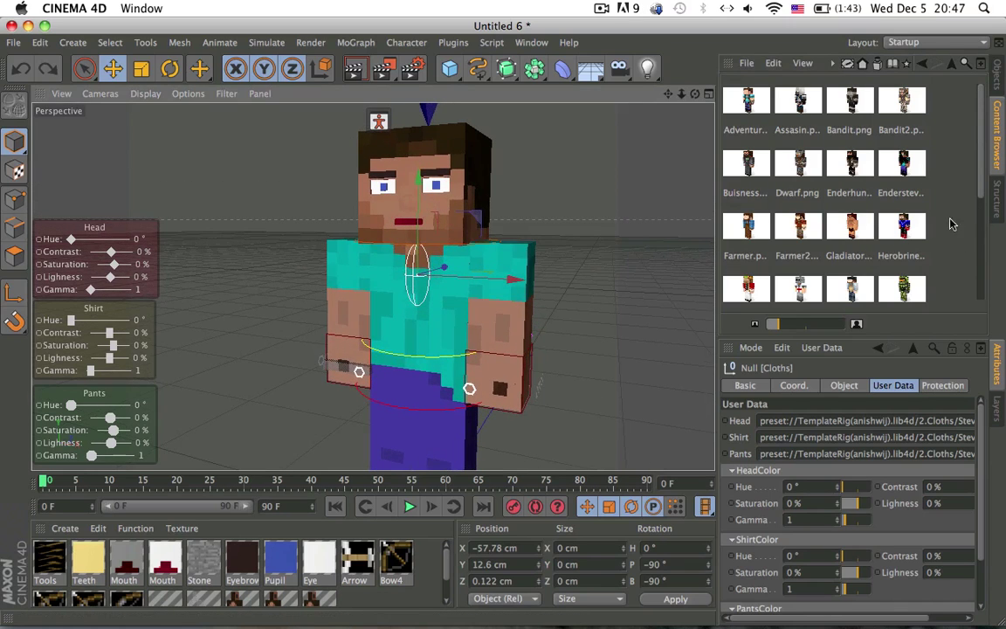
{"action": "scroll", "coordinate": [917, 262], "scroll_direction": "down", "scroll_amount": 10}
{"action": "scroll", "coordinate": [856, 270], "scroll_direction": "up", "scroll_amount": 10}
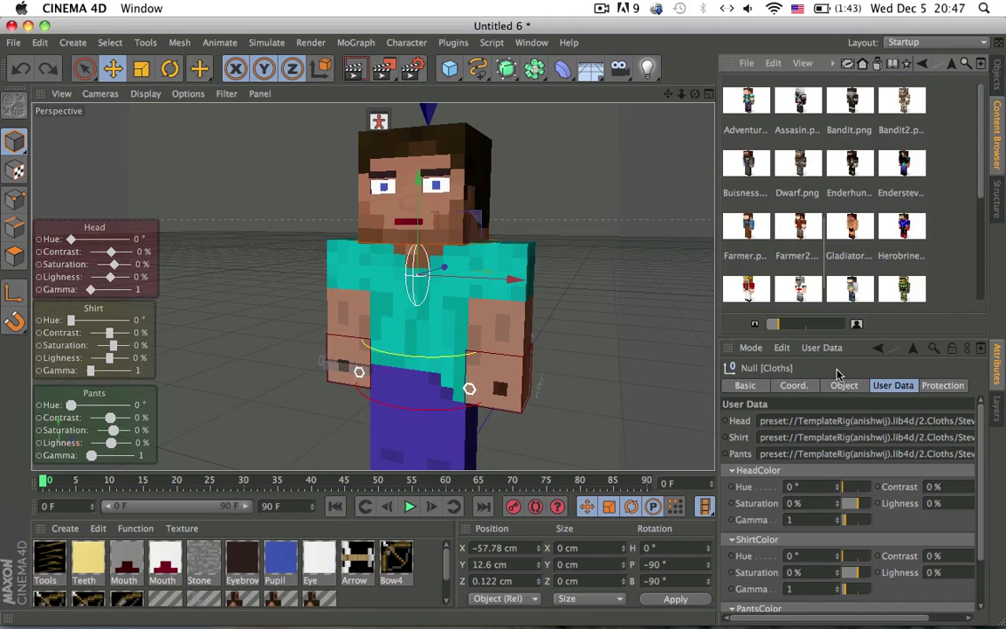
- Assign the Farmer2 outfit image to the Head and Shirt of the Cloths control
{"action": "left_click_drag", "start_coordinate": [798, 227], "coordinate": [820, 420]}
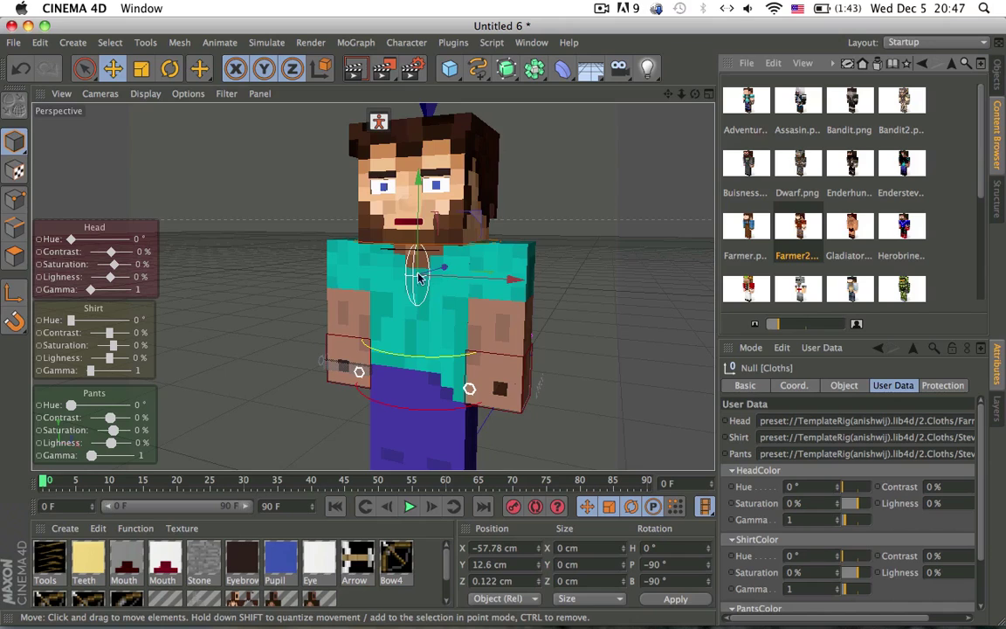
{"action": "scroll", "coordinate": [418, 278], "scroll_direction": "up", "scroll_amount": 5}
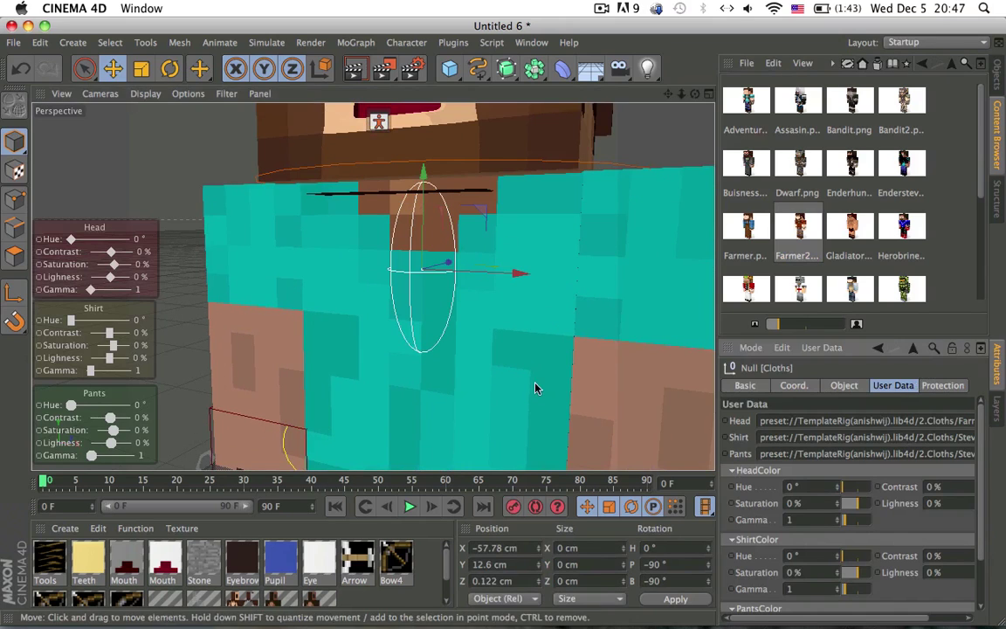
{"action": "scroll", "coordinate": [535, 386], "scroll_direction": "down", "scroll_amount": 8}
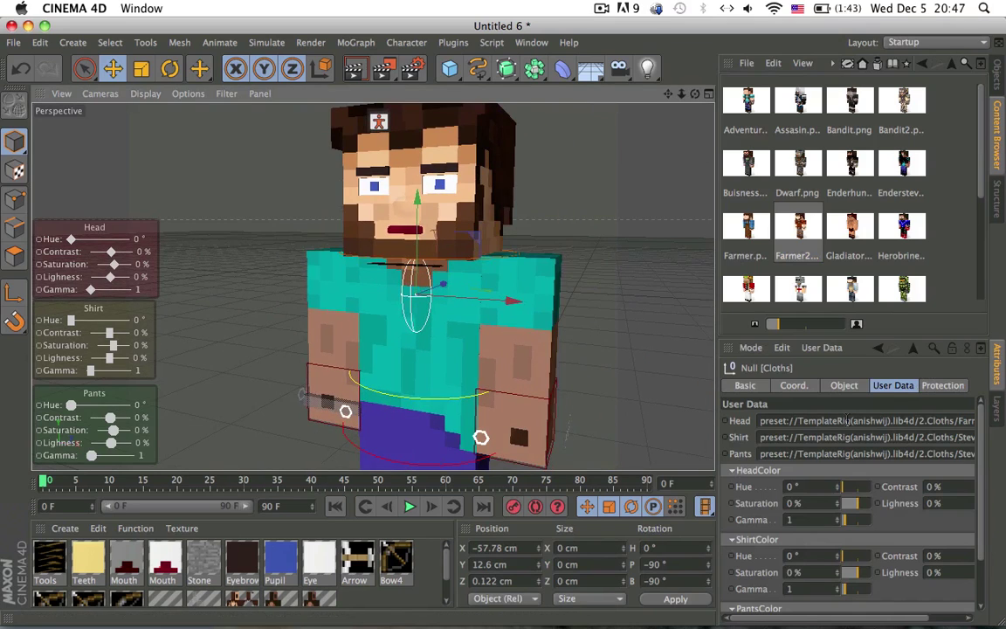
{"action": "scroll", "coordinate": [847, 288], "scroll_direction": "down", "scroll_amount": 3}
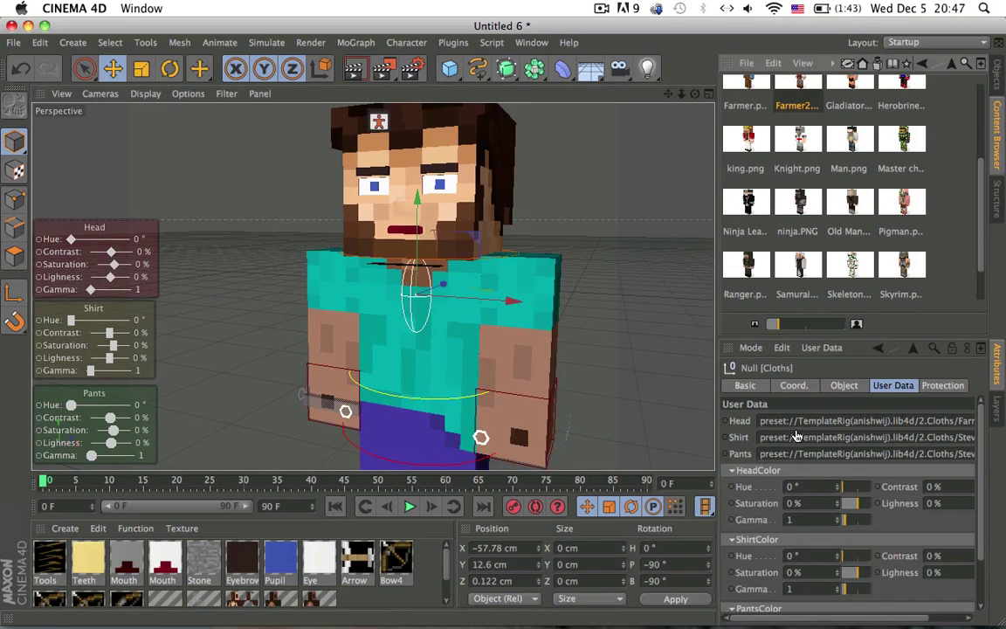
{"action": "scroll", "coordinate": [820, 190], "scroll_direction": "up", "scroll_amount": 3}
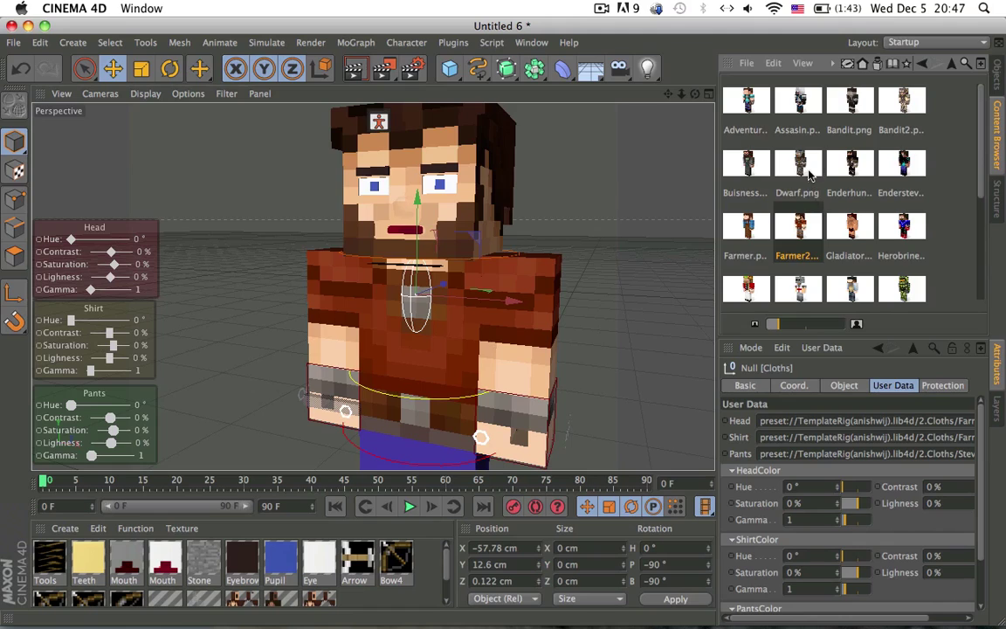
- Assign the Buisness outfit image to the Shirt and Pants of the Cloths control
{"action": "scroll", "coordinate": [811, 251], "scroll_direction": "down", "scroll_amount": 3}
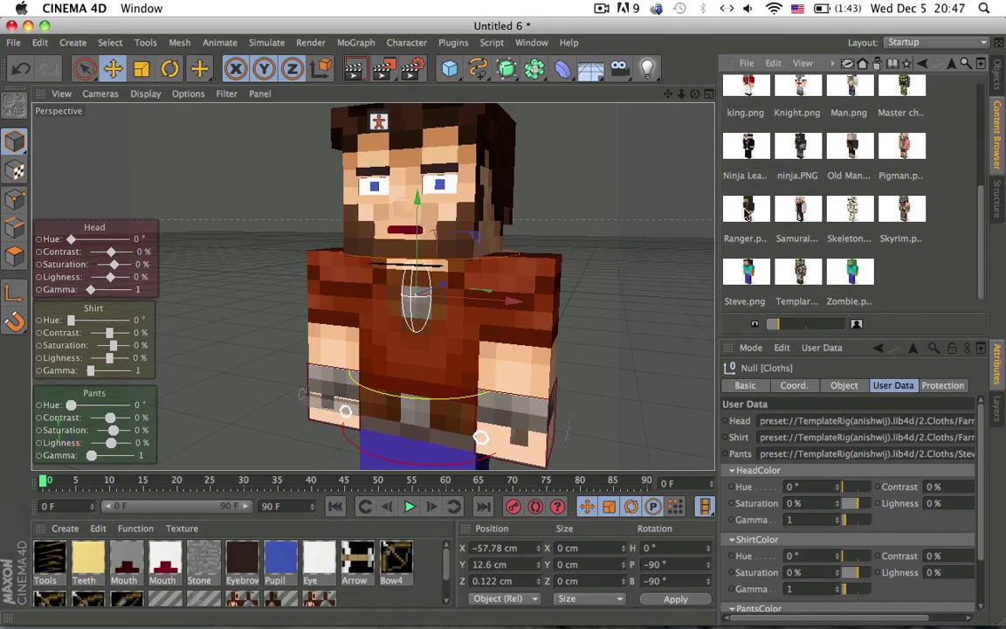
{"action": "scroll", "coordinate": [749, 152], "scroll_direction": "up", "scroll_amount": 3}
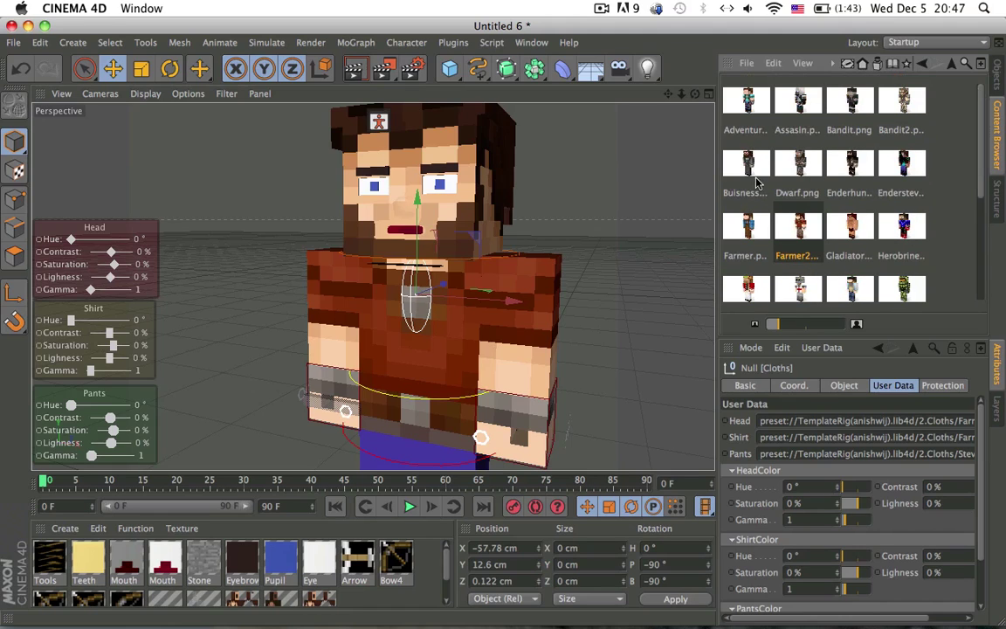
{"action": "left_click_drag", "start_coordinate": [747, 150], "coordinate": [767, 441]}
{"action": "scroll", "coordinate": [767, 225], "scroll_direction": "up", "scroll_amount": 3}
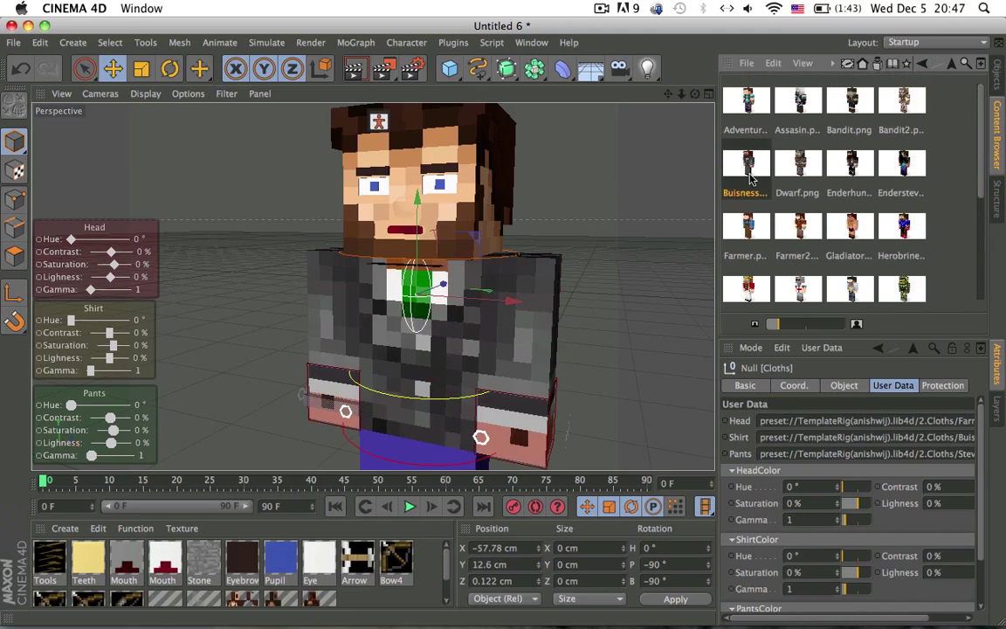
{"action": "left_click_drag", "start_coordinate": [749, 179], "coordinate": [756, 463]}
- Examine the character's combined head and suit textures from several angles and distances
{"action": "left_click_drag", "start_coordinate": [649, 427], "coordinate": [492, 359], "text": "alt"}
{"action": "scroll", "coordinate": [492, 359], "scroll_direction": "down", "scroll_amount": 4}
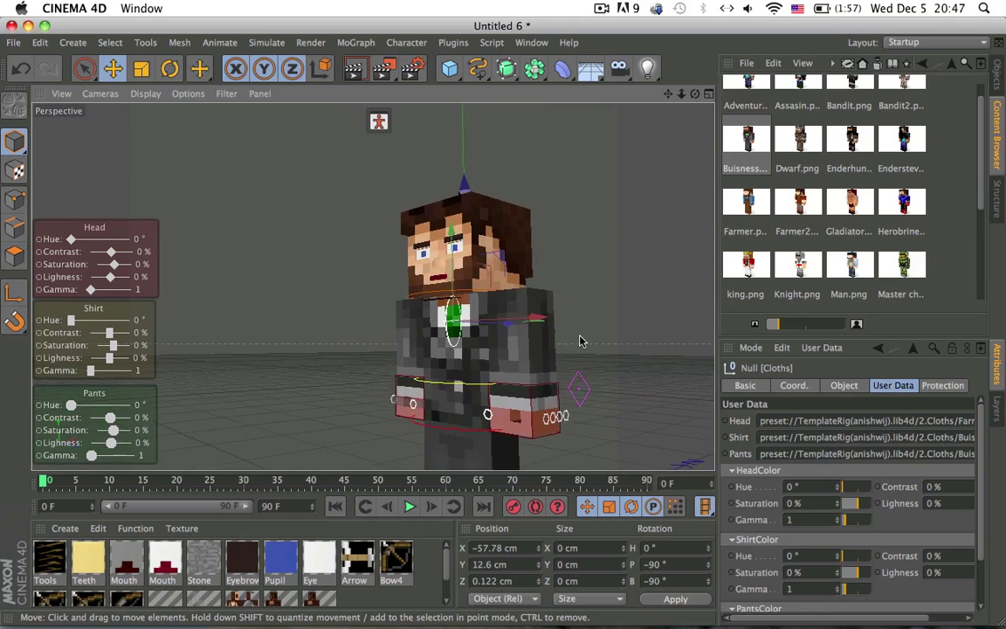
{"action": "mouse_move", "coordinate": [579, 341]}
{"action": "left_mouse_down", "text": "alt"}
{"action": "mouse_move", "coordinate": [476, 280]}
{"action": "mouse_move", "coordinate": [564, 336]}
{"action": "left_mouse_up", "text": "alt"}
{"action": "scroll", "coordinate": [415, 209], "scroll_direction": "up", "scroll_amount": 2}
{"action": "left_click_drag", "start_coordinate": [495, 215], "coordinate": [489, 206], "text": "alt"}
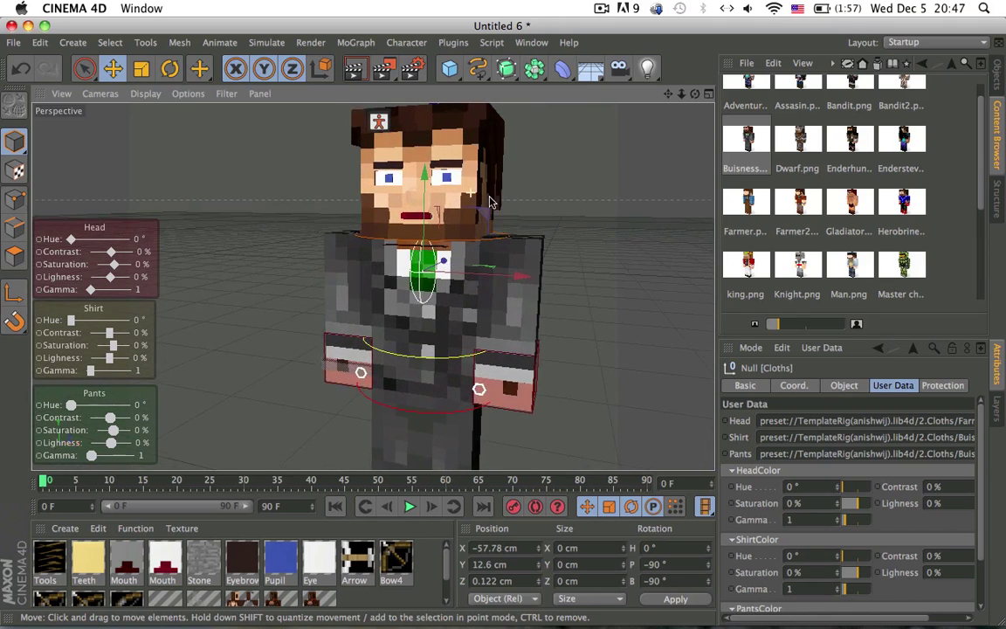
{"action": "middle_click_drag", "start_coordinate": [489, 206], "coordinate": [465, 243], "text": "alt"}
{"action": "scroll", "coordinate": [384, 246], "scroll_direction": "up", "scroll_amount": 4}
{"action": "scroll", "coordinate": [413, 254], "scroll_direction": "down", "scroll_amount": 3}
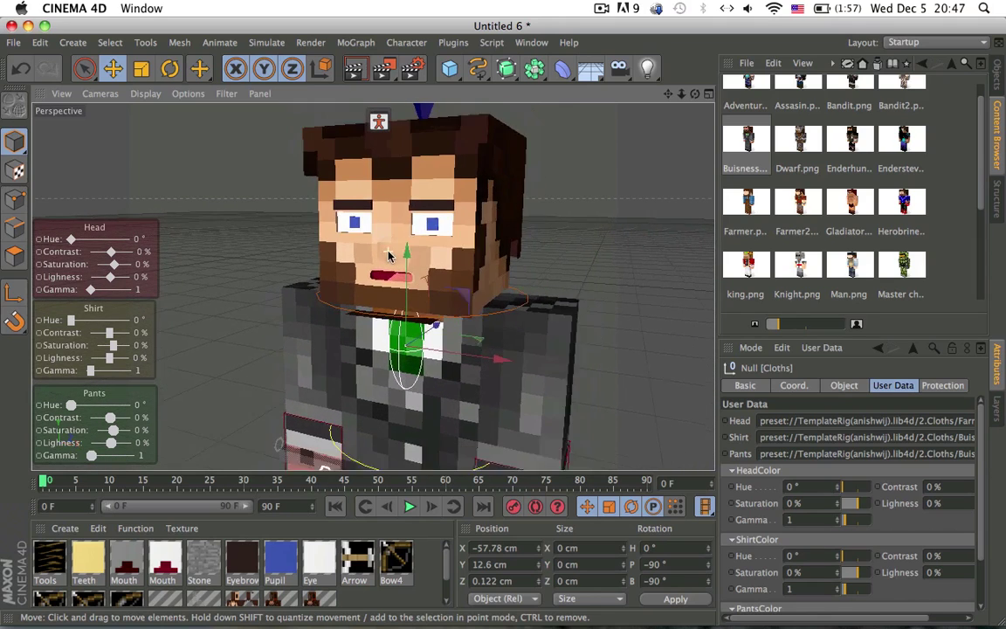
{"action": "middle_click_drag", "start_coordinate": [389, 256], "coordinate": [409, 234], "text": "alt"}
{"action": "scroll", "coordinate": [933, 208], "scroll_direction": "up", "scroll_amount": 1}
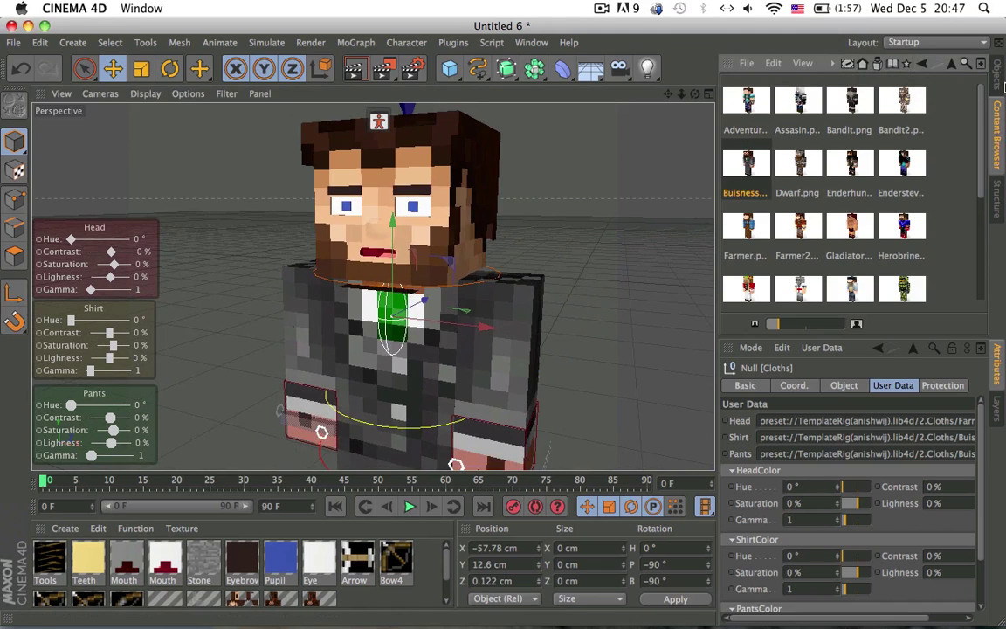
- Select the Template object in the object list and examine the character's head with the Physical Features settings shown
{"action": "left_click", "coordinate": [998, 76]}
{"action": "left_click", "coordinate": [755, 123]}
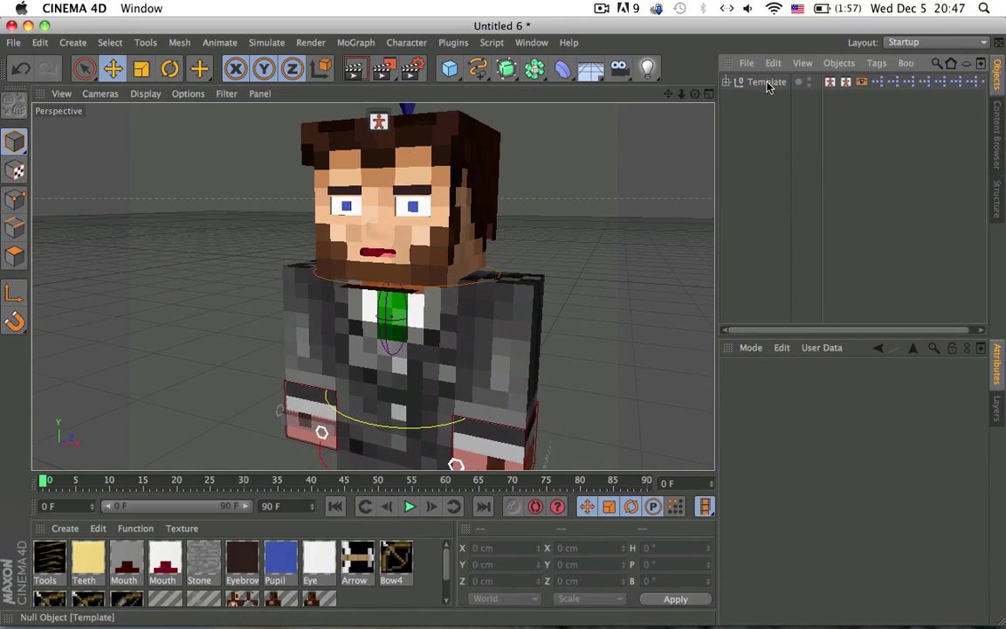
{"action": "left_click", "coordinate": [767, 83]}
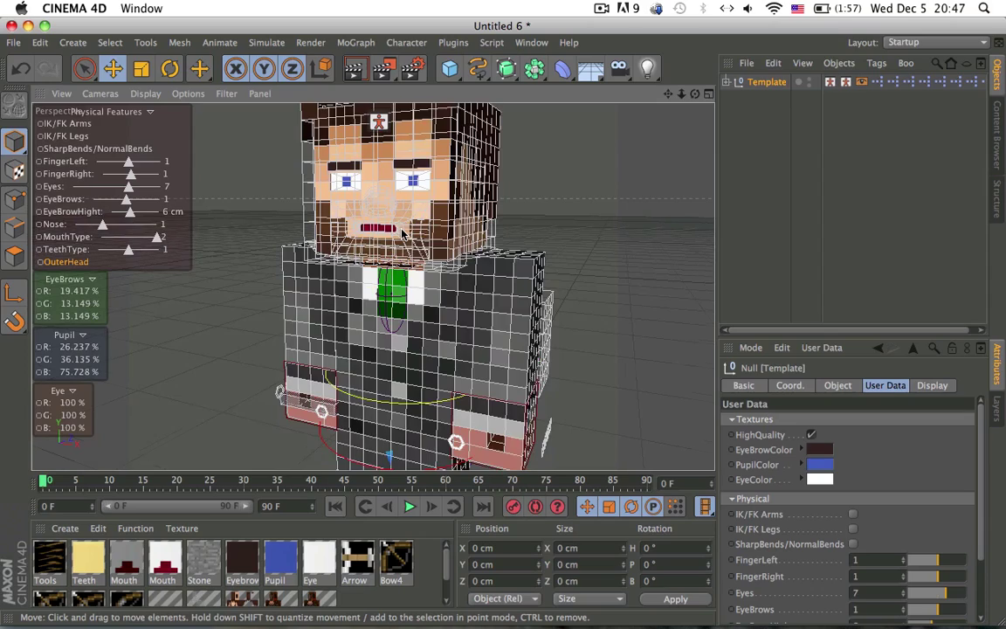
{"action": "mouse_move", "coordinate": [388, 229]}
{"action": "left_mouse_down", "text": "alt"}
{"action": "mouse_move", "coordinate": [385, 278]}
{"action": "mouse_move", "coordinate": [428, 305]}
{"action": "mouse_move", "coordinate": [454, 397]}
{"action": "left_mouse_up", "text": "alt"}
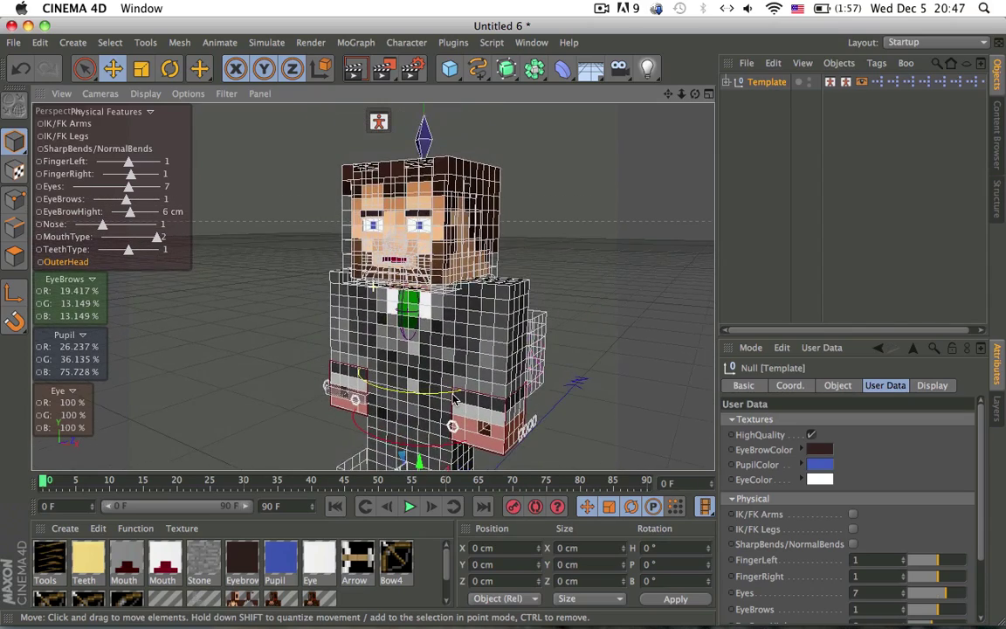
{"action": "middle_click_drag", "start_coordinate": [454, 400], "coordinate": [457, 410], "text": "alt"}
{"action": "scroll", "coordinate": [422, 305], "scroll_direction": "up", "scroll_amount": 5}
{"action": "middle_click_drag", "start_coordinate": [427, 245], "coordinate": [433, 282], "text": "alt"}
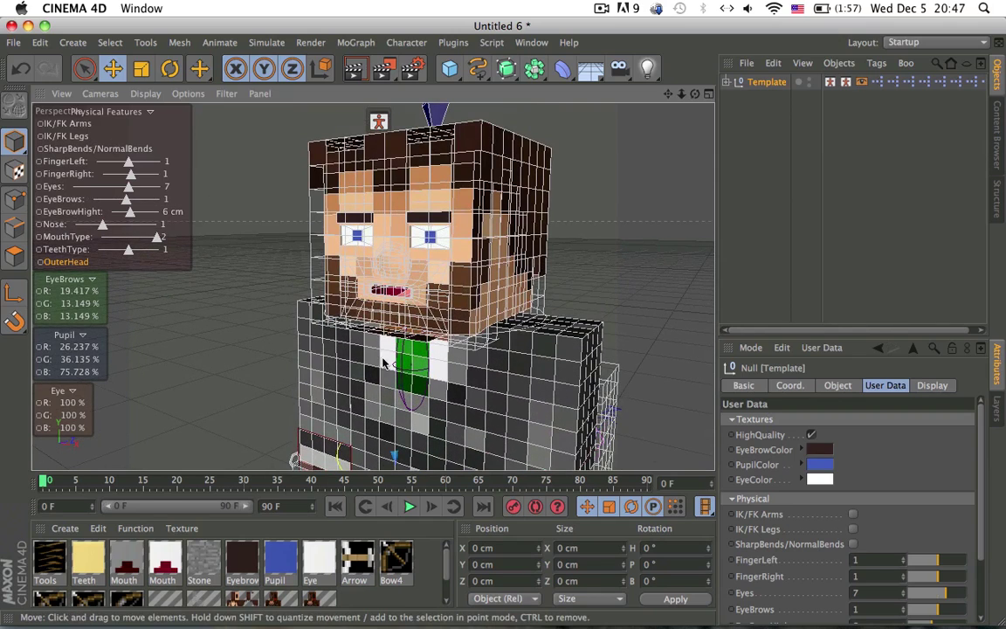
- Turn on IK/FK Legs and IK/FK Arms in the Template object's Physical Features
{"action": "scroll", "coordinate": [87, 128], "scroll_direction": "down", "scroll_amount": 5}
{"action": "left_click", "coordinate": [75, 137]}
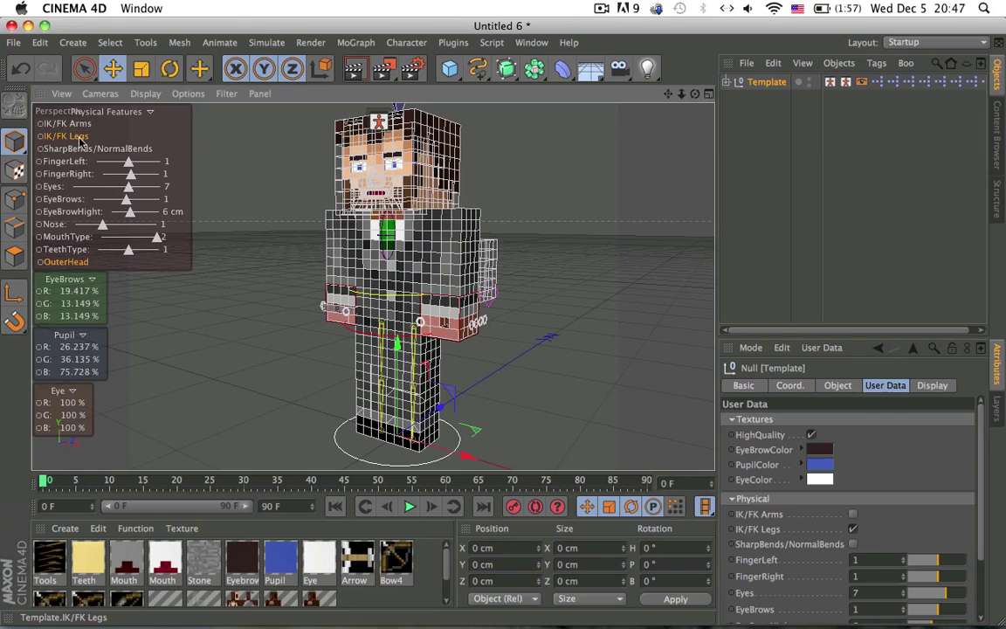
{"action": "left_click", "coordinate": [69, 123]}
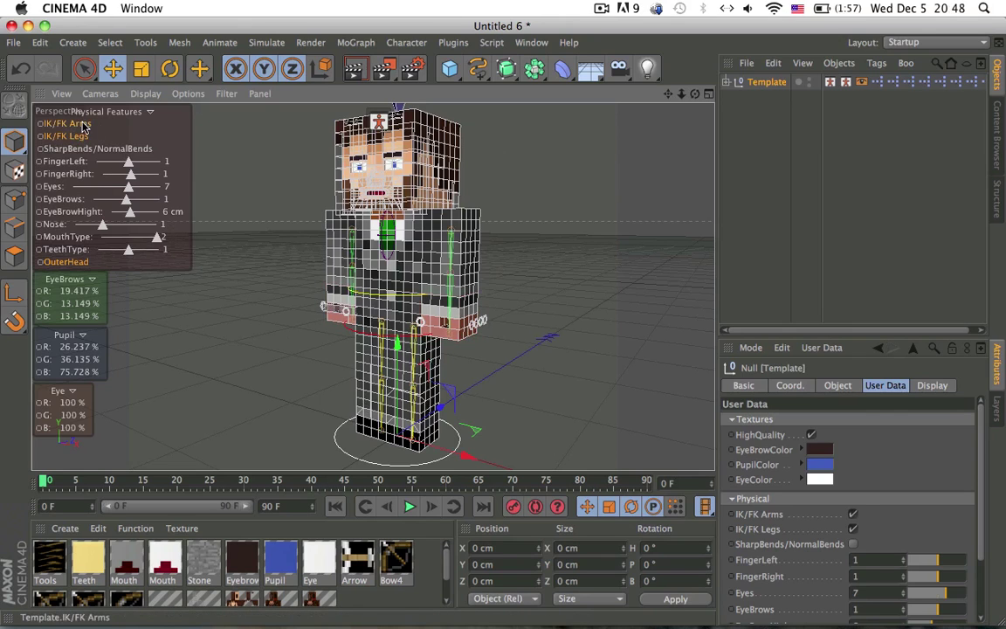
- Try rotating the character's left arm at the shoulder joint and undo the rotation
{"action": "left_click", "coordinate": [536, 283]}
{"action": "left_click_drag", "start_coordinate": [536, 283], "coordinate": [438, 254], "text": "alt"}
{"action": "left_click", "coordinate": [463, 237]}
{"action": "key", "text": "r"}
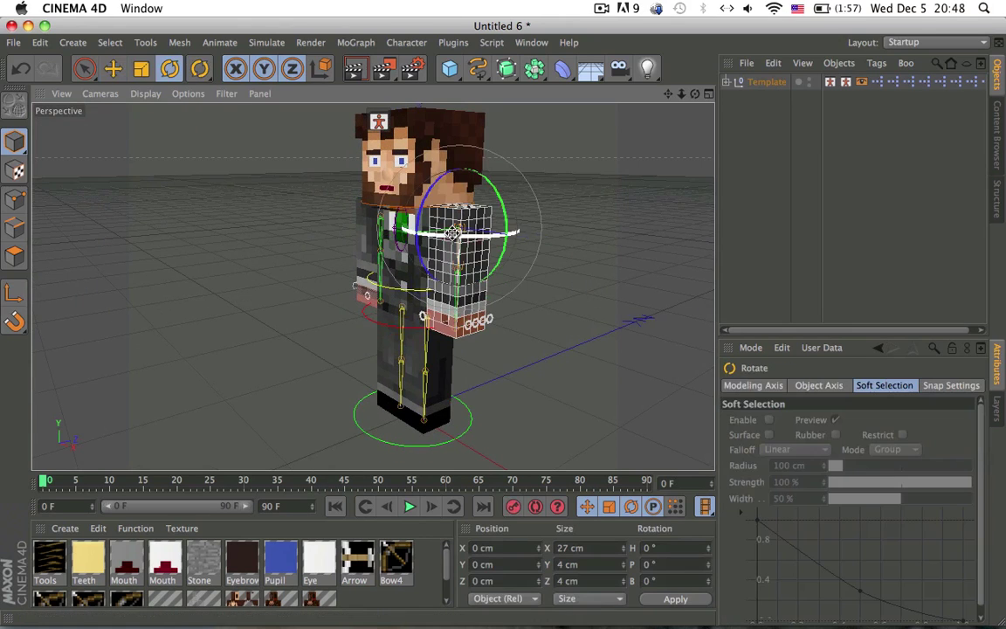
{"action": "left_click_drag", "start_coordinate": [430, 182], "coordinate": [423, 253]}
{"action": "key", "text": "super+z"}
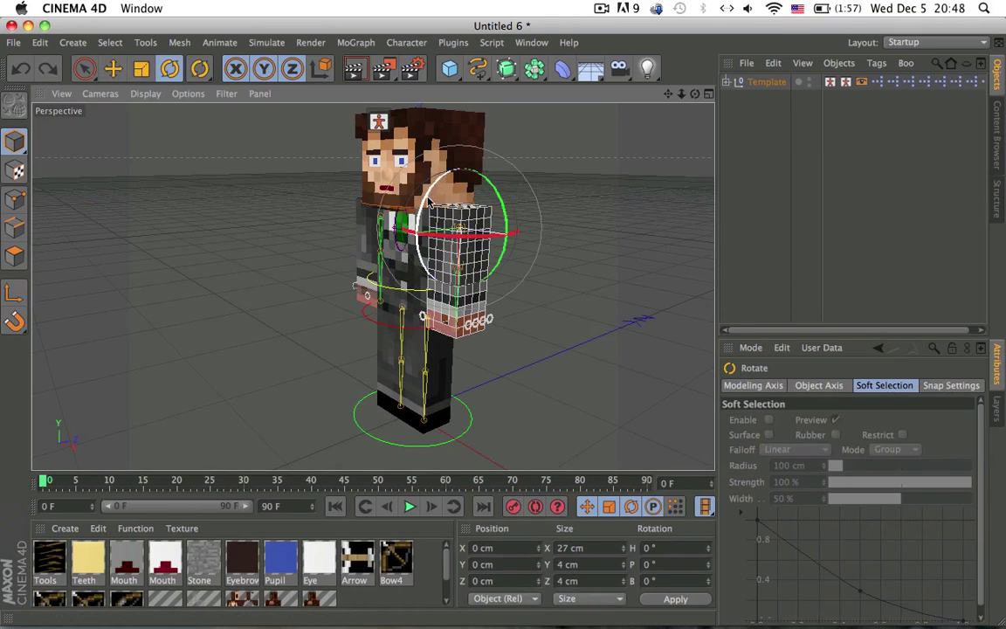
- Try bending the character's left arm with its forward-kinematics joints and undo the bends
{"action": "mouse_move", "coordinate": [426, 196]}
{"action": "left_mouse_down"}
{"action": "mouse_move", "coordinate": [429, 284]}
{"action": "mouse_move", "coordinate": [431, 193]}
{"action": "left_mouse_up"}
{"action": "scroll", "coordinate": [430, 278], "scroll_direction": "up", "scroll_amount": 4}
{"action": "left_click", "coordinate": [428, 281]}
{"action": "left_click_drag", "start_coordinate": [476, 179], "coordinate": [406, 214], "text": "alt"}
{"action": "scroll", "coordinate": [406, 214], "scroll_direction": "down", "scroll_amount": 3}
{"action": "key", "text": "super+z"}
{"action": "key", "text": "super+z"}
{"action": "key", "text": "super+z"}
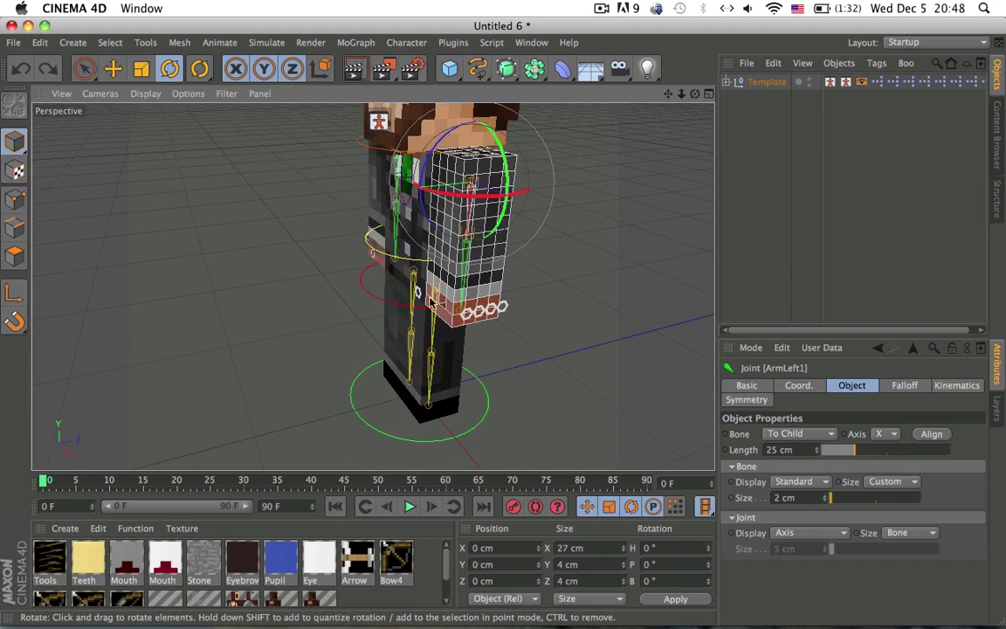
- Try swinging the character's left leg at its hip joint and undo the rotation
{"action": "left_click", "coordinate": [432, 328]}
{"action": "left_click_drag", "start_coordinate": [385, 281], "coordinate": [419, 219]}
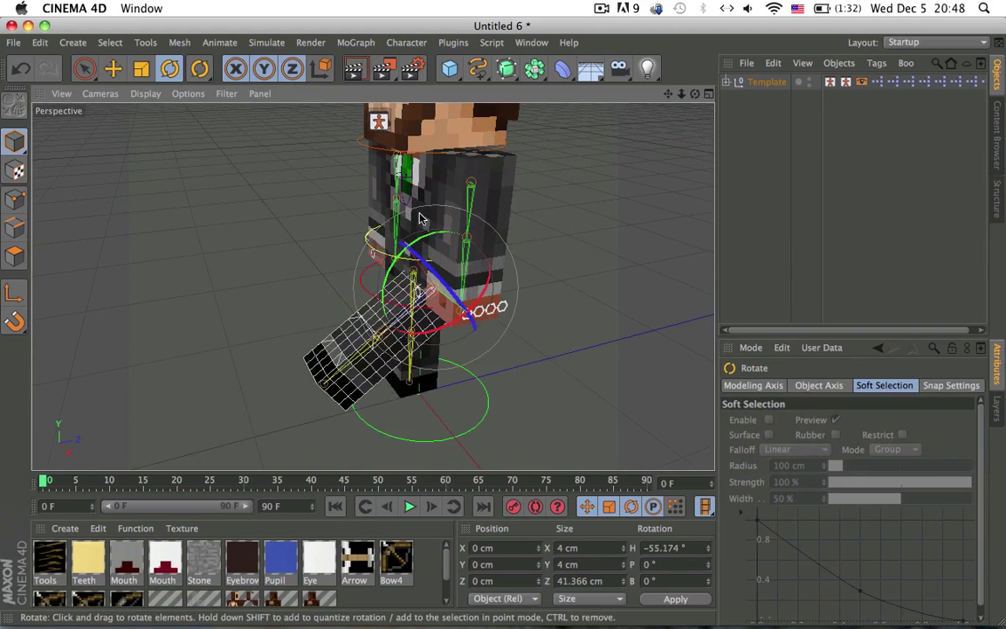
{"action": "key", "text": "ctrl+z"}
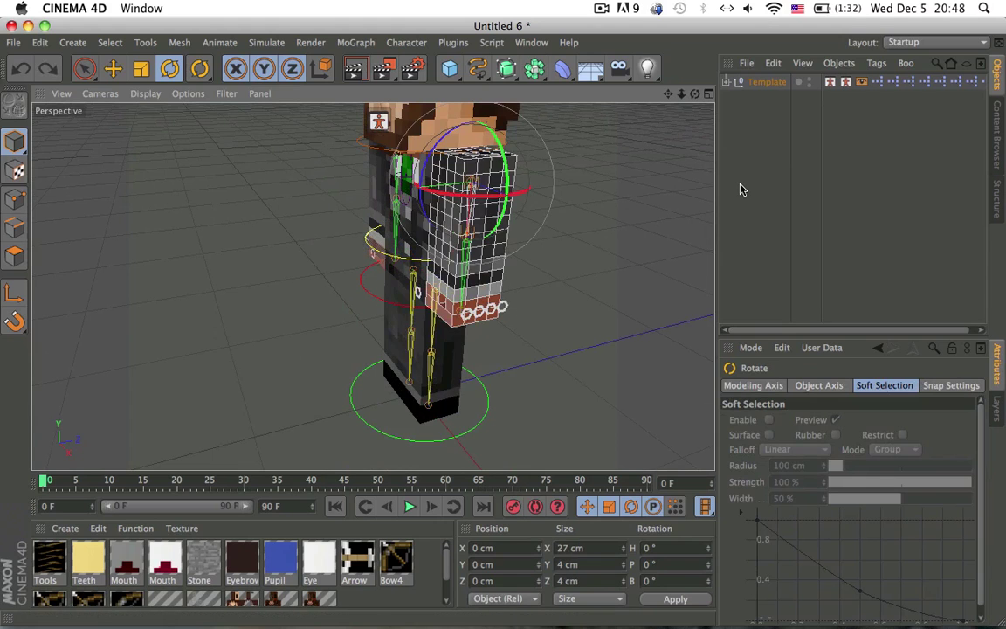
- Undo the IK/FK Arms and IK/FK Legs switches and deselect the character
{"action": "key", "text": "ctrl+z"}
{"action": "key", "text": "super+z"}
{"action": "key", "text": "super+z"}
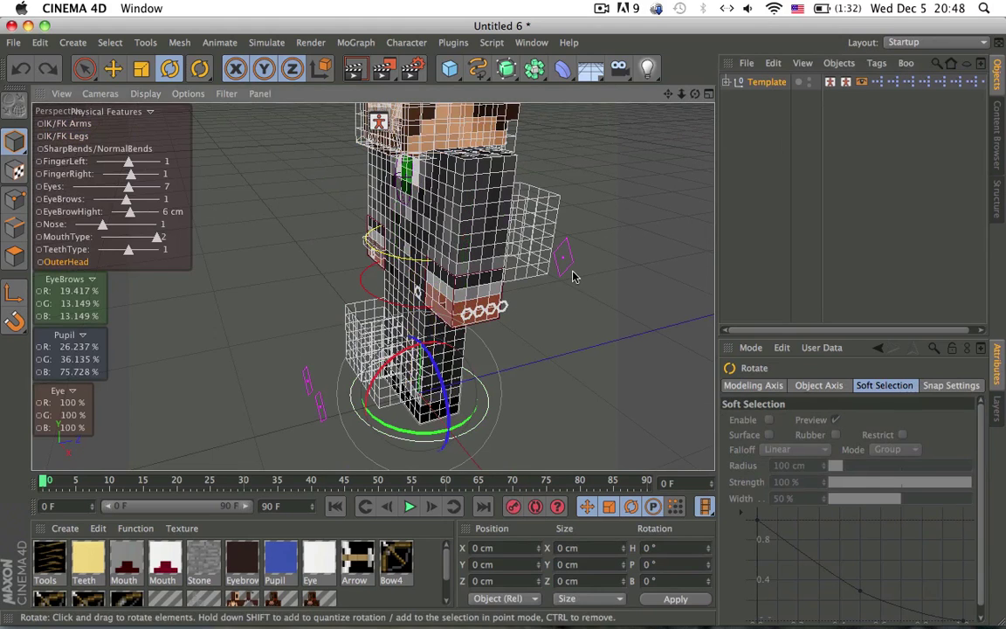
{"action": "left_click", "coordinate": [573, 273]}
{"action": "left_click_drag", "start_coordinate": [436, 233], "coordinate": [503, 279], "text": "alt"}
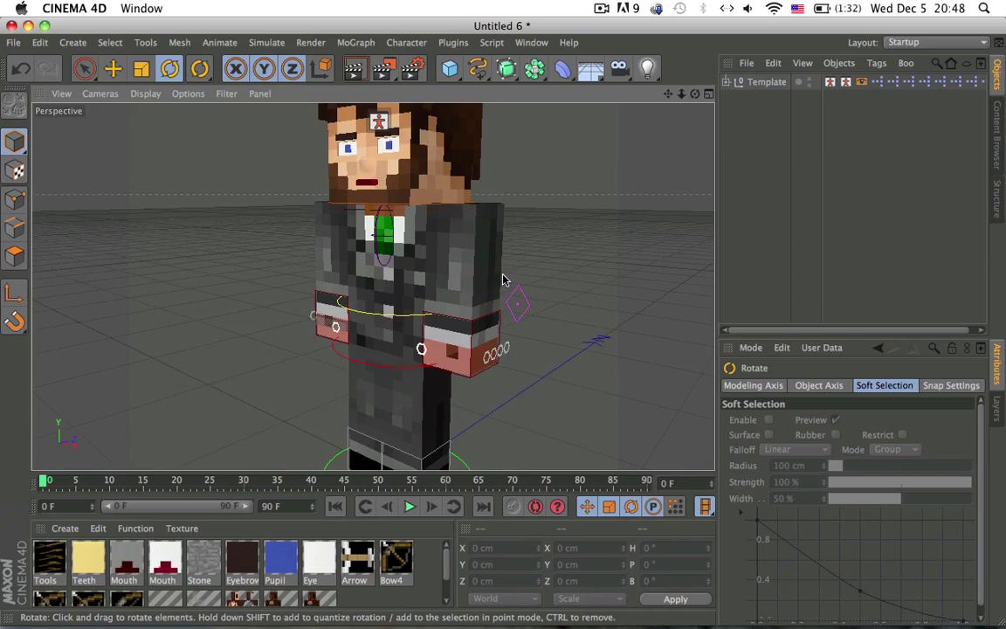
- Enable the Walk motion in the Template's Cmotions group and play the walk animation briefly
{"action": "left_click", "coordinate": [726, 82]}
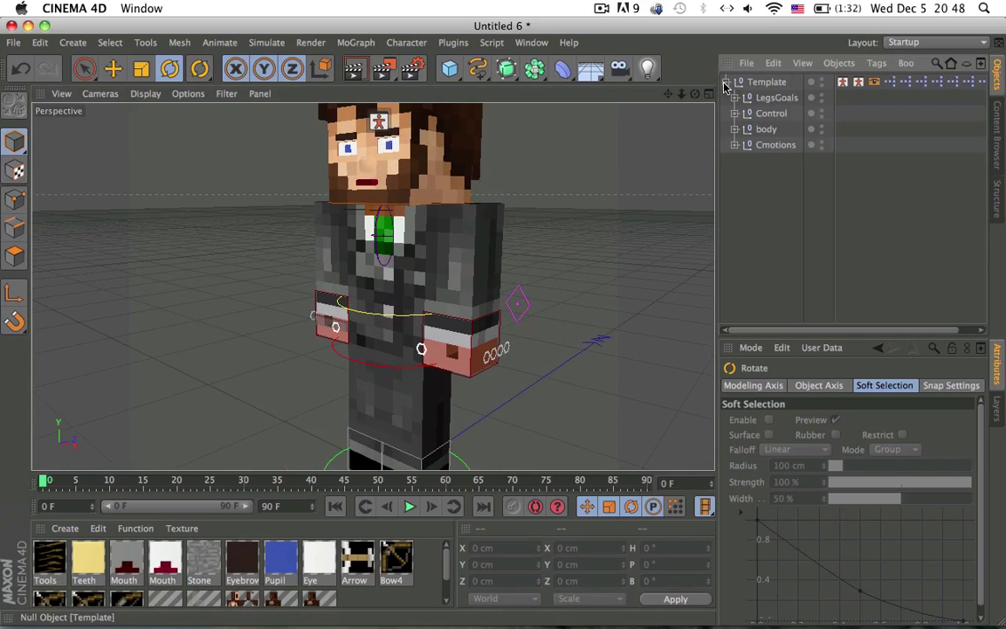
{"action": "left_click", "coordinate": [735, 145]}
{"action": "left_click", "coordinate": [850, 176]}
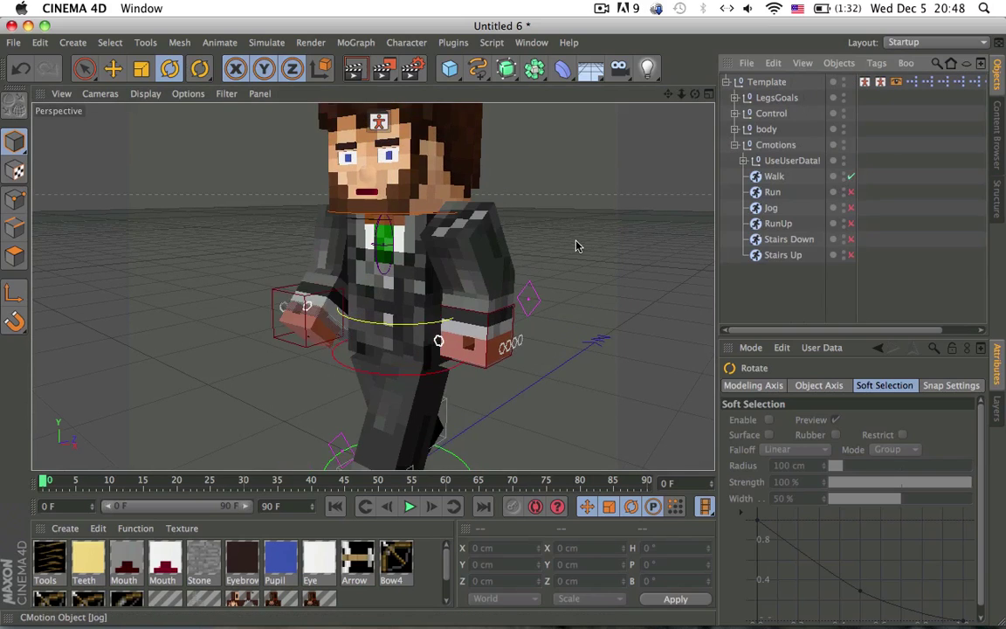
{"action": "scroll", "coordinate": [577, 243], "scroll_direction": "down", "scroll_amount": 3}
{"action": "left_click", "coordinate": [410, 507]}
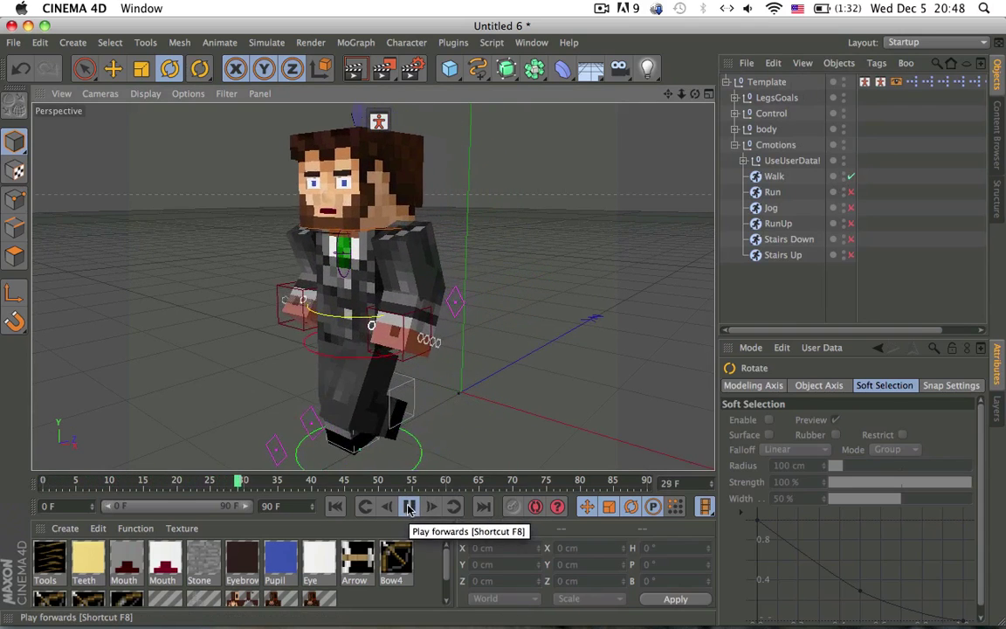
{"action": "left_click", "coordinate": [411, 508]}
- Disable the Walk motion and collapse the Cmotions and Template hierarchies
{"action": "left_click", "coordinate": [850, 176]}
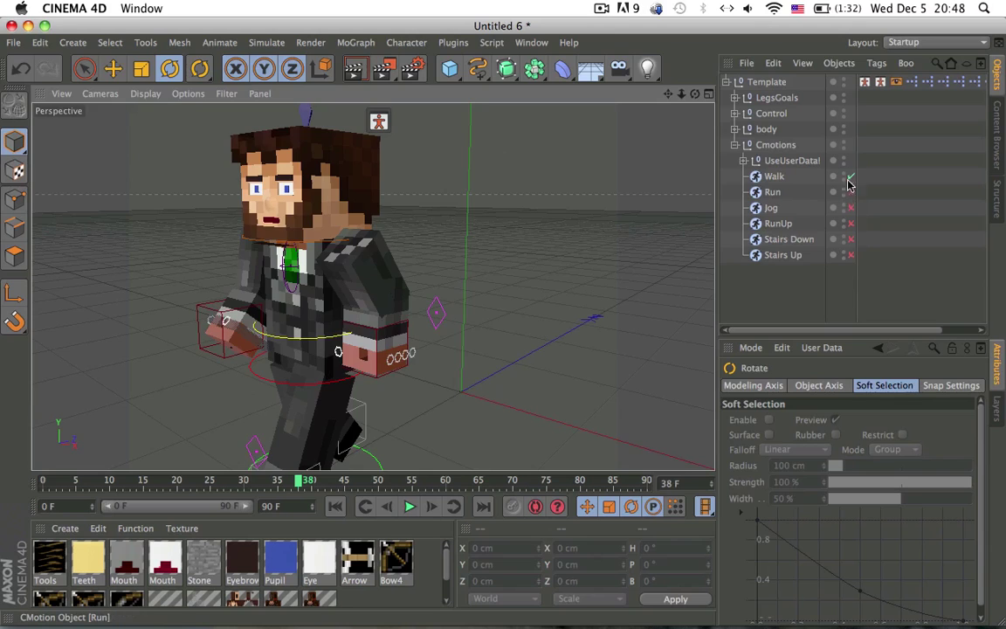
{"action": "left_click", "coordinate": [734, 145]}
{"action": "left_click", "coordinate": [726, 81]}
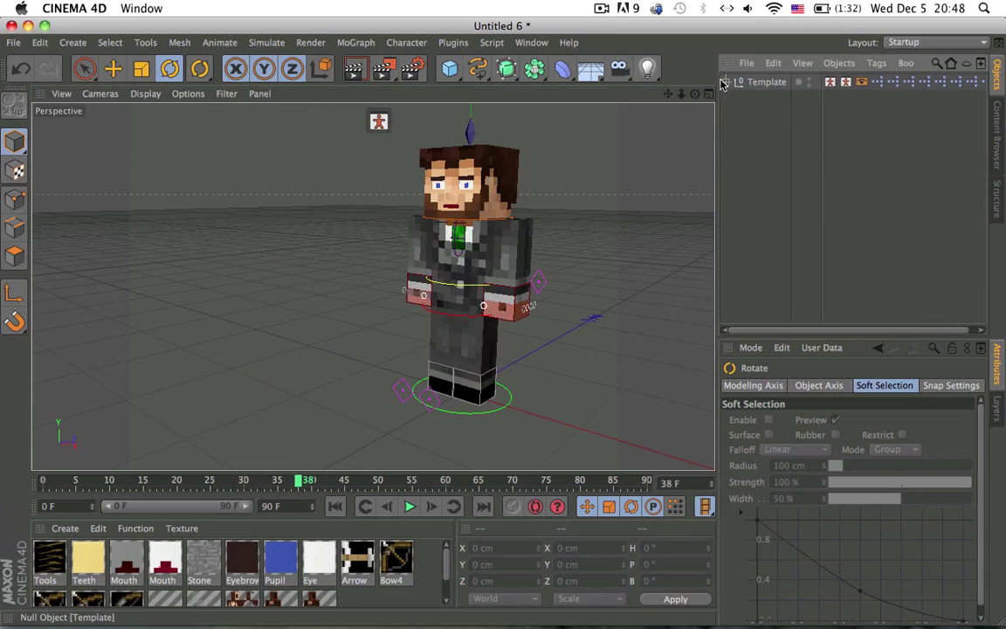
- Select the Template object and turn on SharpBends/NormalBends in its Physical Features
{"action": "left_click", "coordinate": [767, 82]}
{"action": "scroll", "coordinate": [585, 209], "scroll_direction": "up", "scroll_amount": 3}
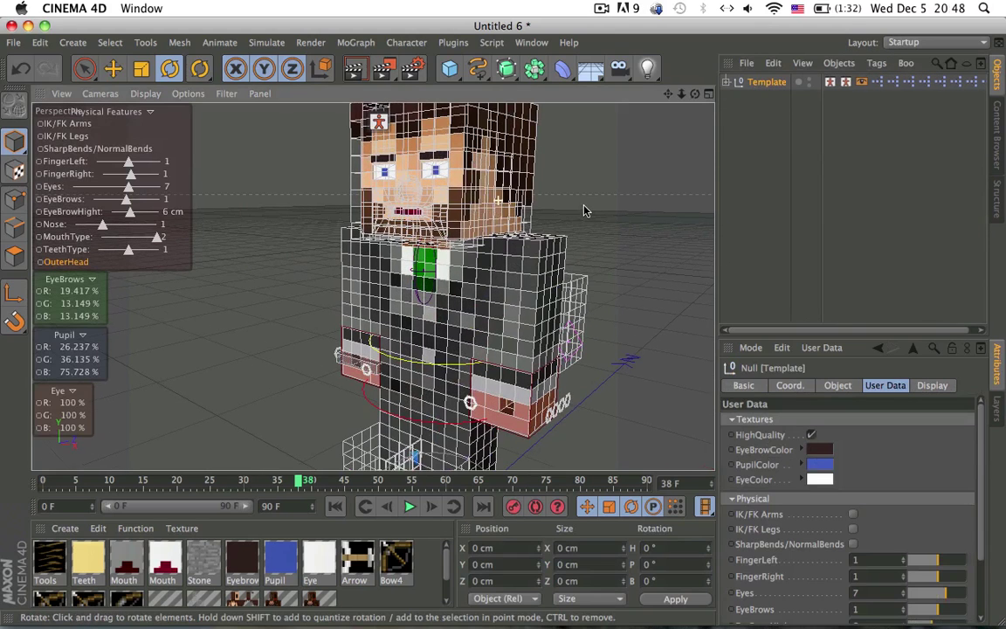
{"action": "left_click", "coordinate": [100, 150]}
{"action": "left_click_drag", "start_coordinate": [406, 199], "coordinate": [305, 165], "text": "alt"}
{"action": "middle_click_drag", "start_coordinate": [508, 355], "coordinate": [509, 318], "text": "alt"}
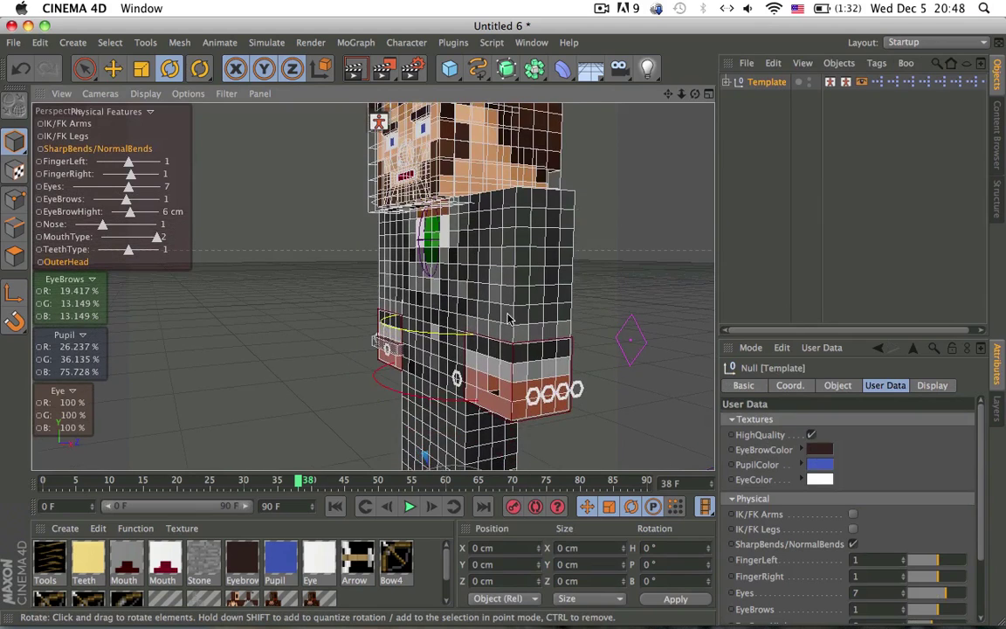
{"action": "right_click_drag", "start_coordinate": [509, 318], "coordinate": [543, 351], "text": "alt"}
- Try moving the left hand control to bend the arm sharply, inspect the elbow, and undo the move
{"action": "left_click", "coordinate": [548, 354]}
{"action": "key", "text": "e"}
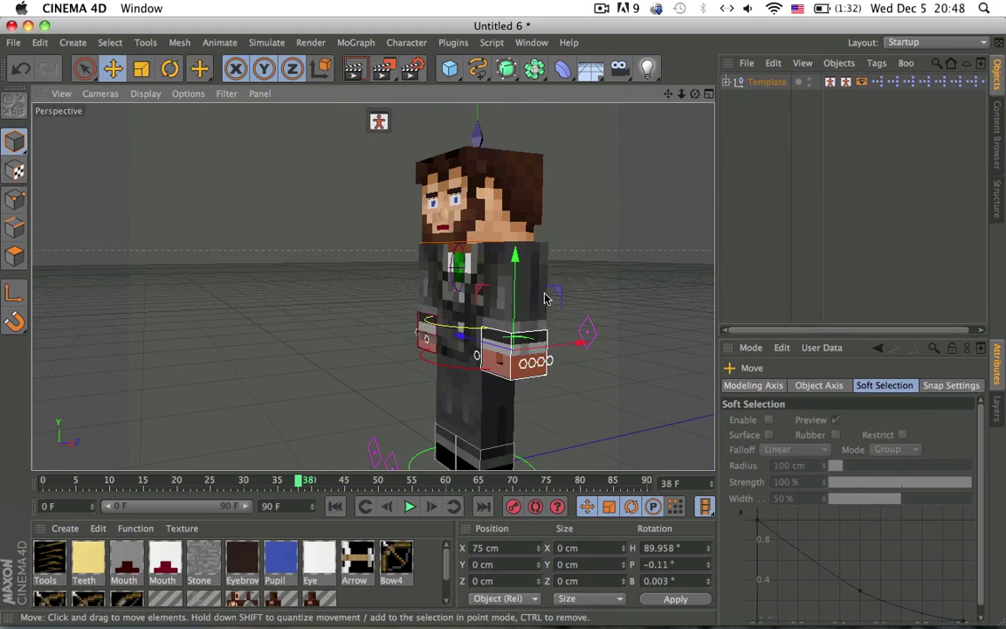
{"action": "left_click_drag", "start_coordinate": [544, 298], "coordinate": [498, 223]}
{"action": "left_click_drag", "start_coordinate": [548, 276], "coordinate": [431, 325], "text": "alt"}
{"action": "right_click_drag", "start_coordinate": [542, 292], "coordinate": [508, 276], "text": "alt"}
{"action": "left_click_drag", "start_coordinate": [572, 262], "coordinate": [699, 254], "text": "alt"}
{"action": "key", "text": "super+z"}
{"action": "key", "text": "super+z"}
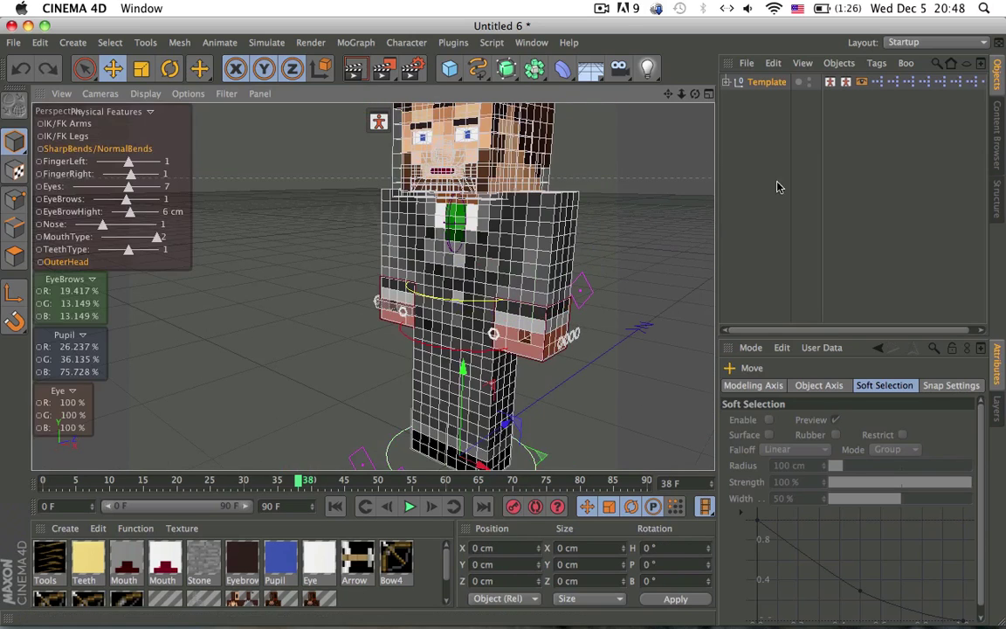
- Turn off SharpBends/NormalBends and set FingerLeft and FingerRight to 0
{"action": "left_click", "coordinate": [80, 151]}
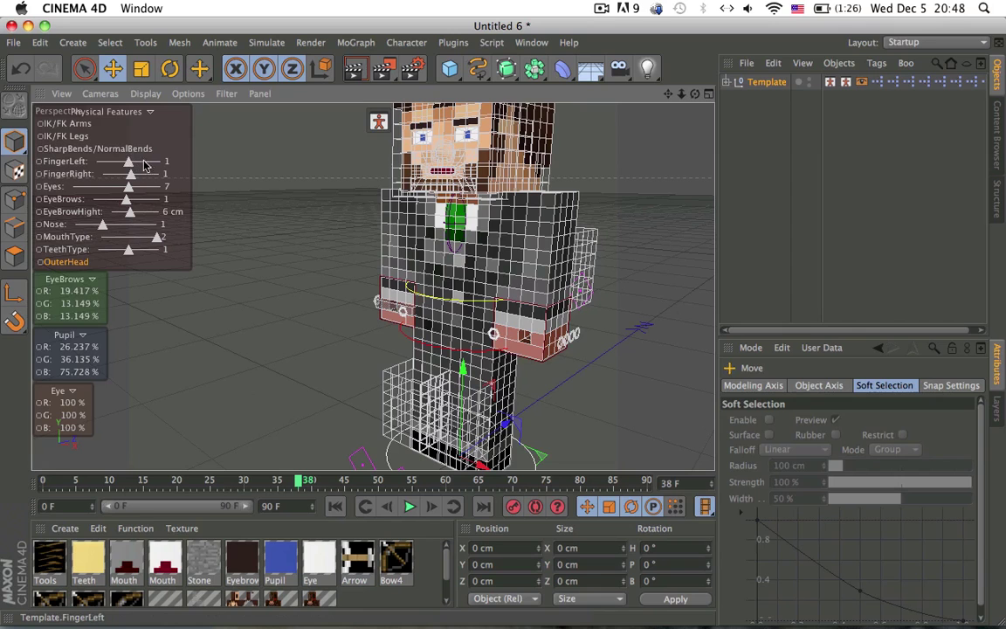
{"action": "left_click_drag", "start_coordinate": [126, 164], "coordinate": [103, 175]}
{"action": "scroll", "coordinate": [611, 306], "scroll_direction": "up", "scroll_amount": 8}
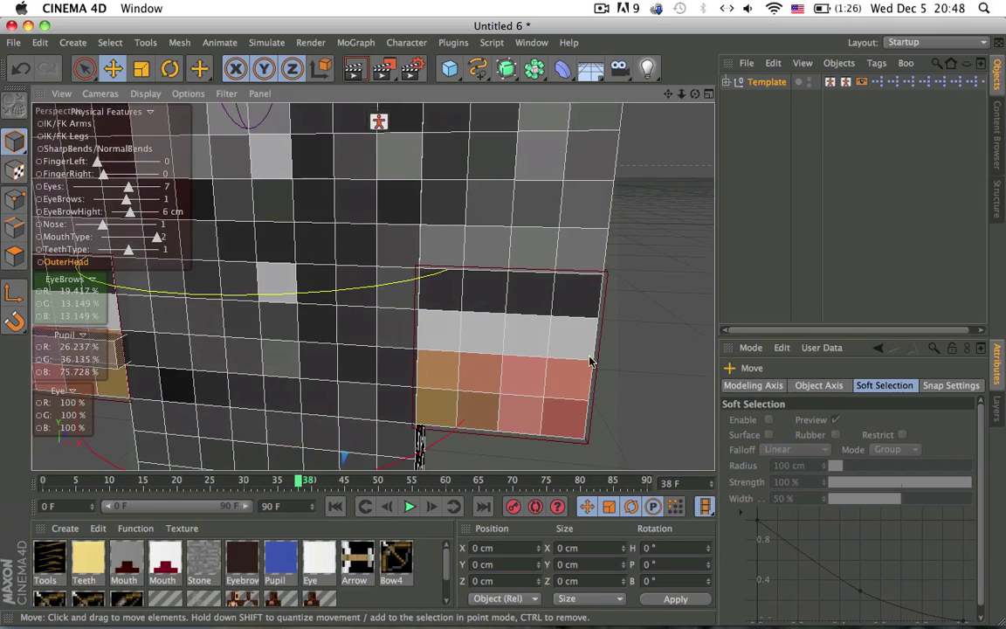
{"action": "scroll", "coordinate": [591, 361], "scroll_direction": "down", "scroll_amount": 8}
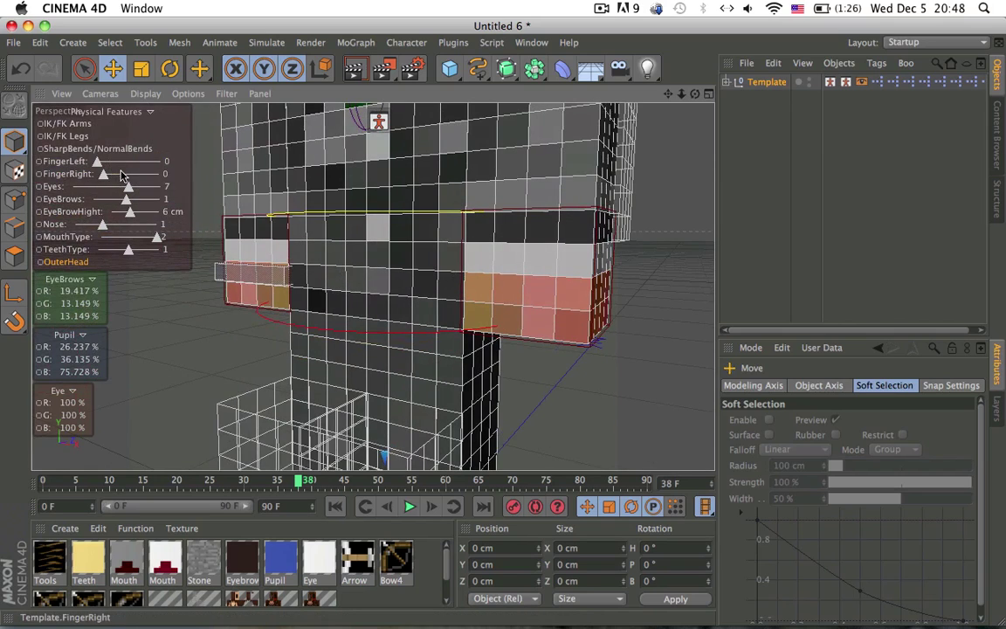
- Set FingerRight and FingerLeft to 1 and bring the left hand's finger controls into view
{"action": "left_click", "coordinate": [122, 175]}
{"action": "left_click", "coordinate": [118, 161]}
{"action": "middle_click_drag", "start_coordinate": [427, 239], "coordinate": [323, 191], "text": "alt"}
{"action": "left_click_drag", "start_coordinate": [517, 256], "coordinate": [558, 320], "text": "alt"}
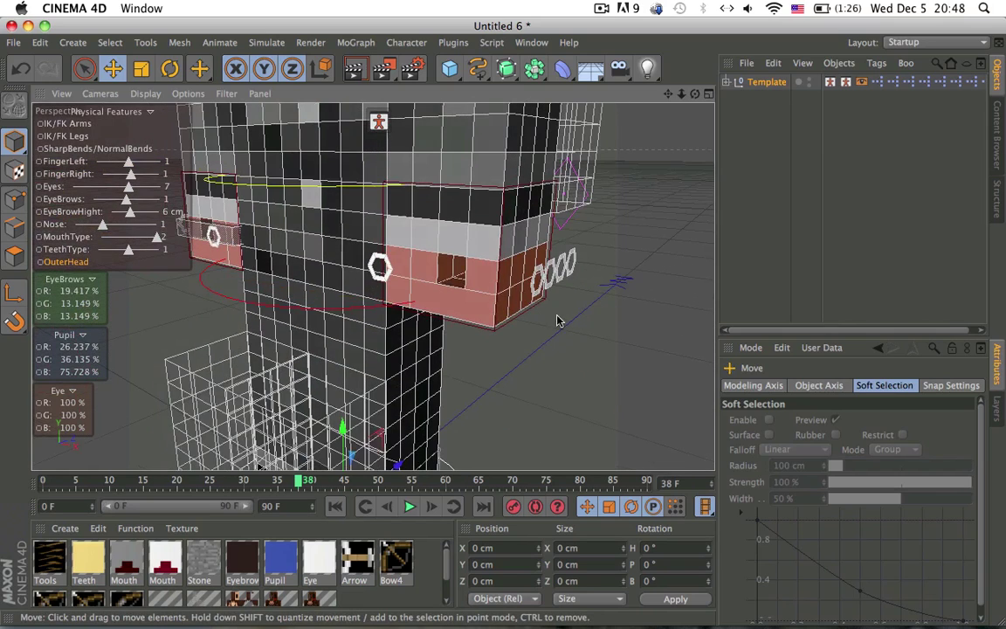
- Set the Index value of the left hand's index finger control to 1
{"action": "left_click", "coordinate": [547, 288]}
{"action": "scroll", "coordinate": [611, 245], "scroll_direction": "up", "scroll_amount": 5}
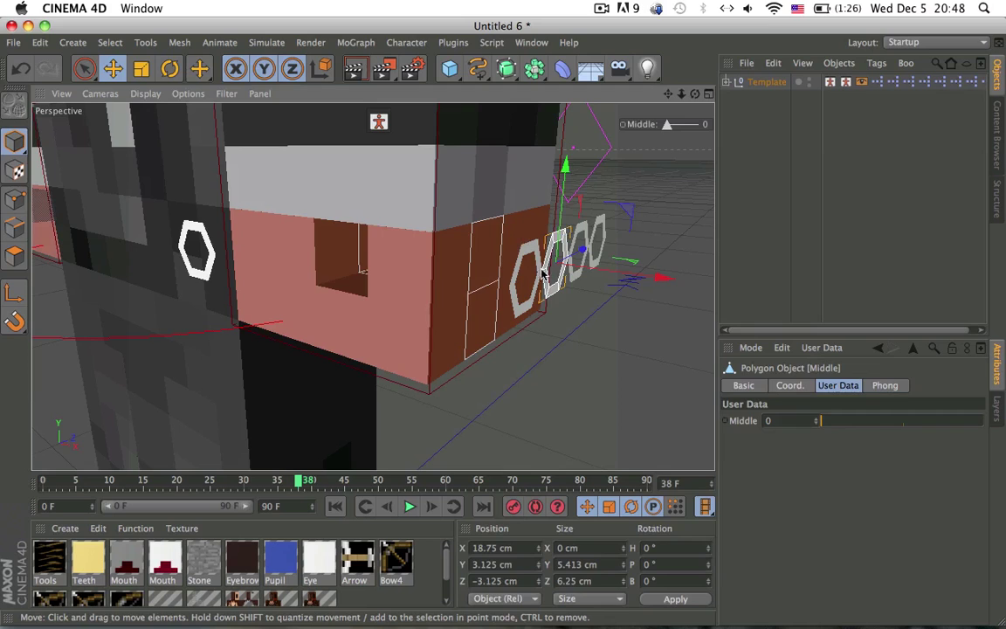
{"action": "left_click", "coordinate": [534, 260]}
{"action": "left_click", "coordinate": [533, 249]}
{"action": "left_click_drag", "start_coordinate": [672, 111], "coordinate": [685, 113]}
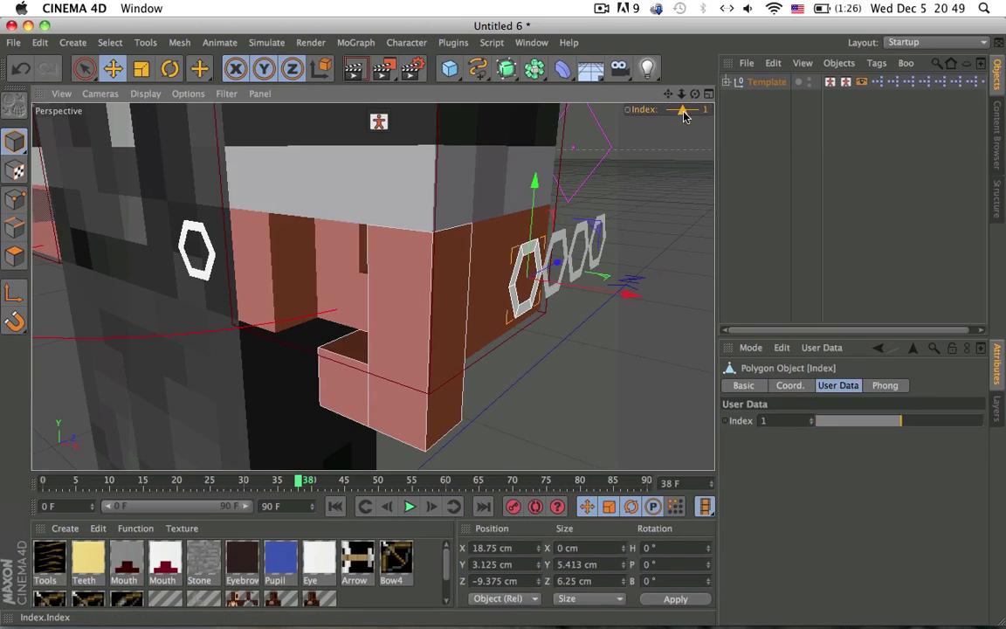
{"action": "left_click_drag", "start_coordinate": [576, 236], "coordinate": [393, 265], "text": "alt"}
- Try bending the left hand's middle finger with its Middle value, and reset Middle and Index to 0
{"action": "left_click", "coordinate": [580, 254]}
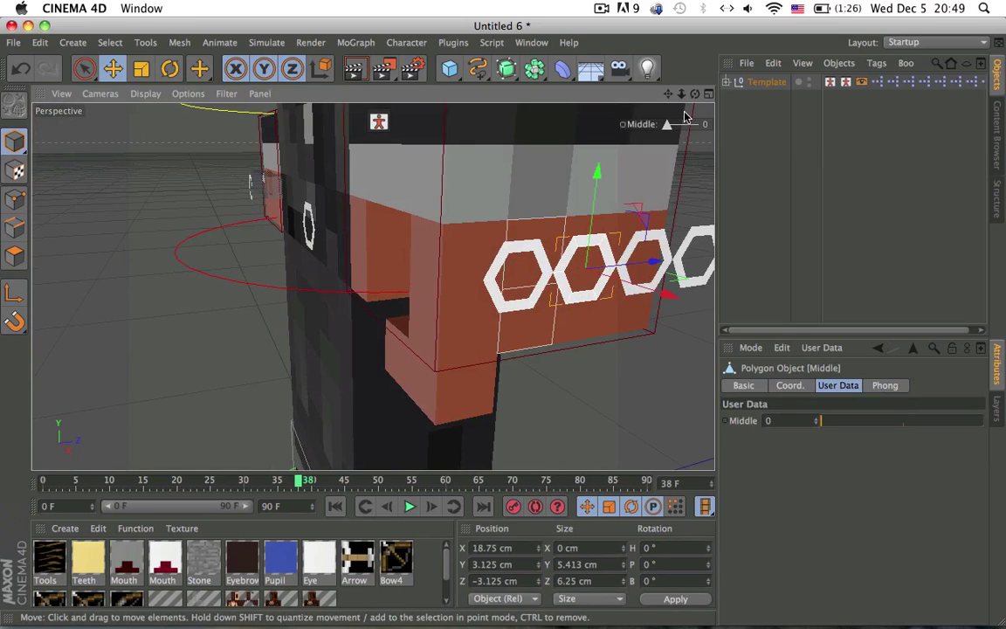
{"action": "left_click", "coordinate": [687, 126]}
{"action": "left_click", "coordinate": [588, 253]}
{"action": "left_click_drag", "start_coordinate": [667, 126], "coordinate": [715, 126]}
{"action": "left_click_drag", "start_coordinate": [515, 306], "coordinate": [625, 186], "text": "alt"}
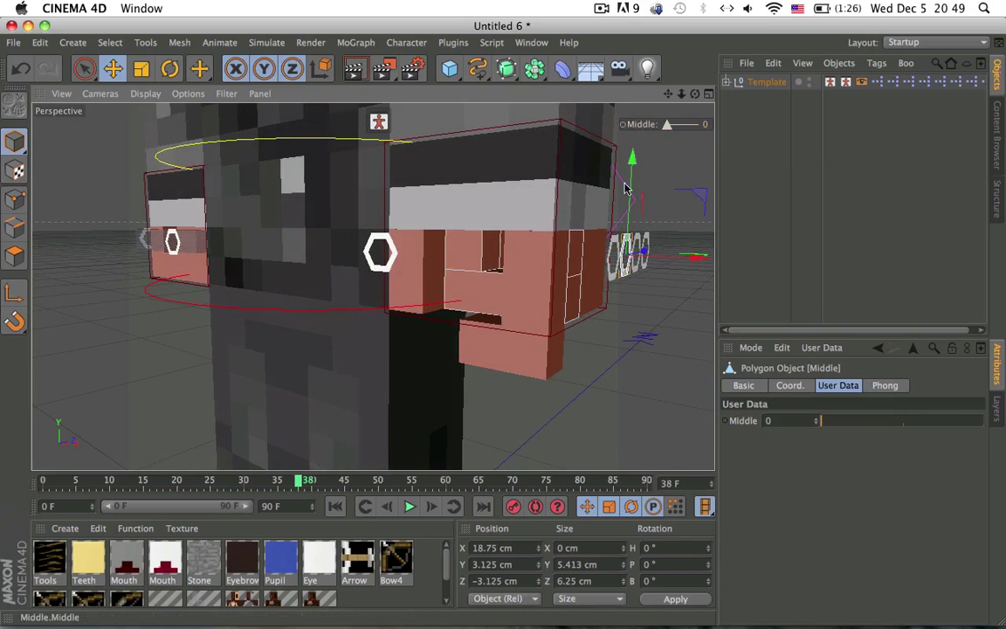
{"action": "left_click", "coordinate": [618, 237]}
{"action": "left_click_drag", "start_coordinate": [681, 110], "coordinate": [657, 114]}
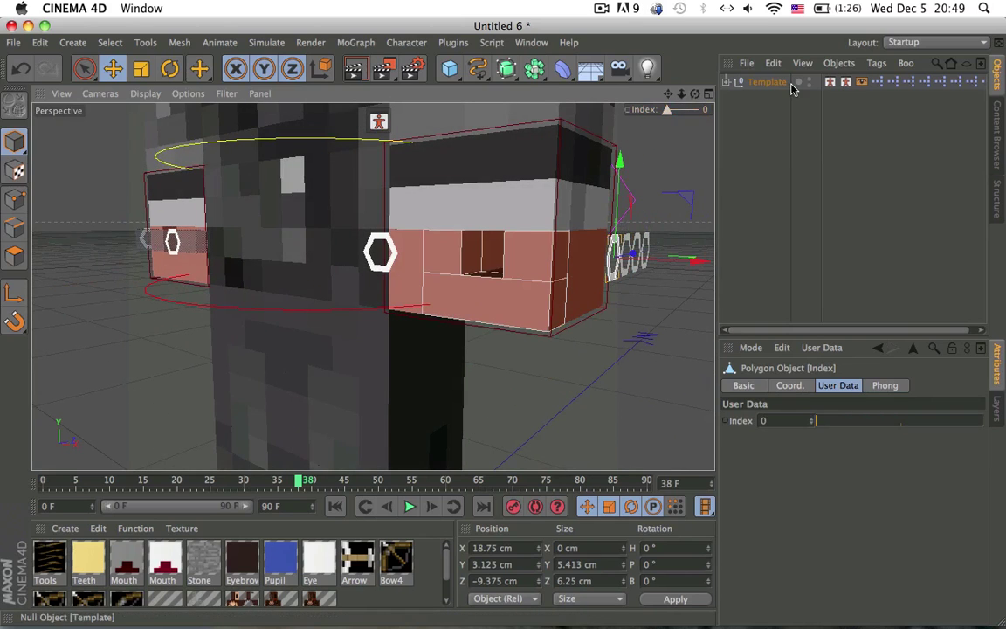
- Set the Template object's FingerLeft and FingerRight to 2 and examine the hands' ring controls with the character deselected
{"action": "left_click", "coordinate": [798, 83]}
{"action": "left_click", "coordinate": [768, 84]}
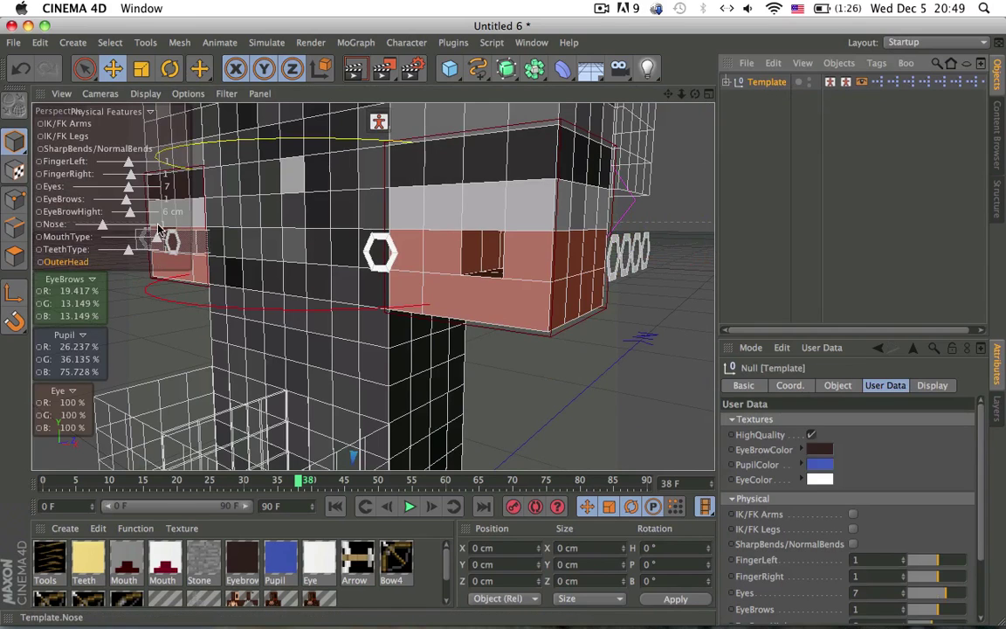
{"action": "left_click_drag", "start_coordinate": [129, 161], "coordinate": [159, 174]}
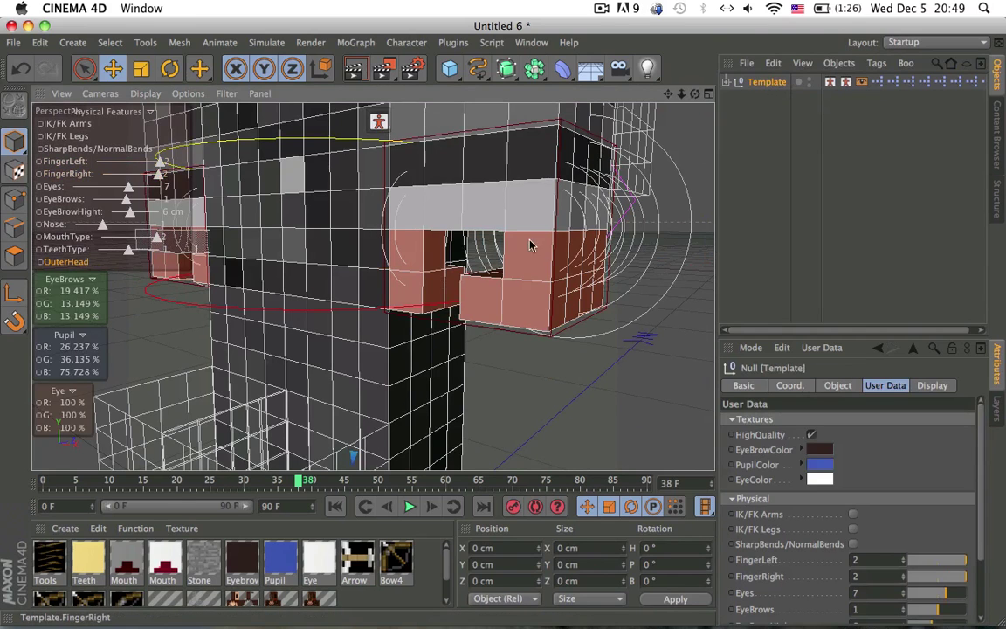
{"action": "middle_click_drag", "start_coordinate": [530, 240], "coordinate": [499, 229], "text": "alt"}
{"action": "left_click", "coordinate": [688, 237]}
{"action": "left_click_drag", "start_coordinate": [539, 217], "coordinate": [539, 276], "text": "alt"}
{"action": "scroll", "coordinate": [539, 276], "scroll_direction": "down", "scroll_amount": 5}
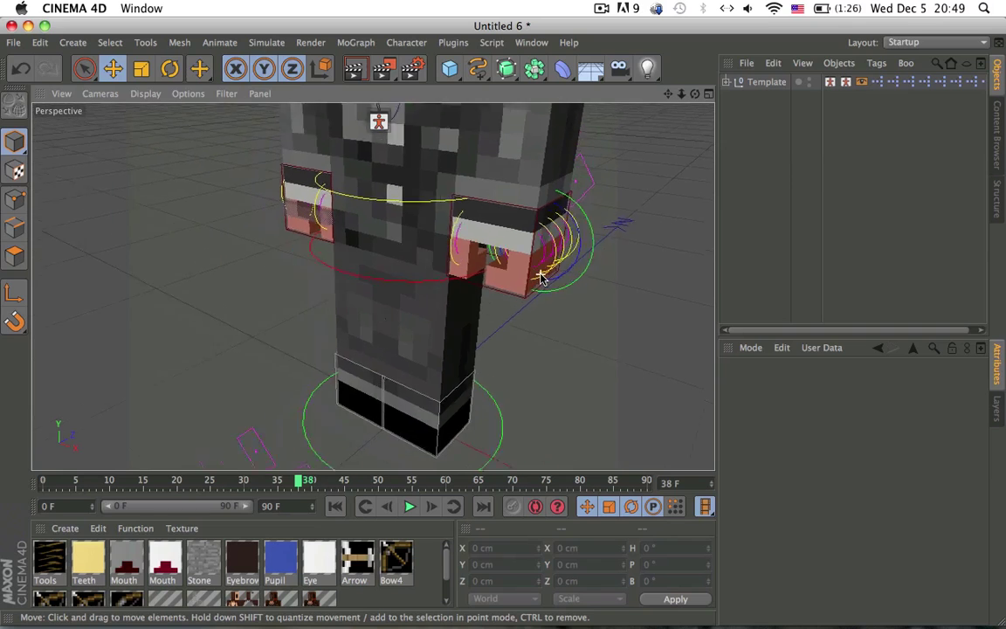
{"action": "left_click_drag", "start_coordinate": [640, 137], "coordinate": [617, 155], "text": "alt"}
- Select the Template object and set FingerLeft and FingerRight back to 1
{"action": "left_click", "coordinate": [753, 82]}
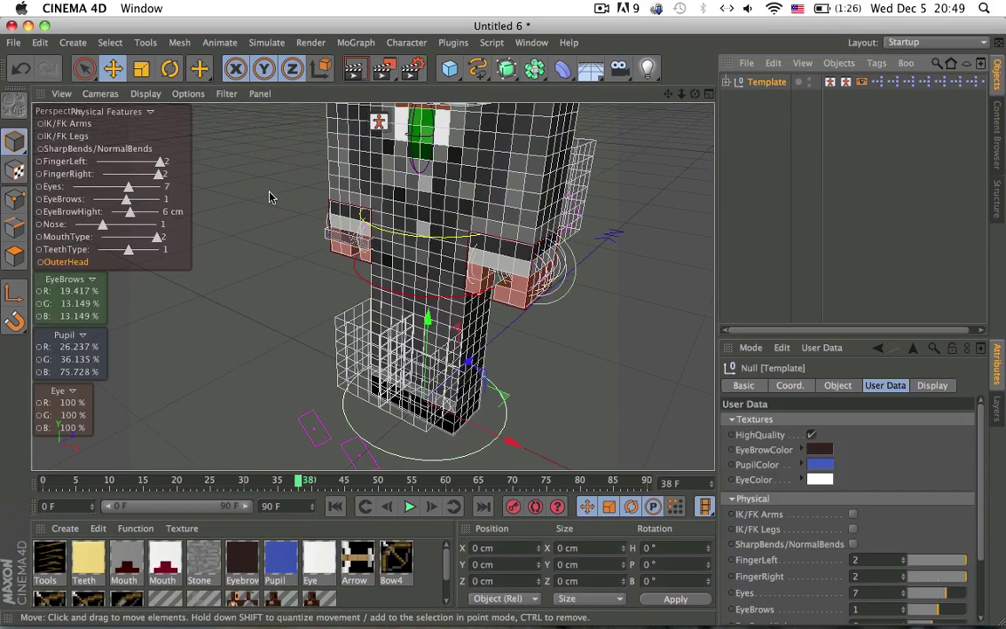
{"action": "middle_click_drag", "start_coordinate": [363, 271], "coordinate": [360, 286], "text": "alt"}
{"action": "left_click", "coordinate": [134, 162]}
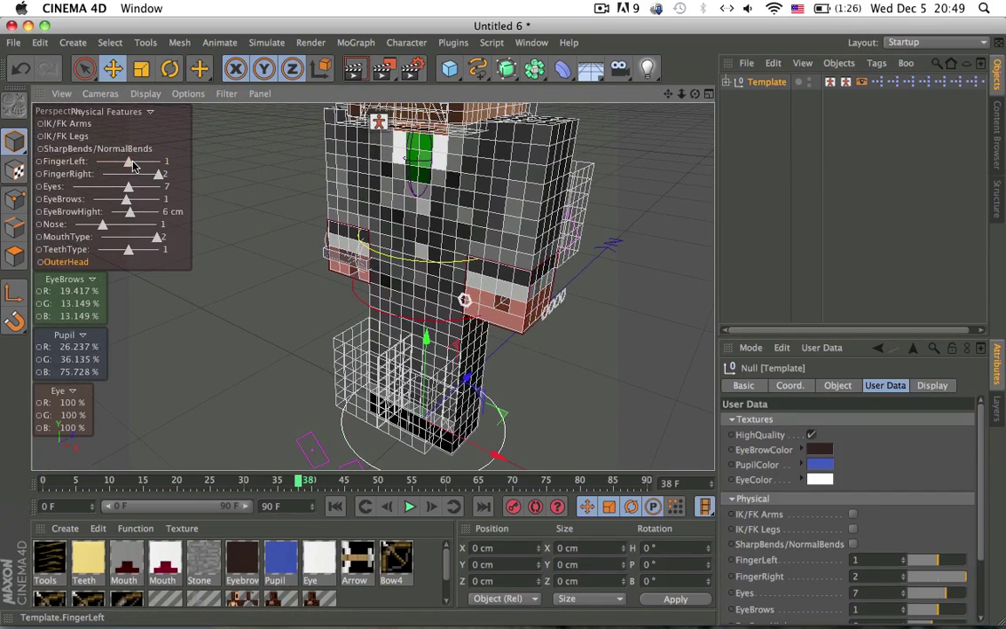
{"action": "left_click", "coordinate": [132, 177]}
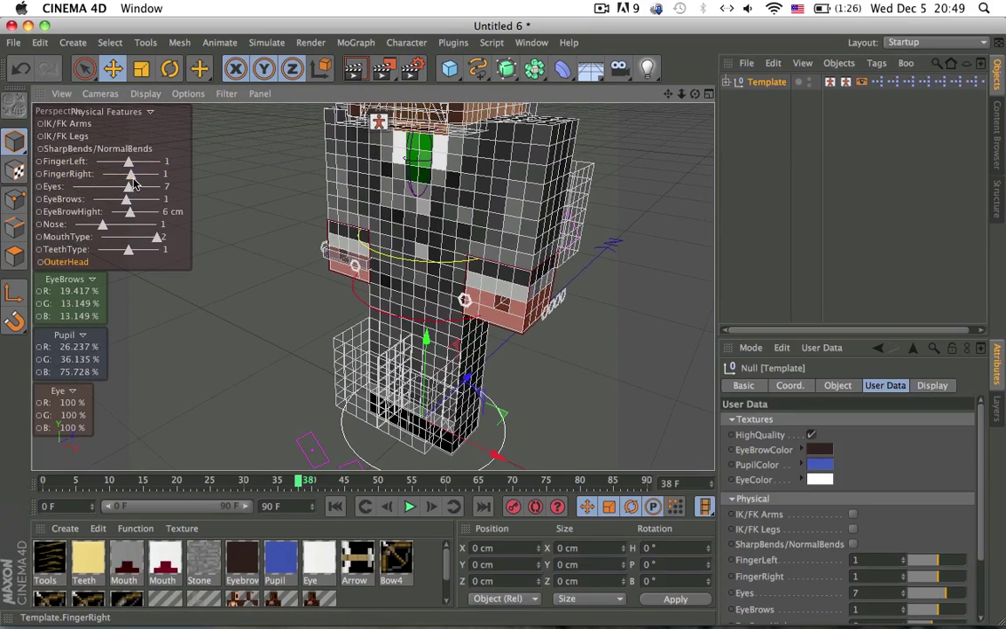
- Set FingerRight and FingerLeft to 2 and show the left hand from its outer side
{"action": "left_click_drag", "start_coordinate": [132, 174], "coordinate": [159, 174]}
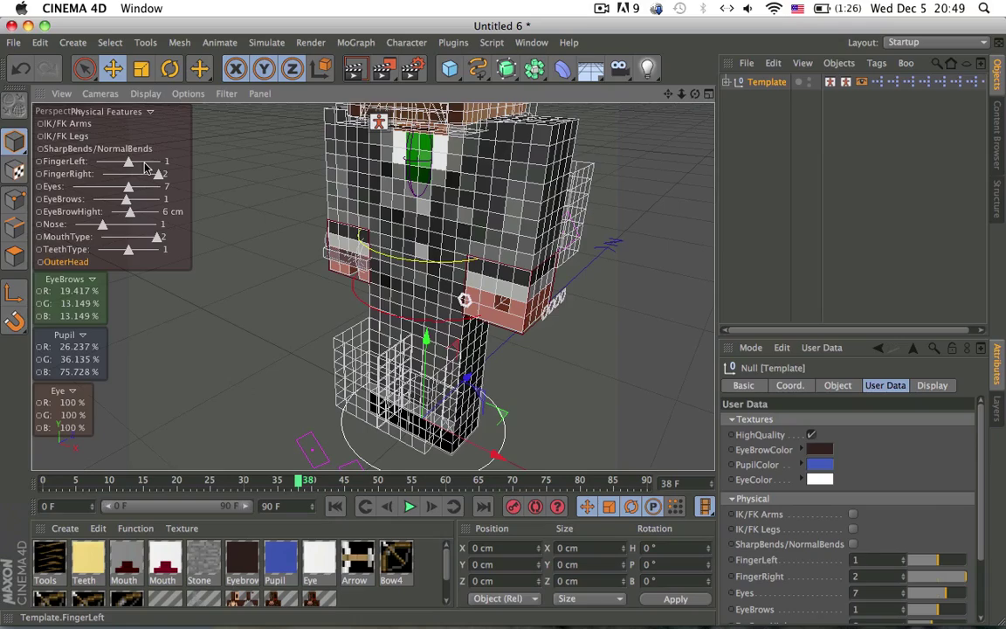
{"action": "left_click_drag", "start_coordinate": [146, 163], "coordinate": [161, 162]}
{"action": "scroll", "coordinate": [616, 362], "scroll_direction": "up", "scroll_amount": 5}
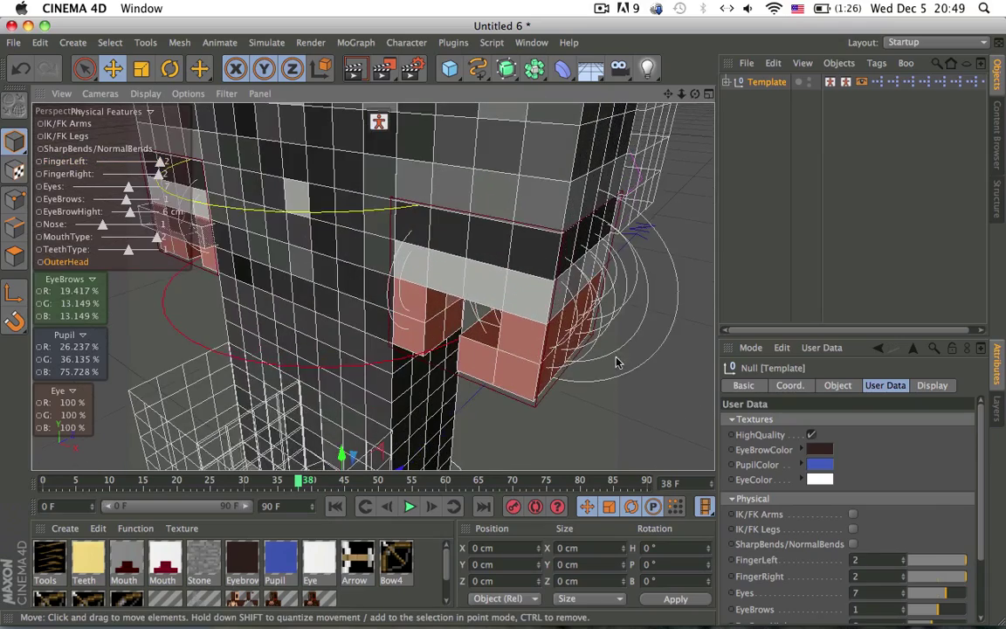
{"action": "left_click_drag", "start_coordinate": [491, 313], "coordinate": [401, 231], "text": "alt"}
{"action": "left_click_drag", "start_coordinate": [373, 288], "coordinate": [522, 180], "text": "alt"}
- Try straightening the left hand's index finger by rotating its ring controls
{"action": "left_click", "coordinate": [479, 225]}
{"action": "key", "text": "r"}
{"action": "key", "text": "super+z"}
{"action": "left_click", "coordinate": [489, 170]}
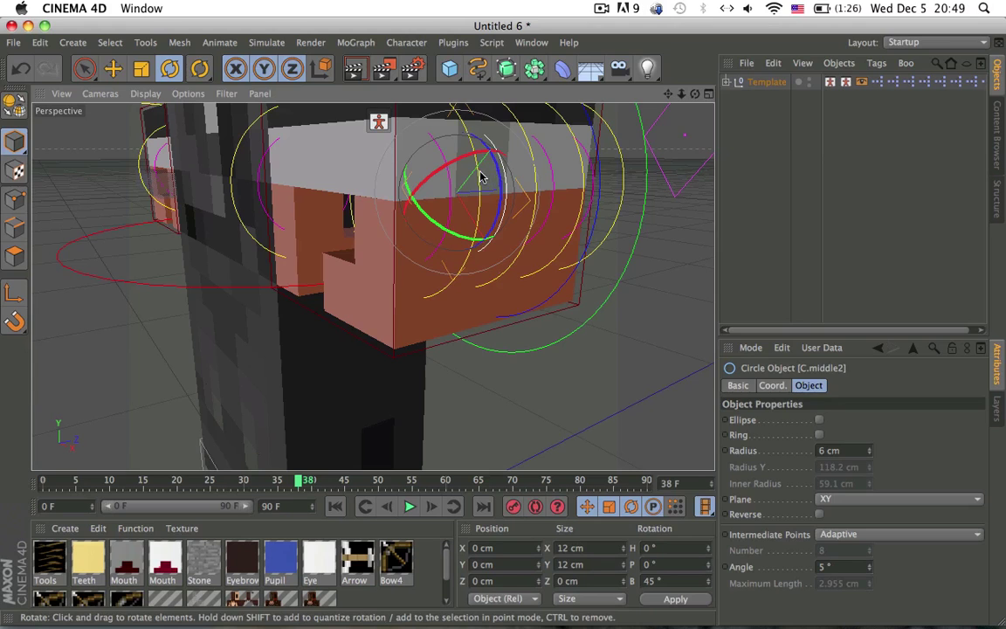
{"action": "left_click", "coordinate": [481, 177]}
{"action": "mouse_move", "coordinate": [443, 172]}
{"action": "left_mouse_down"}
{"action": "mouse_move", "coordinate": [443, 131]}
{"action": "mouse_move", "coordinate": [440, 153]}
{"action": "mouse_move", "coordinate": [455, 157]}
{"action": "mouse_move", "coordinate": [440, 153]}
{"action": "mouse_move", "coordinate": [439, 120]}
{"action": "mouse_move", "coordinate": [436, 162]}
{"action": "left_mouse_up"}
{"action": "left_click", "coordinate": [439, 157]}
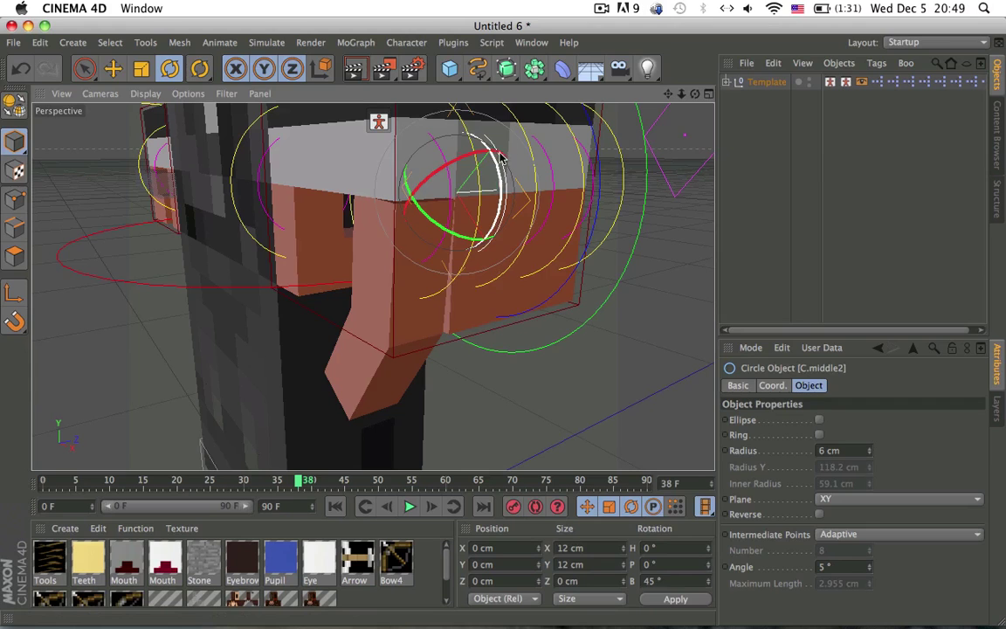
- Try straightening the left hand's other fingers by rotating rings such as C.middle2 and C.Small2
{"action": "left_click", "coordinate": [496, 159]}
{"action": "left_click", "coordinate": [577, 138]}
{"action": "left_click", "coordinate": [573, 139]}
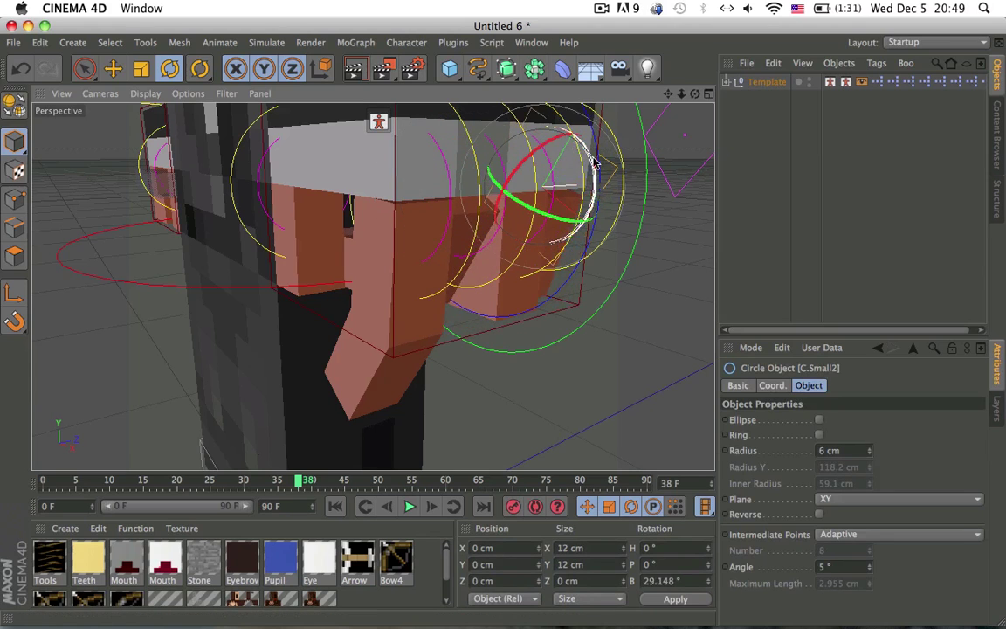
{"action": "left_click", "coordinate": [535, 183]}
{"action": "mouse_move", "coordinate": [511, 187]}
{"action": "left_mouse_down"}
{"action": "mouse_move", "coordinate": [500, 145]}
{"action": "mouse_move", "coordinate": [502, 194]}
{"action": "mouse_move", "coordinate": [488, 175]}
{"action": "mouse_move", "coordinate": [539, 189]}
{"action": "mouse_move", "coordinate": [522, 199]}
{"action": "left_mouse_up"}
- Undo the rotations of the left hand's finger rings
{"action": "scroll", "coordinate": [488, 175], "scroll_direction": "down", "scroll_amount": 3}
{"action": "key", "text": "super+z"}
{"action": "key", "text": "super+z"}
{"action": "key", "text": "super+z"}
{"action": "key", "text": "super+z"}
{"action": "left_click", "coordinate": [560, 193]}
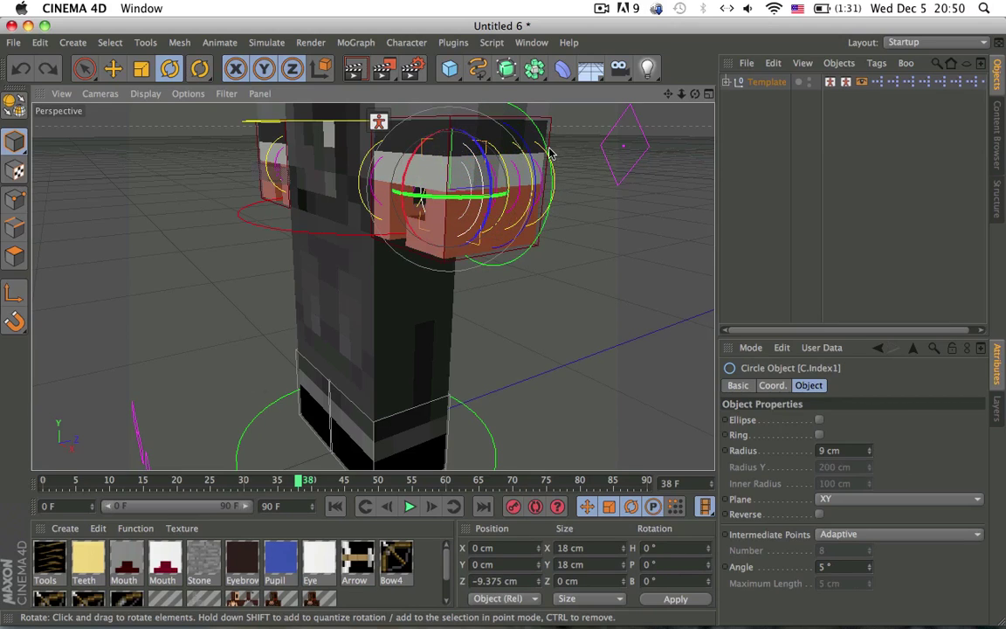
- Try bending the left hand's fingers by rotating controls such as the C.AllFingers1 ring
{"action": "left_click", "coordinate": [549, 148]}
{"action": "left_click", "coordinate": [550, 151]}
{"action": "left_click_drag", "start_coordinate": [549, 150], "coordinate": [466, 98], "text": "alt"}
{"action": "left_click", "coordinate": [507, 163]}
{"action": "scroll", "coordinate": [506, 164], "scroll_direction": "up", "scroll_amount": 5}
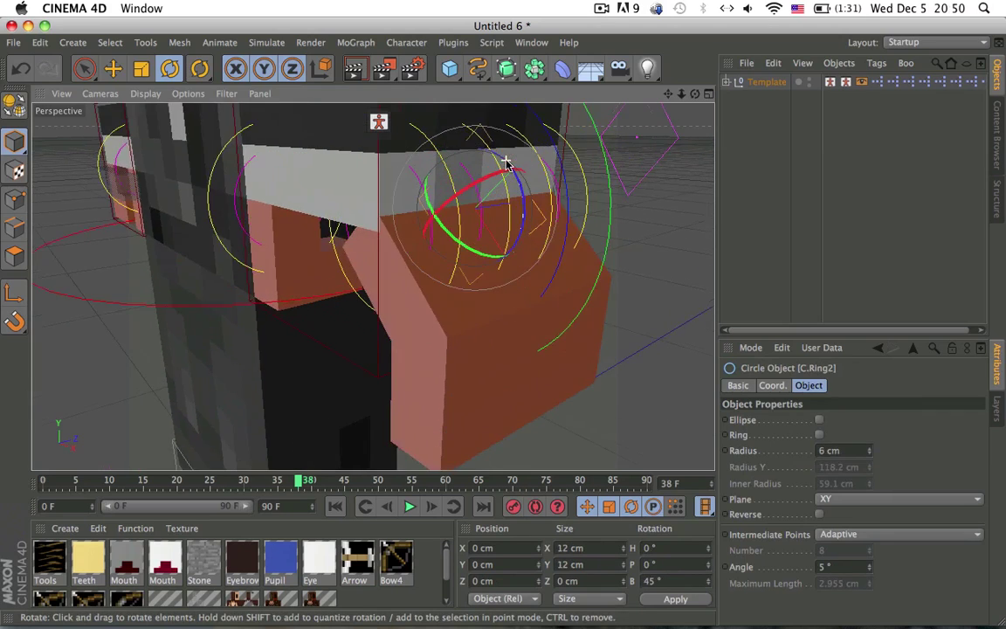
{"action": "left_click", "coordinate": [552, 149]}
{"action": "left_click_drag", "start_coordinate": [505, 213], "coordinate": [581, 216]}
{"action": "scroll", "coordinate": [582, 215], "scroll_direction": "down", "scroll_amount": 4}
- Undo the rotations of the left hand's C.AllFingers1 ring
{"action": "key", "text": "super+z"}
{"action": "key", "text": "super+z"}
{"action": "key", "text": "super+z"}
{"action": "key", "text": "super+z"}
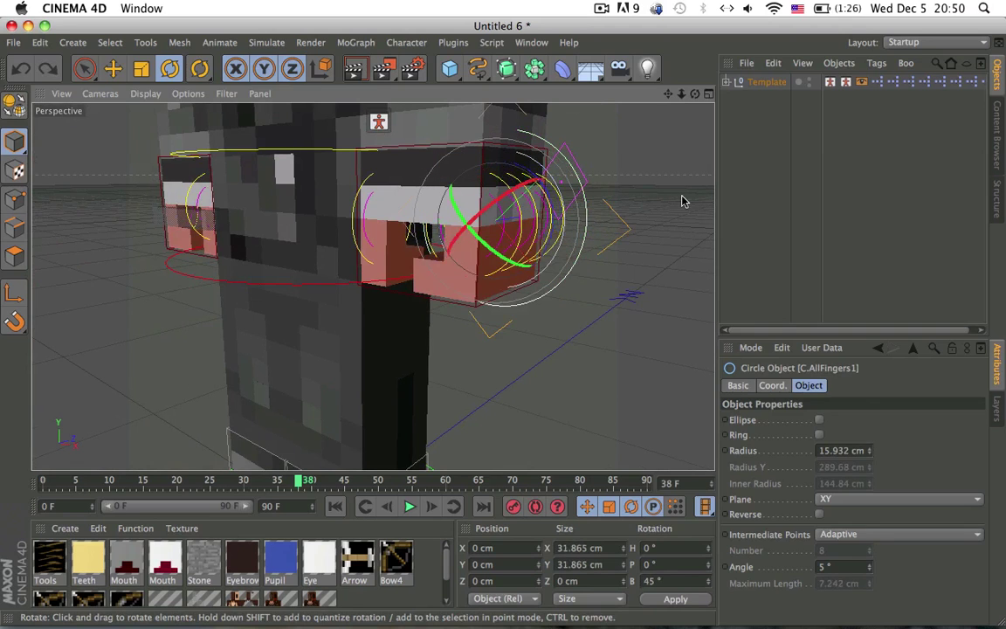
- Select the Template rig and set FingerRight and FingerLeft to 1
{"action": "left_click", "coordinate": [765, 181]}
{"action": "left_click_drag", "start_coordinate": [487, 244], "coordinate": [539, 256], "text": "alt"}
{"action": "scroll", "coordinate": [539, 256], "scroll_direction": "down", "scroll_amount": 3}
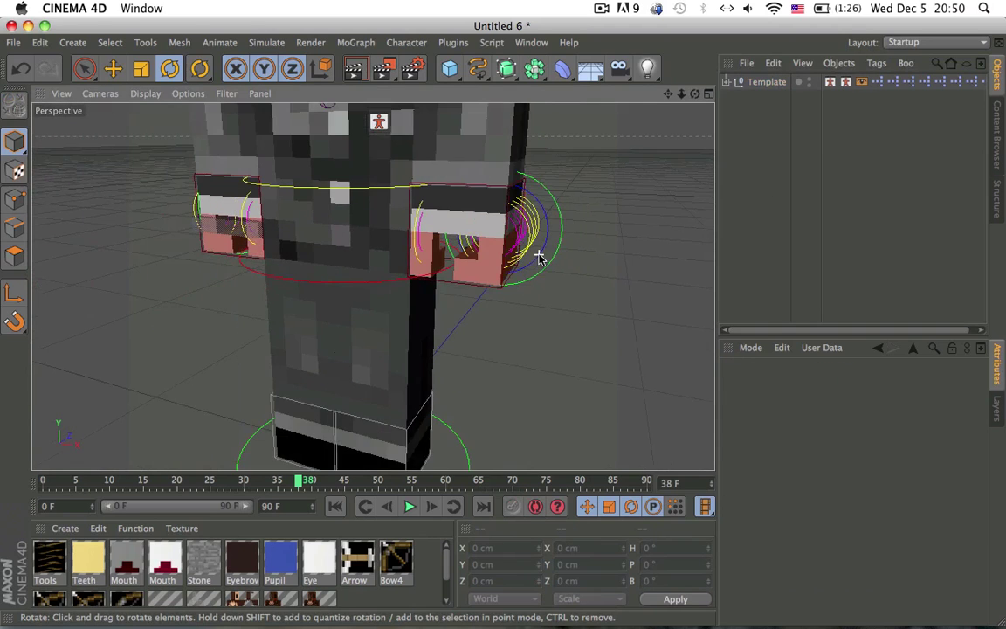
{"action": "middle_click_drag", "start_coordinate": [540, 196], "coordinate": [536, 275], "text": "alt"}
{"action": "left_click", "coordinate": [768, 82]}
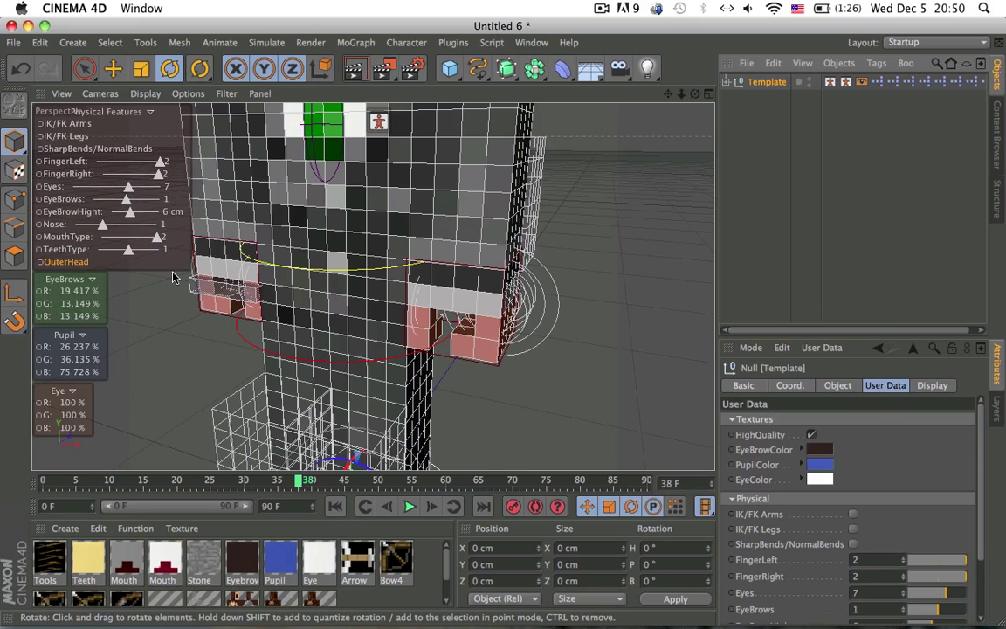
{"action": "left_click", "coordinate": [130, 174]}
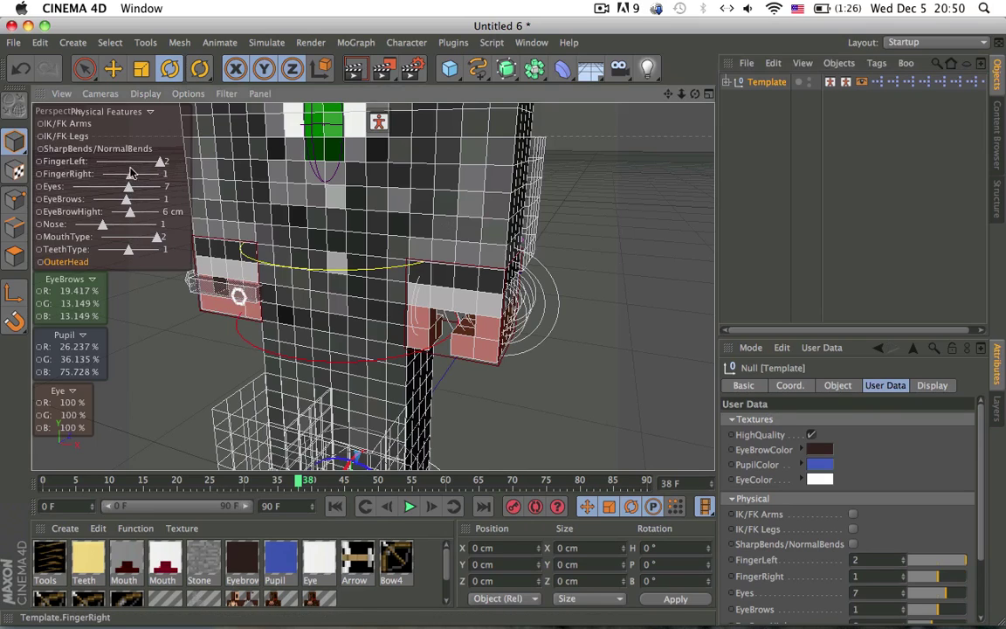
{"action": "left_click", "coordinate": [129, 161]}
- Set the face's EyeBrows to 2 and EyeBrowHight to 6 cm after trying higher eyebrow positions
{"action": "middle_click_drag", "start_coordinate": [367, 281], "coordinate": [378, 308], "text": "alt"}
{"action": "right_click_drag", "start_coordinate": [378, 307], "coordinate": [375, 267], "text": "alt"}
{"action": "scroll", "coordinate": [505, 252], "scroll_direction": "up", "scroll_amount": 5}
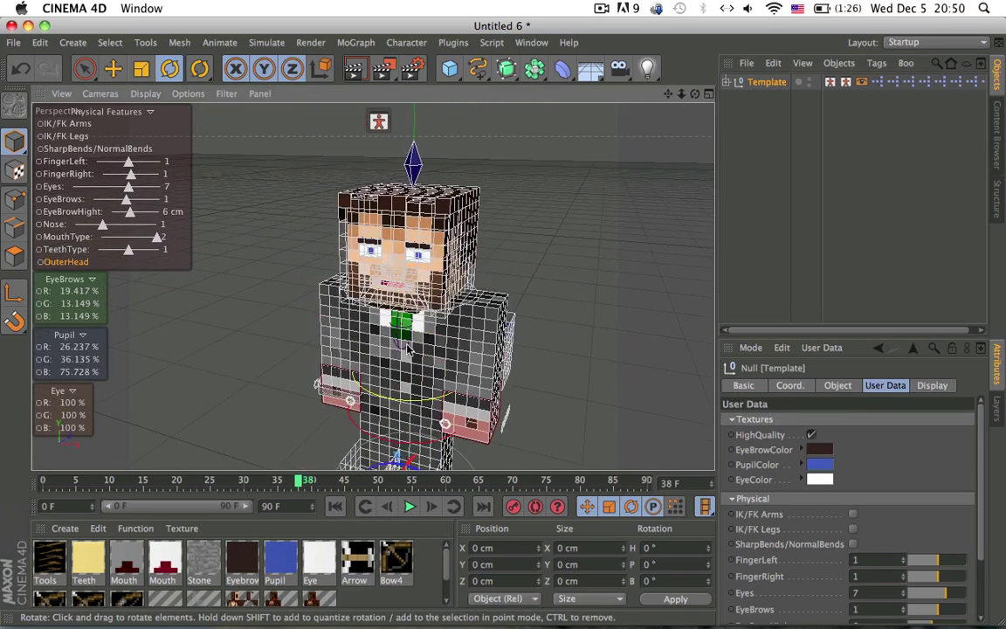
{"action": "left_click_drag", "start_coordinate": [451, 296], "coordinate": [499, 226], "text": "alt"}
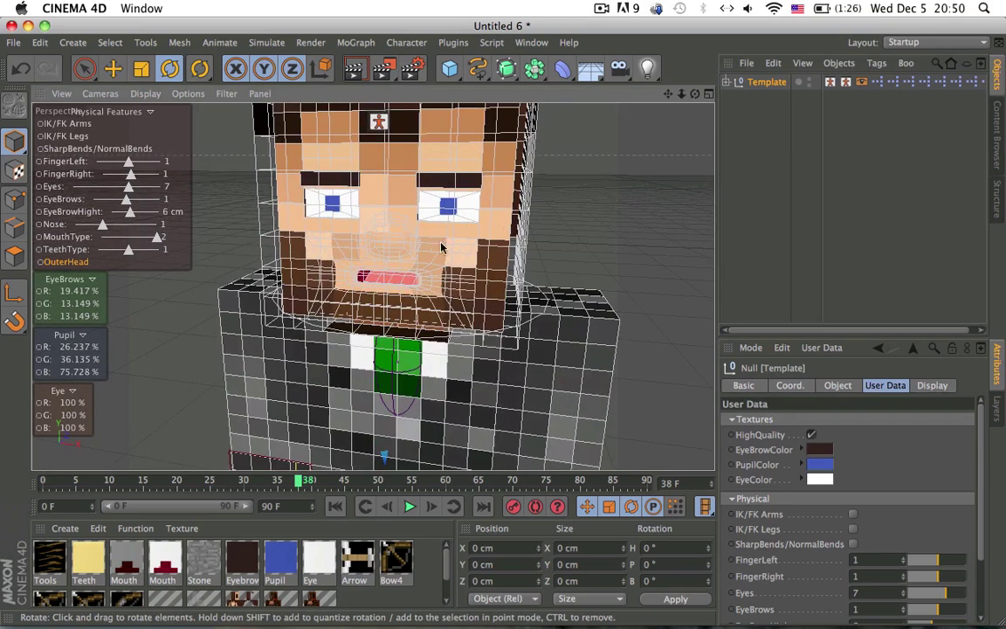
{"action": "left_click_drag", "start_coordinate": [441, 249], "coordinate": [469, 273], "text": "alt"}
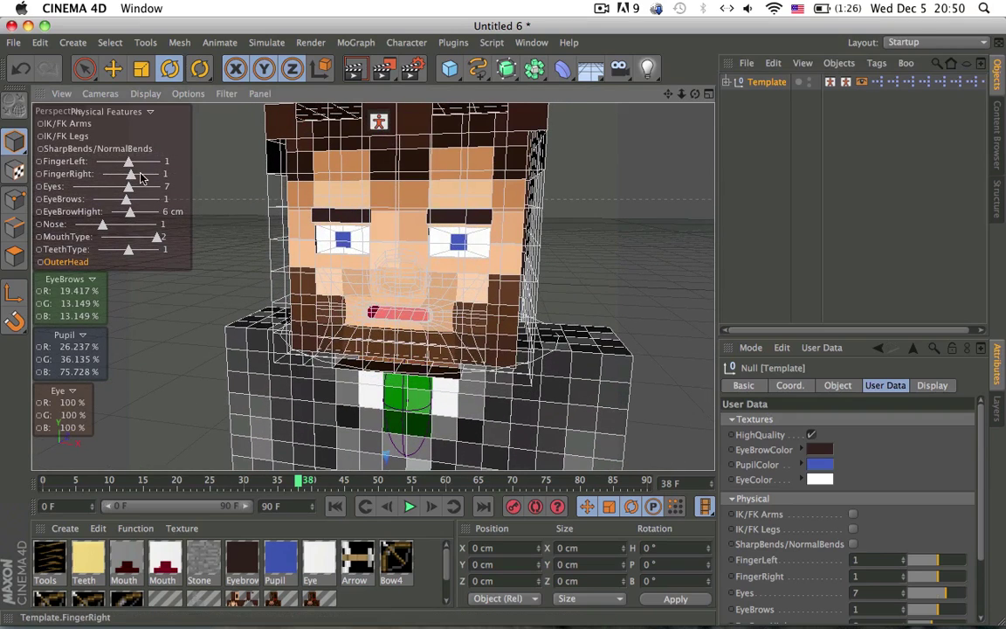
{"action": "mouse_move", "coordinate": [131, 190]}
{"action": "left_mouse_down"}
{"action": "mouse_move", "coordinate": [63, 190]}
{"action": "mouse_move", "coordinate": [162, 194]}
{"action": "mouse_move", "coordinate": [152, 183]}
{"action": "mouse_move", "coordinate": [171, 179]}
{"action": "mouse_move", "coordinate": [111, 194]}
{"action": "mouse_move", "coordinate": [151, 215]}
{"action": "mouse_move", "coordinate": [107, 188]}
{"action": "mouse_move", "coordinate": [124, 197]}
{"action": "left_mouse_up"}
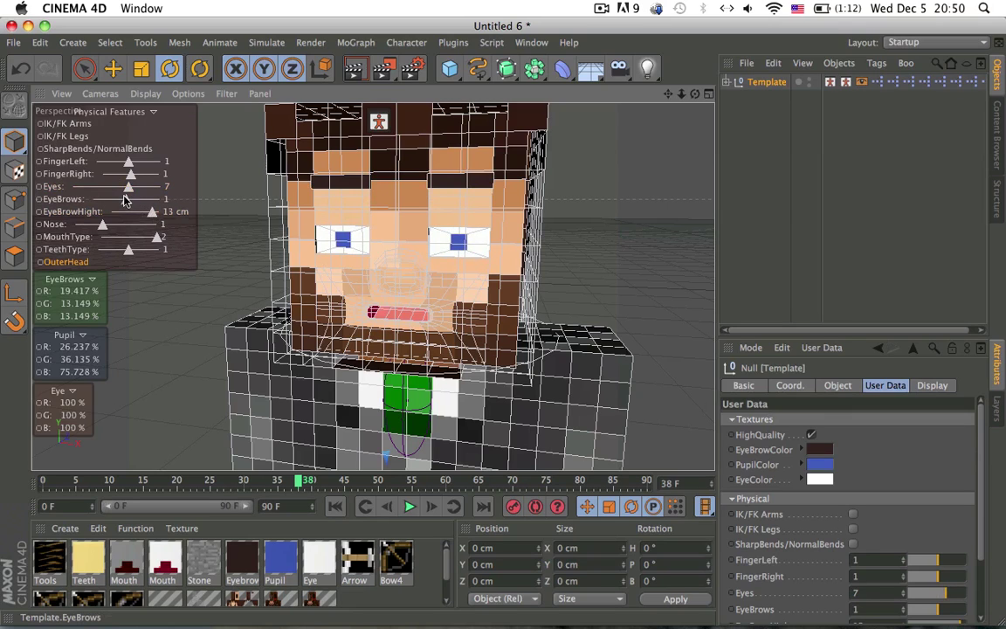
{"action": "left_click_drag", "start_coordinate": [138, 212], "coordinate": [156, 203]}
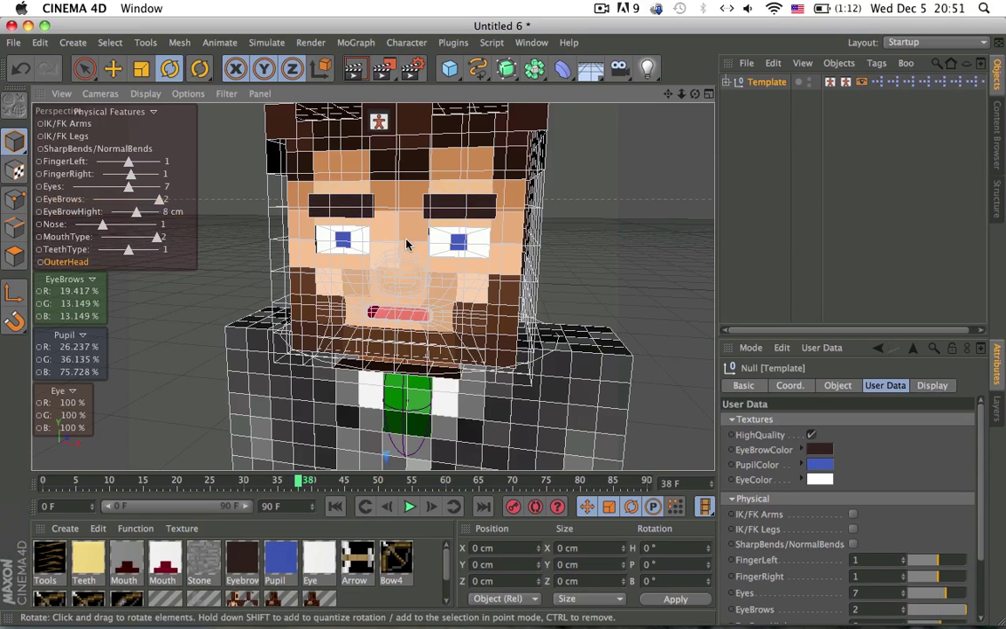
{"action": "left_click_drag", "start_coordinate": [407, 240], "coordinate": [129, 215], "text": "alt"}
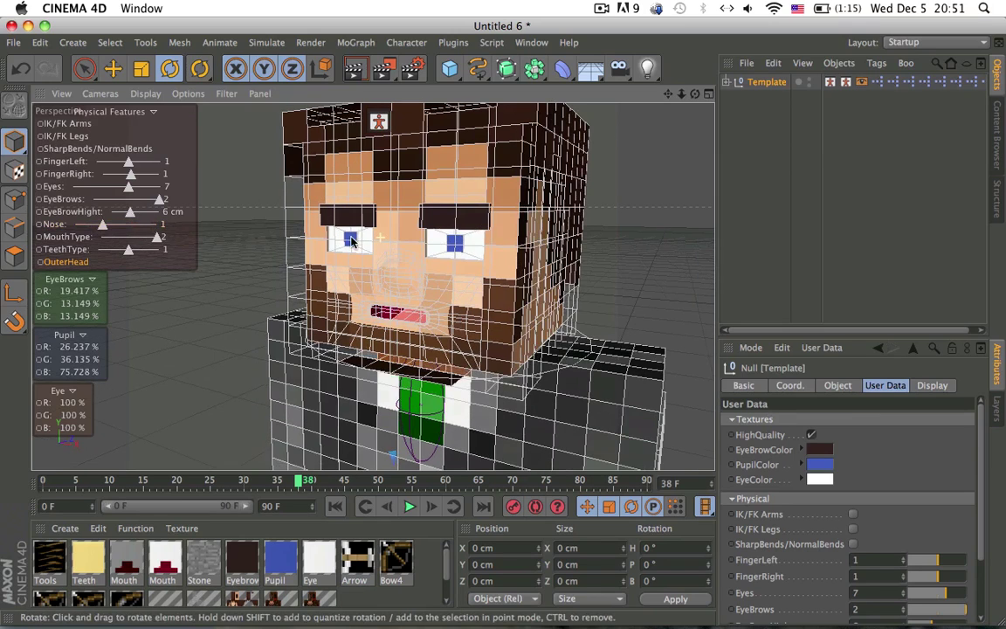
- Turn off the OuterHead layer of the character's head
{"action": "left_click", "coordinate": [81, 261]}
{"action": "left_click_drag", "start_coordinate": [509, 285], "coordinate": [485, 267], "text": "alt"}
{"action": "scroll", "coordinate": [374, 262], "scroll_direction": "up", "scroll_amount": 5}
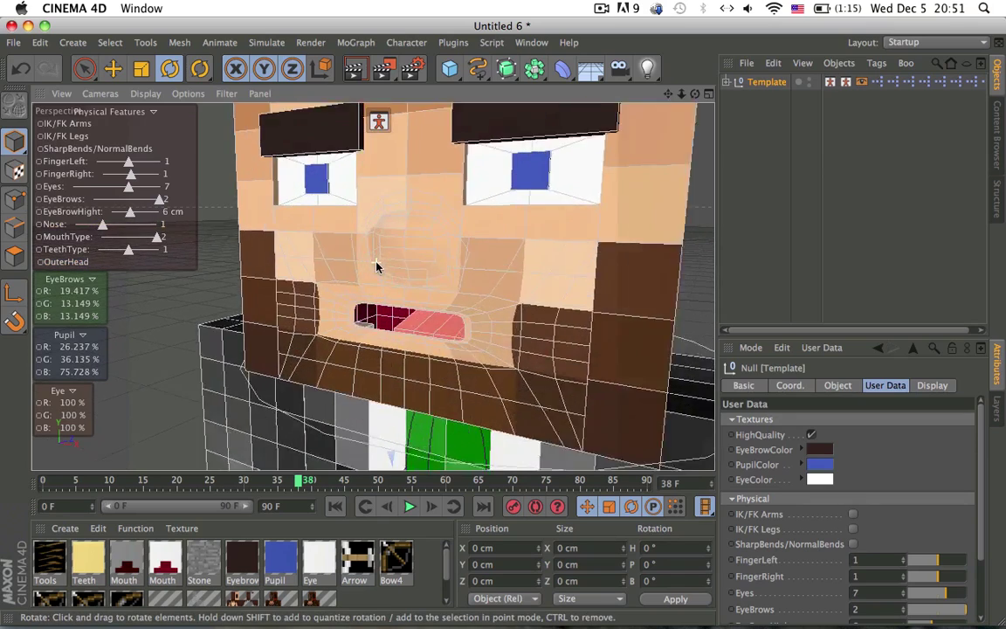
- Remove the nose by setting Nose to 0 and restore it by setting Nose back to 1
{"action": "left_click_drag", "start_coordinate": [366, 240], "coordinate": [204, 253], "text": "alt"}
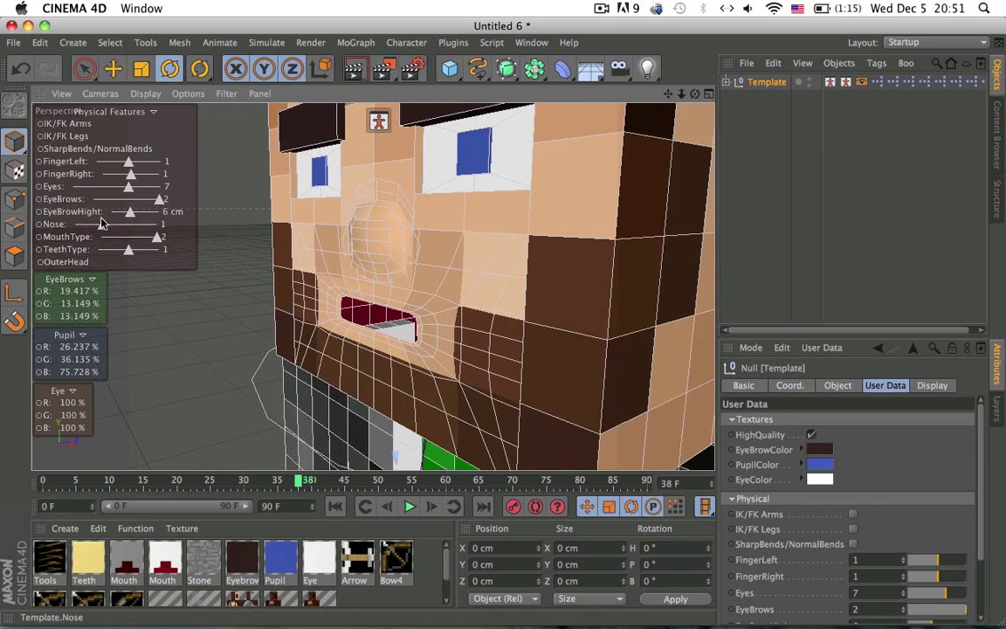
{"action": "left_click_drag", "start_coordinate": [102, 224], "coordinate": [67, 212]}
{"action": "left_click_drag", "start_coordinate": [301, 207], "coordinate": [358, 206], "text": "alt"}
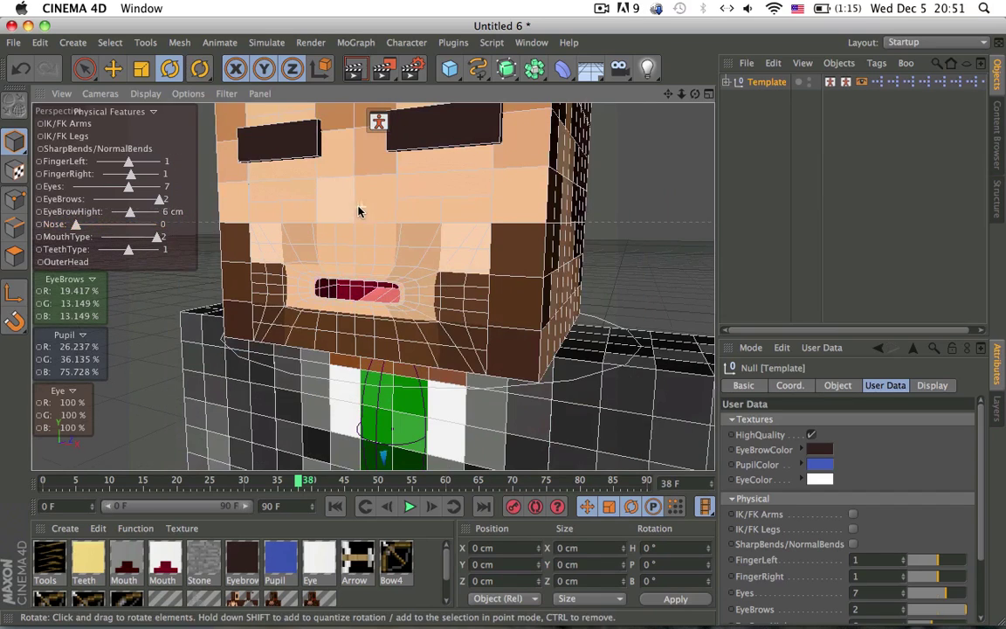
{"action": "double_click", "coordinate": [123, 223]}
{"action": "left_click", "coordinate": [103, 224]}
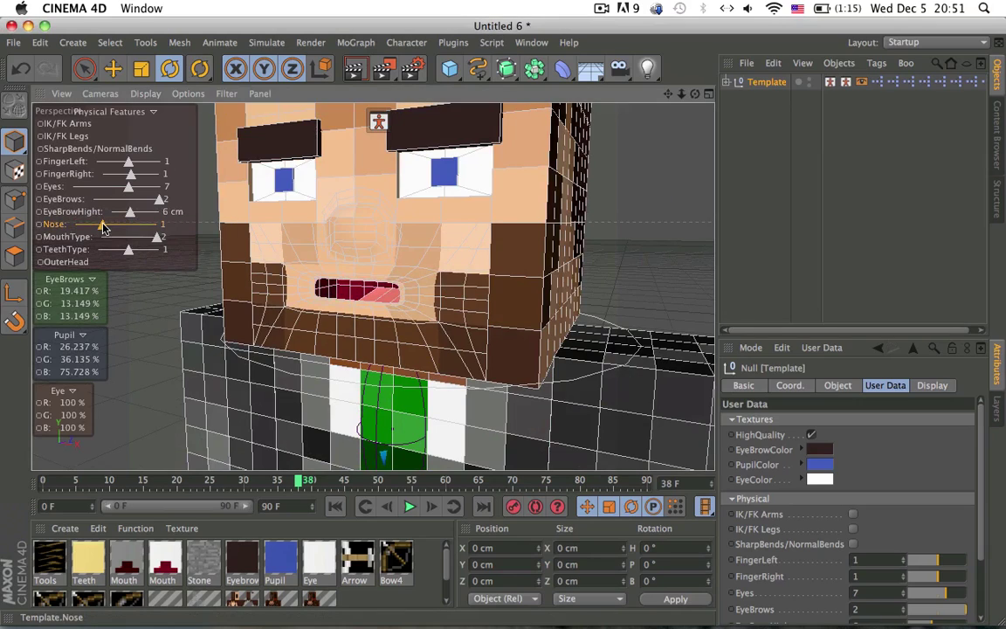
{"action": "left_click_drag", "start_coordinate": [140, 222], "coordinate": [323, 266], "text": "alt"}
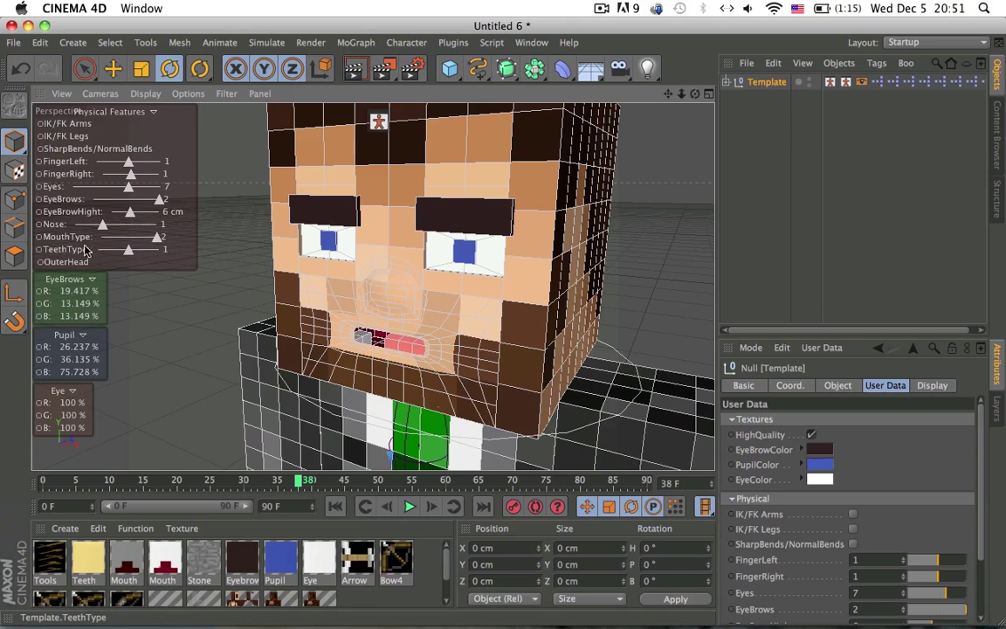
- Set MouthType to 1 to give the face a blocky mouth, and view it up close
{"action": "left_click_drag", "start_coordinate": [152, 239], "coordinate": [129, 239]}
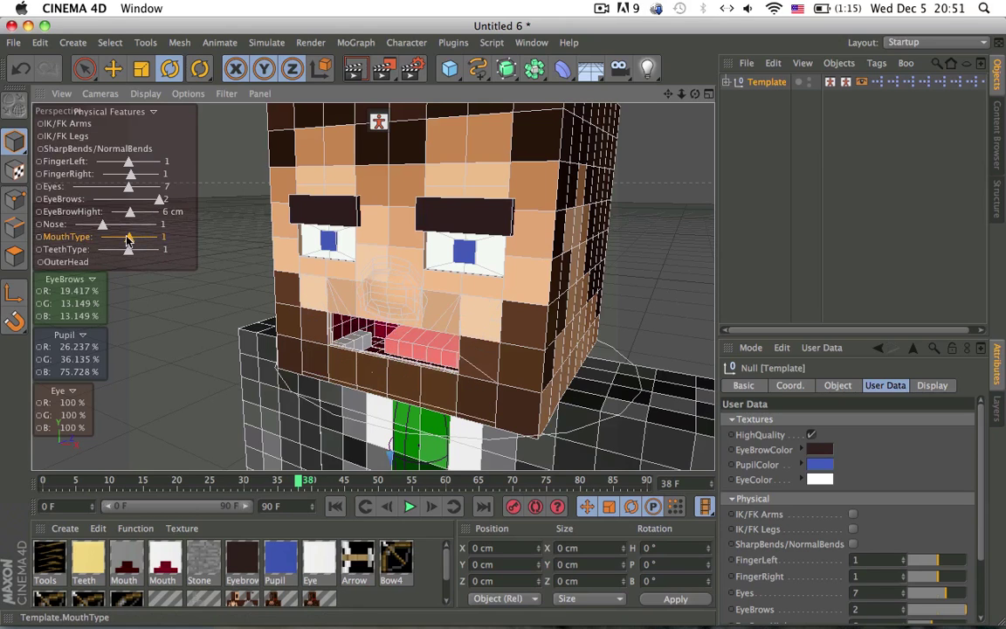
{"action": "left_click_drag", "start_coordinate": [419, 349], "coordinate": [478, 373], "text": "alt"}
{"action": "scroll", "coordinate": [483, 337], "scroll_direction": "up", "scroll_amount": 1}
{"action": "left_click_drag", "start_coordinate": [507, 308], "coordinate": [505, 342], "text": "alt"}
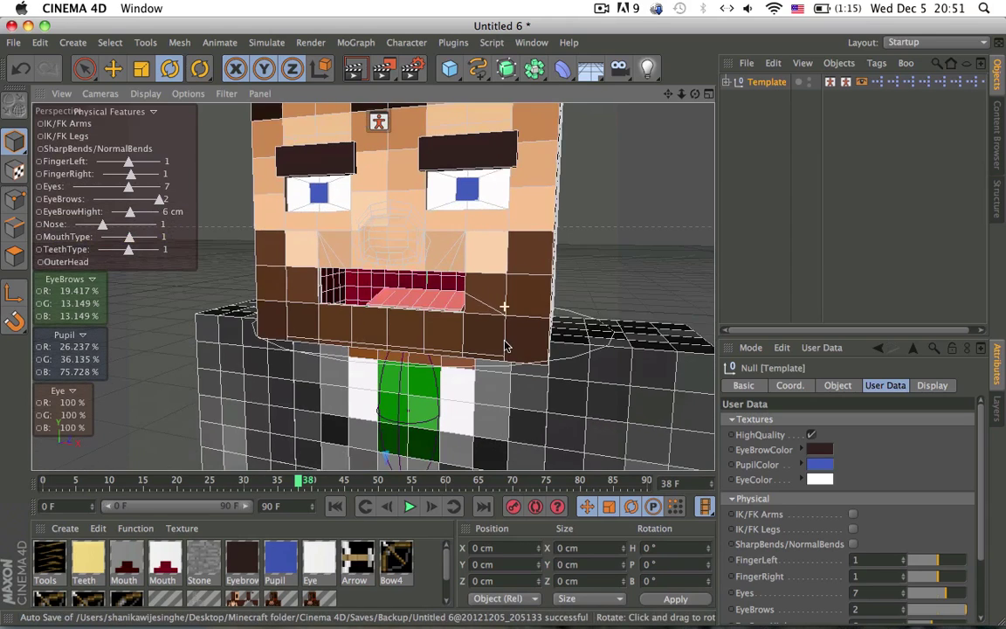
- Try widening the blocky mouth with the FacialFeatures object's central Mouth control and undo the change
{"action": "right_click_drag", "start_coordinate": [504, 341], "coordinate": [474, 135], "text": "alt"}
{"action": "left_click", "coordinate": [458, 121]}
{"action": "scroll", "coordinate": [459, 299], "scroll_direction": "up", "scroll_amount": 5}
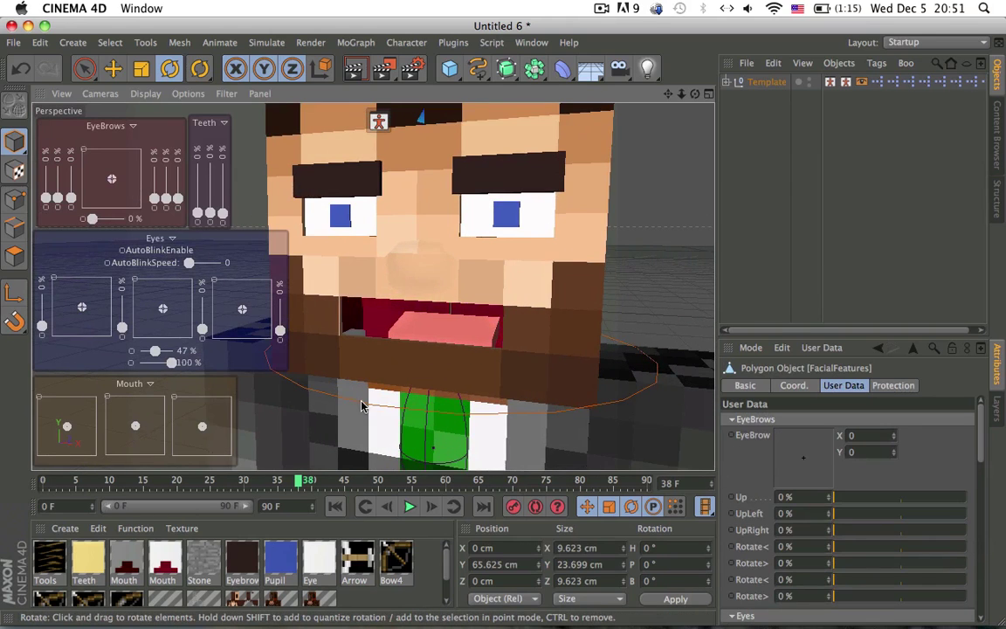
{"action": "middle_click_drag", "start_coordinate": [361, 404], "coordinate": [363, 381], "text": "alt"}
{"action": "left_click_drag", "start_coordinate": [136, 426], "coordinate": [194, 428]}
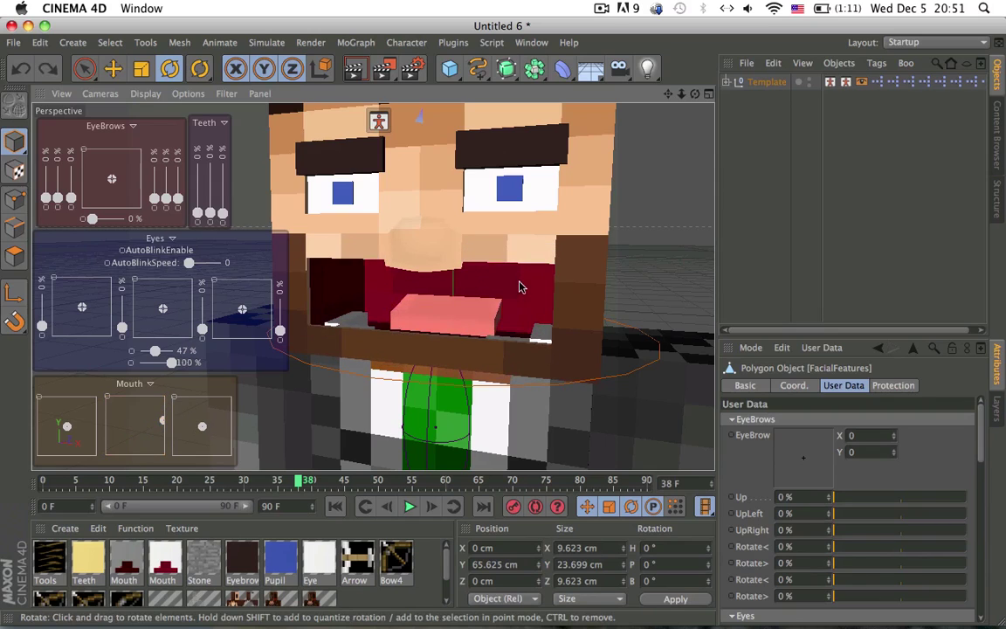
{"action": "key", "text": "super+z"}
{"action": "middle_click_drag", "start_coordinate": [573, 175], "coordinate": [569, 209], "text": "alt"}
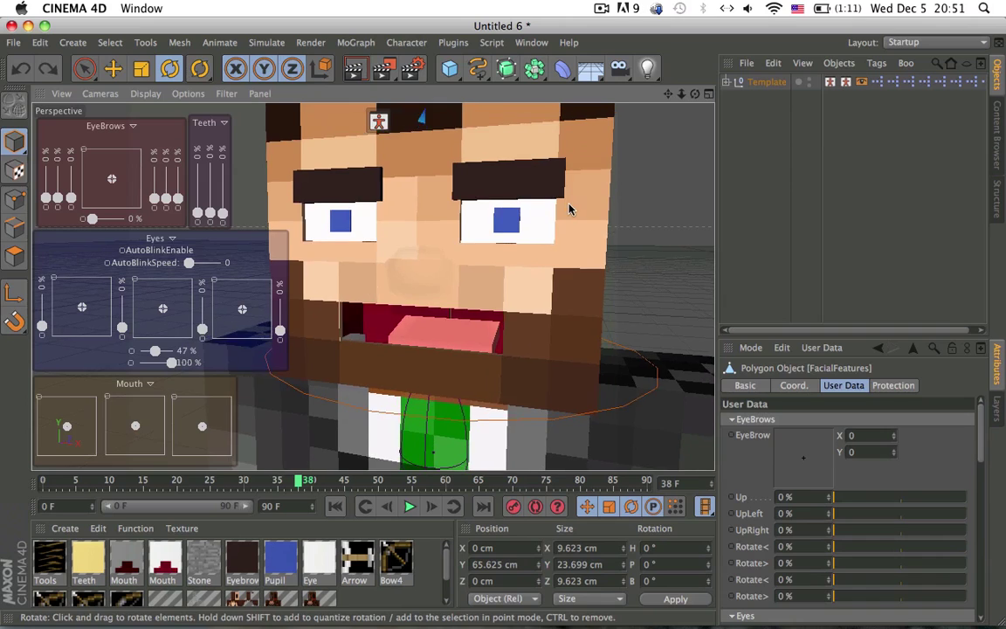
- Select the Template rig and switch TeethType through 0 and 1, finishing with 2
{"action": "scroll", "coordinate": [570, 209], "scroll_direction": "down", "scroll_amount": 2}
{"action": "left_click", "coordinate": [769, 82]}
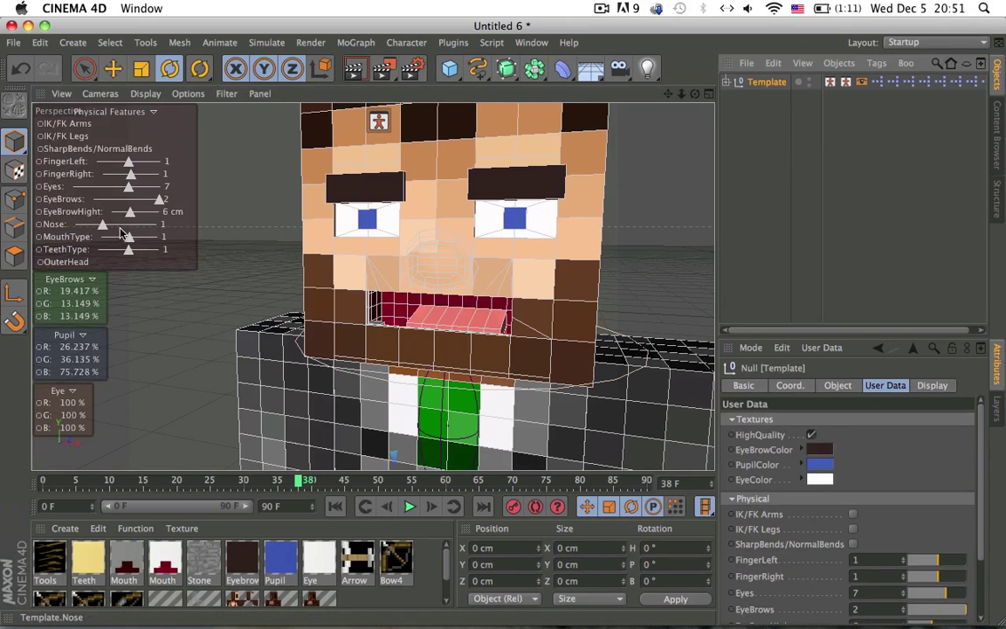
{"action": "mouse_move", "coordinate": [123, 234]}
{"action": "left_mouse_down"}
{"action": "mouse_move", "coordinate": [101, 236]}
{"action": "mouse_move", "coordinate": [158, 237]}
{"action": "mouse_move", "coordinate": [99, 238]}
{"action": "mouse_move", "coordinate": [131, 237]}
{"action": "mouse_move", "coordinate": [101, 237]}
{"action": "mouse_move", "coordinate": [129, 245]}
{"action": "left_mouse_up"}
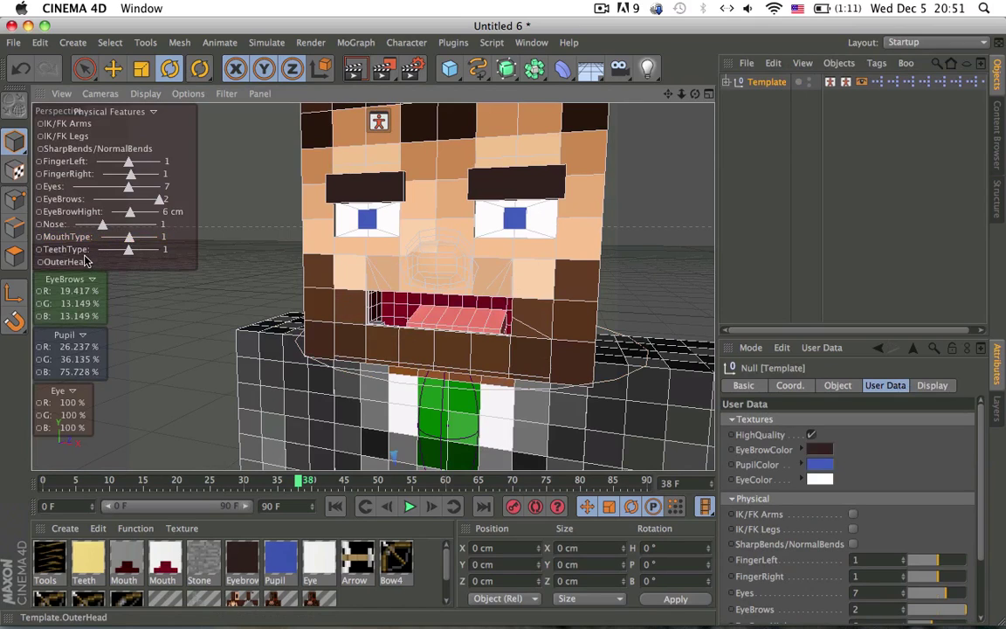
{"action": "mouse_move", "coordinate": [127, 251]}
{"action": "left_mouse_down"}
{"action": "mouse_move", "coordinate": [101, 251]}
{"action": "mouse_move", "coordinate": [132, 254]}
{"action": "left_mouse_up"}
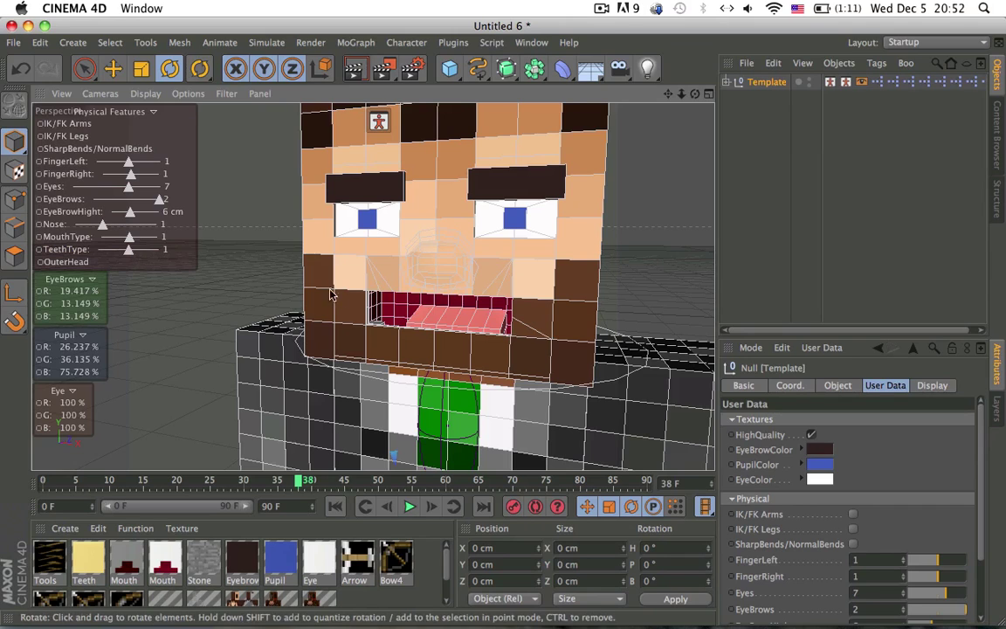
{"action": "left_click_drag", "start_coordinate": [262, 255], "coordinate": [397, 358], "text": "alt"}
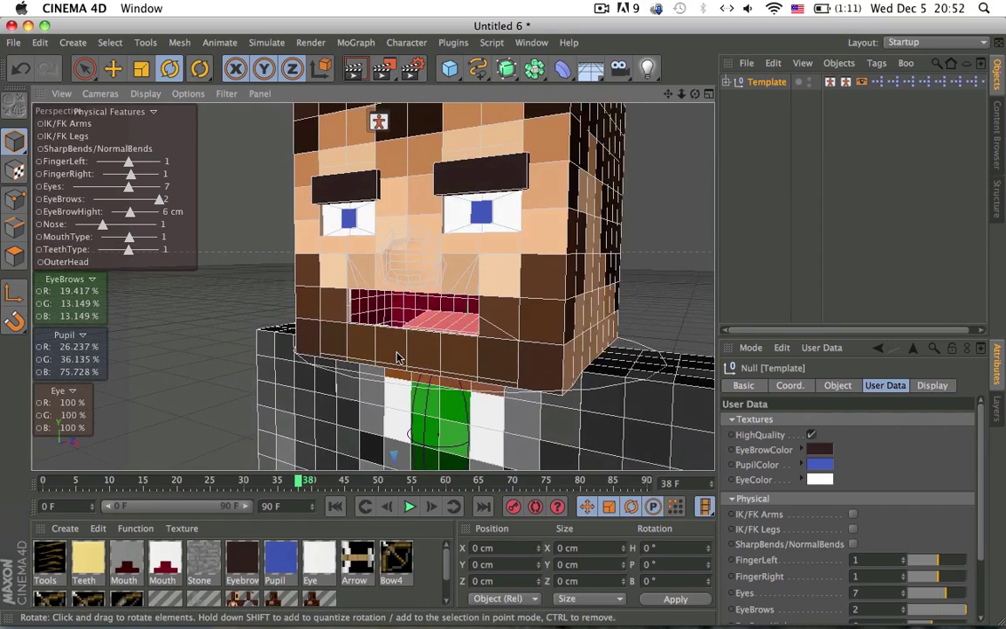
{"action": "scroll", "coordinate": [397, 358], "scroll_direction": "up", "scroll_amount": 3}
{"action": "left_click", "coordinate": [99, 250]}
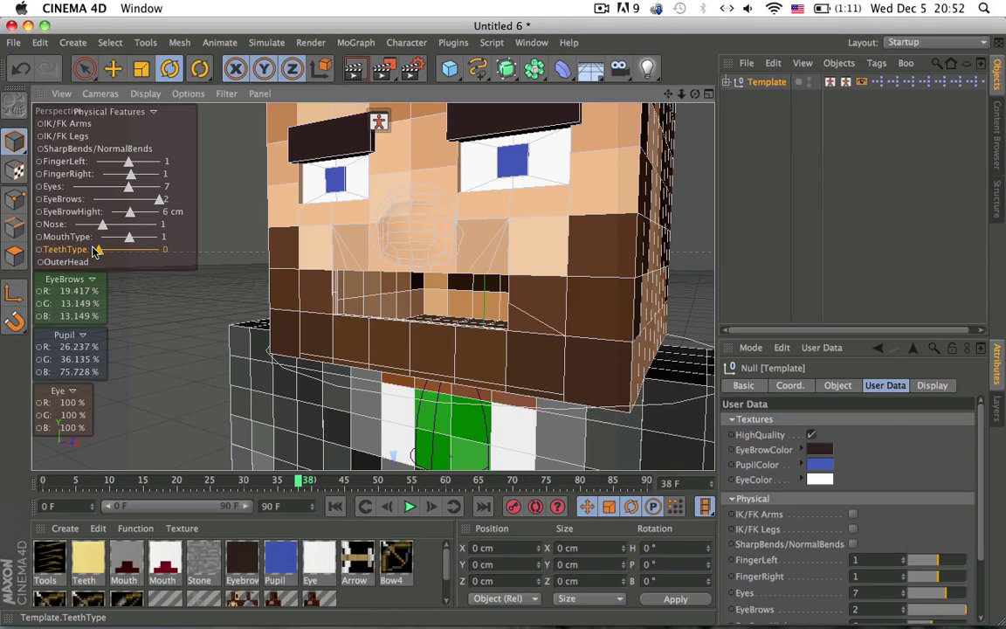
{"action": "left_click_drag", "start_coordinate": [120, 252], "coordinate": [126, 251]}
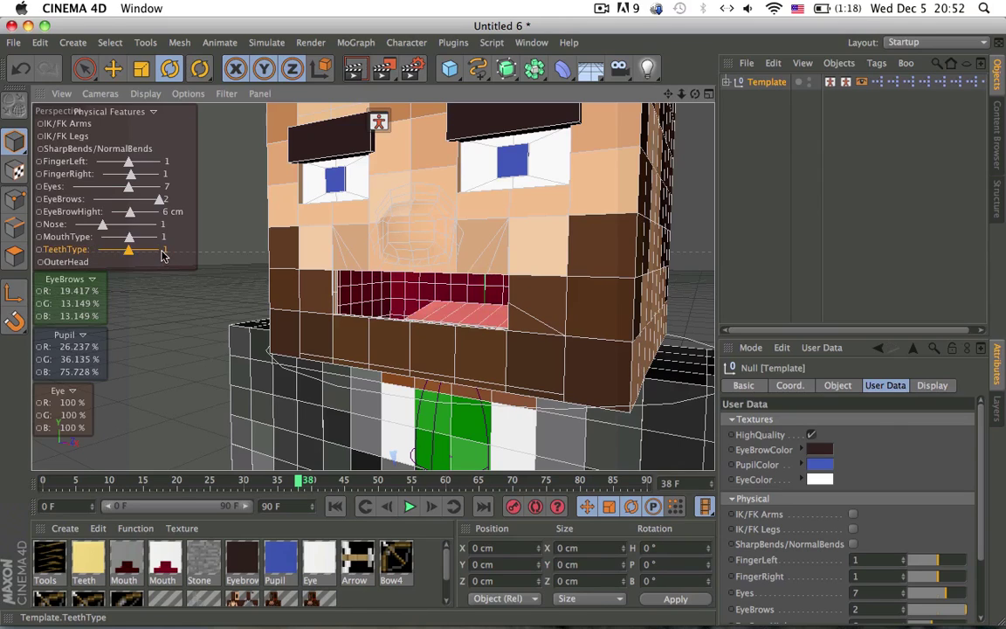
{"action": "left_click", "coordinate": [162, 253]}
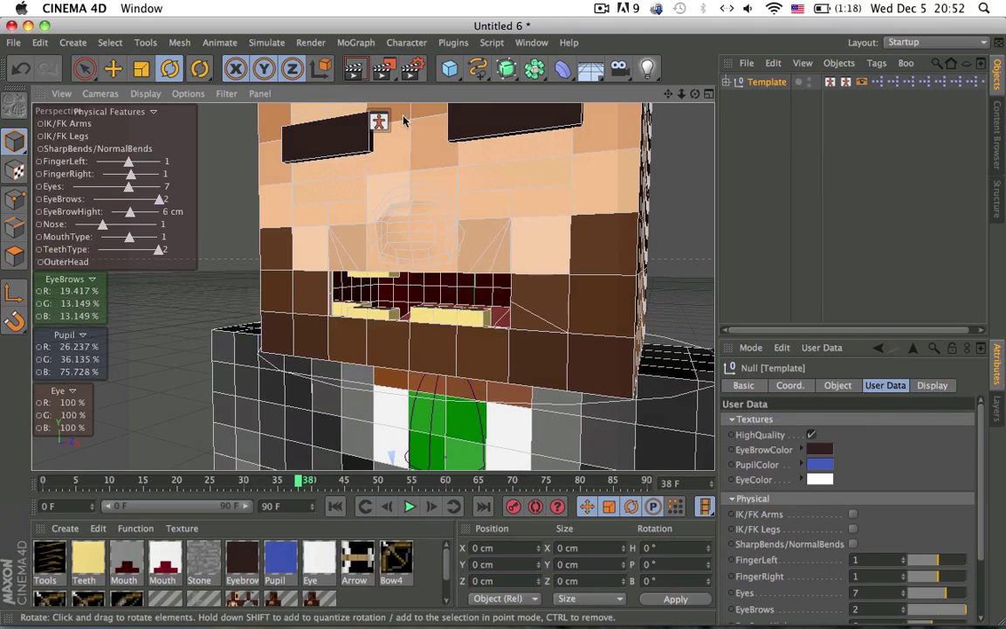
- Try stretching the mouth wide open with the FacialFeatures Mouth control to inspect the type 2 teeth
{"action": "scroll", "coordinate": [401, 306], "scroll_direction": "down", "scroll_amount": 5}
{"action": "left_click", "coordinate": [434, 177]}
{"action": "scroll", "coordinate": [428, 282], "scroll_direction": "up", "scroll_amount": 5}
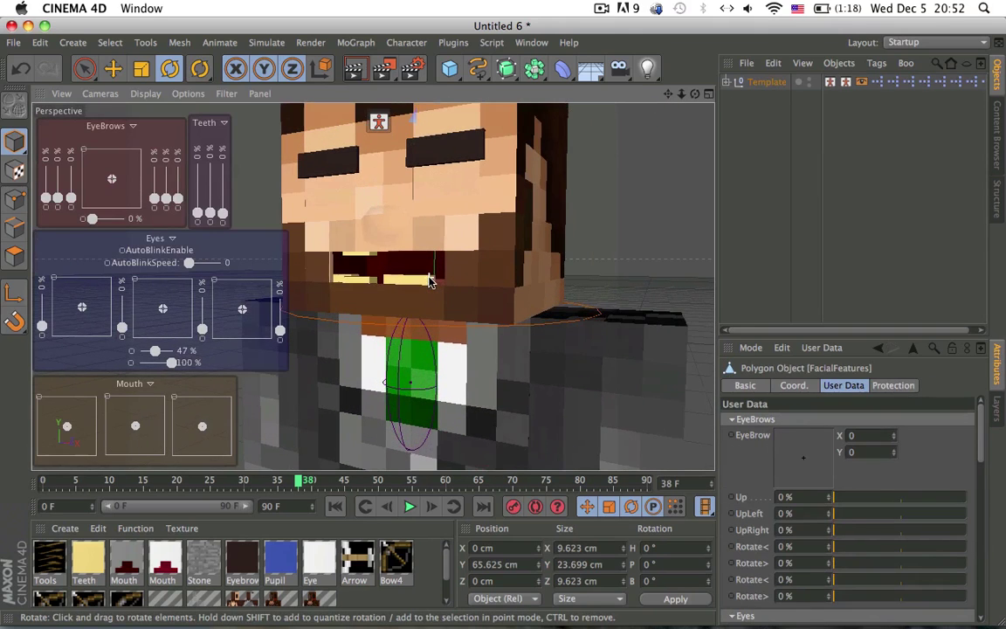
{"action": "left_click_drag", "start_coordinate": [40, 453], "coordinate": [42, 411]}
{"action": "key", "text": "super+z"}
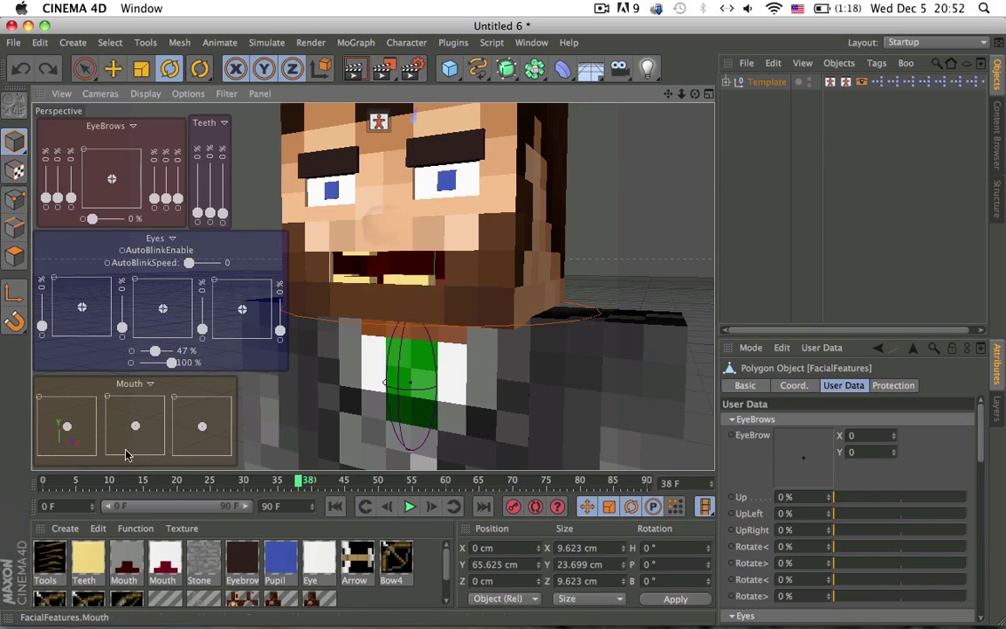
{"action": "left_click_drag", "start_coordinate": [126, 453], "coordinate": [179, 465]}
{"action": "left_click_drag", "start_coordinate": [107, 451], "coordinate": [203, 364]}
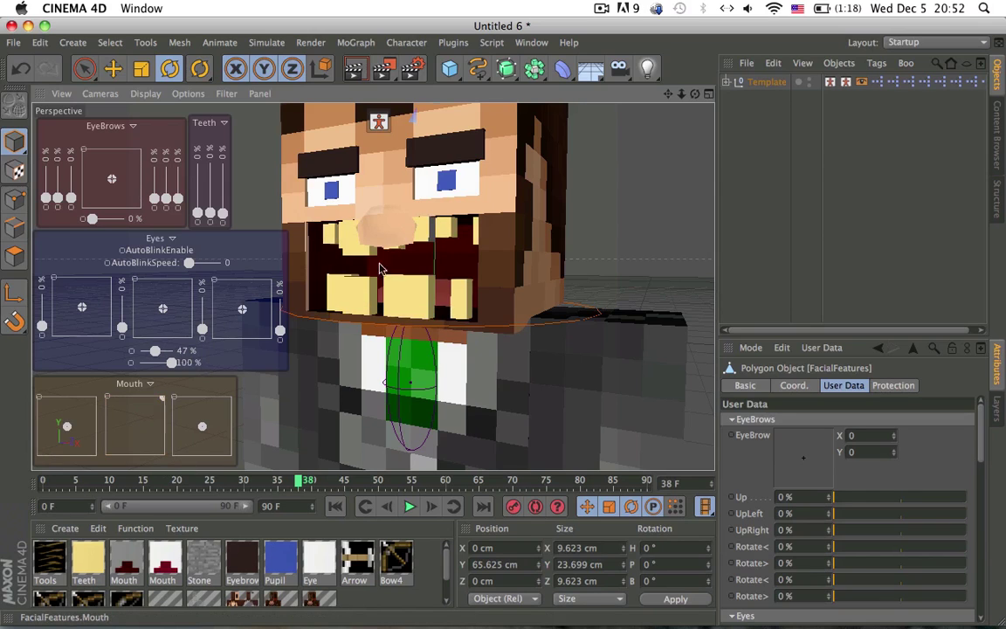
{"action": "scroll", "coordinate": [380, 269], "scroll_direction": "up", "scroll_amount": 5}
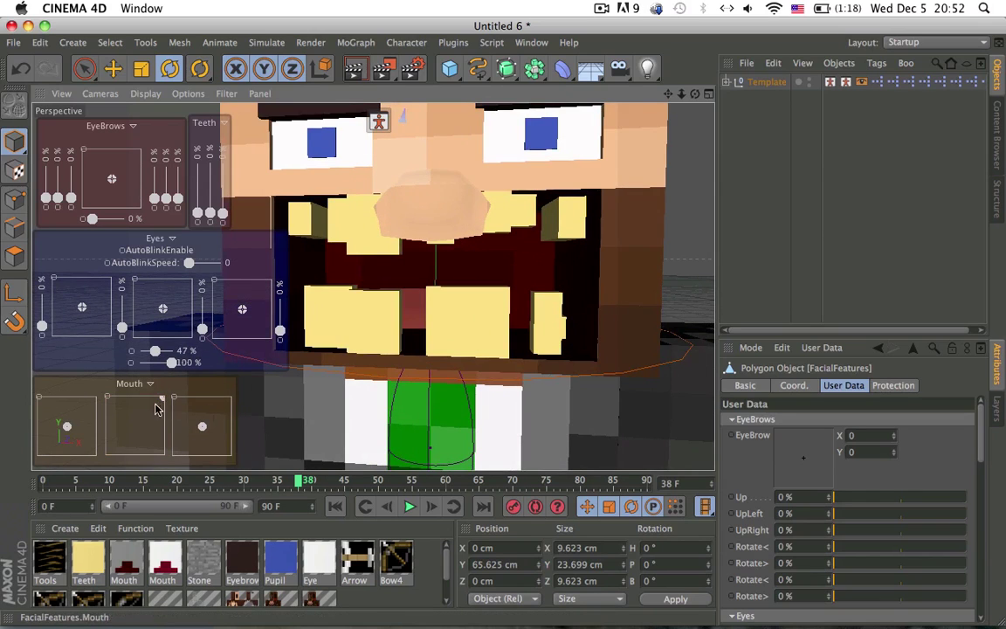
{"action": "left_click_drag", "start_coordinate": [351, 182], "coordinate": [503, 194], "text": "alt"}
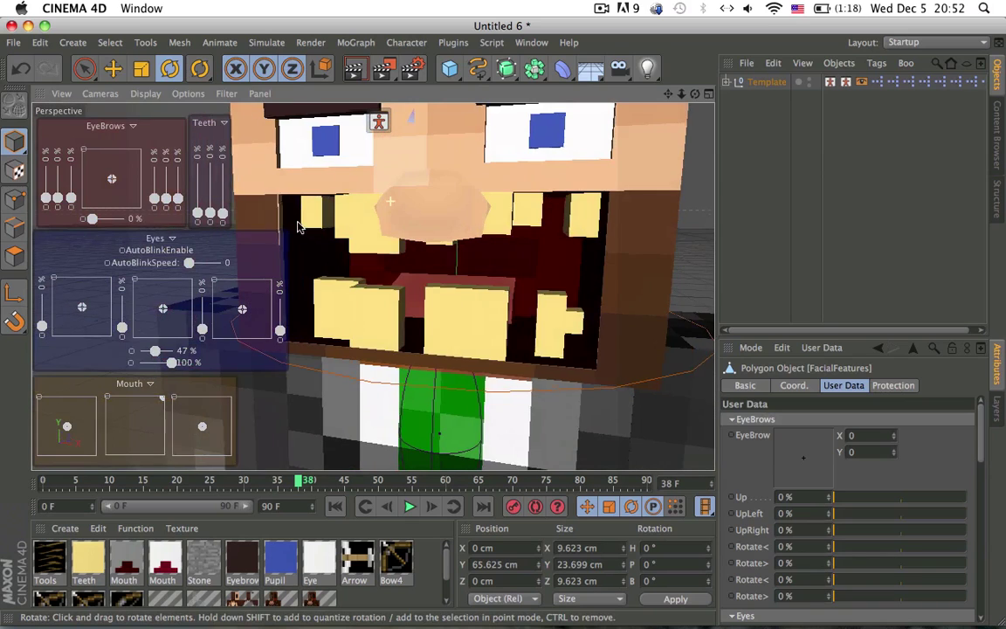
- Undo the wide mouth opening and set the Template rig's MouthType to 2
{"action": "key", "text": "super+z"}
{"action": "key", "text": "super+z"}
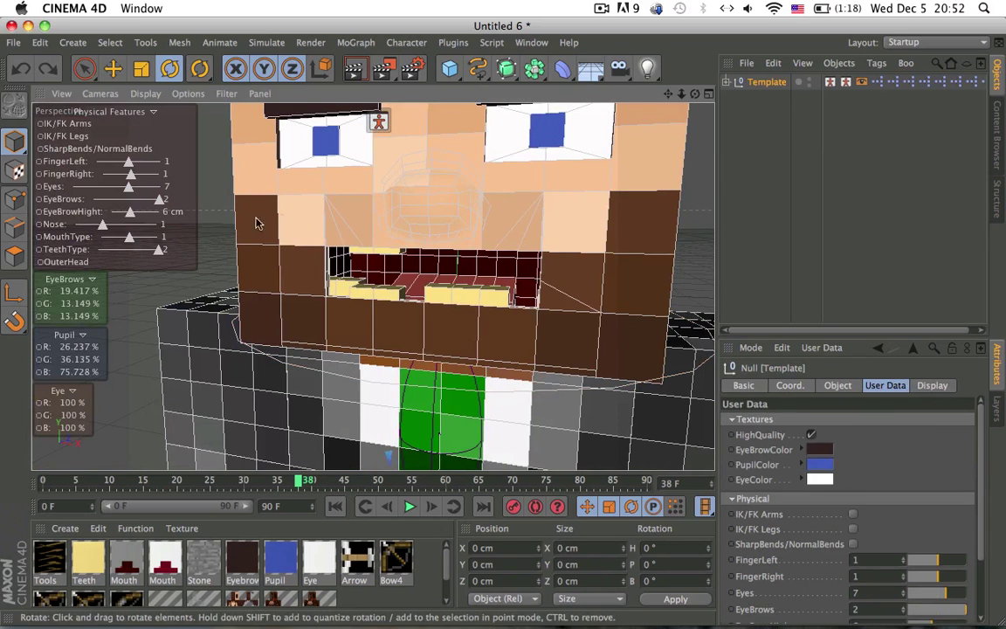
{"action": "left_click_drag", "start_coordinate": [118, 240], "coordinate": [161, 236]}
{"action": "left_click_drag", "start_coordinate": [421, 251], "coordinate": [332, 242], "text": "alt"}
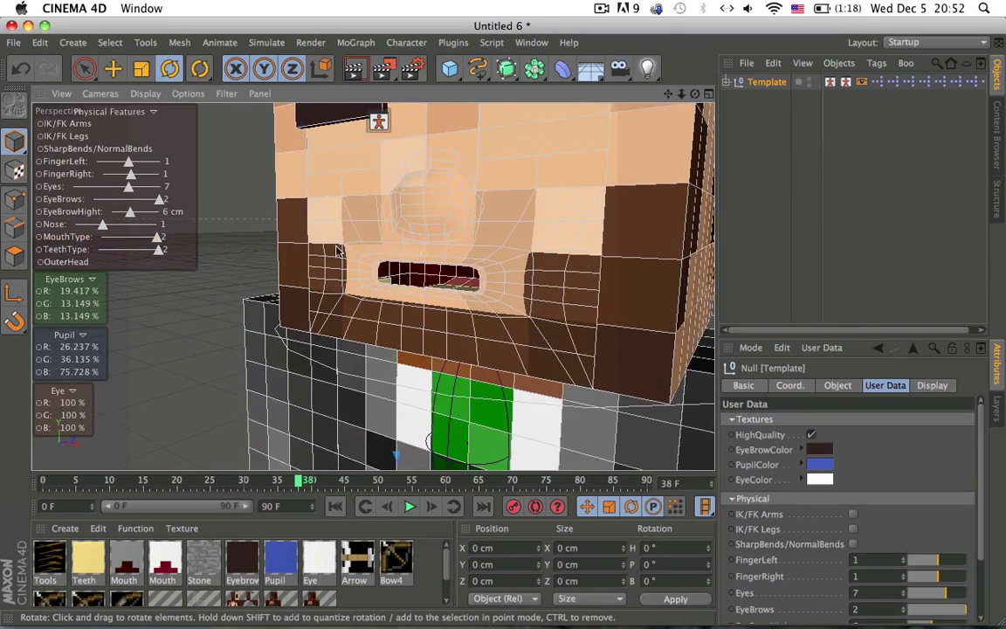
- Enable OuterHead in the Template rig's Physical Features controls
{"action": "scroll", "coordinate": [332, 242], "scroll_direction": "down", "scroll_amount": 3}
{"action": "middle_click_drag", "start_coordinate": [321, 261], "coordinate": [323, 234], "text": "alt"}
{"action": "scroll", "coordinate": [323, 235], "scroll_direction": "down", "scroll_amount": 1}
{"action": "left_click_drag", "start_coordinate": [413, 304], "coordinate": [442, 265], "text": "alt"}
{"action": "left_click", "coordinate": [91, 262]}
{"action": "scroll", "coordinate": [443, 266], "scroll_direction": "up", "scroll_amount": 2}
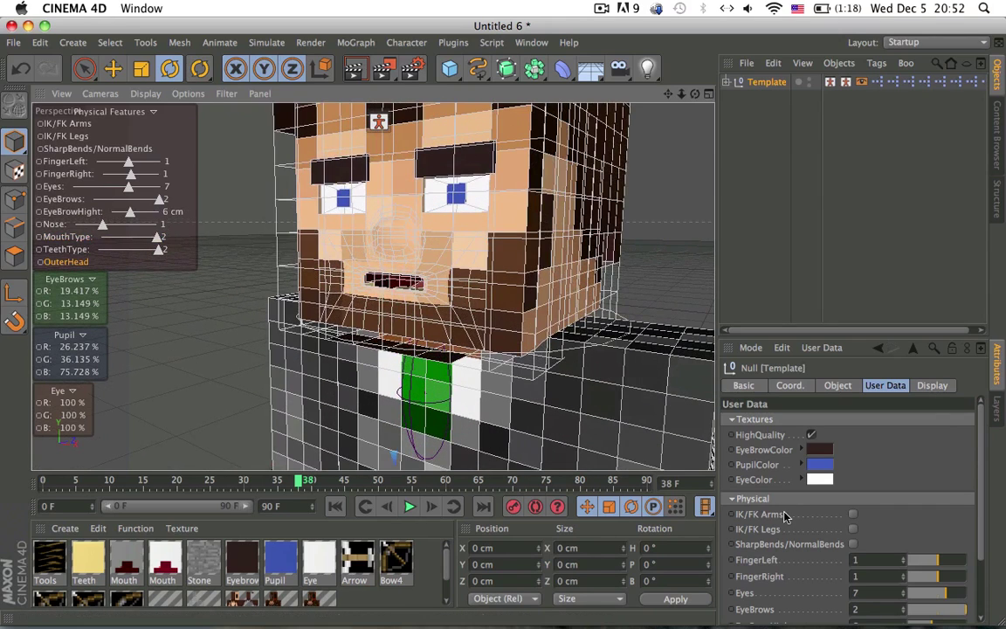
- Set the Template rig's PupilColor to black and EyeBrowColor to dark brown, about 21% red, 15% green and 15% blue
{"action": "left_click", "coordinate": [820, 466]}
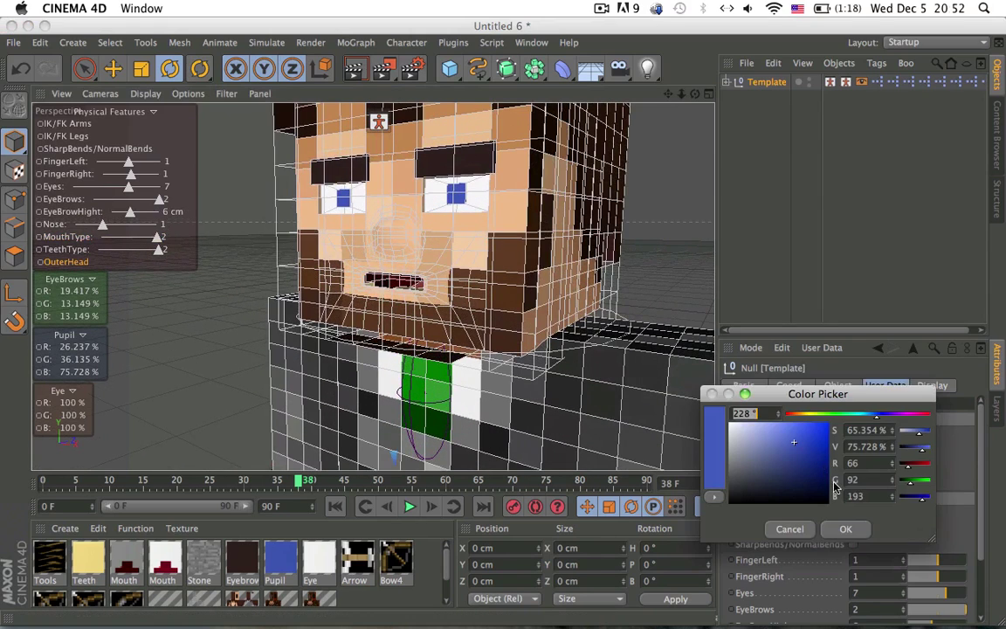
{"action": "left_click", "coordinate": [845, 530]}
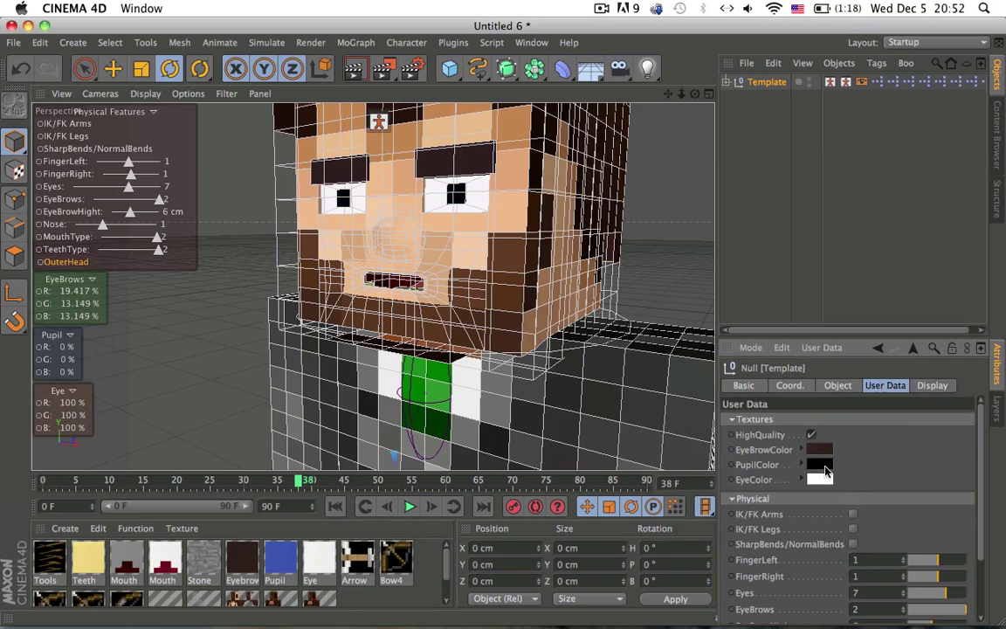
{"action": "left_click", "coordinate": [821, 451]}
{"action": "left_click_drag", "start_coordinate": [791, 451], "coordinate": [758, 474]}
{"action": "left_click", "coordinate": [846, 517]}
{"action": "left_click_drag", "start_coordinate": [596, 279], "coordinate": [682, 330], "text": "alt"}
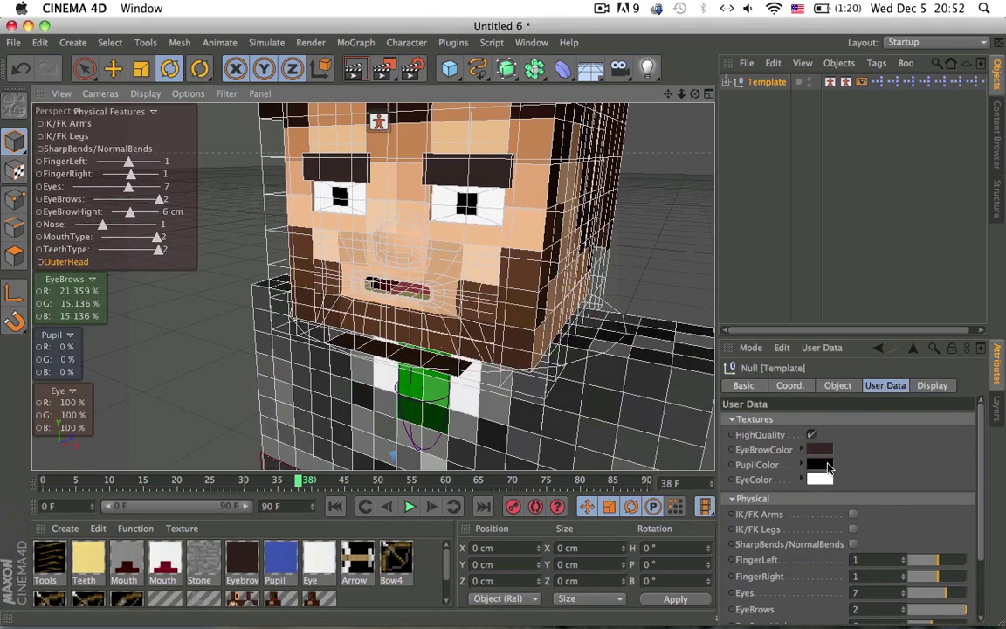
- Try tinting the Template rig's EyeColor light pink with RGB values 255, 178, 178
{"action": "left_click", "coordinate": [821, 479]}
{"action": "left_click_drag", "start_coordinate": [825, 477], "coordinate": [763, 419]}
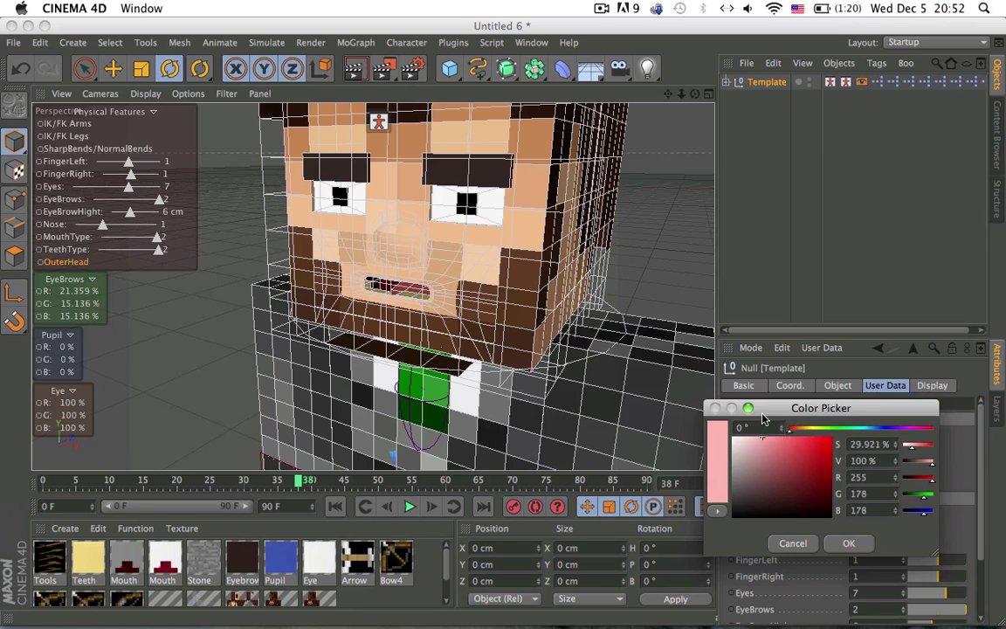
{"action": "left_click", "coordinate": [850, 543]}
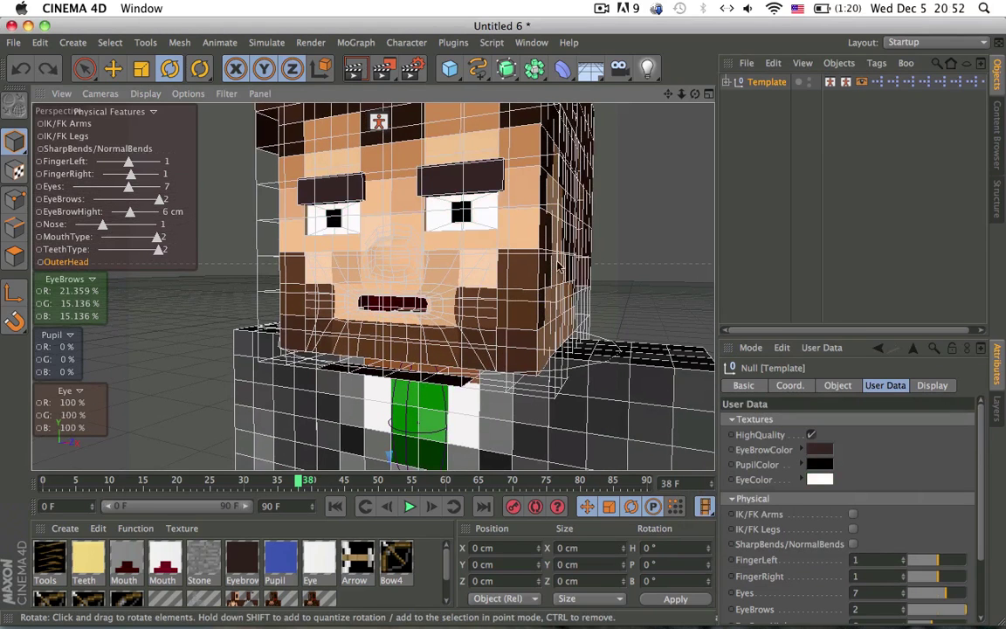
- Clear the rig selection and examine the character's face, hands, body and feet from several angles
{"action": "left_click", "coordinate": [925, 164]}
{"action": "scroll", "coordinate": [440, 284], "scroll_direction": "down", "scroll_amount": 3}
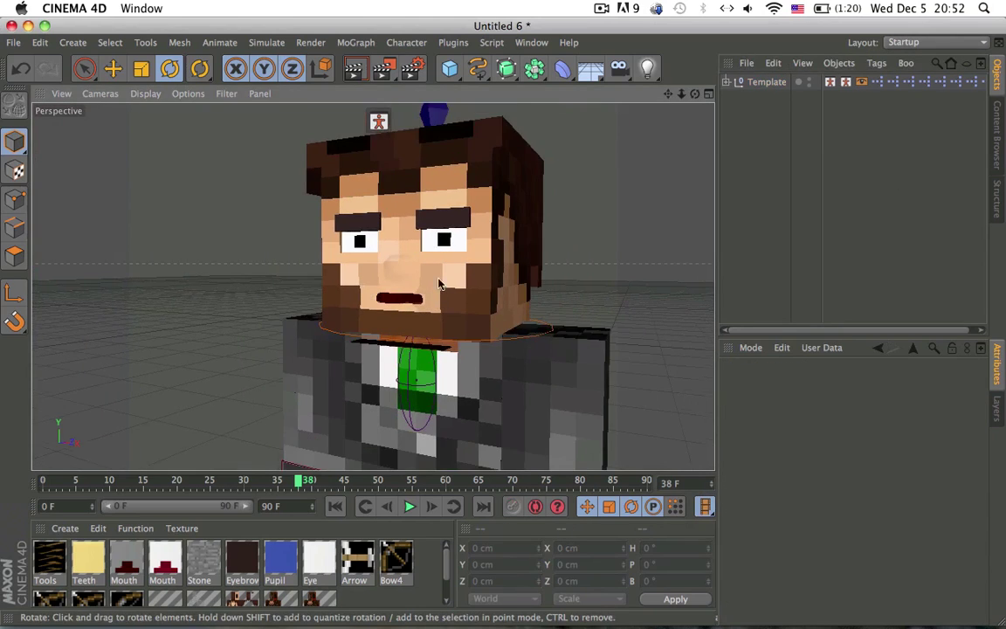
{"action": "scroll", "coordinate": [439, 284], "scroll_direction": "down", "scroll_amount": 2}
{"action": "middle_click_drag", "start_coordinate": [452, 272], "coordinate": [490, 236], "text": "alt"}
{"action": "scroll", "coordinate": [494, 245], "scroll_direction": "down", "scroll_amount": 2}
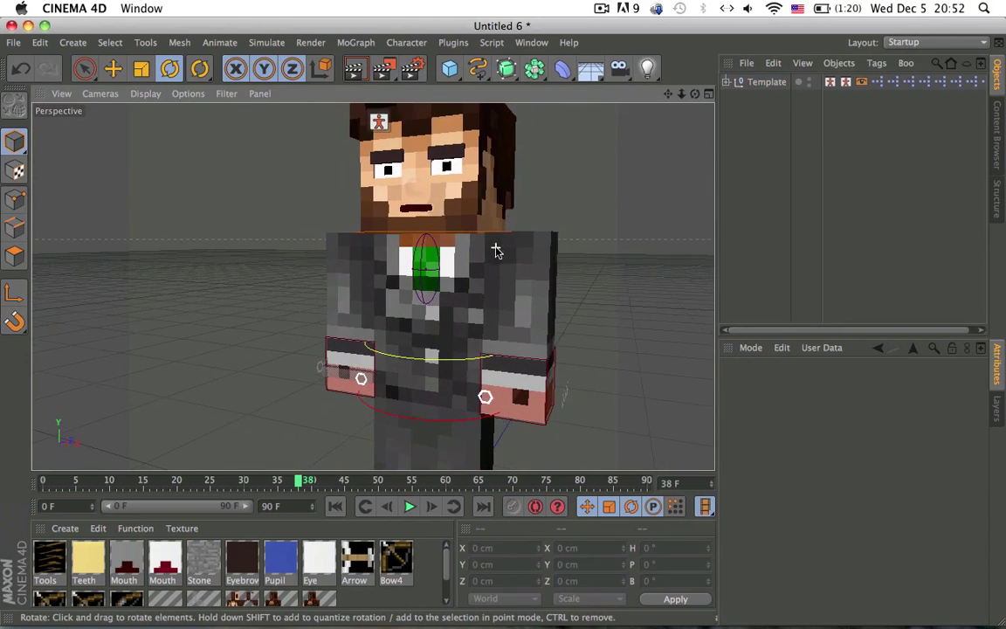
{"action": "left_click_drag", "start_coordinate": [495, 250], "coordinate": [485, 238], "text": "alt"}
{"action": "left_click_drag", "start_coordinate": [476, 199], "coordinate": [438, 200], "text": "alt"}
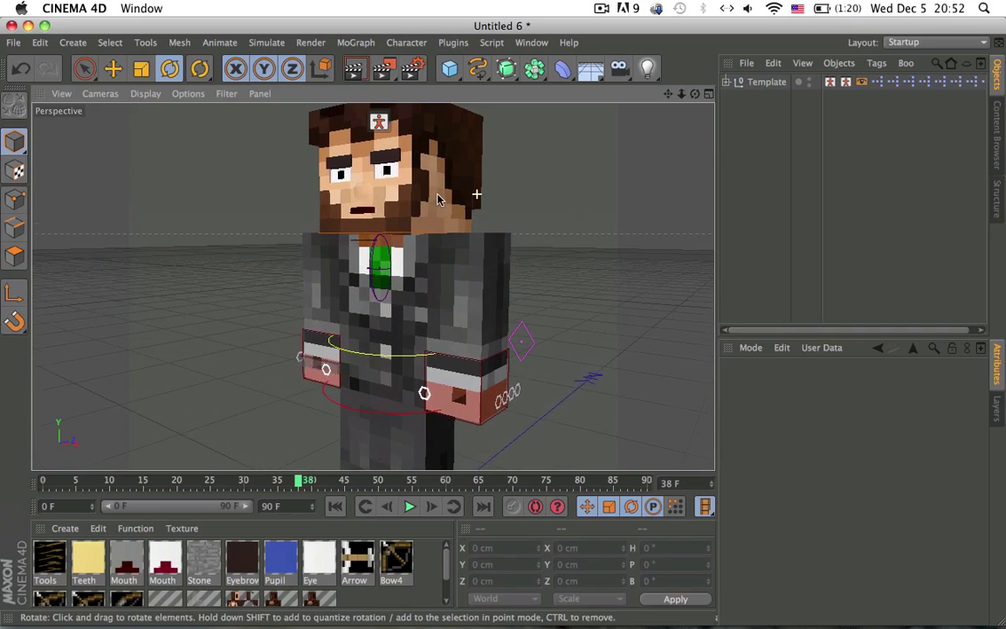
{"action": "left_click", "coordinate": [756, 84]}
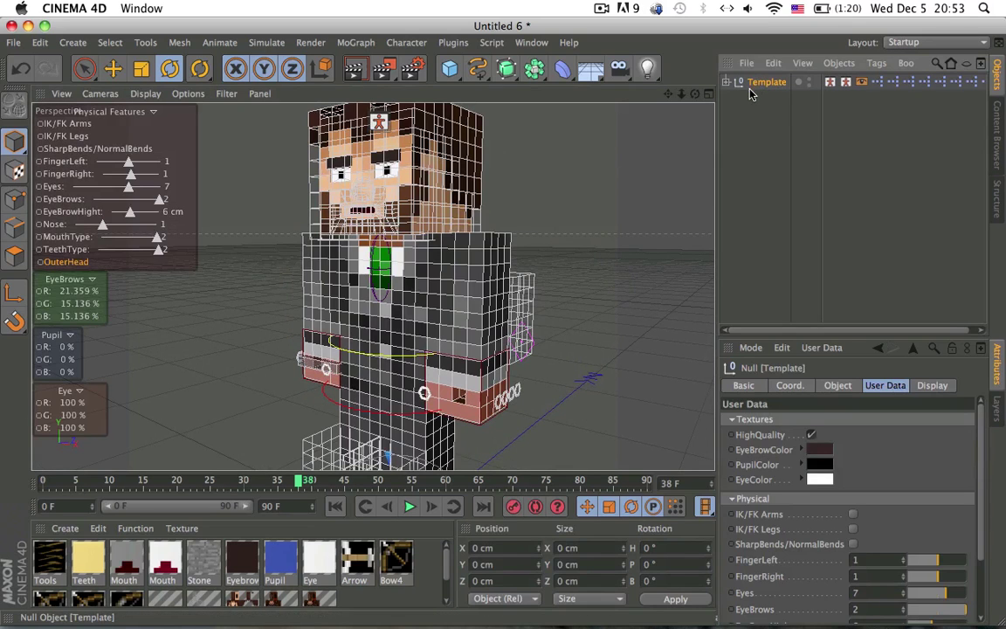
{"action": "left_click", "coordinate": [560, 216]}
{"action": "middle_click_drag", "start_coordinate": [496, 356], "coordinate": [514, 246], "text": "alt"}
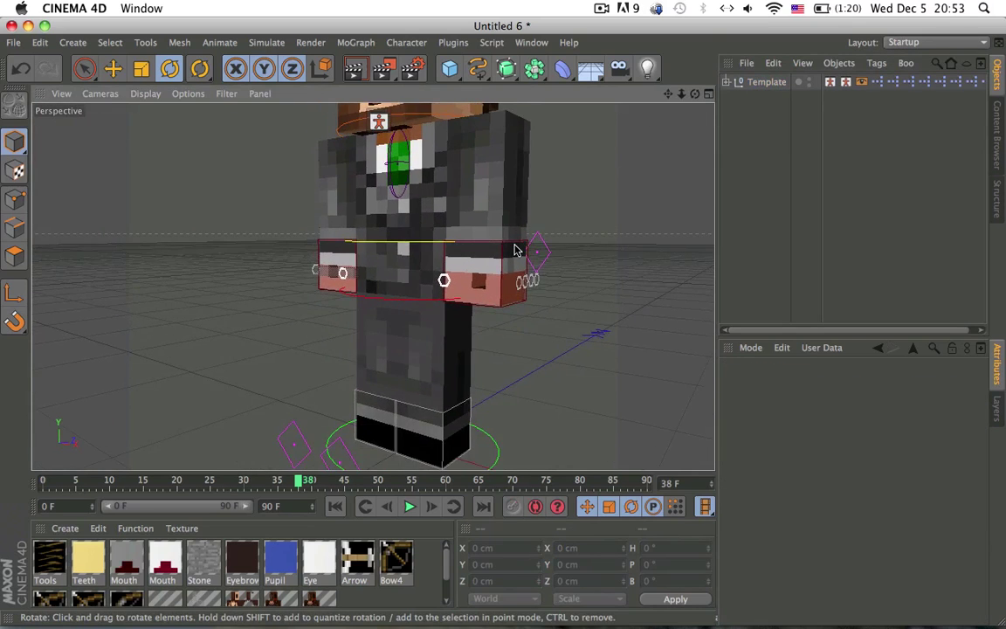
{"action": "scroll", "coordinate": [516, 245], "scroll_direction": "down", "scroll_amount": 2}
{"action": "left_click_drag", "start_coordinate": [499, 251], "coordinate": [472, 289], "text": "alt"}
{"action": "middle_click_drag", "start_coordinate": [623, 174], "coordinate": [590, 221], "text": "alt"}
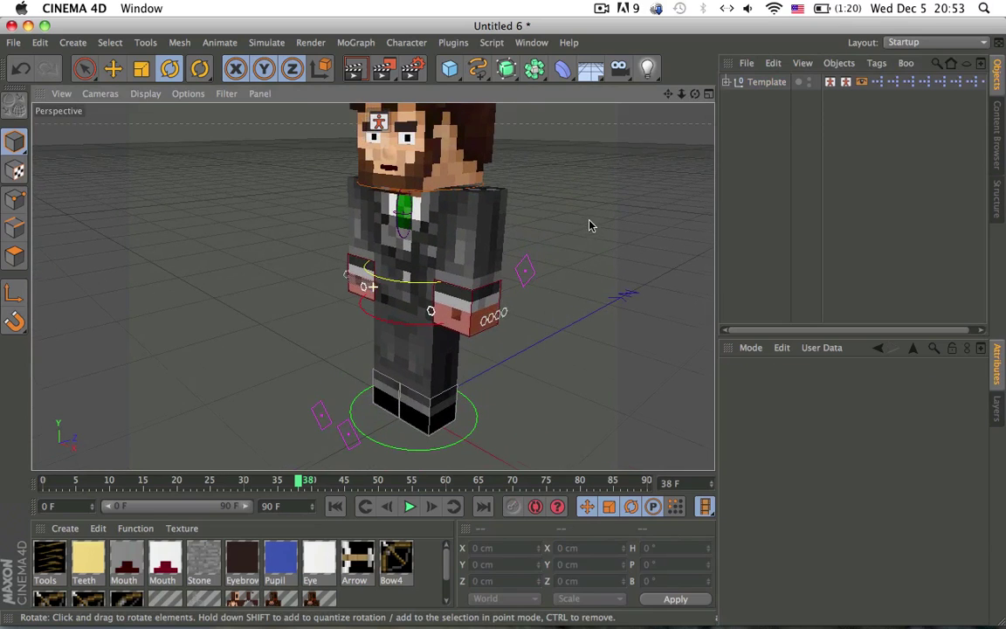
{"action": "left_click", "coordinate": [727, 83]}
{"action": "left_click", "coordinate": [730, 85]}
{"action": "left_click_drag", "start_coordinate": [573, 186], "coordinate": [562, 240], "text": "alt"}
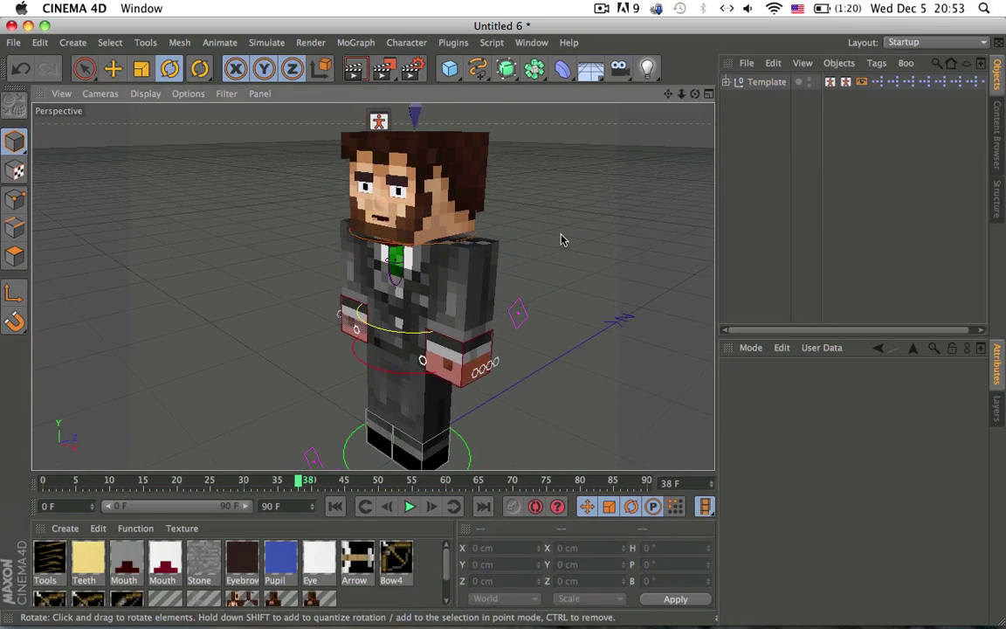
{"action": "left_click_drag", "start_coordinate": [485, 234], "coordinate": [508, 217], "text": "alt"}
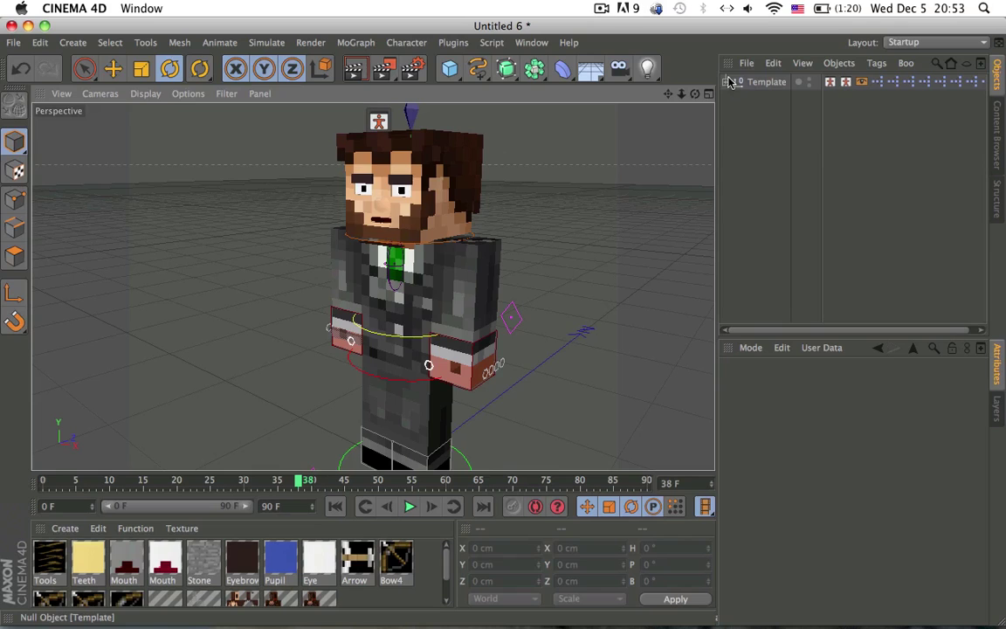
- Enable IK/FK Arms on the Template rig and open its FK Visual Selector
{"action": "left_click", "coordinate": [767, 82]}
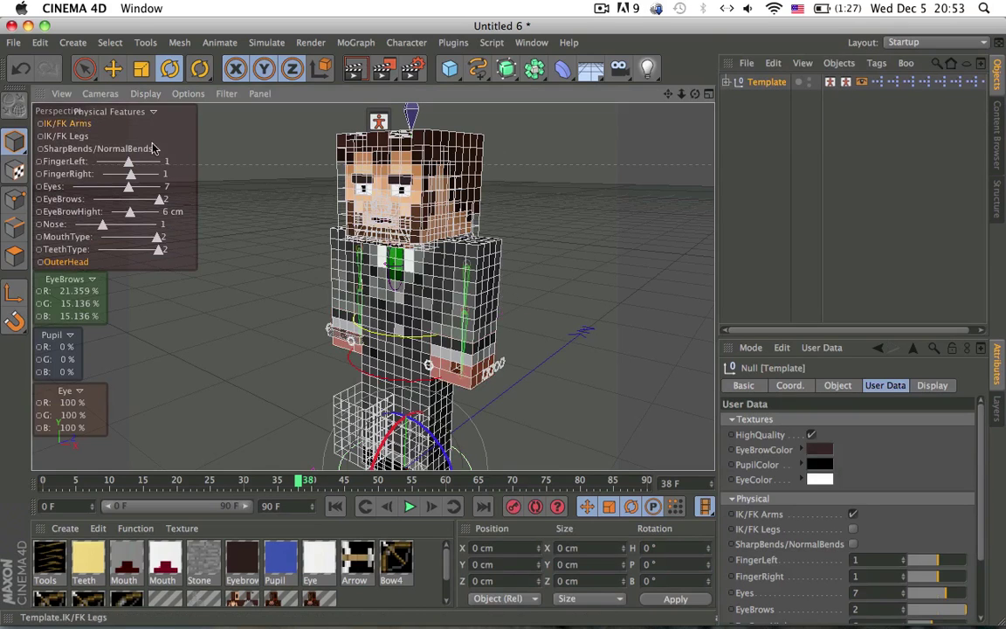
{"action": "left_click", "coordinate": [878, 115]}
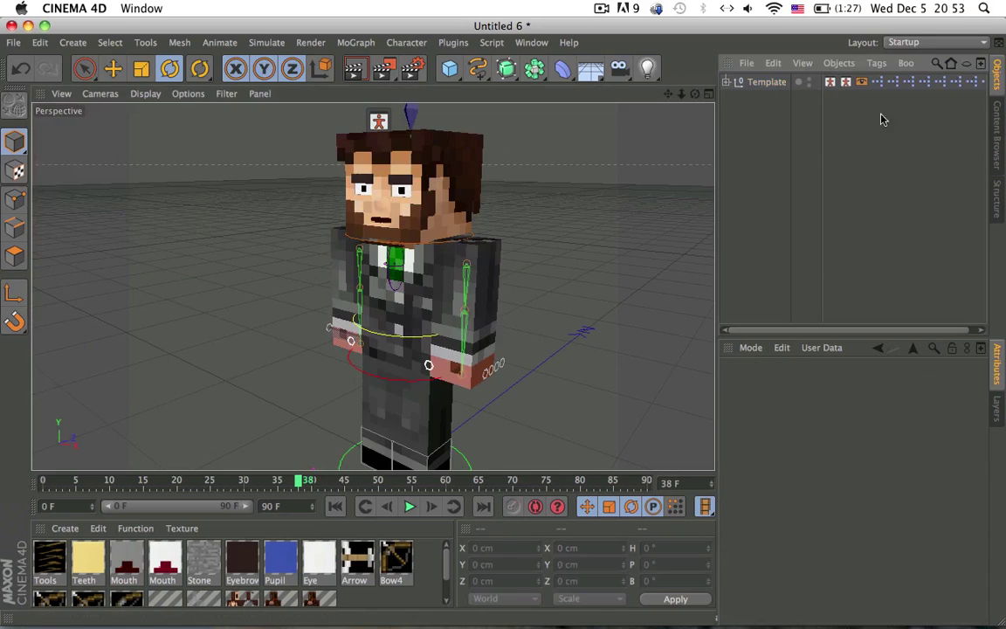
{"action": "double_click", "coordinate": [845, 83]}
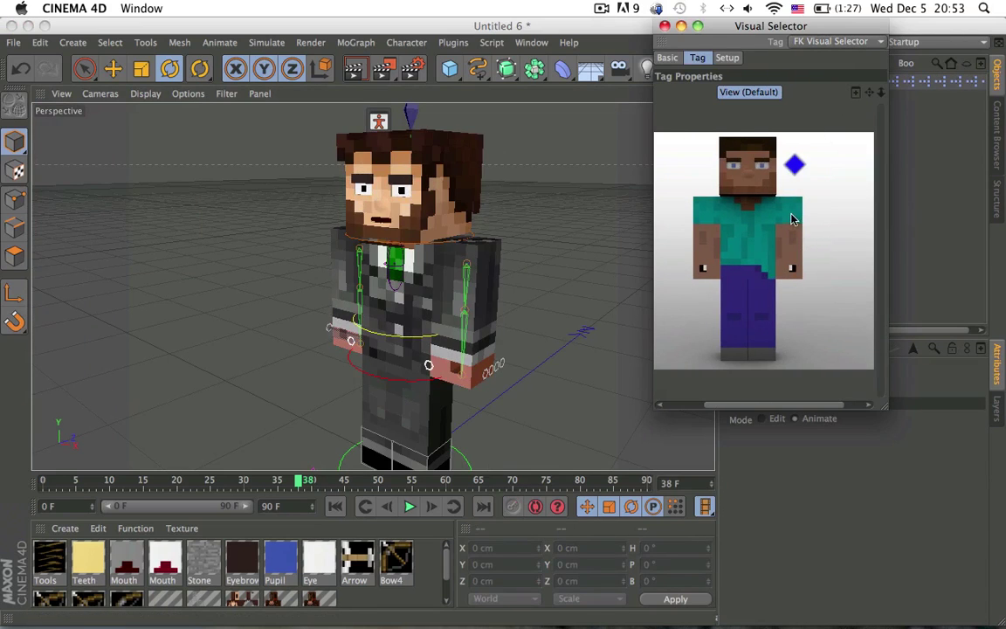
- Try rotating the left upper arm picked in the FK Visual Selector, undo the rotation and close the selector
{"action": "left_click", "coordinate": [792, 218]}
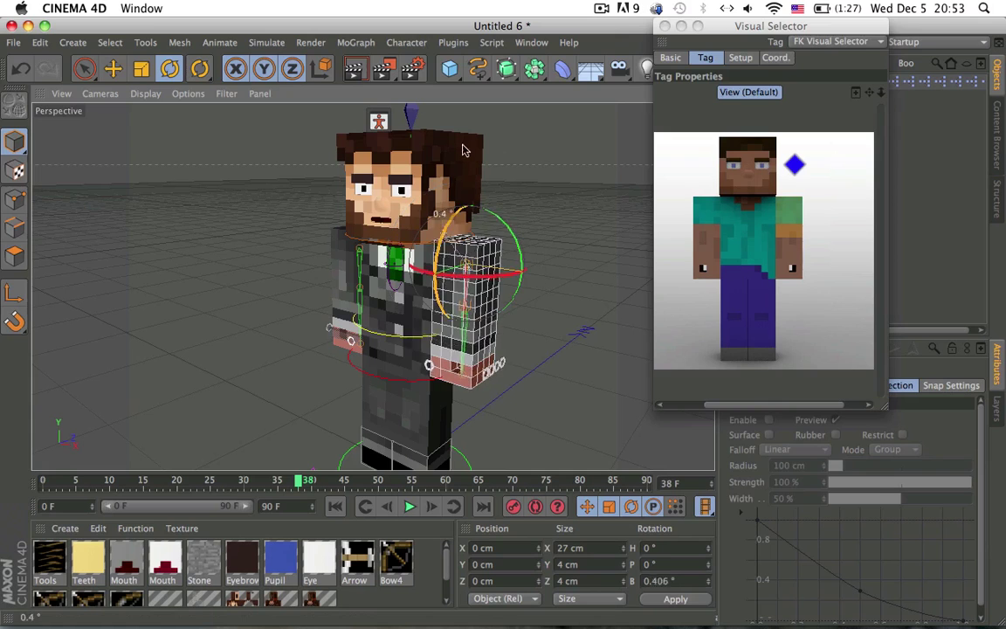
{"action": "left_click_drag", "start_coordinate": [463, 150], "coordinate": [508, 140]}
{"action": "key", "text": "super+z"}
{"action": "left_click", "coordinate": [665, 27]}
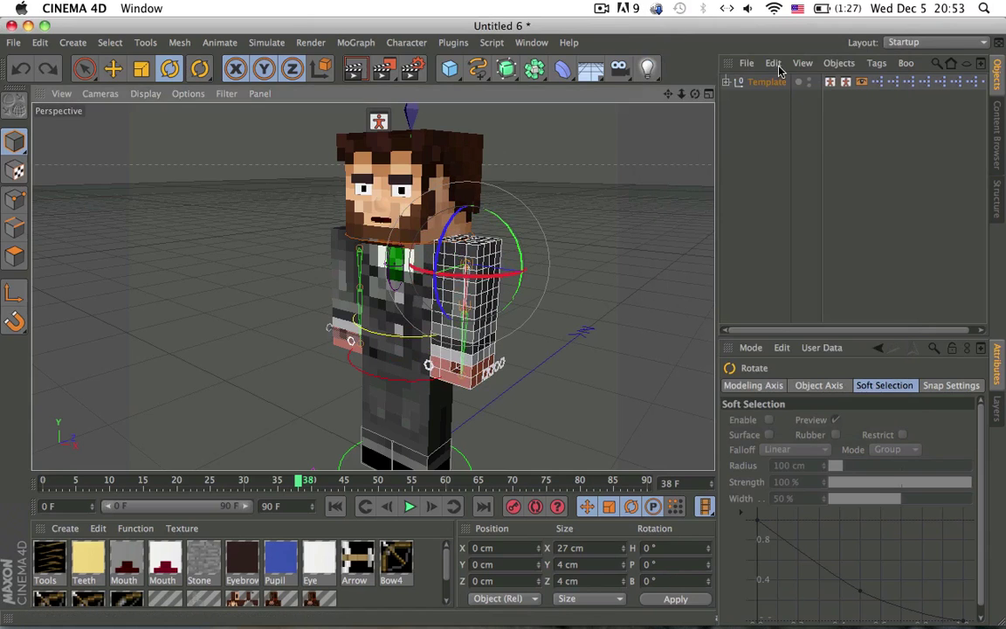
- Disable IK/FK Arms on the Template rig and clear the selection
{"action": "left_click", "coordinate": [776, 67]}
{"action": "left_click", "coordinate": [774, 66]}
{"action": "left_click", "coordinate": [769, 83]}
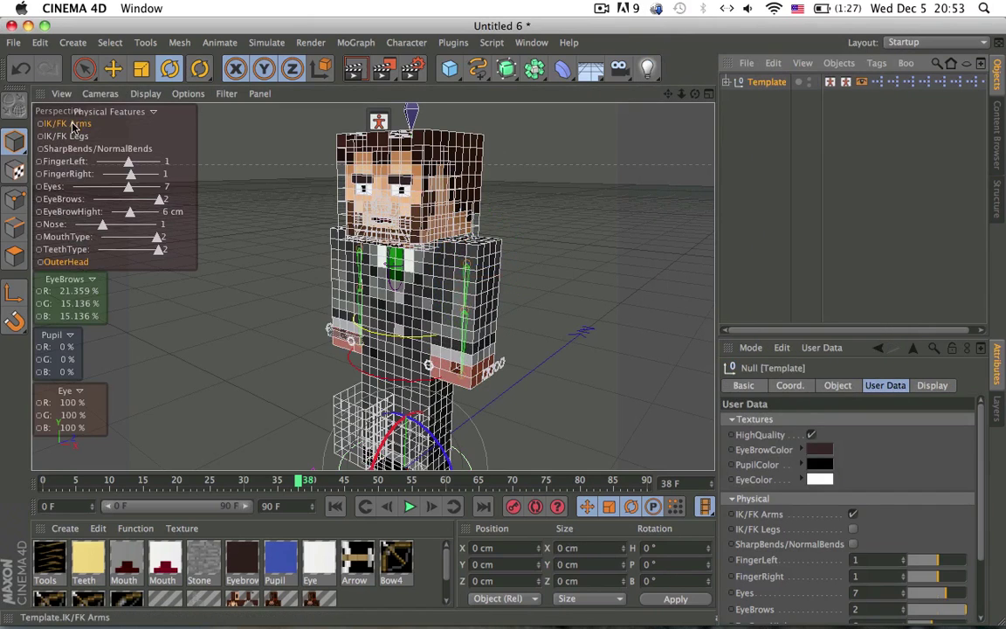
{"action": "left_click", "coordinate": [751, 191]}
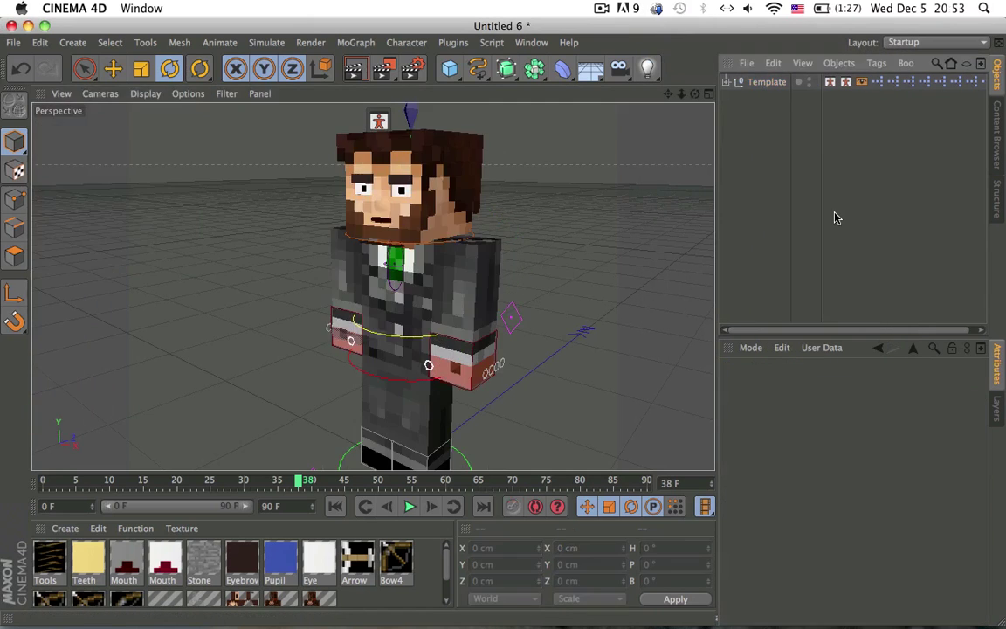
- Open the IK Visual Selector and pick the head hotspot, followed by the blue diamond for the facial controls
{"action": "double_click", "coordinate": [830, 82]}
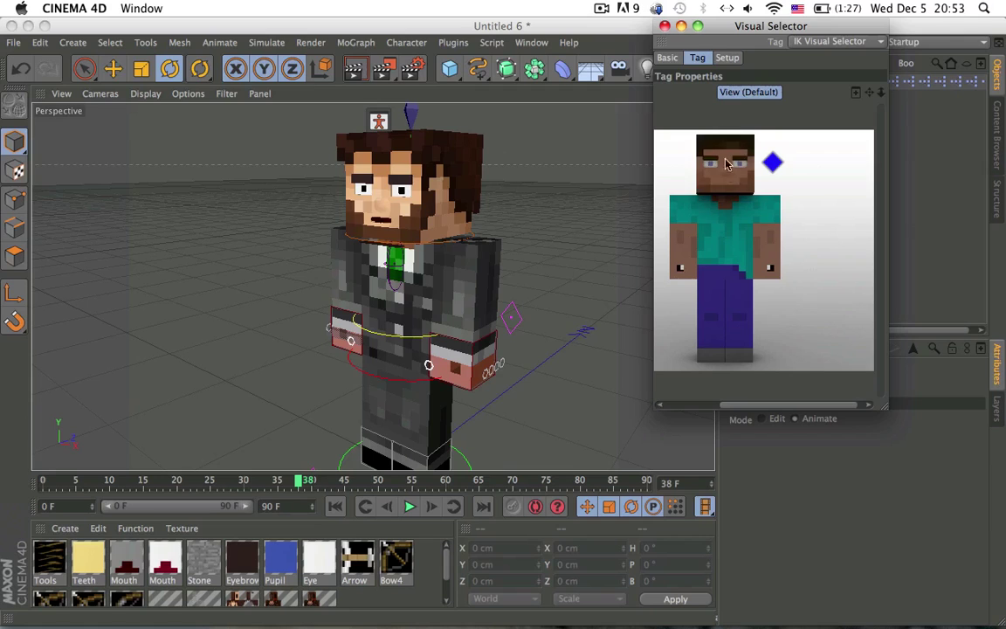
{"action": "left_click", "coordinate": [725, 159]}
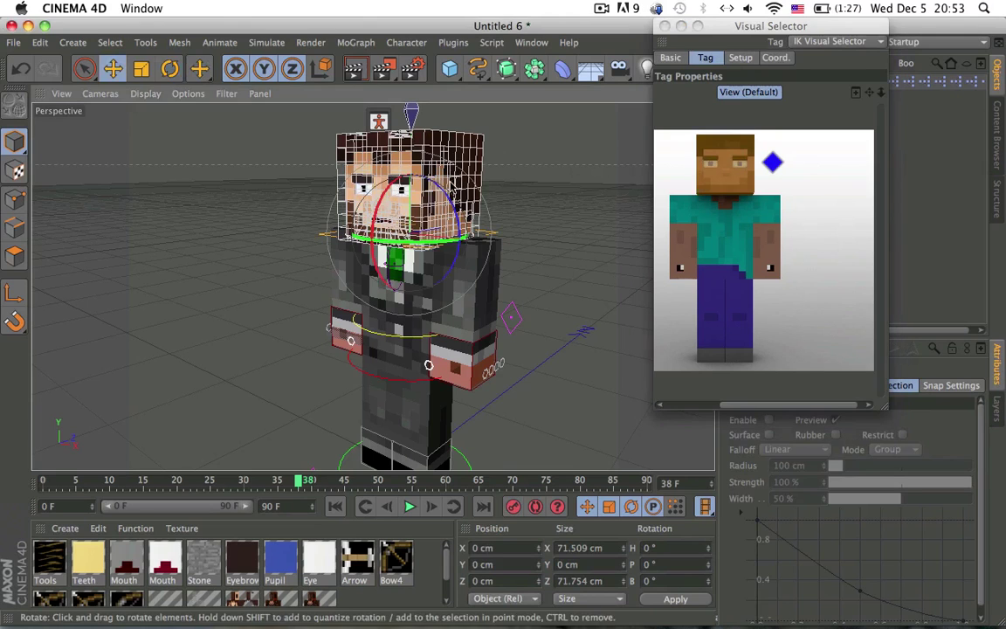
{"action": "left_click", "coordinate": [782, 225]}
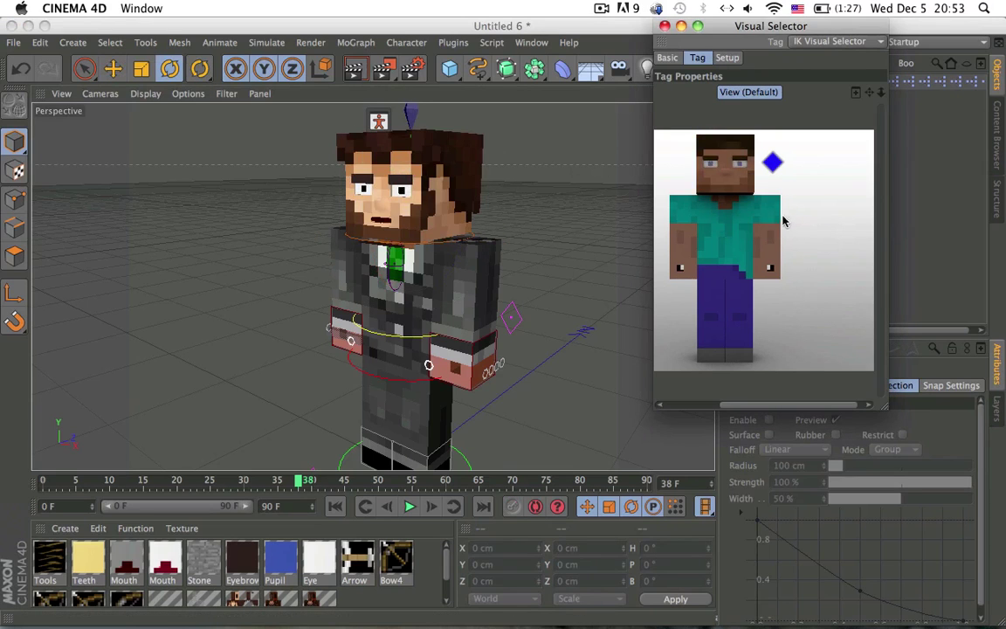
{"action": "left_click", "coordinate": [774, 160]}
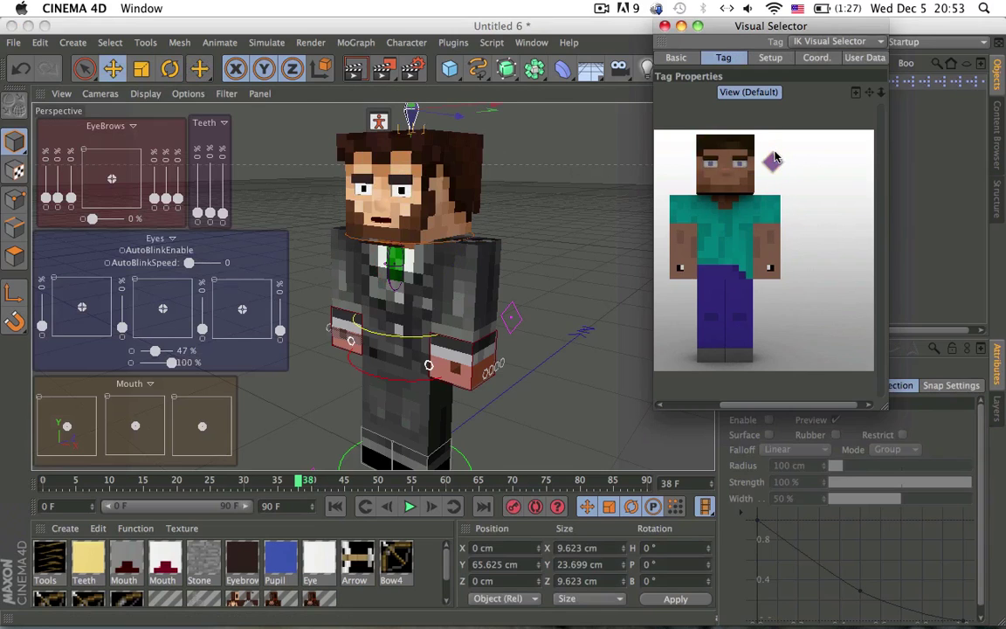
- Select the left forearm hotspot in the IK Visual Selector, try moving the arm goal and undo the move
{"action": "left_click_drag", "start_coordinate": [788, 306], "coordinate": [761, 257]}
{"action": "key", "text": "r"}
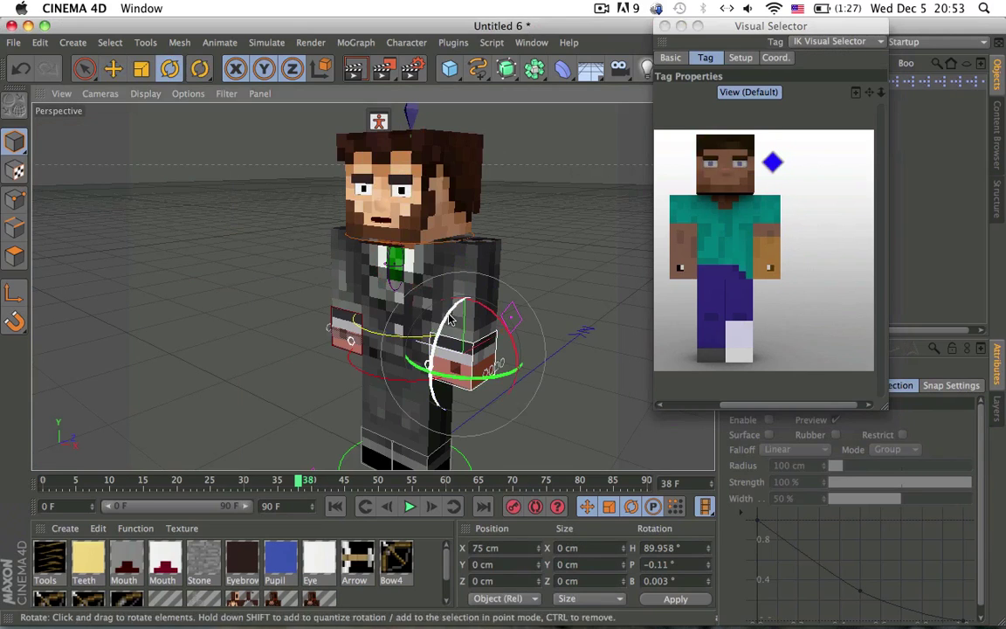
{"action": "left_click_drag", "start_coordinate": [444, 306], "coordinate": [353, 296]}
{"action": "key", "text": "e"}
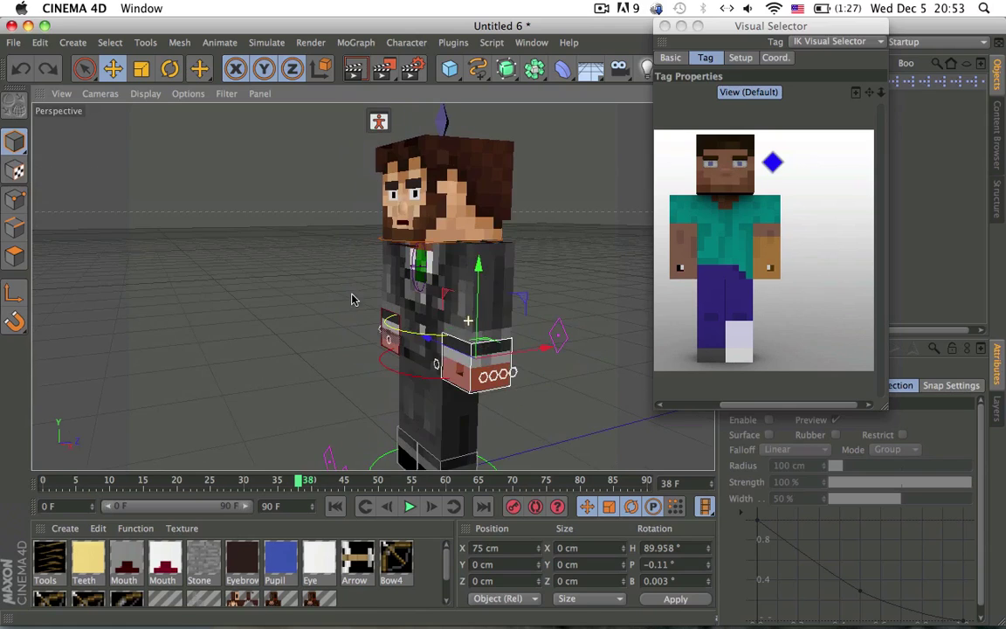
{"action": "left_click_drag", "start_coordinate": [522, 297], "coordinate": [507, 262]}
{"action": "key", "text": "super+z"}
- Try rotating the left arm goal to a heading of about 101° and moving it, undoing both changes
{"action": "middle_click_drag", "start_coordinate": [510, 370], "coordinate": [471, 269], "text": "alt"}
{"action": "key", "text": "r"}
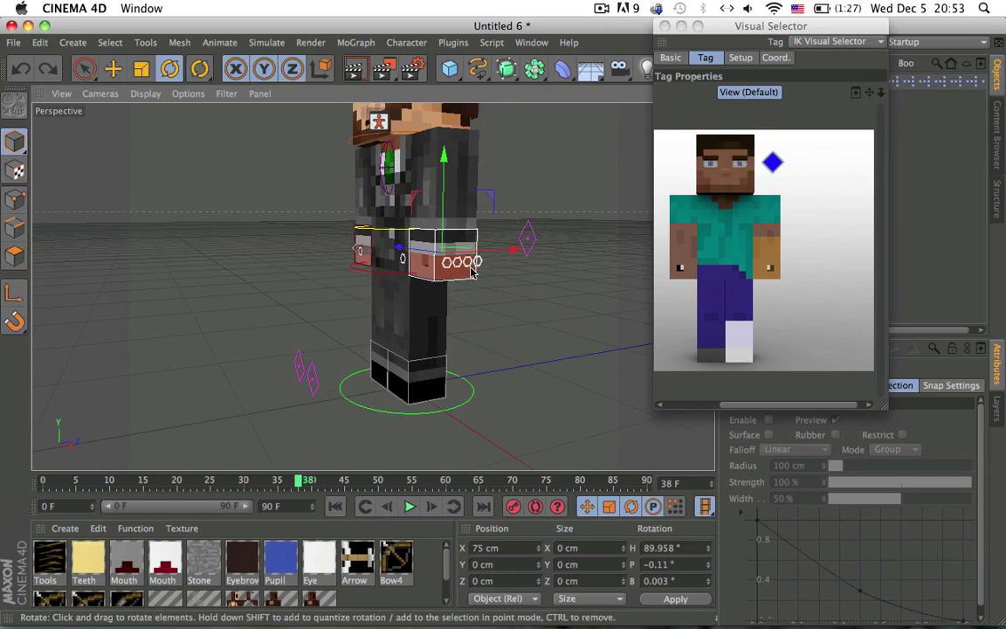
{"action": "left_click_drag", "start_coordinate": [477, 270], "coordinate": [495, 257]}
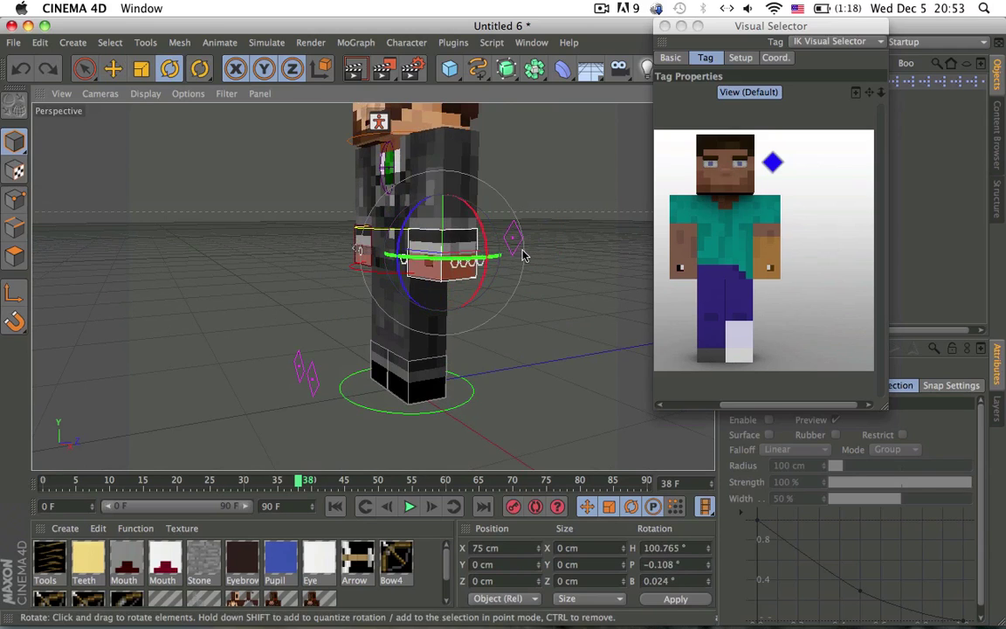
{"action": "key", "text": "super+z"}
{"action": "key", "text": "e"}
{"action": "left_click_drag", "start_coordinate": [491, 215], "coordinate": [404, 224]}
{"action": "key", "text": "ctrl+z"}
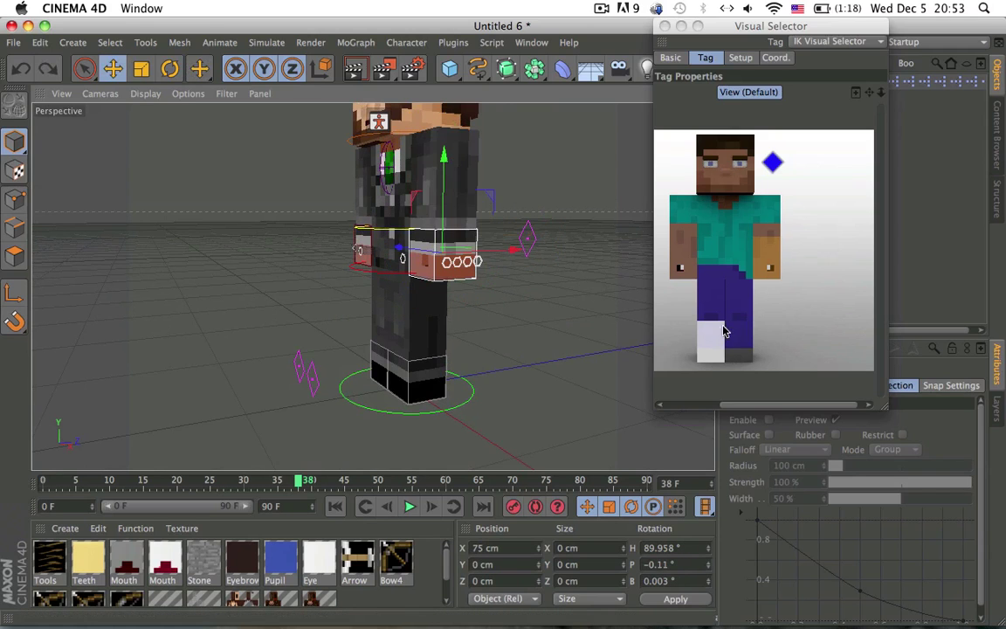
- Select the right upper arm hotspot in the IK Visual Selector, try moving the elbow pole and undo the move
{"action": "left_click", "coordinate": [677, 269]}
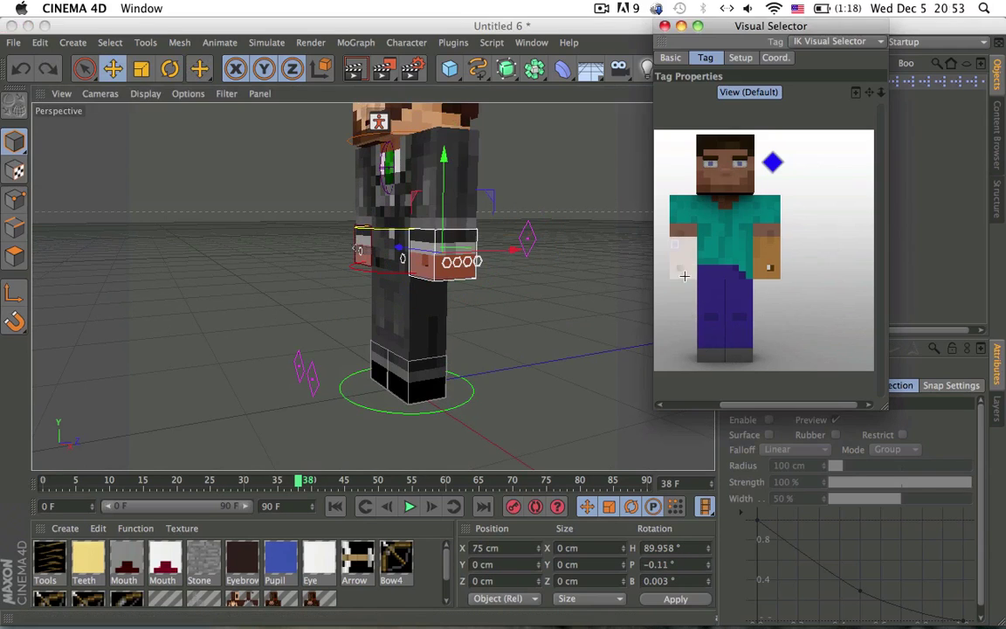
{"action": "left_click", "coordinate": [683, 213]}
{"action": "left_click_drag", "start_coordinate": [372, 286], "coordinate": [390, 267], "text": "alt"}
{"action": "left_click_drag", "start_coordinate": [566, 244], "coordinate": [533, 240]}
{"action": "key", "text": "super+z"}
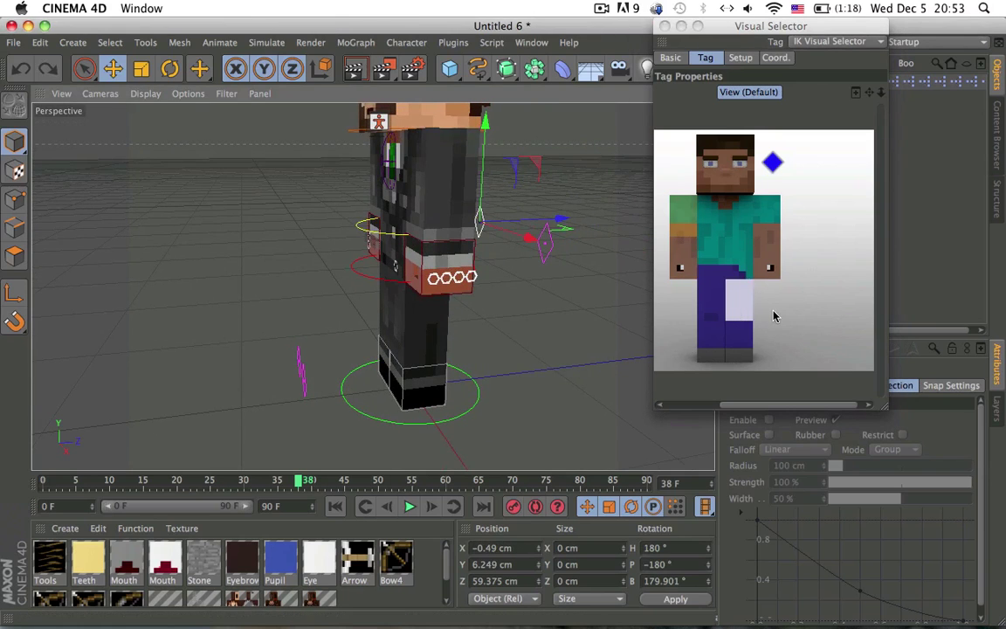
- Select the left thigh hotspot for the knee pole and close the IK Visual Selector
{"action": "left_click", "coordinate": [730, 305]}
{"action": "left_click", "coordinate": [729, 305]}
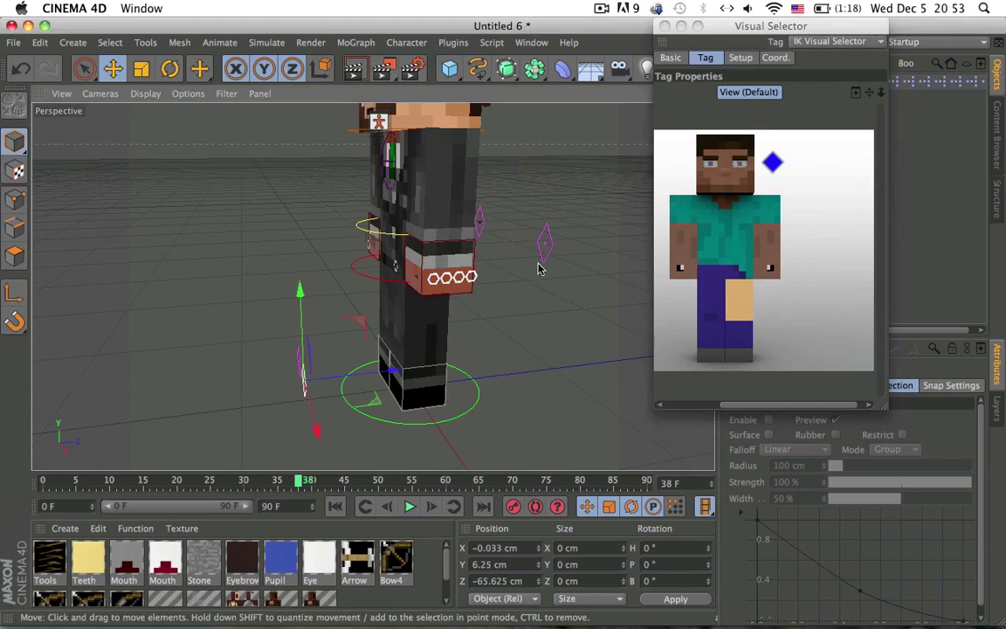
{"action": "left_click", "coordinate": [664, 26]}
- Reopen the IK Visual Selector and switch its setup mode to Edit
{"action": "double_click", "coordinate": [834, 80]}
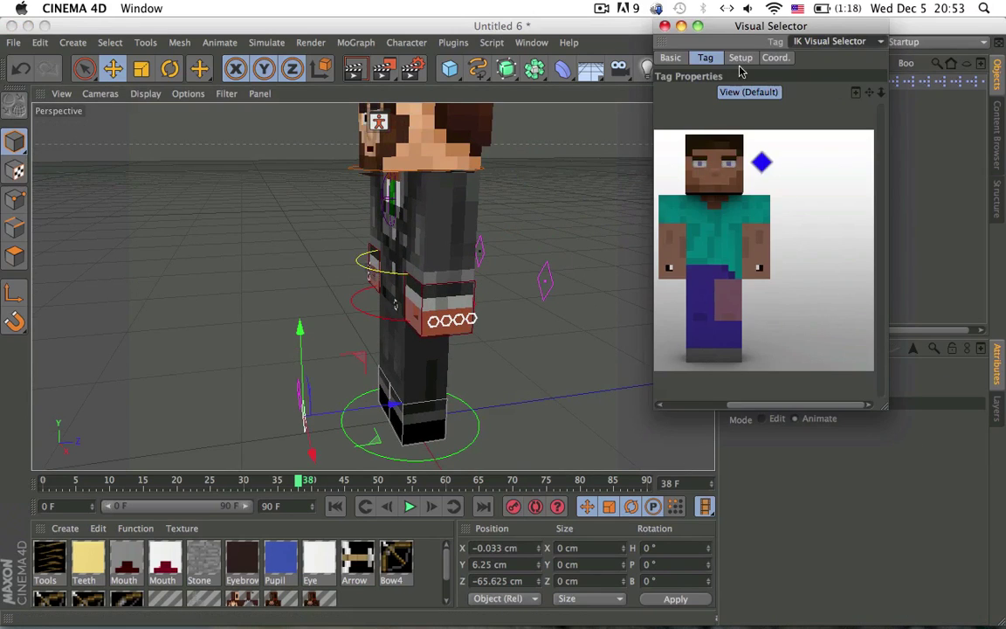
{"action": "left_click", "coordinate": [743, 58]}
{"action": "left_click", "coordinate": [710, 91]}
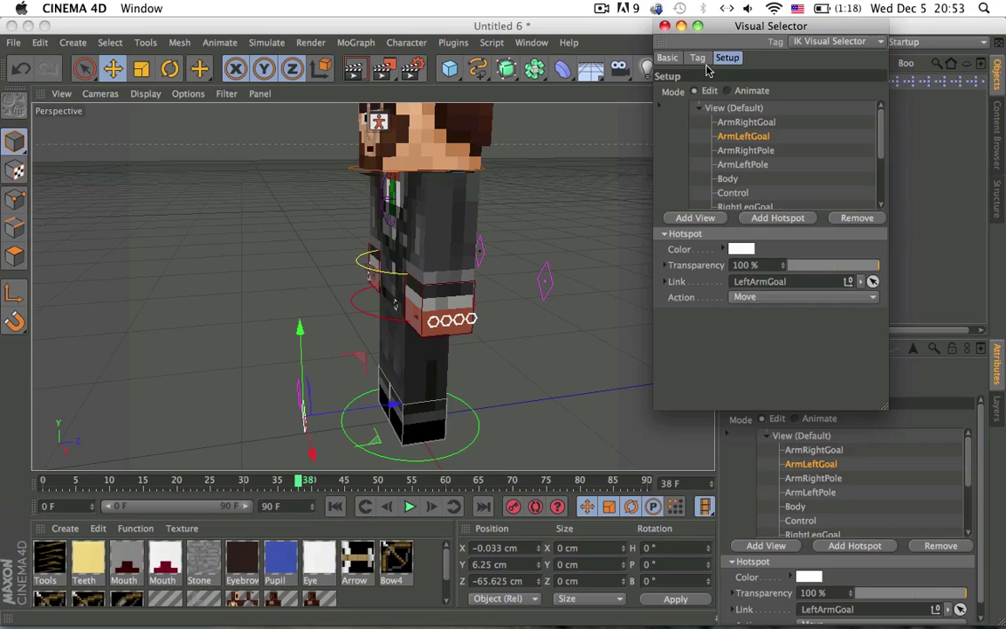
- Inspect the ArmRightGoal, ArmLeftGoal, ArmRightPole and ArmLeftPole hotspot settings in the IK Visual Selector
{"action": "left_click_drag", "start_coordinate": [709, 26], "coordinate": [633, 26]}
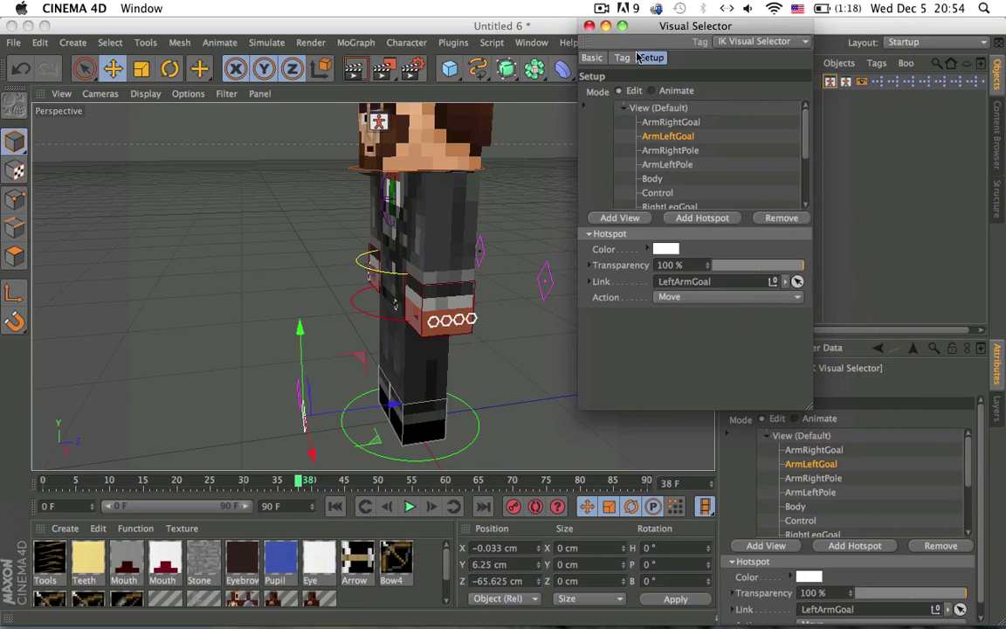
{"action": "left_click", "coordinate": [690, 152]}
{"action": "left_click", "coordinate": [673, 123]}
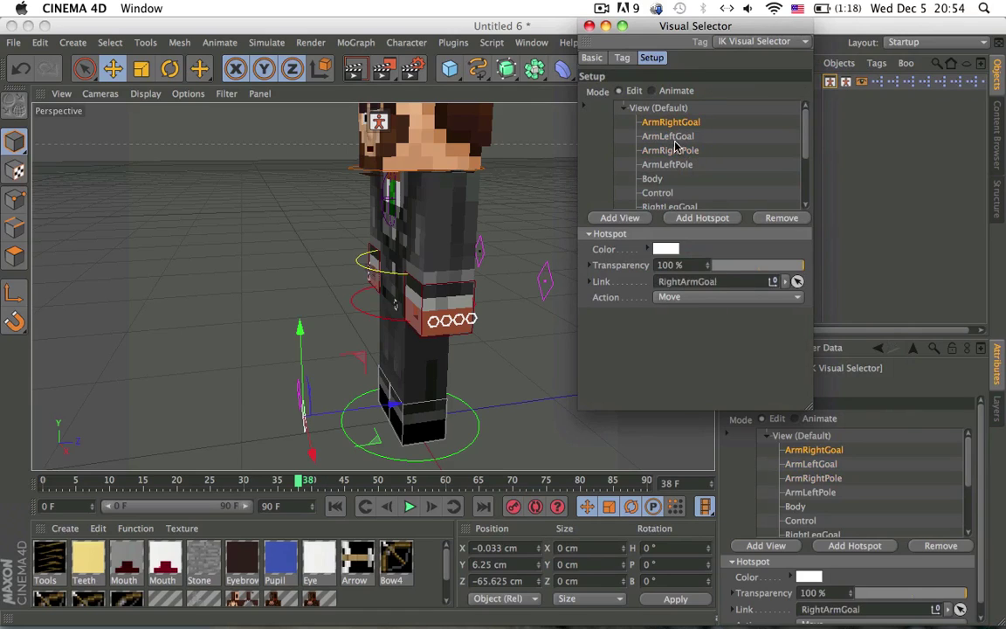
{"action": "left_click", "coordinate": [674, 137]}
{"action": "left_click", "coordinate": [676, 150]}
{"action": "left_click", "coordinate": [678, 164]}
{"action": "left_click_drag", "start_coordinate": [808, 156], "coordinate": [794, 97]}
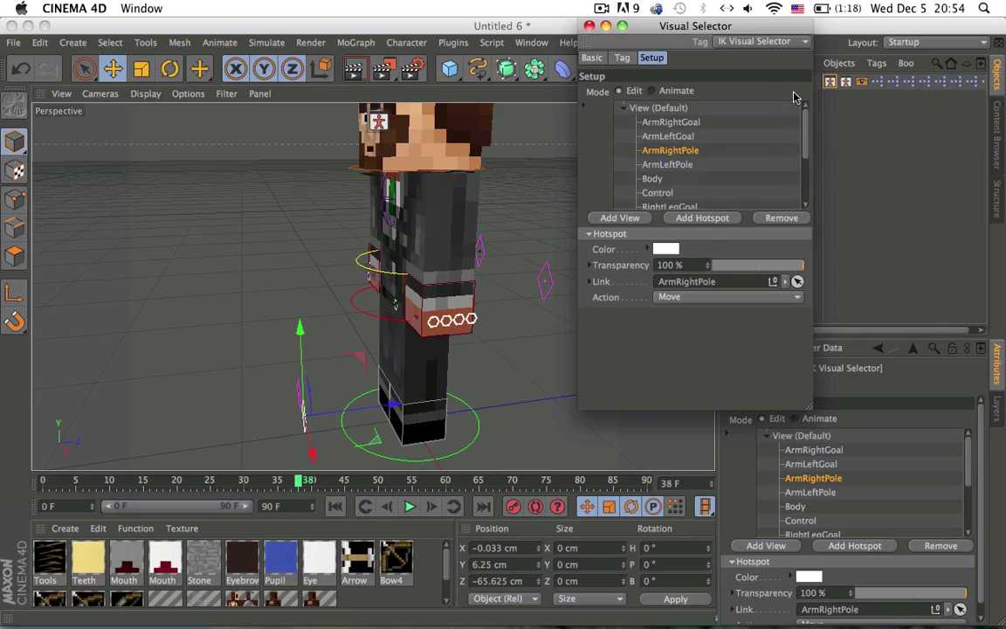
- Switch the IK Visual Selector's setup mode back to Animate and close its window, leaving nothing selected
{"action": "left_click", "coordinate": [695, 96]}
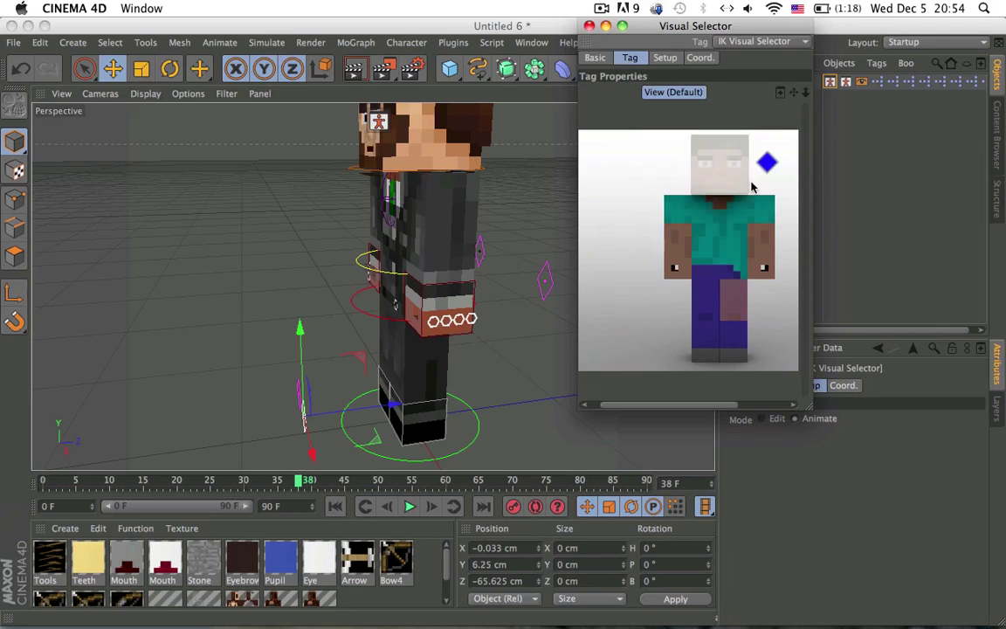
{"action": "left_click", "coordinate": [591, 26]}
{"action": "left_click", "coordinate": [869, 203]}
{"action": "middle_click_drag", "start_coordinate": [469, 254], "coordinate": [475, 328], "text": "alt"}
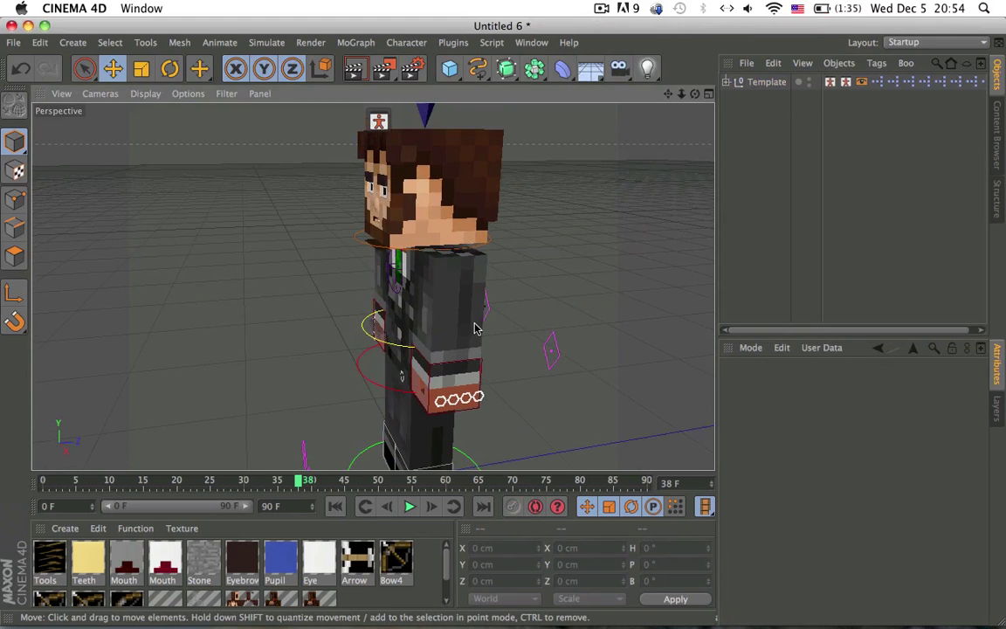
{"action": "left_click_drag", "start_coordinate": [447, 280], "coordinate": [473, 267], "text": "alt"}
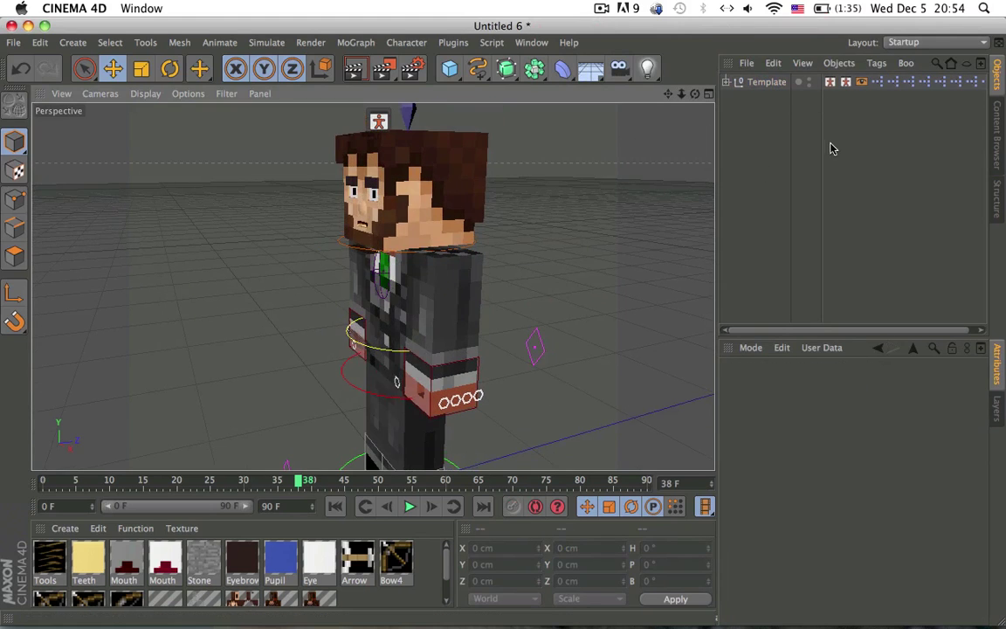
- Select the FK Visual Selector tag on the Template object and expand Template to its top-level child groups
{"action": "left_click", "coordinate": [726, 81]}
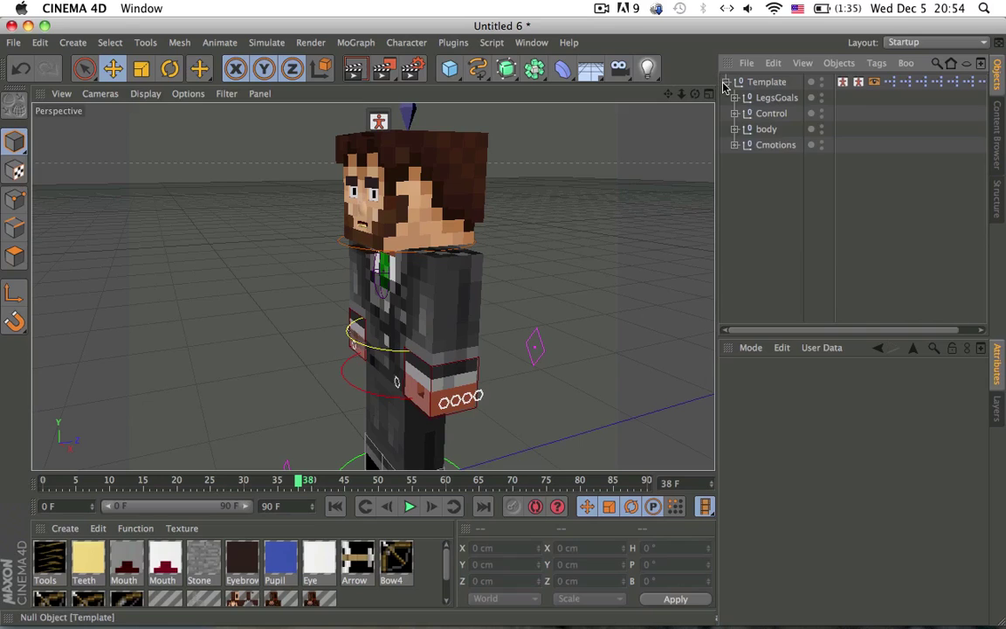
{"action": "left_click", "coordinate": [735, 81]}
{"action": "left_click", "coordinate": [846, 84]}
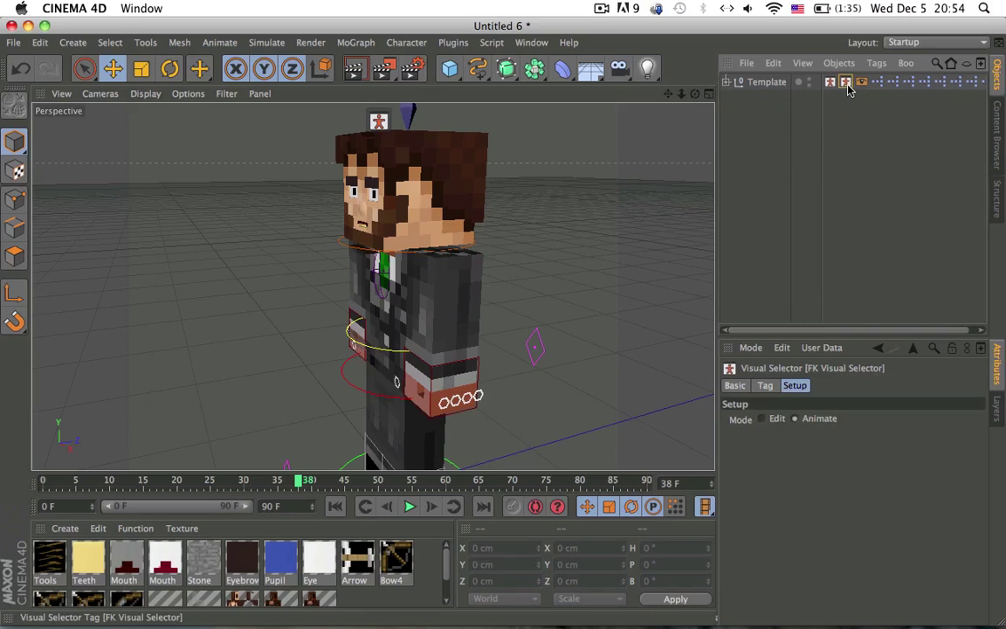
{"action": "left_click", "coordinate": [726, 83]}
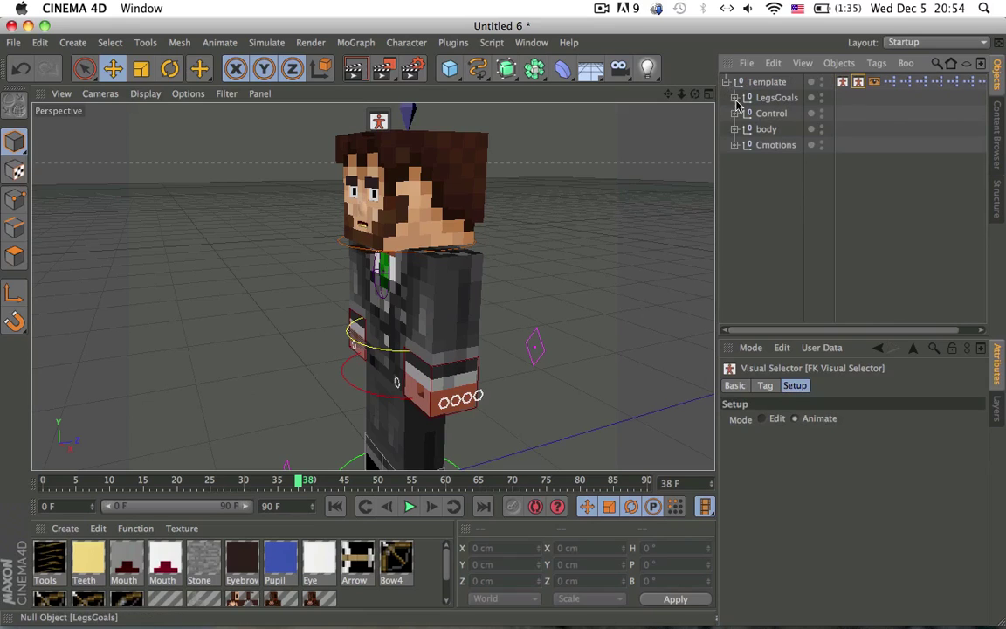
{"action": "left_click", "coordinate": [736, 114]}
{"action": "left_click", "coordinate": [736, 113]}
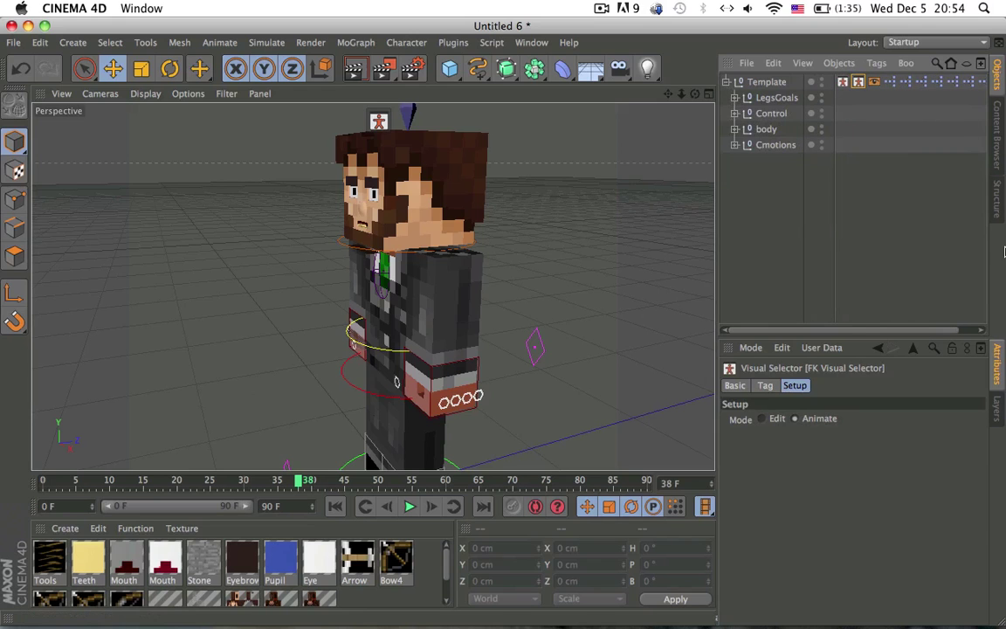
- Display the scene's layer list and toggle the LockBody layer's viewport visibility off and back on
{"action": "left_click_drag", "start_coordinate": [465, 295], "coordinate": [494, 300], "text": "alt"}
{"action": "right_click_drag", "start_coordinate": [425, 258], "coordinate": [394, 266], "text": "alt"}
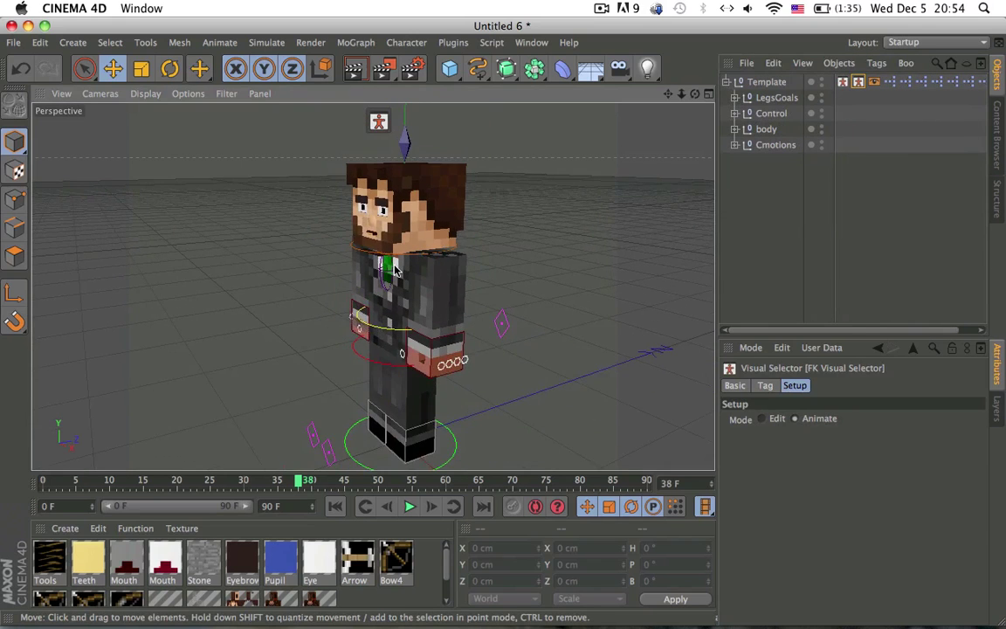
{"action": "left_click_drag", "start_coordinate": [396, 271], "coordinate": [463, 258], "text": "alt"}
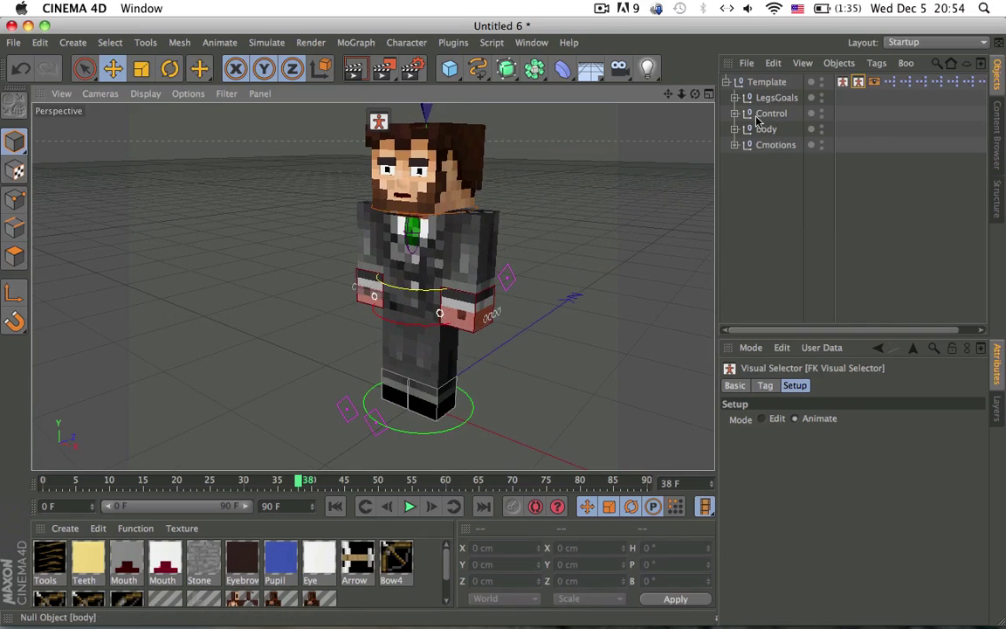
{"action": "left_click", "coordinate": [999, 405]}
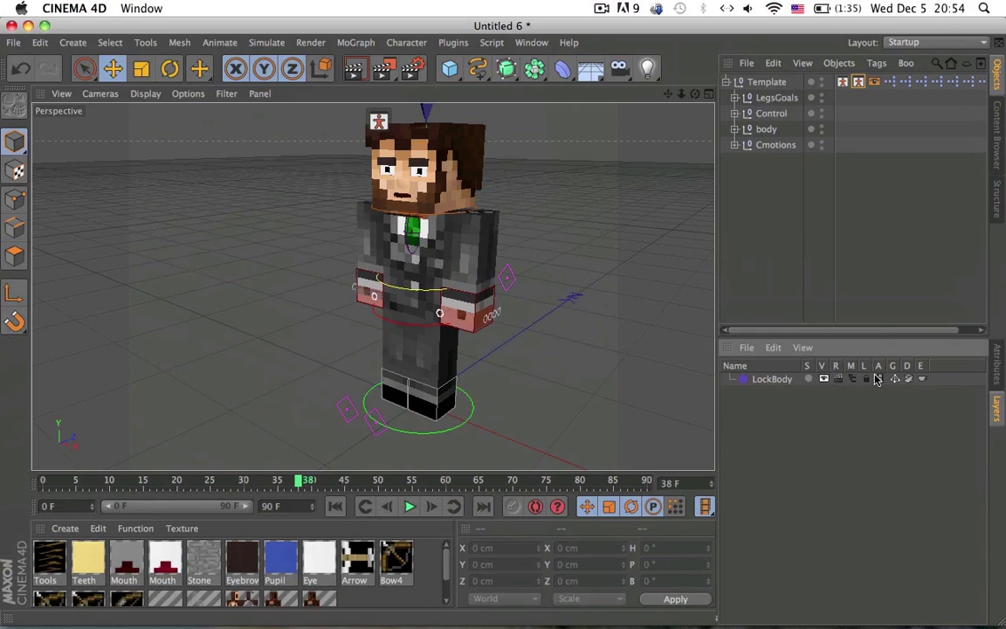
{"action": "left_click", "coordinate": [825, 381]}
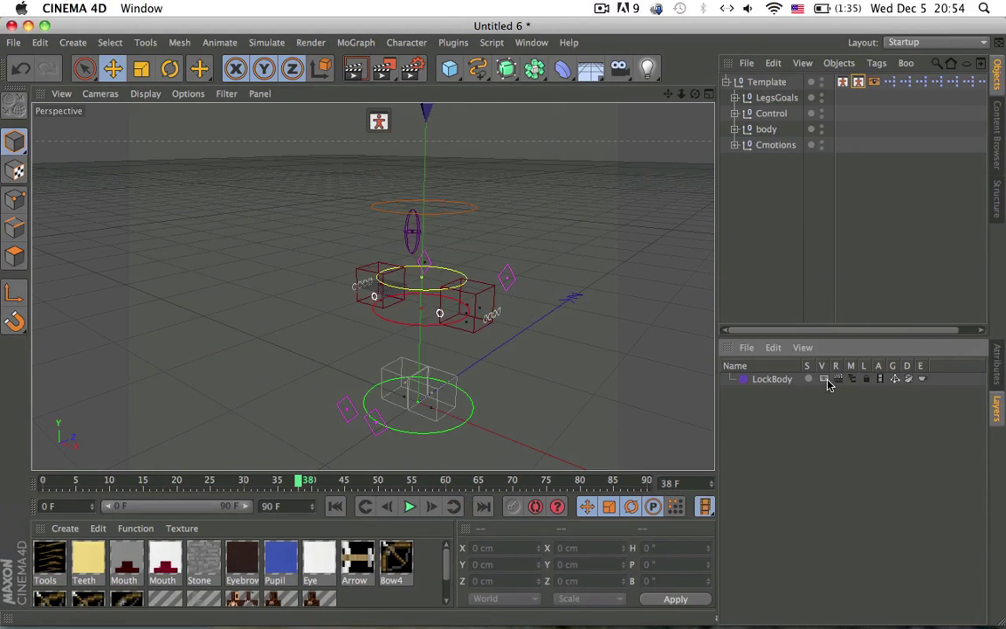
{"action": "left_click", "coordinate": [826, 381]}
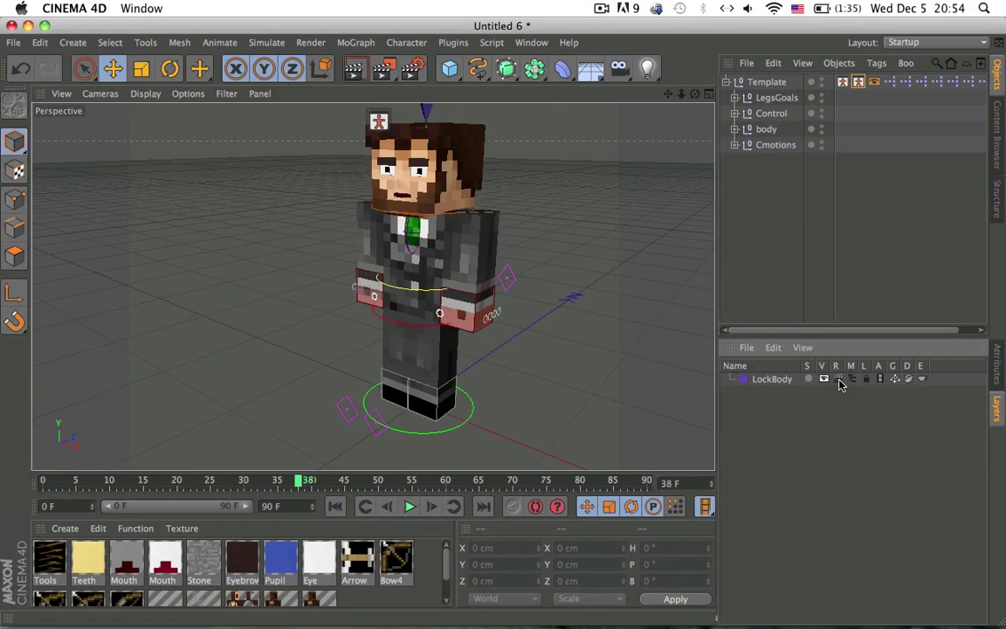
- Test the LockBody layer's generator and deformer switches, restoring each setting
{"action": "left_click", "coordinate": [905, 383]}
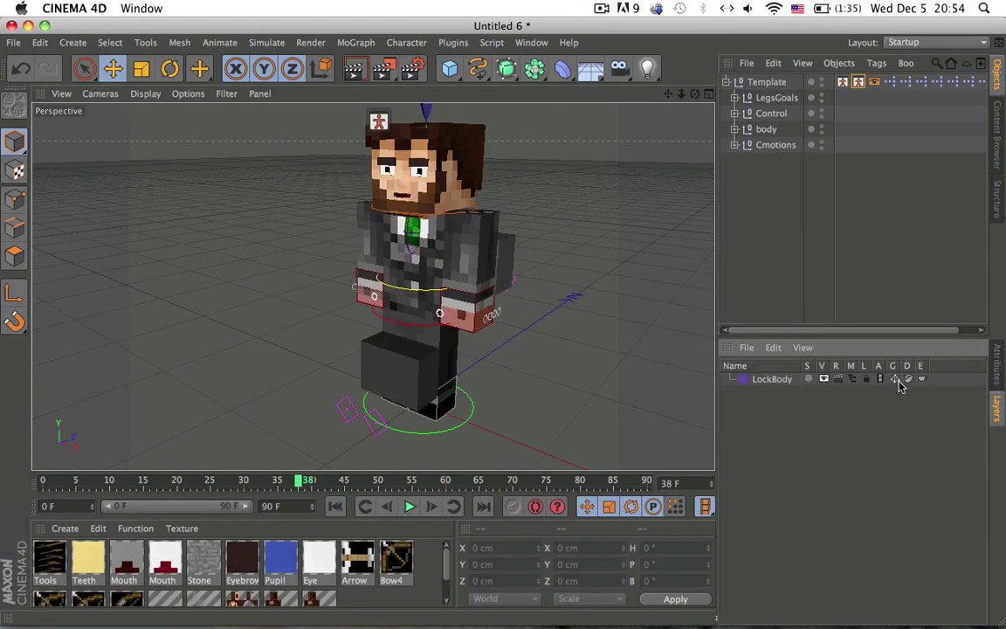
{"action": "left_click", "coordinate": [899, 381]}
{"action": "left_click", "coordinate": [910, 381]}
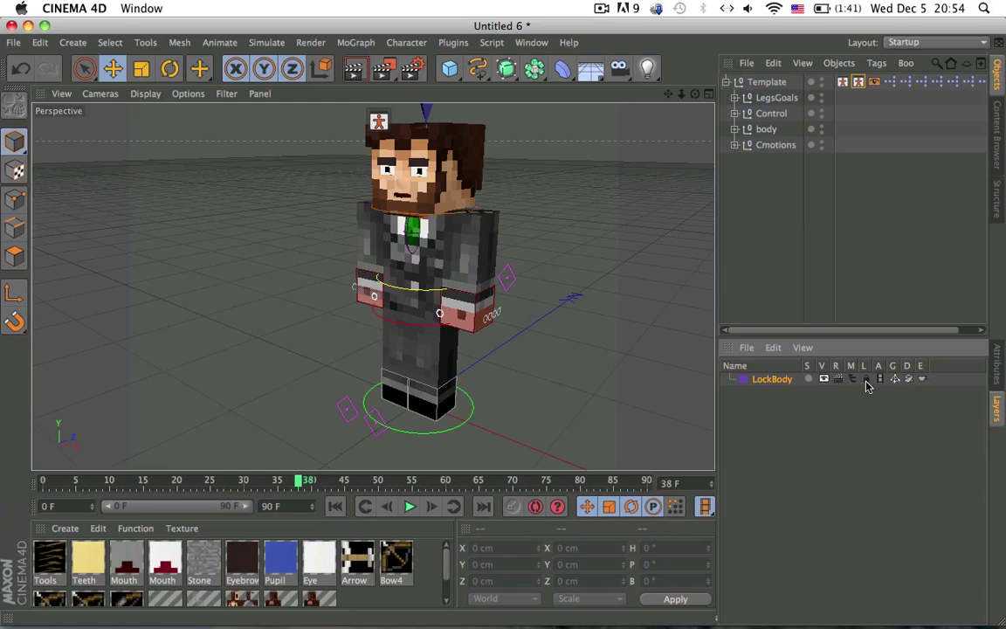
- Unlock the LockBody layer and try selecting the arm and leg meshes directly in the viewport
{"action": "left_click", "coordinate": [463, 298]}
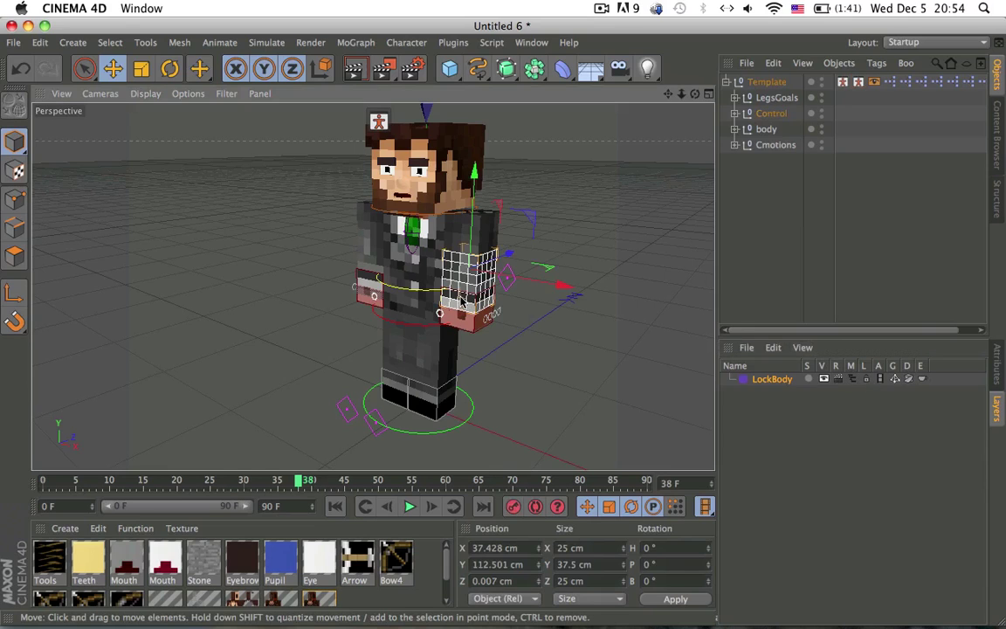
{"action": "left_click", "coordinate": [456, 236]}
{"action": "left_click", "coordinate": [382, 280]}
{"action": "left_click", "coordinate": [393, 347]}
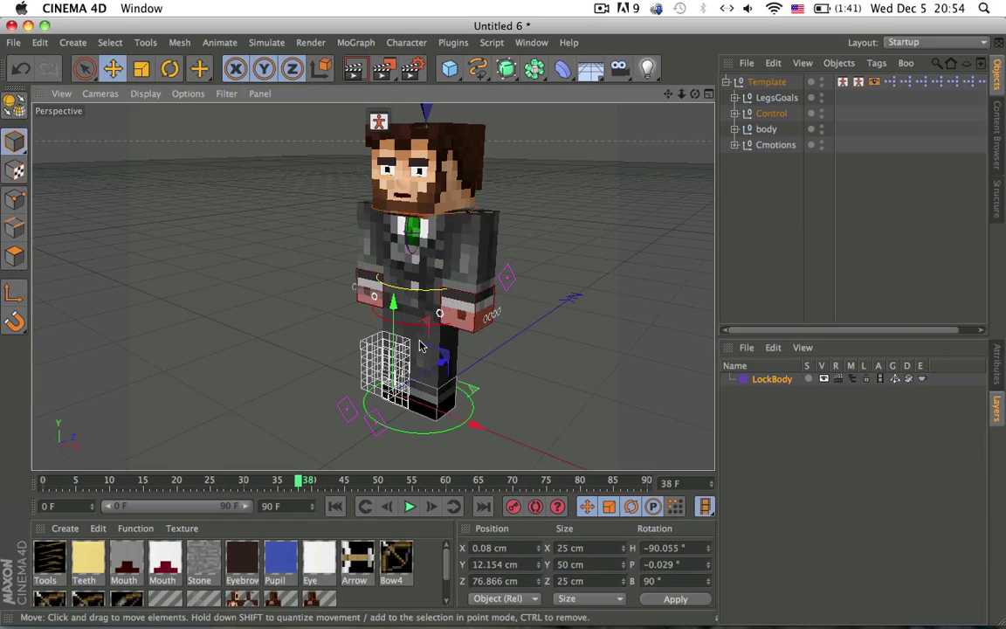
{"action": "left_click", "coordinate": [421, 343]}
{"action": "left_click", "coordinate": [486, 341]}
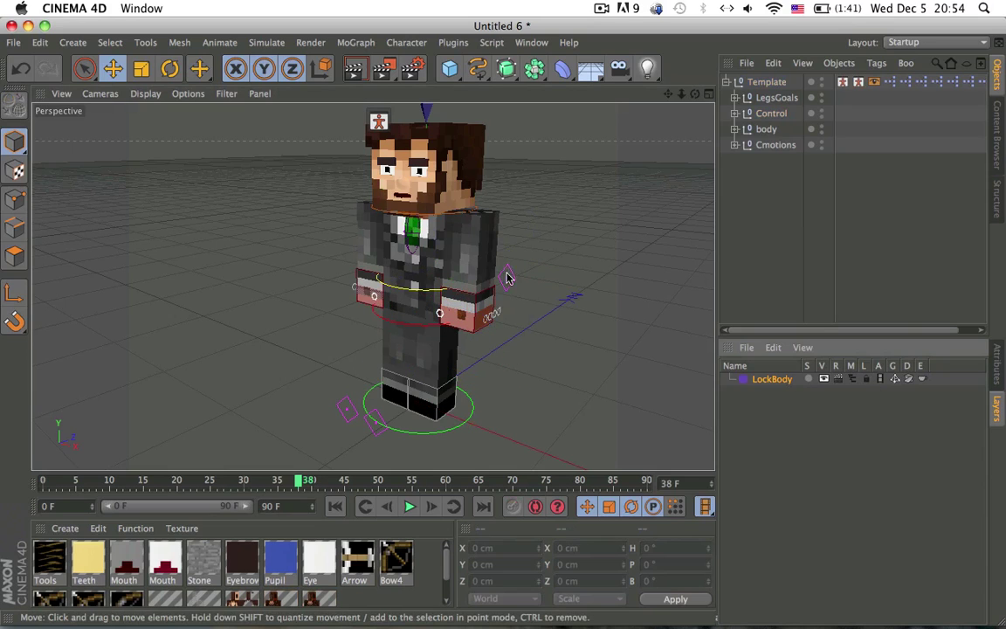
- Test selecting body parts with LockBody locked, select the left thigh with it unlocked, and relock the layer
{"action": "left_click", "coordinate": [458, 318]}
{"action": "left_click", "coordinate": [410, 248]}
{"action": "left_click", "coordinate": [586, 384]}
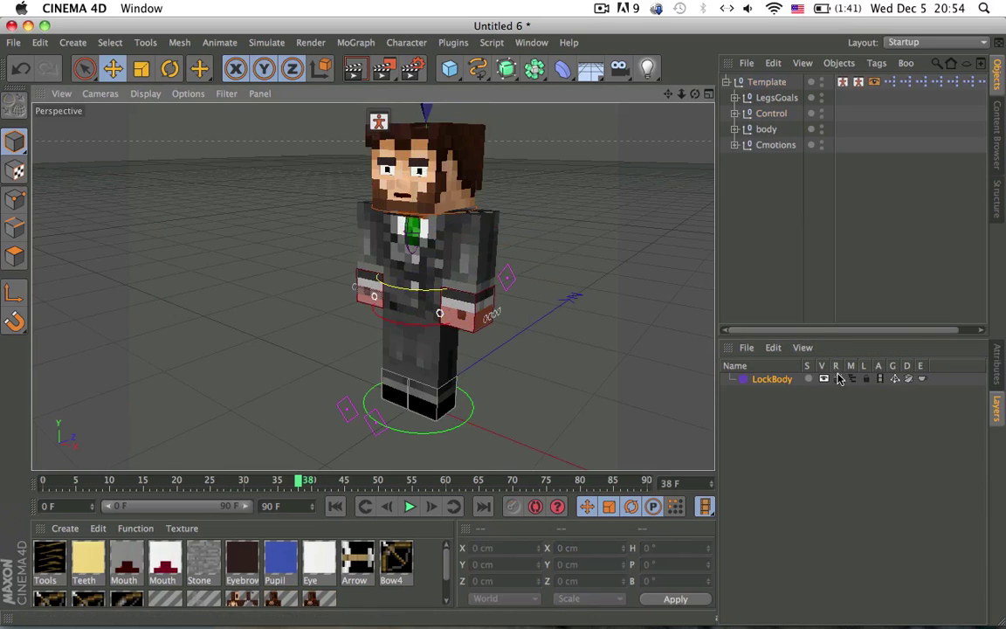
{"action": "left_click", "coordinate": [432, 341]}
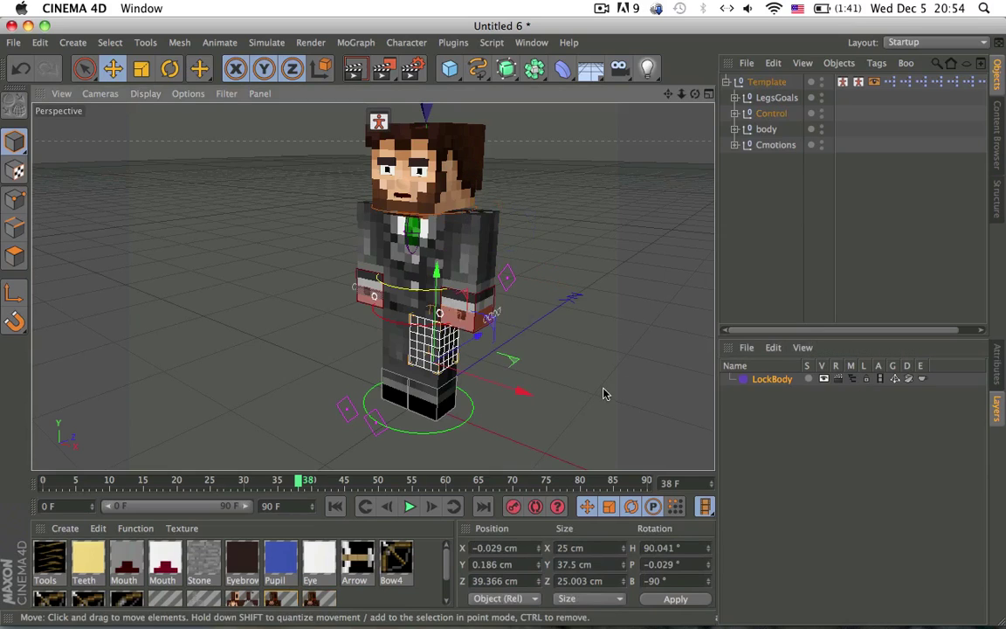
{"action": "left_click", "coordinate": [879, 378]}
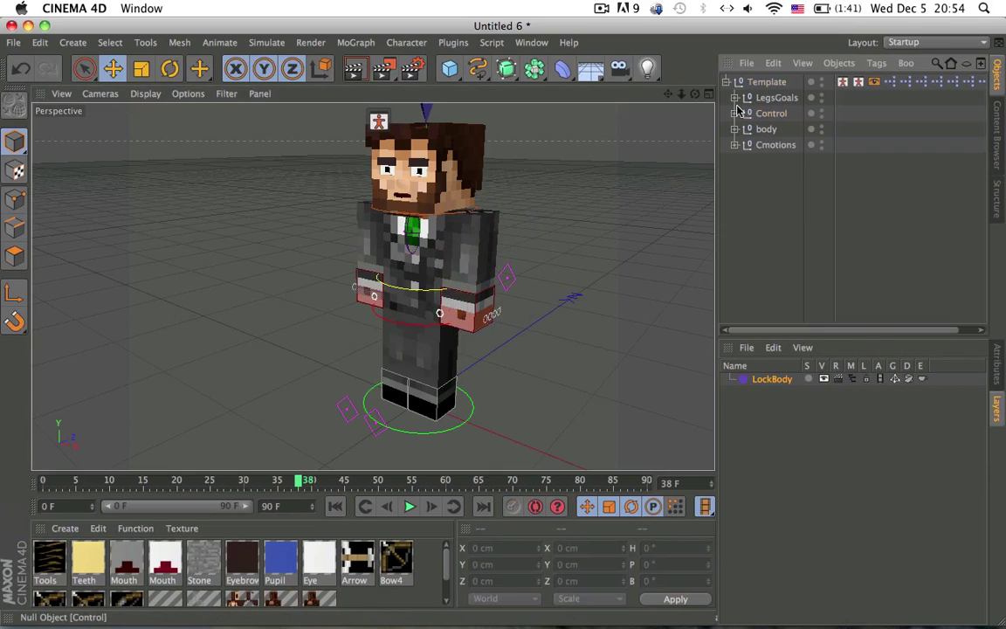
- Browse to the rig's 3.Extras folder in the Content Browser
{"action": "left_click", "coordinate": [999, 140]}
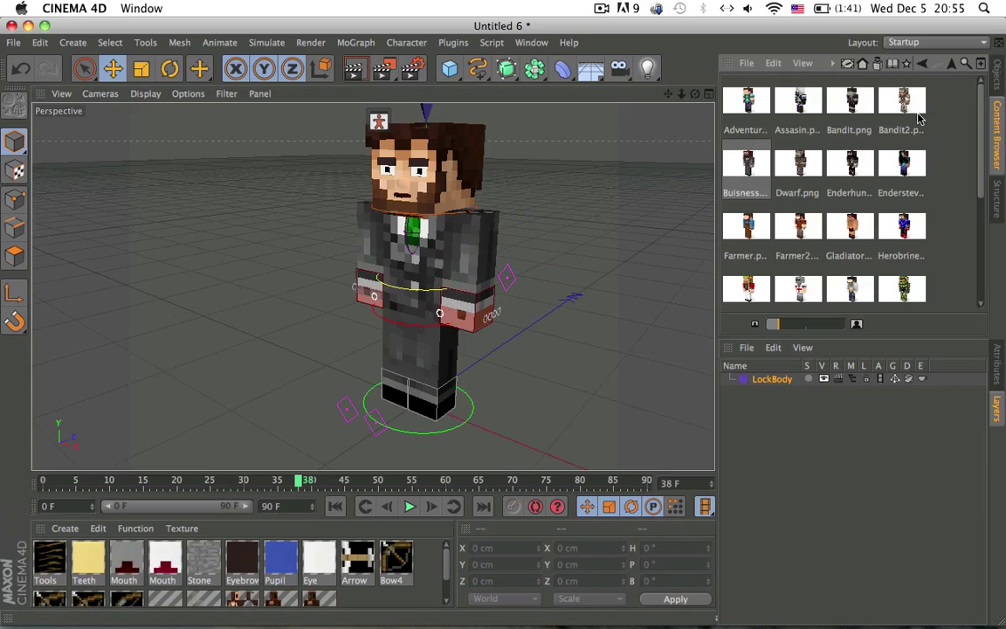
{"action": "left_click", "coordinate": [952, 65]}
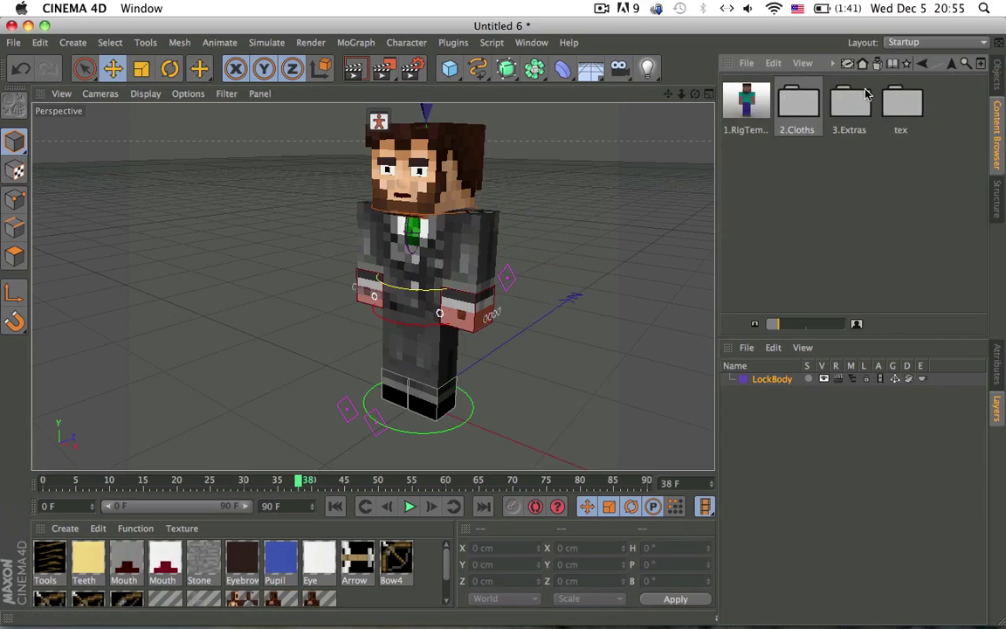
{"action": "double_click", "coordinate": [865, 96]}
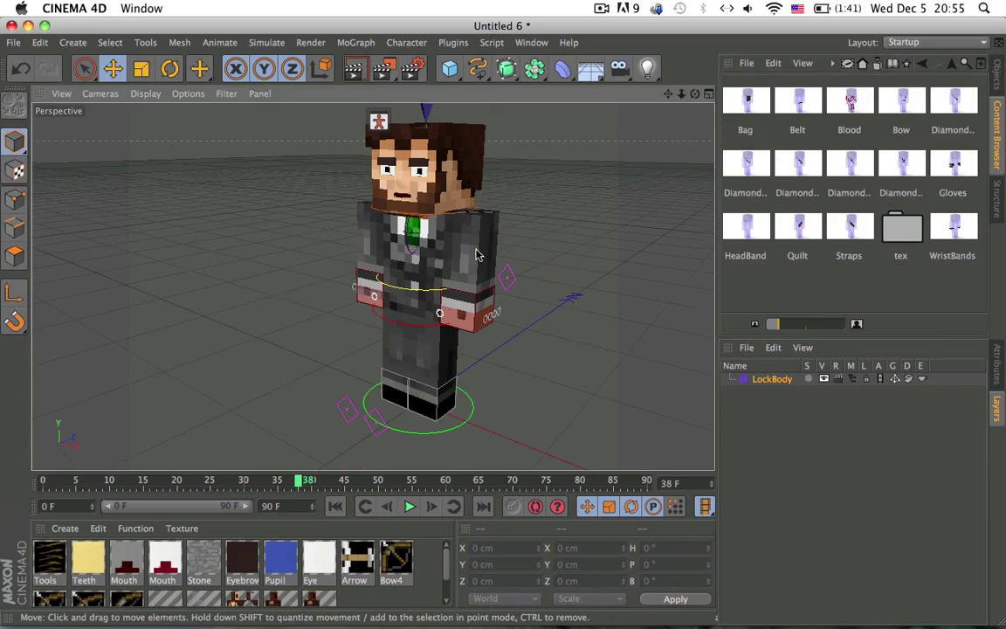
- Try applying the Blood extra to the character's torso and undo it
{"action": "scroll", "coordinate": [476, 253], "scroll_direction": "up", "scroll_amount": 4}
{"action": "left_click_drag", "start_coordinate": [850, 104], "coordinate": [381, 234]}
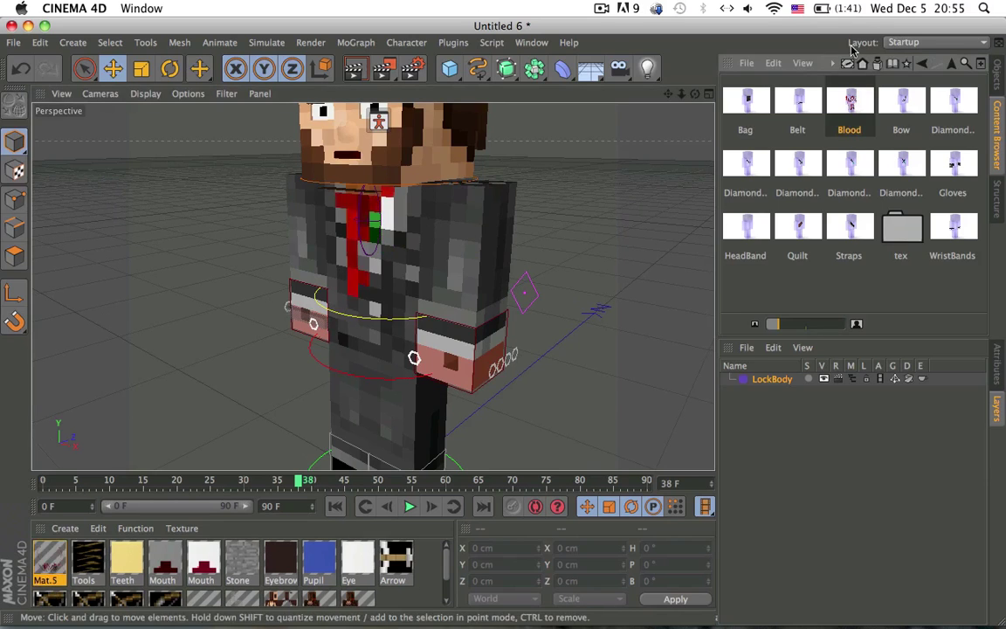
{"action": "key", "text": "super+z"}
- Apply the Blood extra to the character's torso and left arm
{"action": "left_click_drag", "start_coordinate": [875, 93], "coordinate": [407, 248]}
{"action": "left_click_drag", "start_coordinate": [516, 249], "coordinate": [420, 213], "text": "alt"}
{"action": "left_click_drag", "start_coordinate": [420, 213], "coordinate": [710, 234], "text": "alt"}
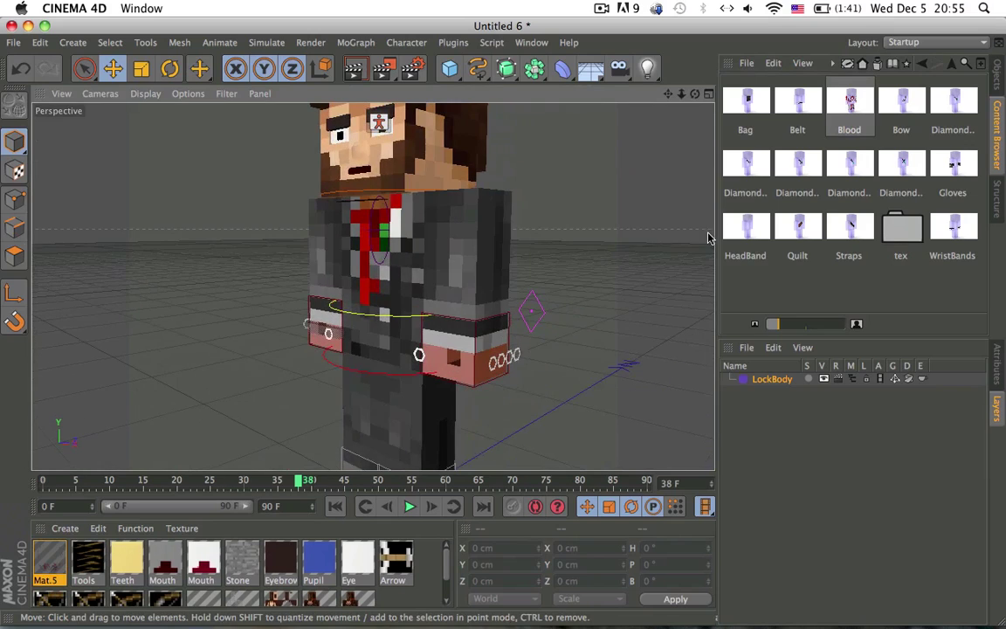
{"action": "left_click_drag", "start_coordinate": [832, 129], "coordinate": [423, 262]}
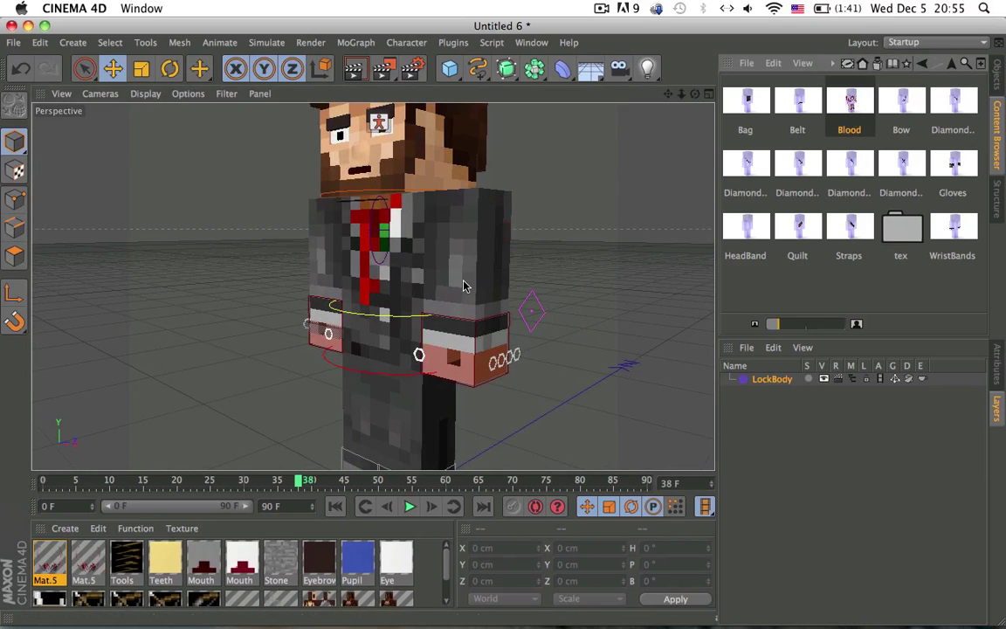
{"action": "left_click_drag", "start_coordinate": [466, 298], "coordinate": [578, 292]}
{"action": "middle_click_drag", "start_coordinate": [535, 292], "coordinate": [641, 292], "text": "alt"}
{"action": "left_click_drag", "start_coordinate": [561, 295], "coordinate": [300, 233], "text": "alt"}
- Try adding the Straps, Gloves and Quilt extras to the character
{"action": "left_click_drag", "start_coordinate": [865, 218], "coordinate": [705, 240]}
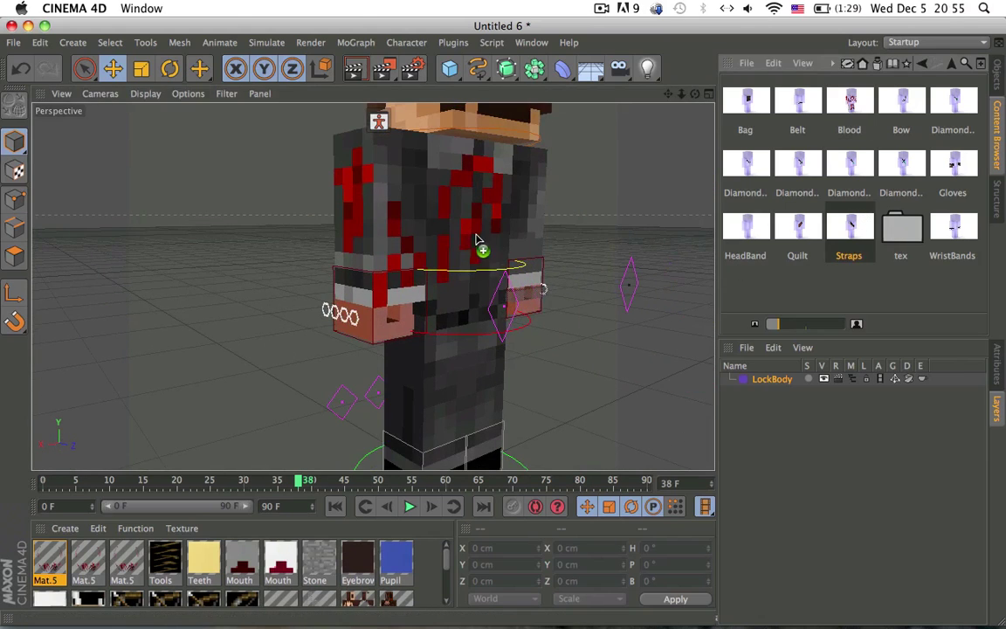
{"action": "left_click_drag", "start_coordinate": [476, 239], "coordinate": [489, 234]}
{"action": "left_click_drag", "start_coordinate": [498, 229], "coordinate": [414, 234], "text": "alt"}
{"action": "left_click_drag", "start_coordinate": [964, 178], "coordinate": [932, 180]}
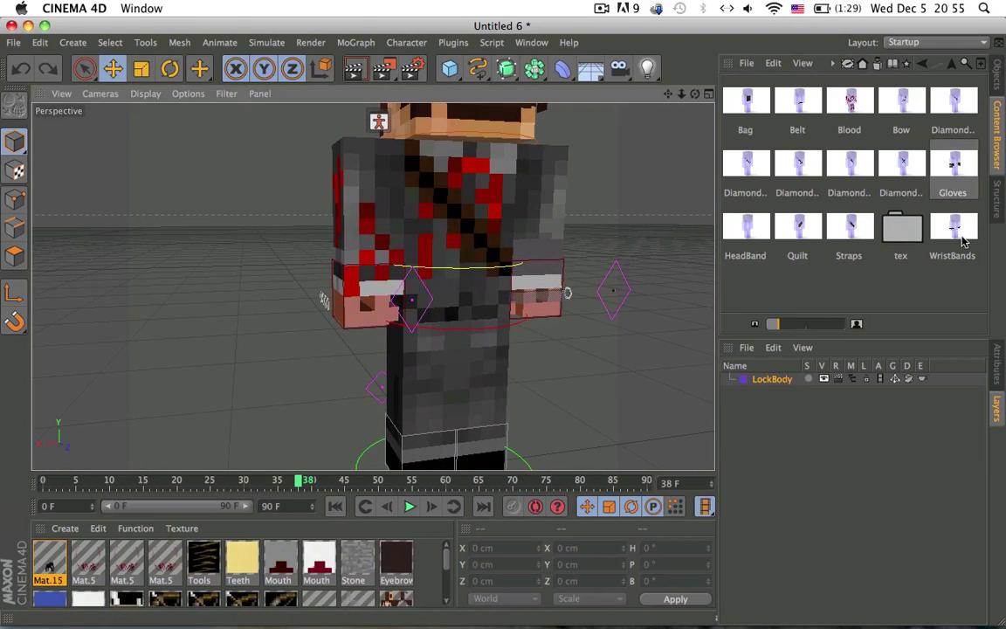
{"action": "left_click_drag", "start_coordinate": [803, 222], "coordinate": [487, 192]}
- Undo all the Blood and clothing extras applied to the character
{"action": "key", "text": "super+z"}
{"action": "key", "text": "super+z"}
{"action": "key", "text": "super+z"}
{"action": "key", "text": "super+z"}
{"action": "key", "text": "super+z"}
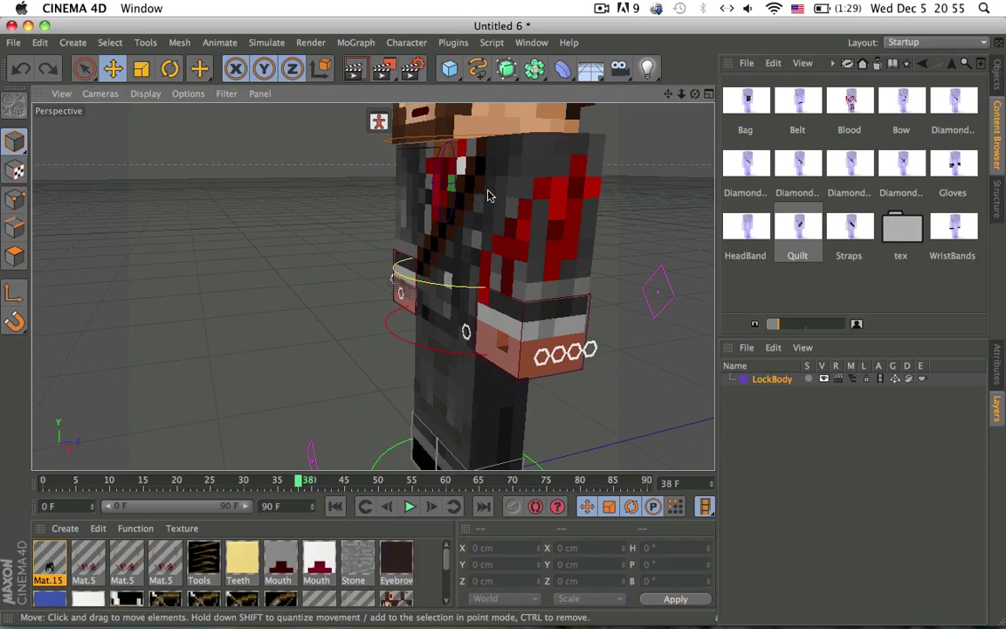
{"action": "left_click_drag", "start_coordinate": [535, 249], "coordinate": [595, 312], "text": "alt"}
- Go up from the 3.Extras folder to its parent folder and return to the scene's object hierarchy
{"action": "left_click", "coordinate": [951, 63]}
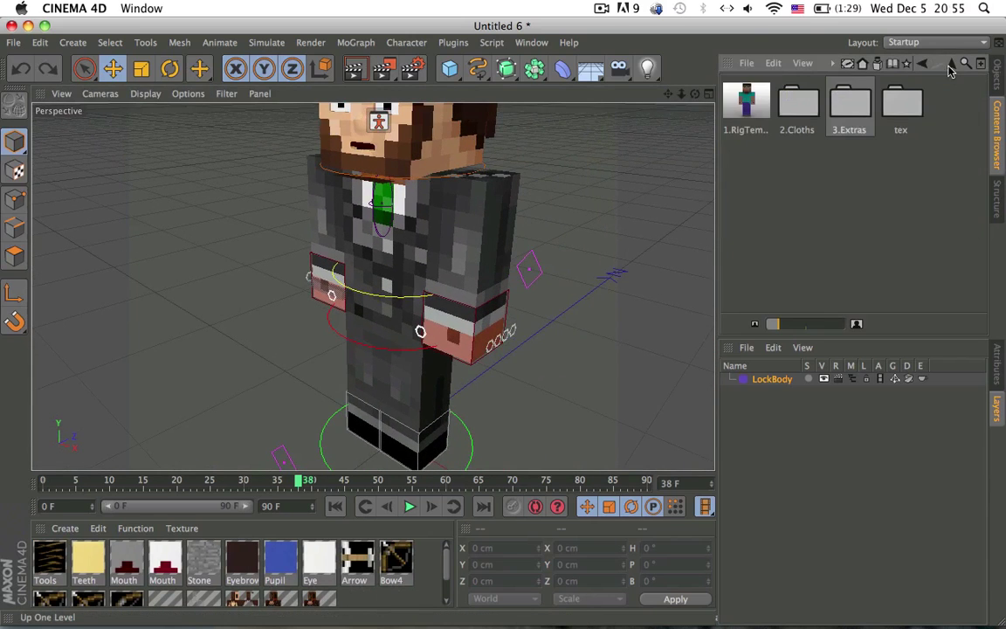
{"action": "left_click_drag", "start_coordinate": [523, 192], "coordinate": [505, 210], "text": "alt"}
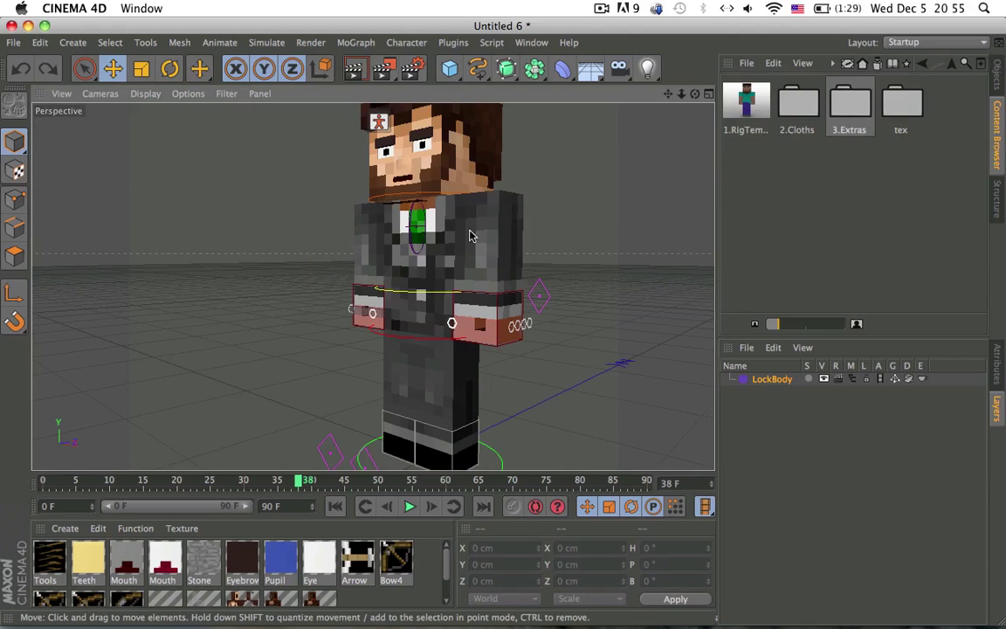
{"action": "left_click", "coordinate": [996, 76]}
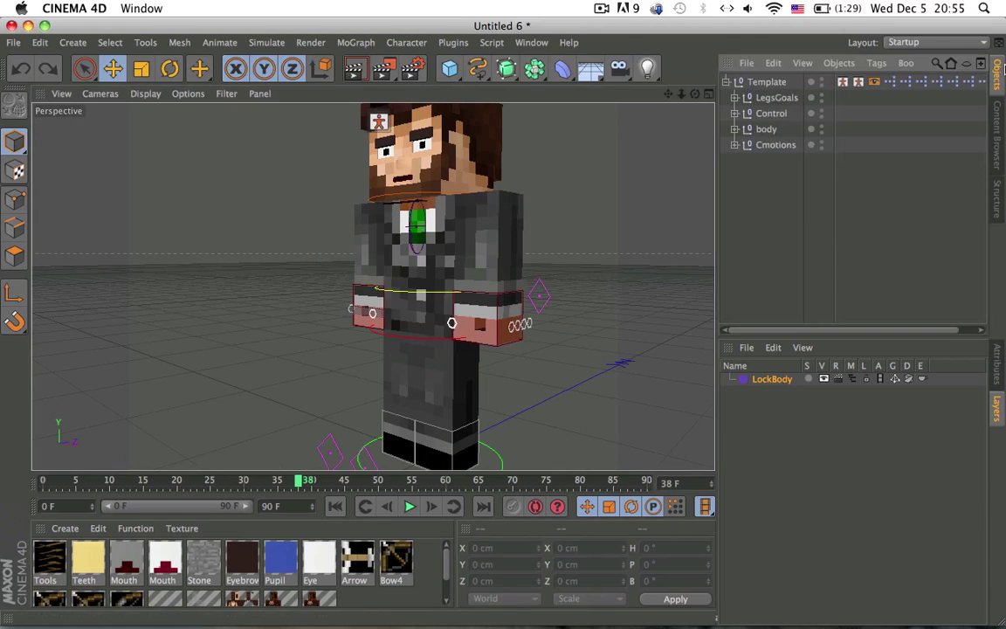
- Try deleting the Cloths control from the Control group, and undo the deletion
{"action": "left_click", "coordinate": [735, 113]}
{"action": "left_click", "coordinate": [775, 131]}
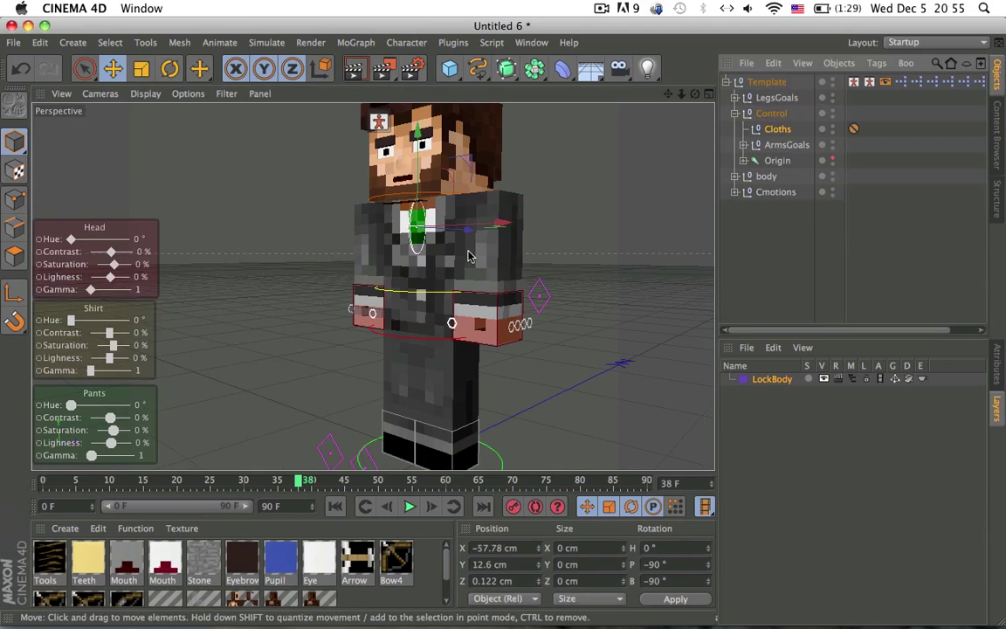
{"action": "key", "text": "Delete"}
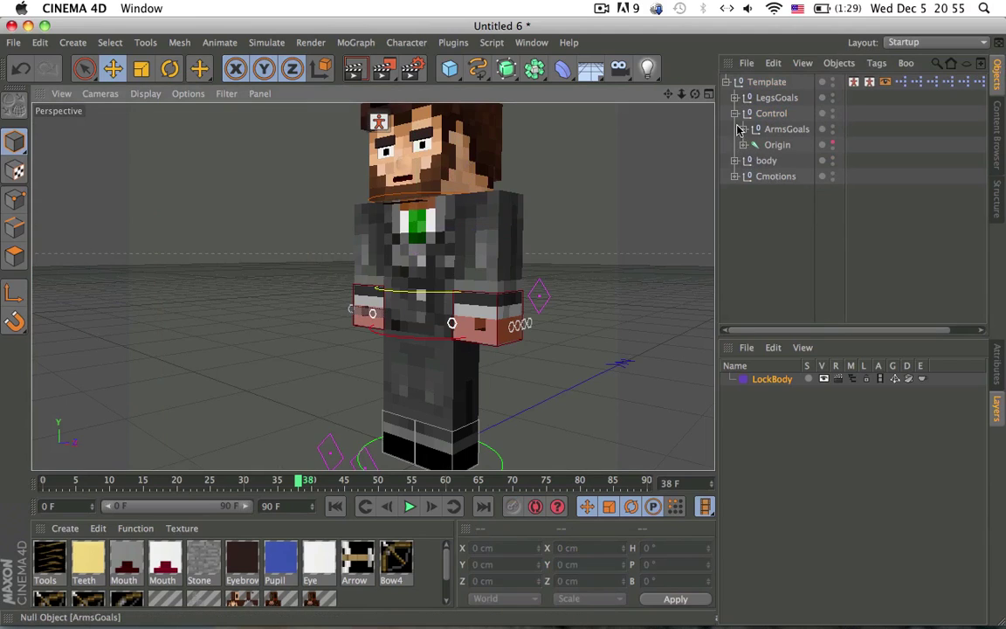
{"action": "key", "text": "super+z"}
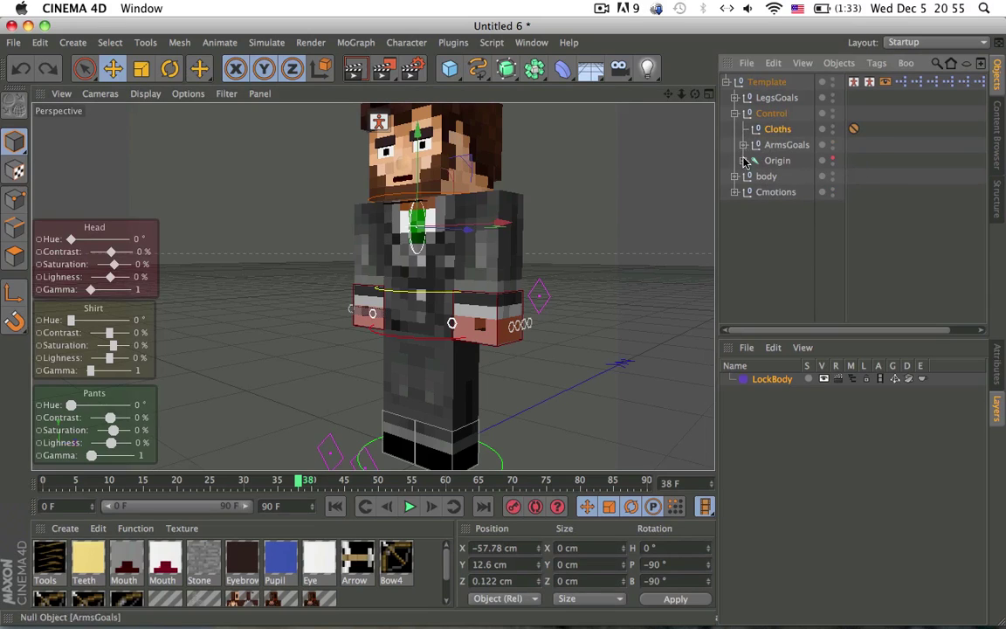
- Expand the Origin and LegLeft groups and examine the A.Waist, LegLeft and Boole objects
{"action": "left_click", "coordinate": [744, 161]}
{"action": "left_click", "coordinate": [784, 177]}
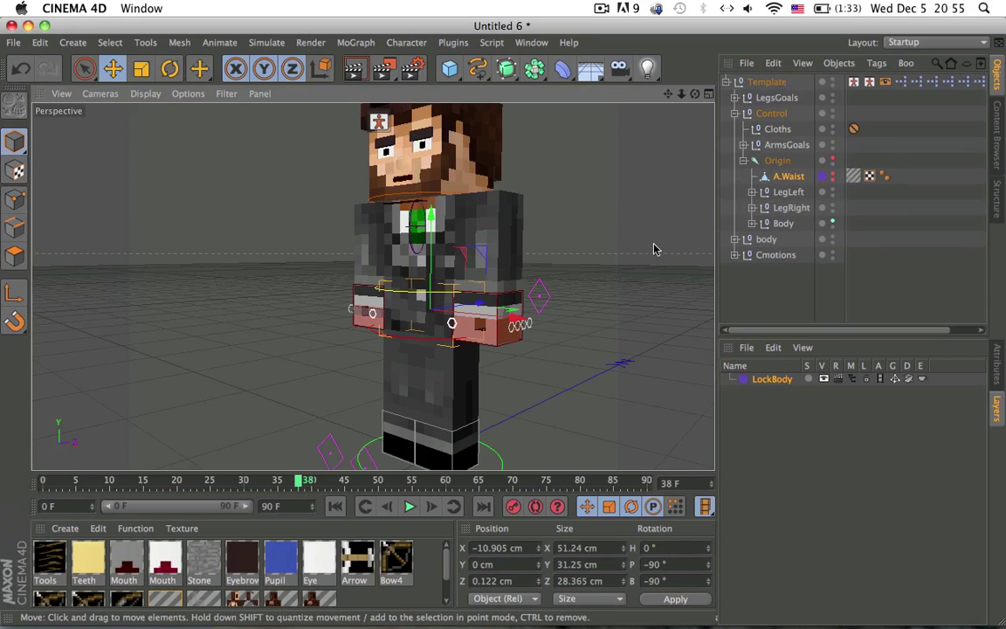
{"action": "middle_click_drag", "start_coordinate": [654, 249], "coordinate": [656, 234], "text": "alt"}
{"action": "left_click_drag", "start_coordinate": [405, 196], "coordinate": [407, 231], "text": "alt"}
{"action": "left_click", "coordinate": [750, 202]}
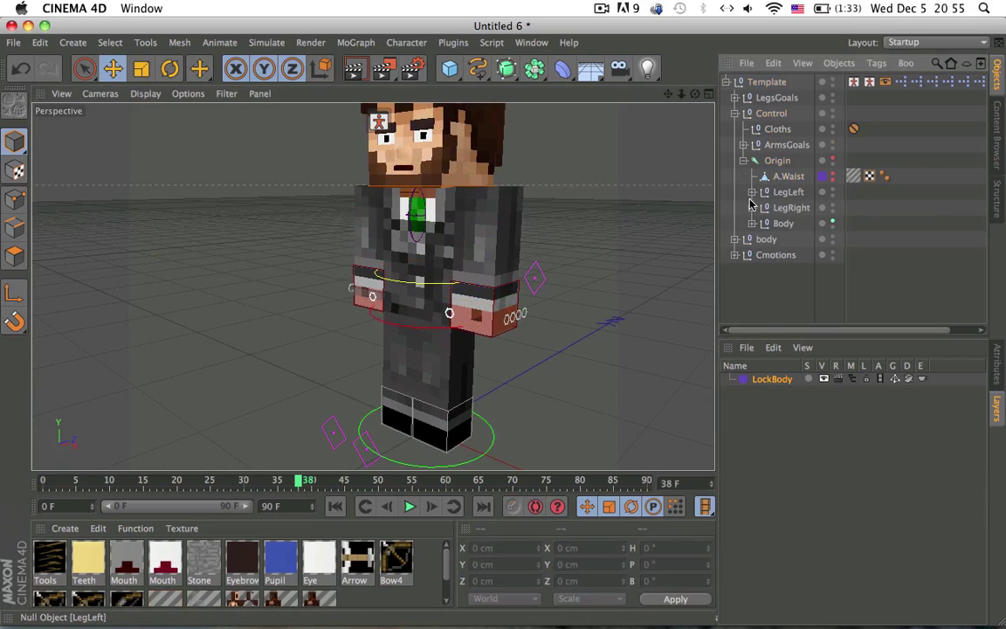
{"action": "left_click", "coordinate": [752, 192]}
{"action": "left_click", "coordinate": [804, 240]}
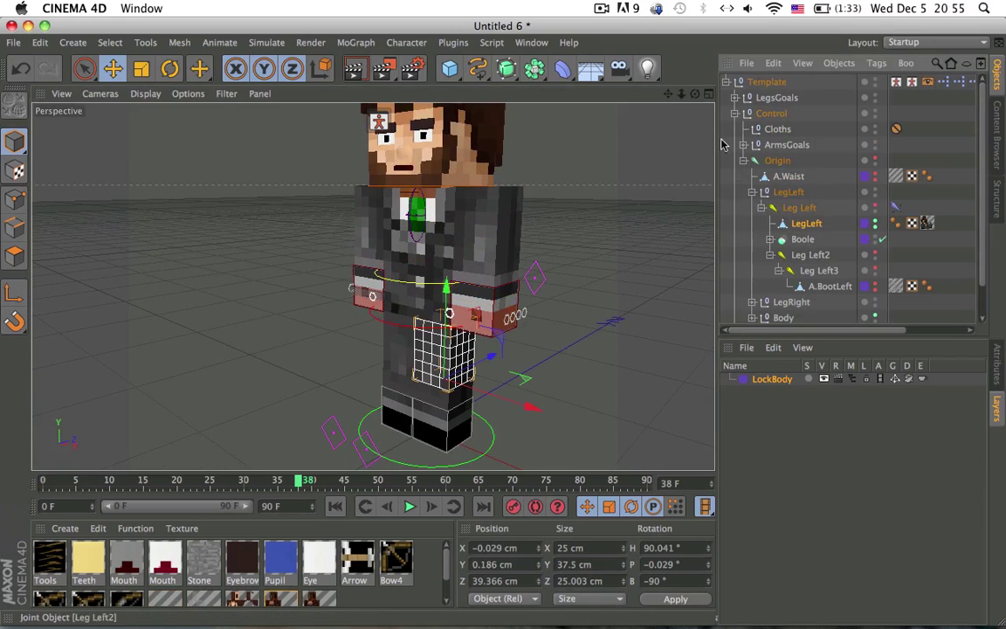
{"action": "left_click", "coordinate": [602, 7]}
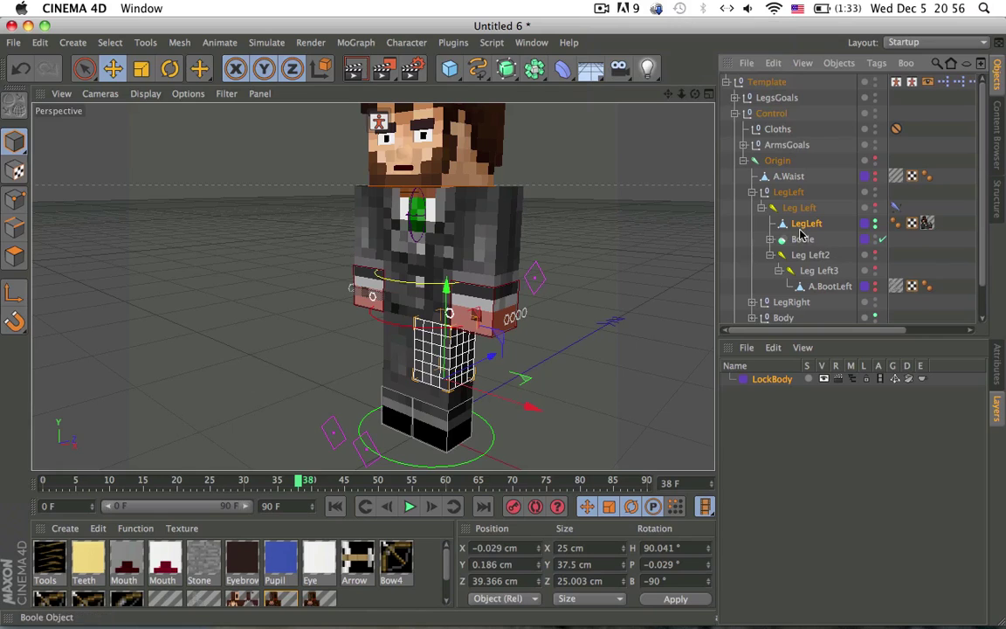
{"action": "left_click", "coordinate": [803, 240]}
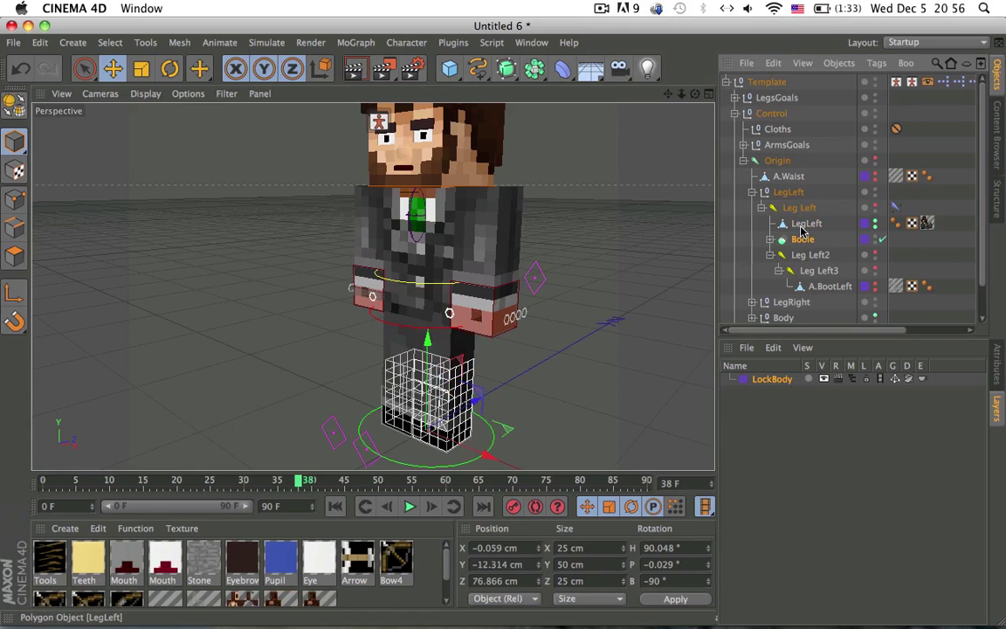
{"action": "left_click", "coordinate": [805, 240]}
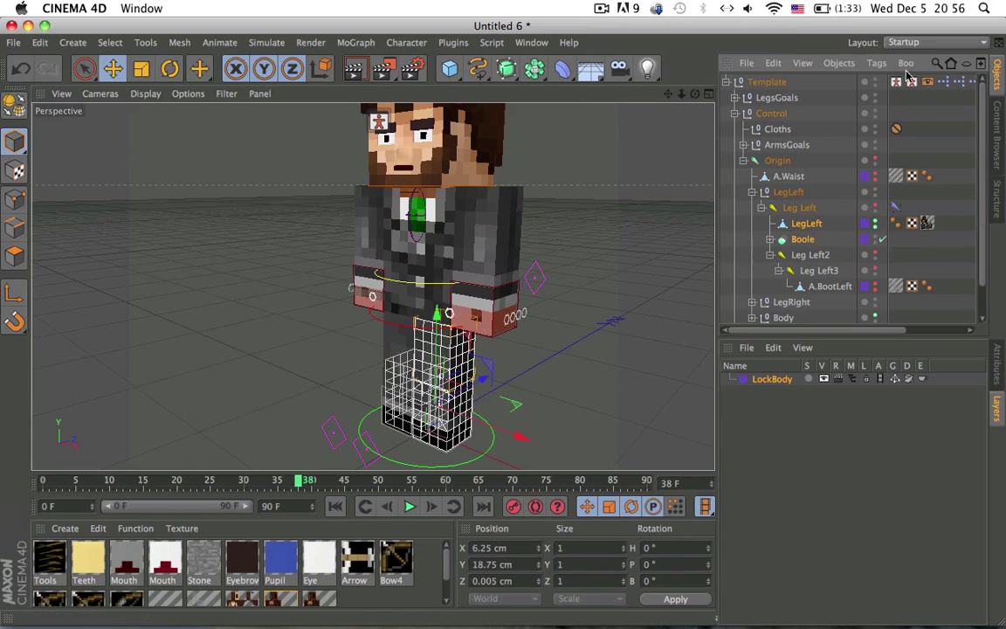
- Toggle SharpBends/NormalBends in the Template's Physical Features and select the LegLeft mesh for comparison
{"action": "left_click", "coordinate": [766, 83]}
{"action": "left_click", "coordinate": [83, 142]}
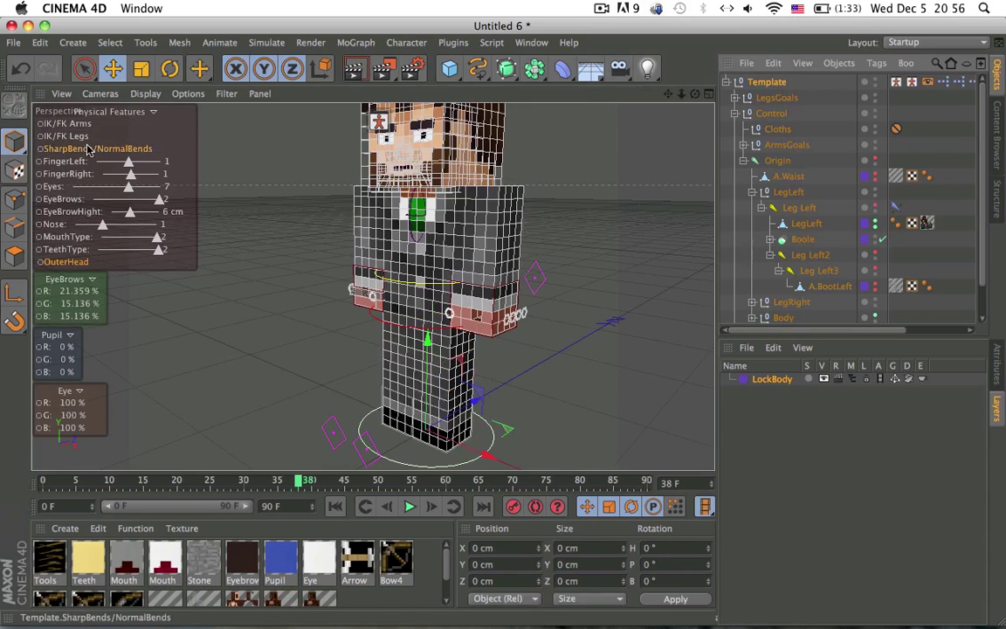
{"action": "left_click", "coordinate": [807, 224]}
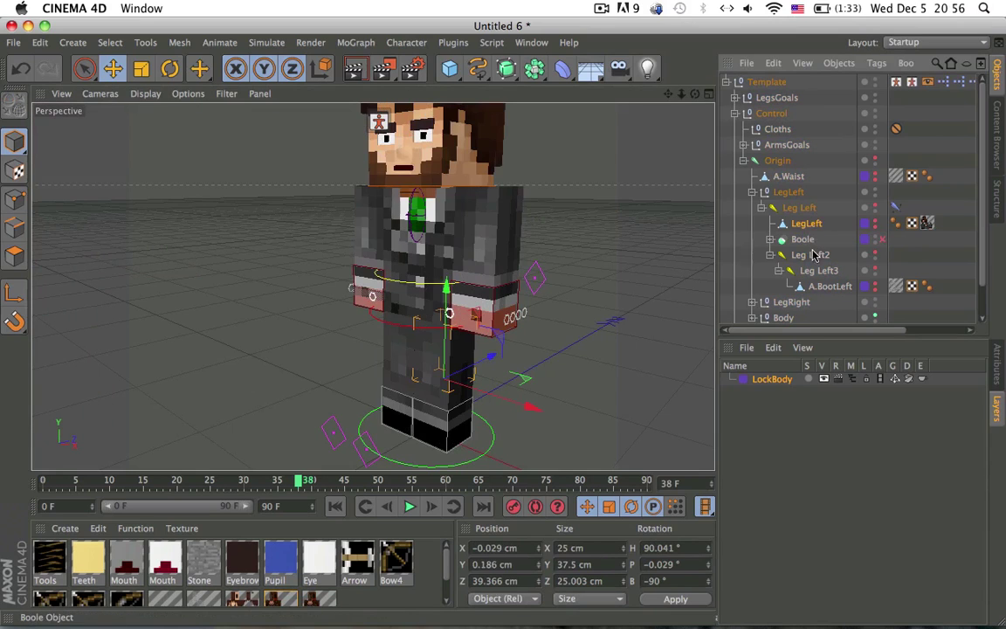
- Try moving the character's left hand control, and undo the move
{"action": "left_click", "coordinate": [465, 254]}
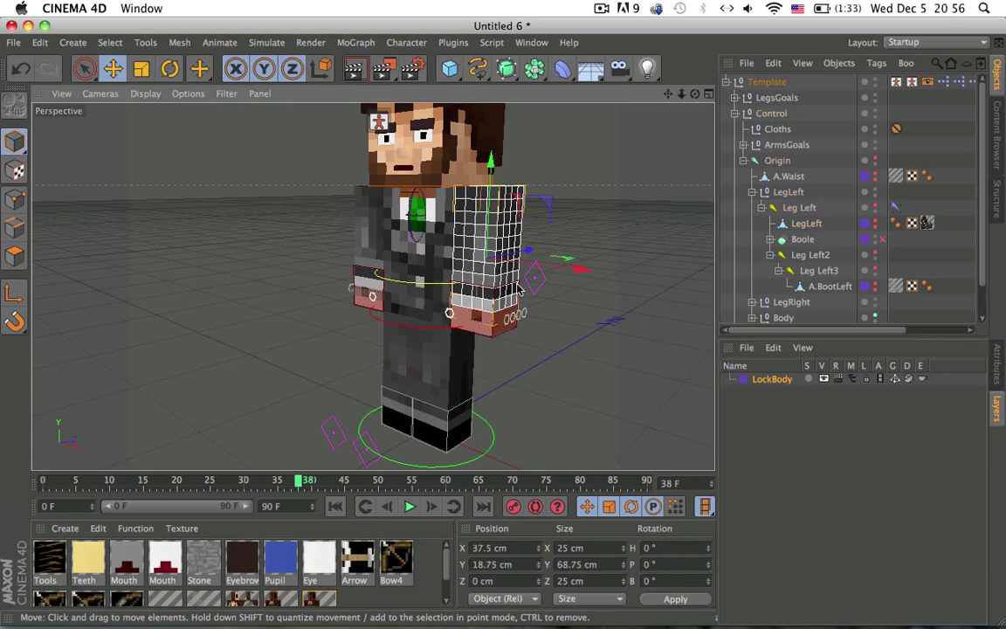
{"action": "left_click_drag", "start_coordinate": [465, 254], "coordinate": [445, 288], "text": "alt"}
{"action": "left_click", "coordinate": [524, 291]}
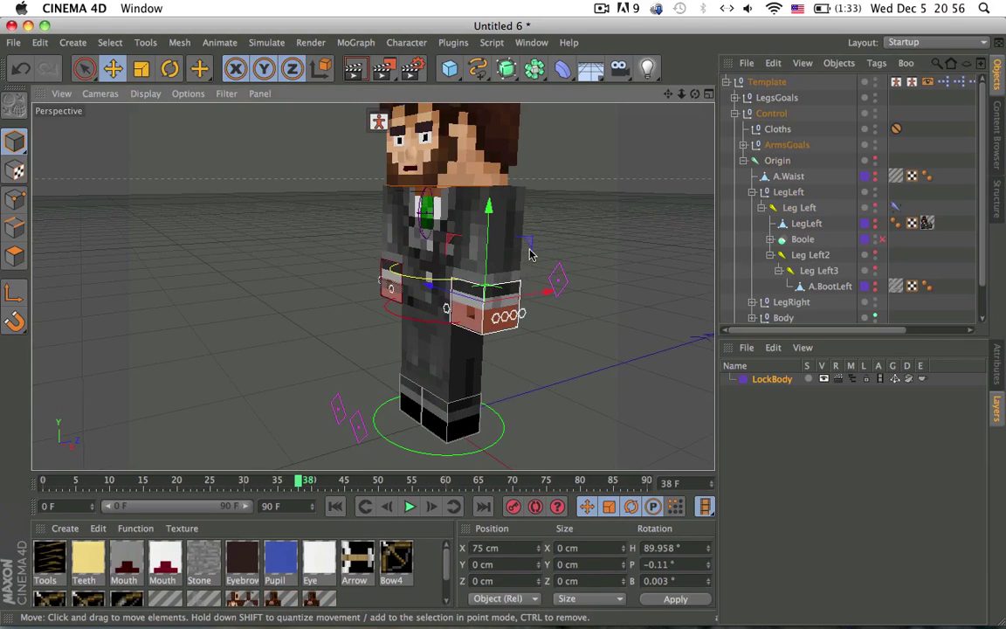
{"action": "left_click_drag", "start_coordinate": [531, 251], "coordinate": [535, 229]}
{"action": "key", "text": "super+z"}
- Delete the hidden LegLeft mesh and its Boole from the left leg's hierarchy and collapse the LegLeft group
{"action": "left_click", "coordinate": [811, 212]}
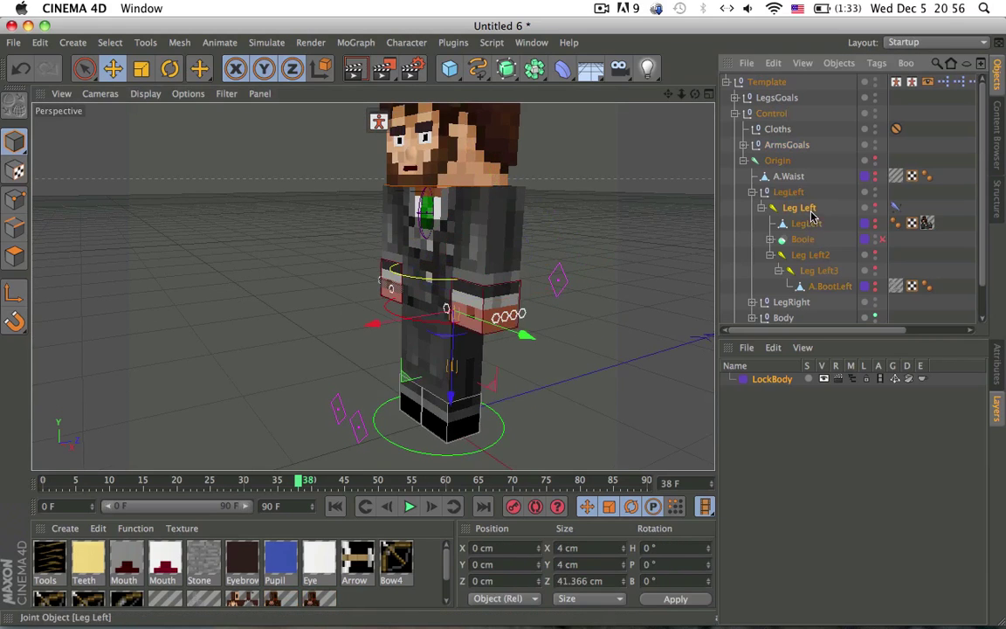
{"action": "left_click", "coordinate": [809, 223]}
{"action": "left_click", "coordinate": [809, 239]}
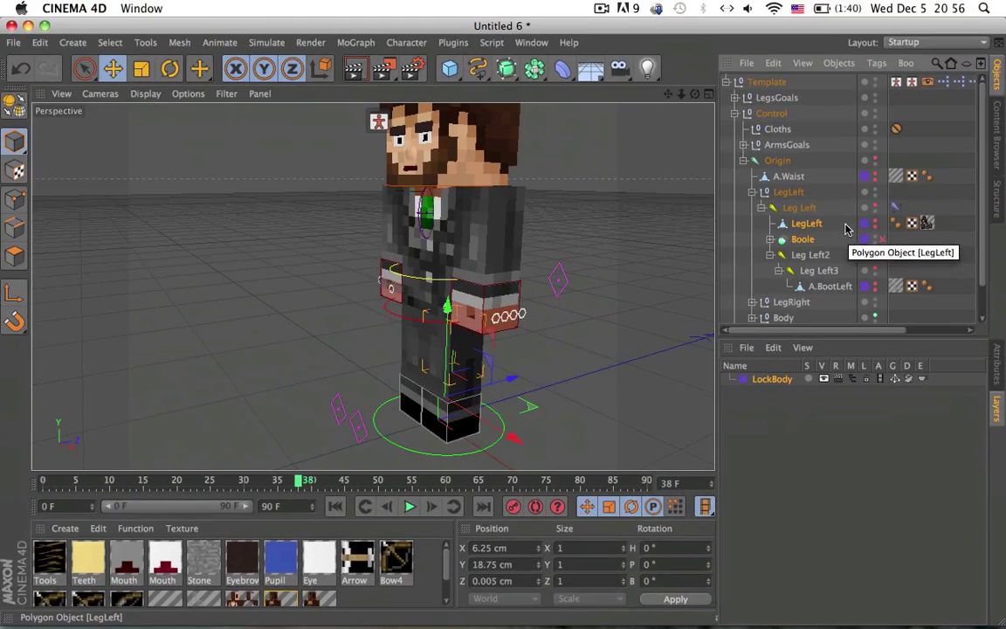
{"action": "left_click", "coordinate": [789, 177]}
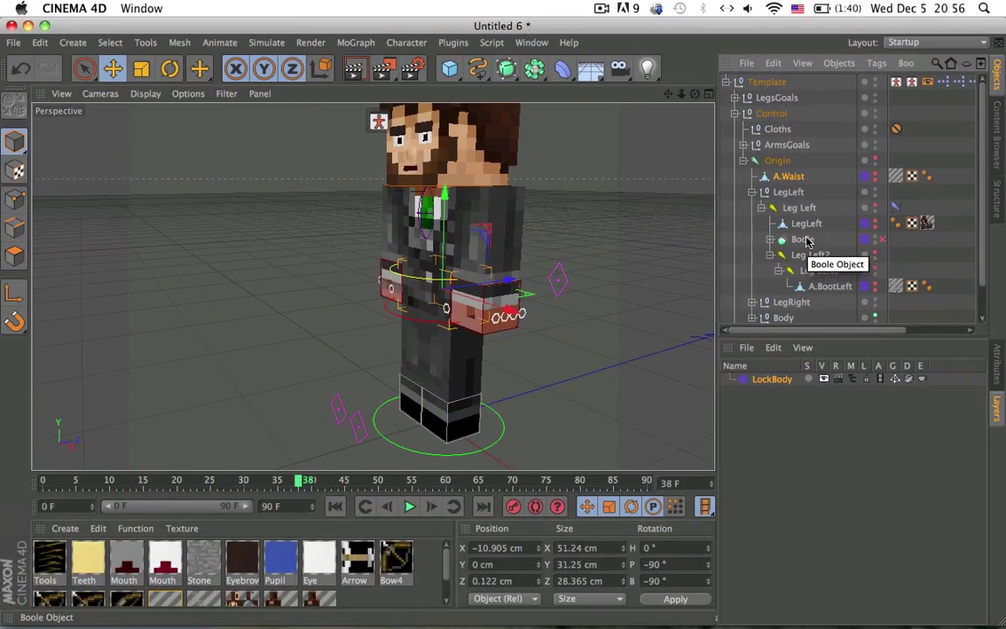
{"action": "left_click", "coordinate": [806, 227]}
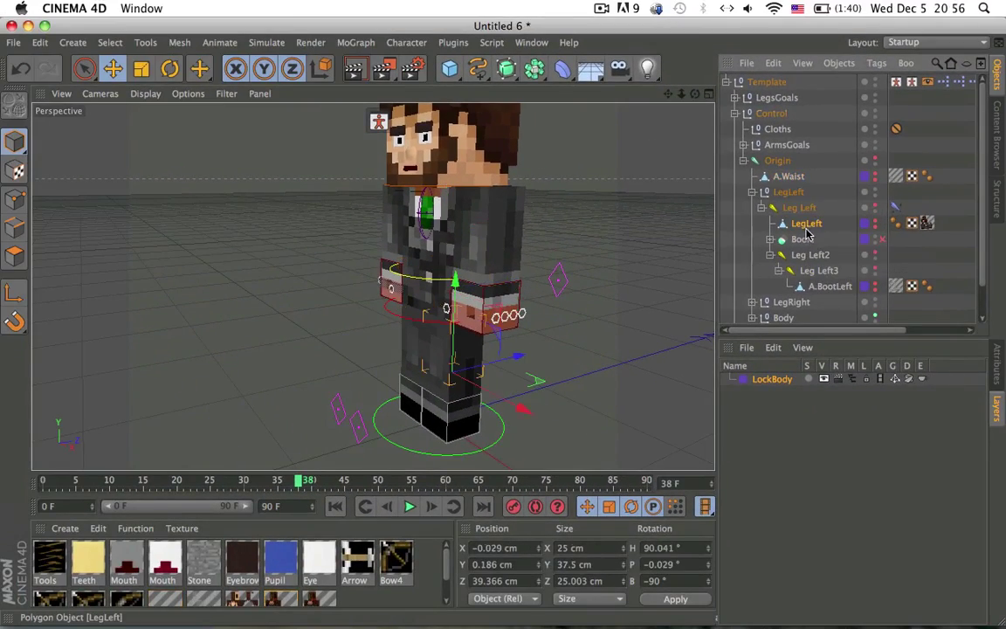
{"action": "left_click", "coordinate": [802, 239]}
{"action": "left_click", "coordinate": [807, 225]}
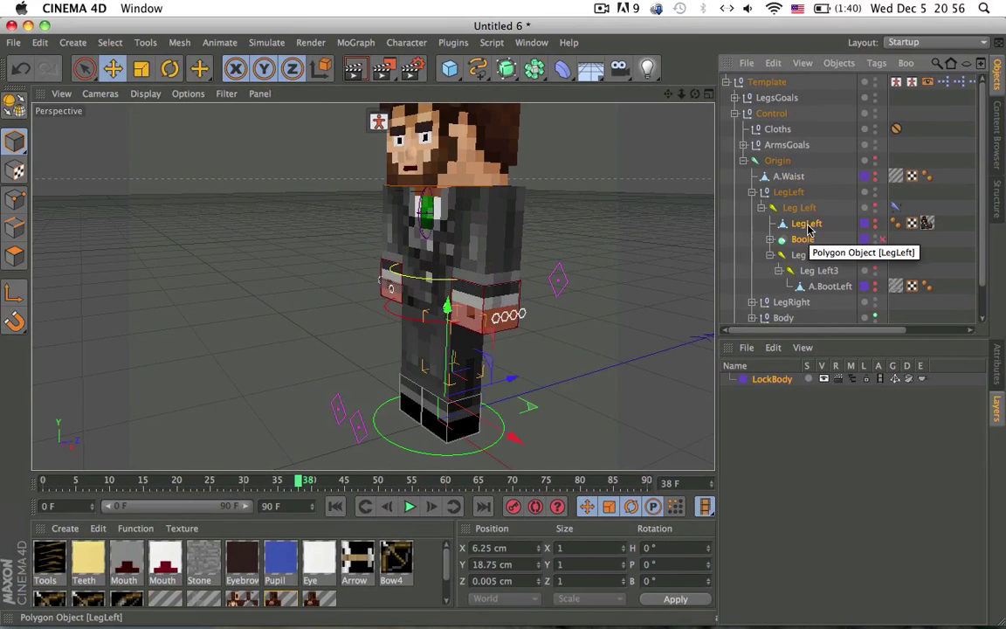
{"action": "key", "text": "Delete"}
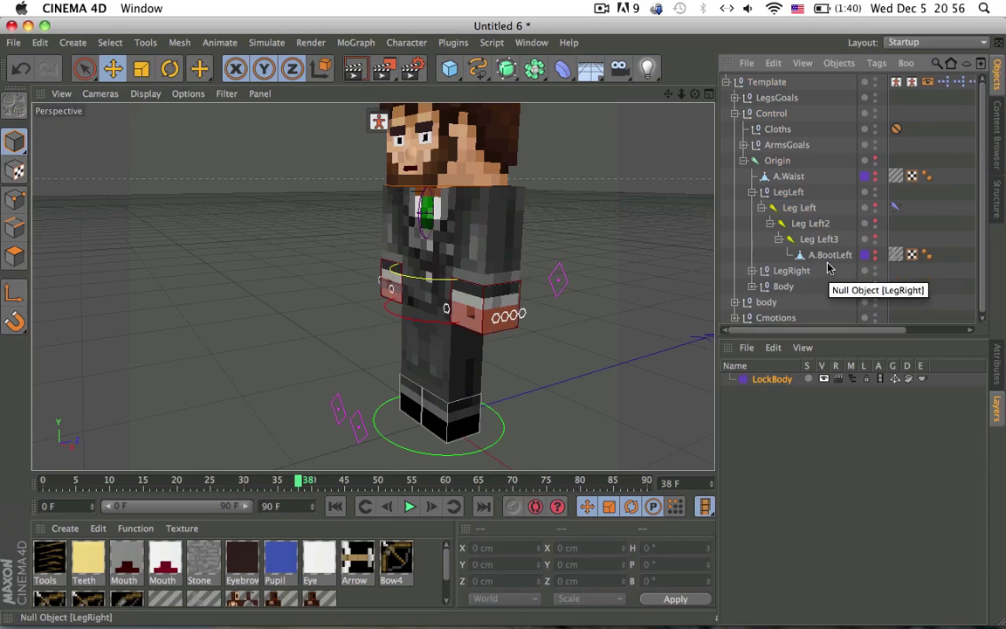
{"action": "left_click", "coordinate": [821, 257]}
{"action": "left_click", "coordinate": [768, 194]}
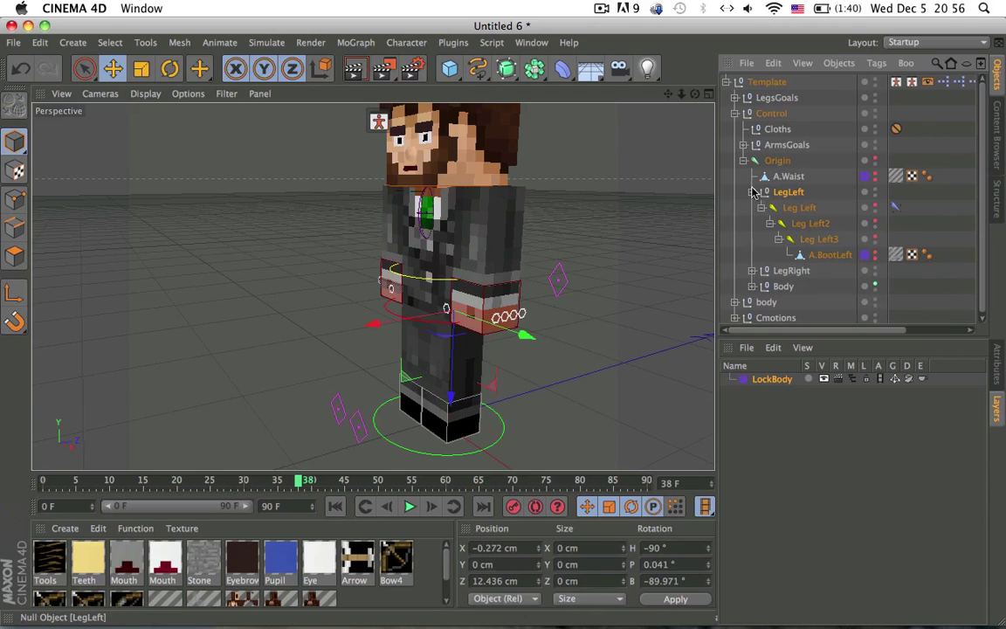
{"action": "left_click", "coordinate": [752, 192]}
- Delete the hidden LegRight mesh and its Boole from the right leg's hierarchy and collapse the LegRight group
{"action": "left_click", "coordinate": [753, 208]}
{"action": "left_click", "coordinate": [787, 241]}
{"action": "left_click", "coordinate": [792, 256], "text": "shift"}
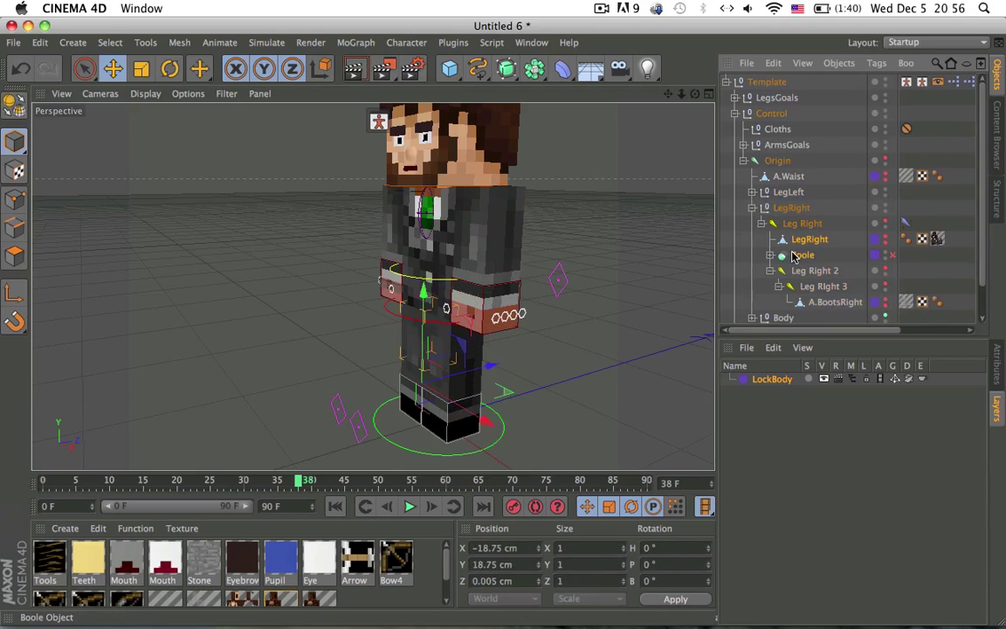
{"action": "key", "text": "Delete"}
{"action": "left_click", "coordinate": [752, 208]}
- Delete the hidden ArmRight mesh and its Boole under ArmRight1 in the Body group
{"action": "left_click", "coordinate": [752, 223]}
{"action": "left_click", "coordinate": [809, 255]}
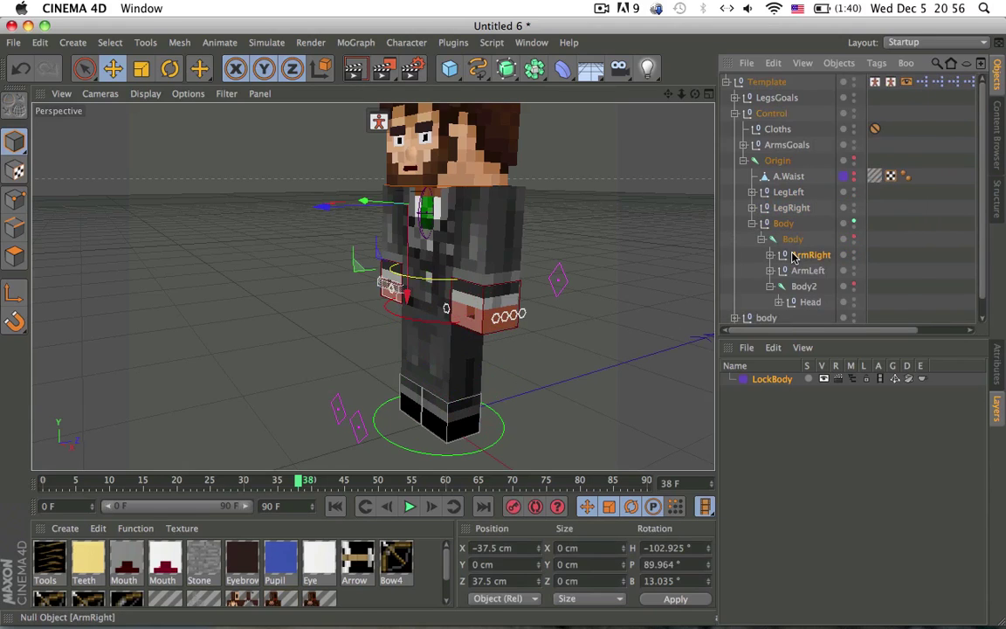
{"action": "left_click", "coordinate": [769, 255]}
{"action": "left_click", "coordinate": [828, 286]}
{"action": "scroll", "coordinate": [837, 308], "scroll_direction": "down", "scroll_amount": 3}
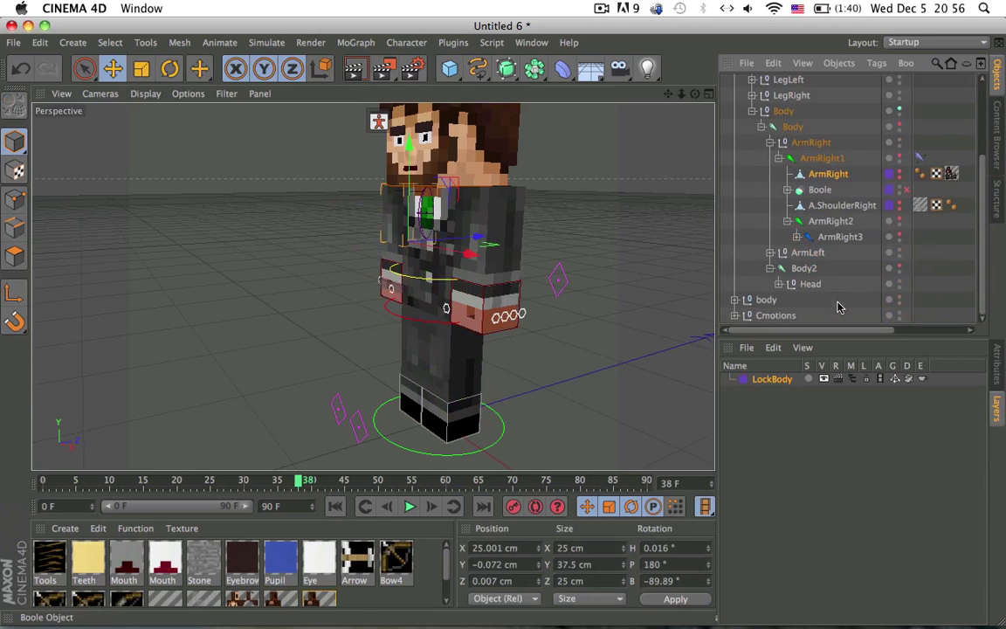
{"action": "left_click", "coordinate": [821, 190], "text": "shift"}
{"action": "key", "text": "Delete"}
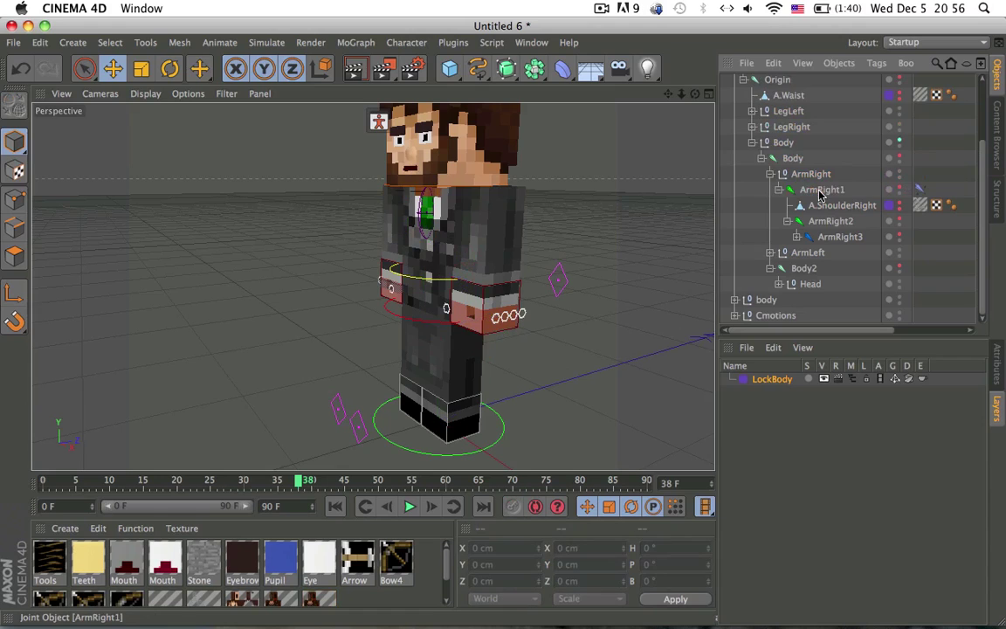
{"action": "left_click", "coordinate": [770, 174]}
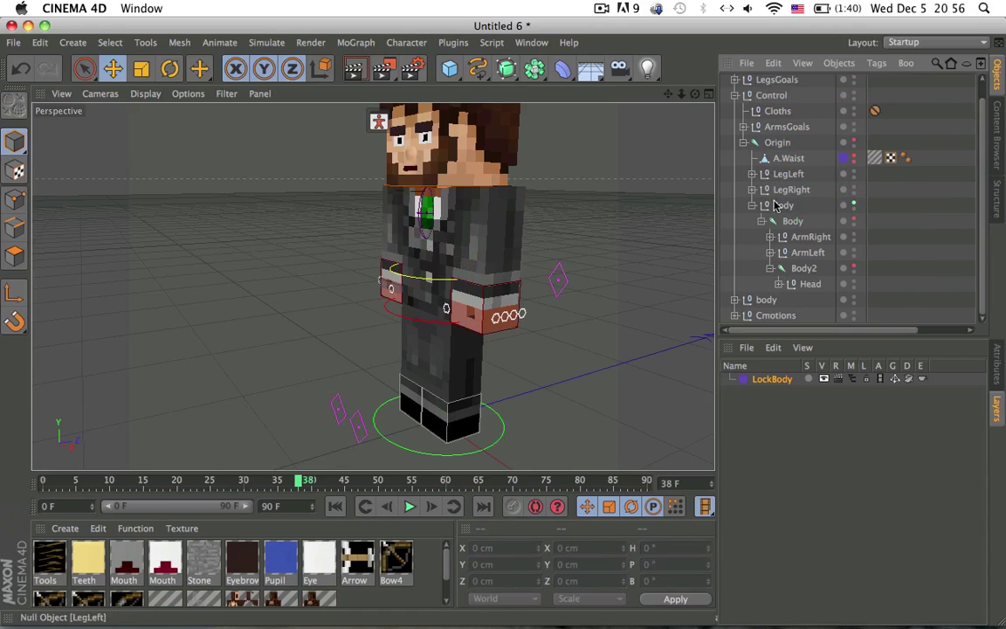
- Delete the hidden ArmLeft mesh and its Boole under ArmLeft1 and collapse the ArmLeft group
{"action": "left_click", "coordinate": [769, 253]}
{"action": "scroll", "coordinate": [813, 218], "scroll_direction": "down", "scroll_amount": 4}
{"action": "left_click", "coordinate": [821, 144]}
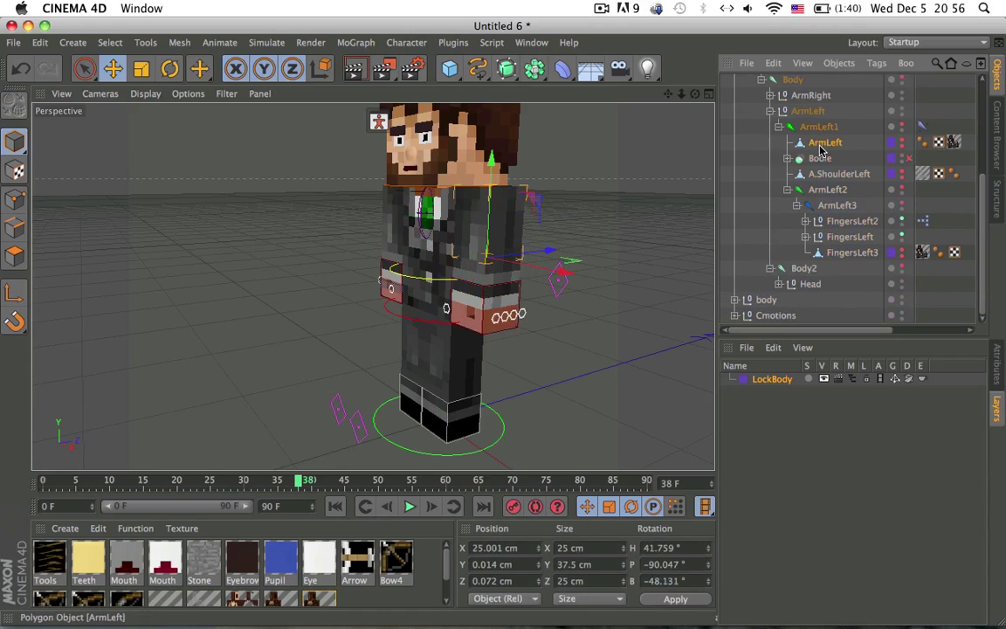
{"action": "left_click", "coordinate": [821, 158], "text": "shift"}
{"action": "key", "text": "Delete"}
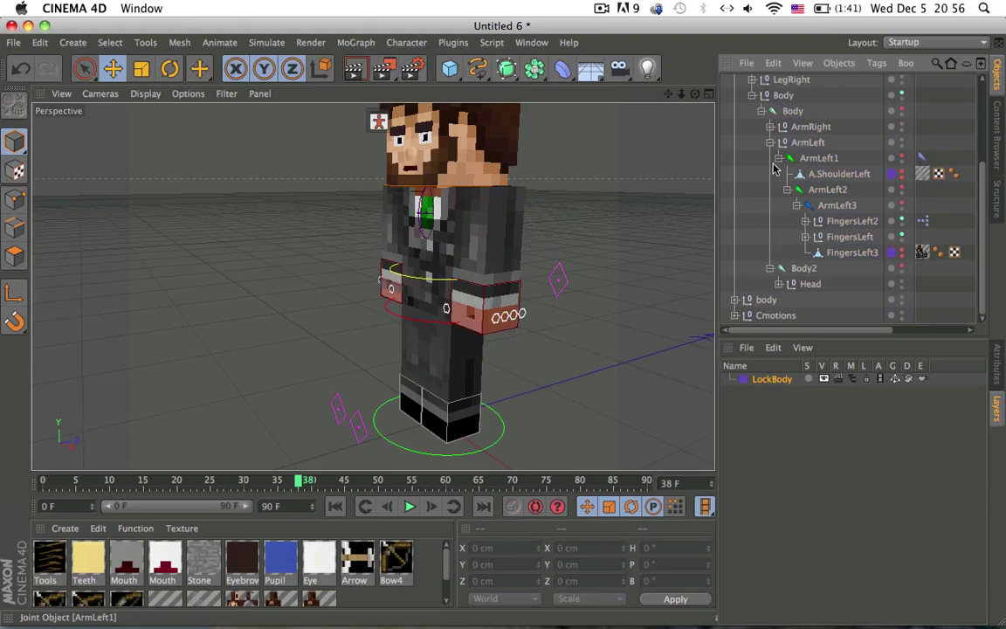
{"action": "left_click", "coordinate": [771, 143]}
- Delete the unused Boole and Mouth1 objects from the head's Mouths group
{"action": "left_click", "coordinate": [780, 284]}
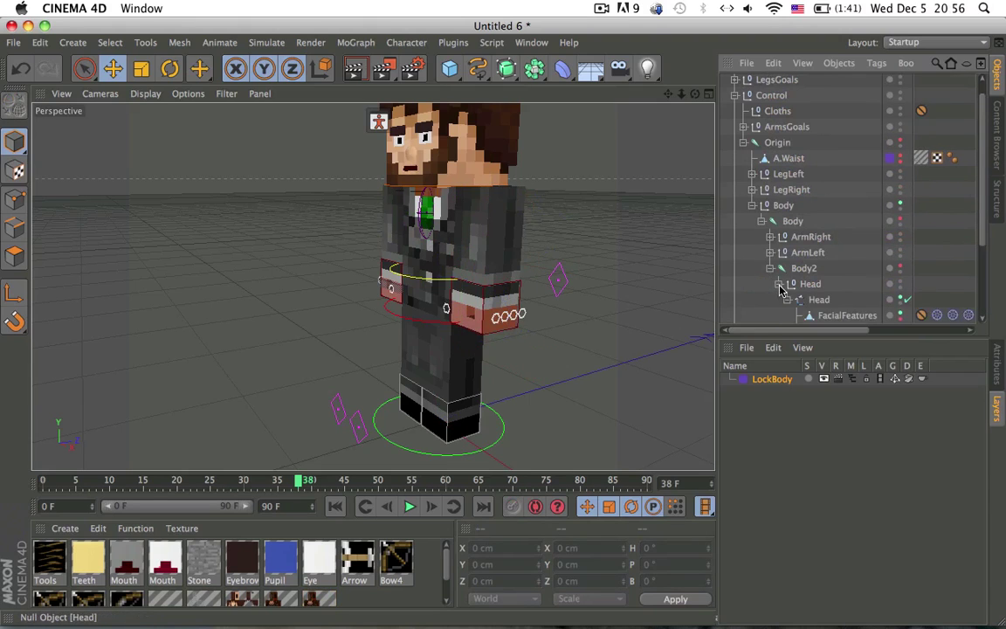
{"action": "scroll", "coordinate": [836, 243], "scroll_direction": "down", "scroll_amount": 2}
{"action": "left_click", "coordinate": [797, 242]}
{"action": "scroll", "coordinate": [796, 245], "scroll_direction": "down", "scroll_amount": 2}
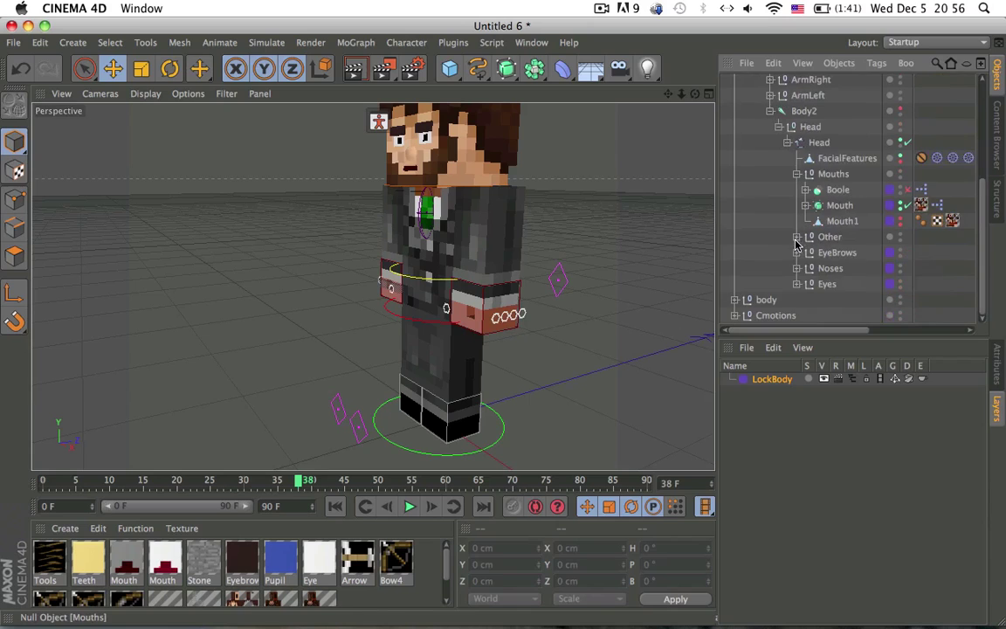
{"action": "left_click", "coordinate": [819, 190]}
{"action": "left_click", "coordinate": [835, 223], "text": "shift"}
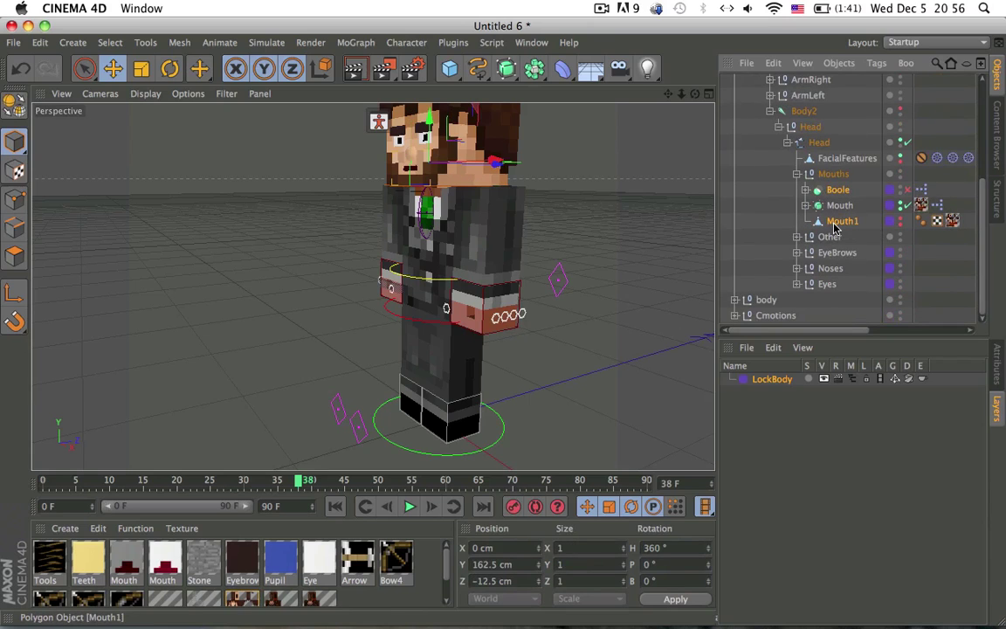
{"action": "key", "text": "Delete"}
{"action": "left_click", "coordinate": [795, 207]}
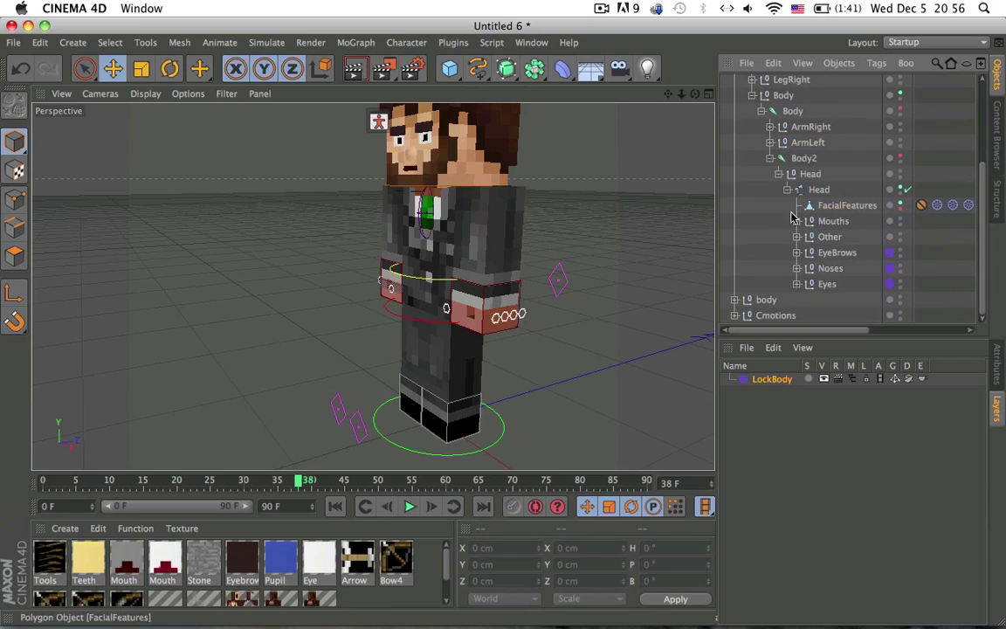
- Delete the hidden Head2, Teeth and Helmet objects from the head's Other group
{"action": "left_click", "coordinate": [796, 239]}
{"action": "left_click", "coordinate": [832, 270]}
{"action": "scroll", "coordinate": [834, 272], "scroll_direction": "down", "scroll_amount": 2}
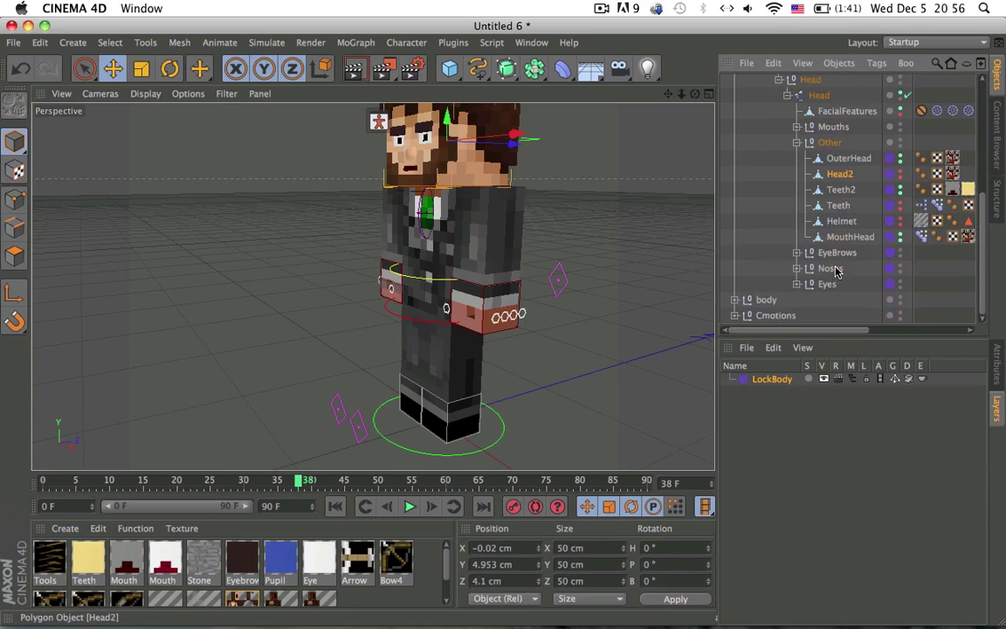
{"action": "left_click", "coordinate": [839, 211]}
{"action": "key", "text": "Delete"}
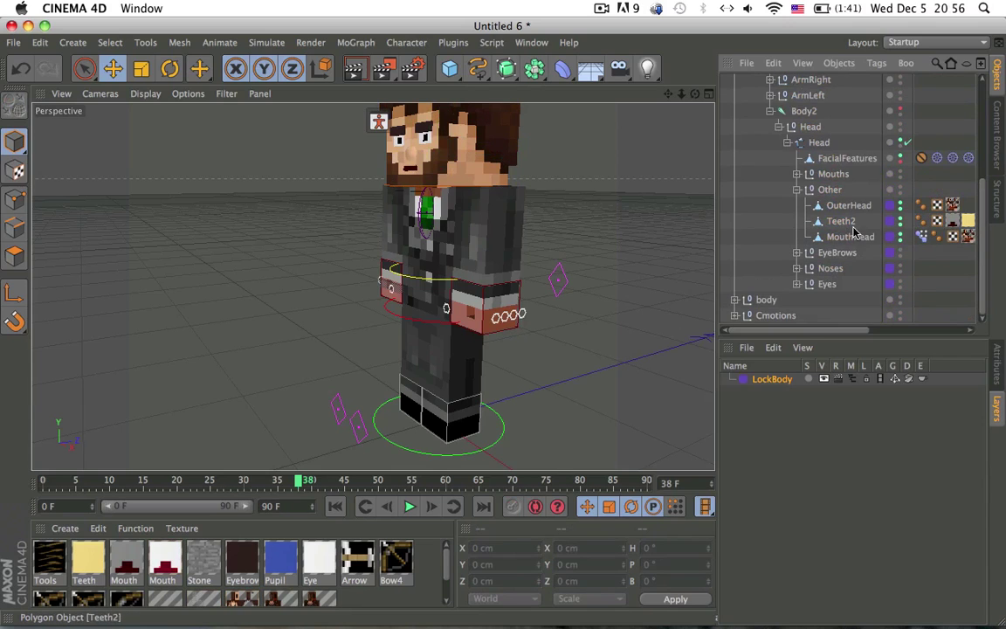
{"action": "left_click", "coordinate": [796, 190]}
- Delete the hidden EyeBrowLeftSmall and EyeBrowrightSmall objects from the EyeBrows group
{"action": "left_click", "coordinate": [797, 252]}
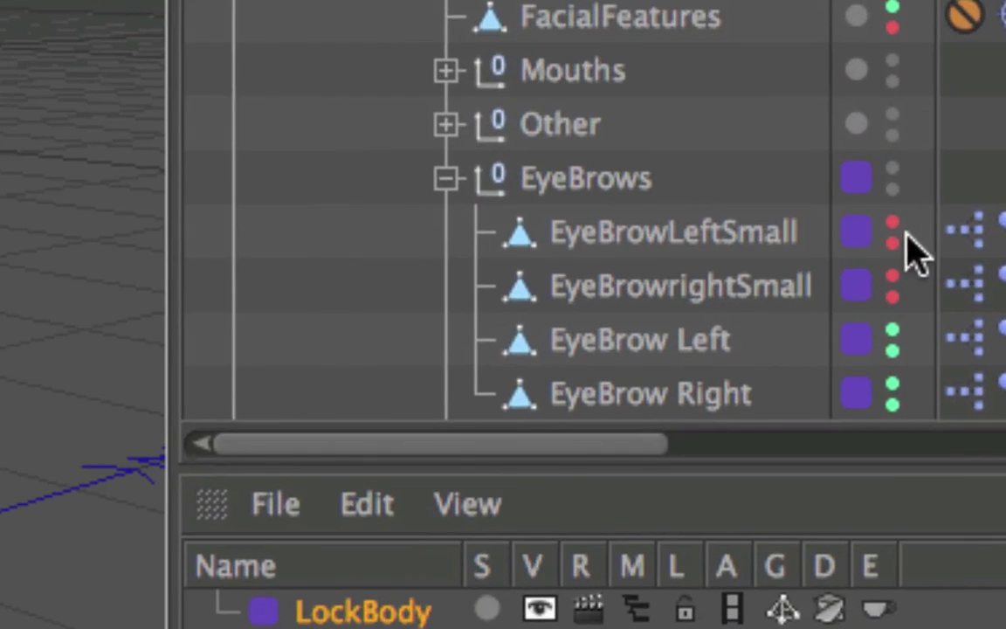
{"action": "left_click", "coordinate": [648, 254]}
{"action": "left_click", "coordinate": [629, 278], "text": "shift"}
{"action": "key", "text": "Delete"}
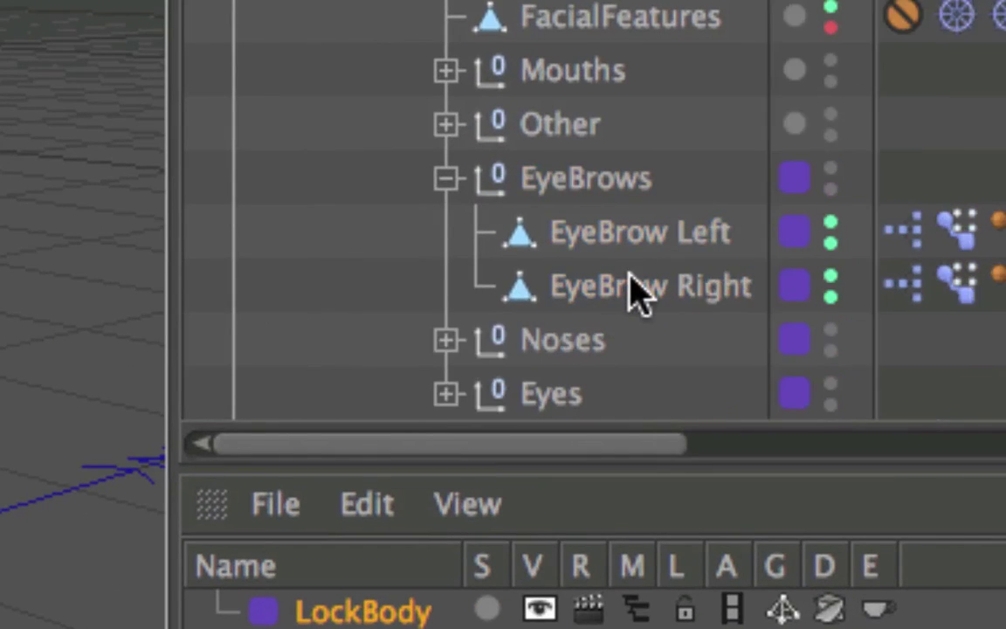
- Collapse the EyeBrows group and delete the hidden Nose2 and Nose3 objects from the Noses group
{"action": "left_click", "coordinate": [445, 179]}
{"action": "left_click", "coordinate": [446, 232]}
{"action": "scroll", "coordinate": [611, 266], "scroll_direction": "down", "scroll_amount": 3}
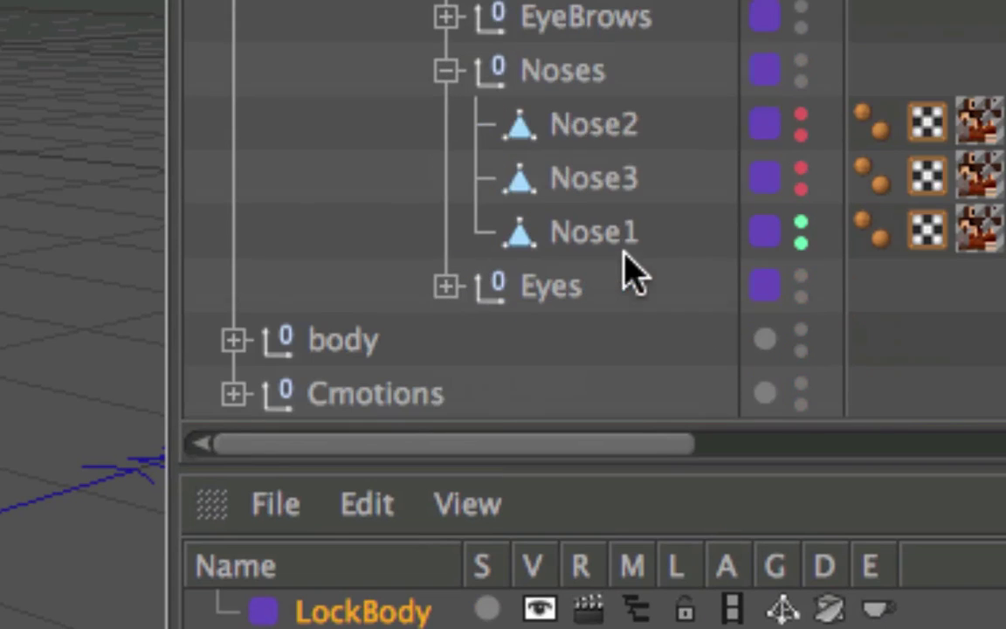
{"action": "left_click", "coordinate": [589, 147]}
{"action": "left_click", "coordinate": [594, 170], "text": "shift"}
{"action": "key", "text": "Delete"}
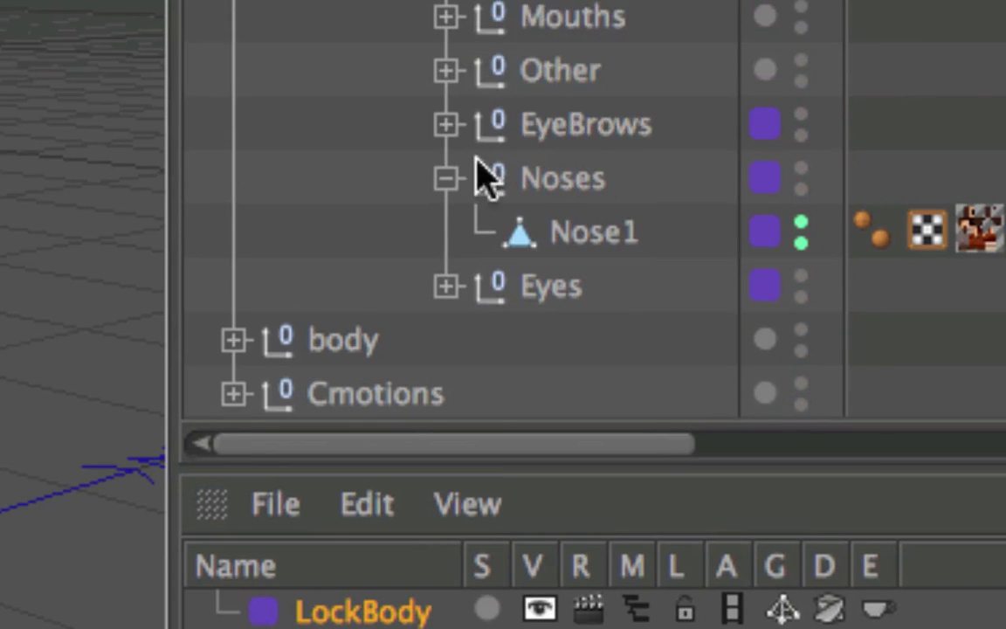
- Delete the hidden eye objects 1 to 7 and 9 to 12 from the head's Eyes group, keeping object 8
{"action": "left_click", "coordinate": [446, 178]}
{"action": "left_click", "coordinate": [445, 286]}
{"action": "scroll", "coordinate": [542, 293], "scroll_direction": "down", "scroll_amount": 5}
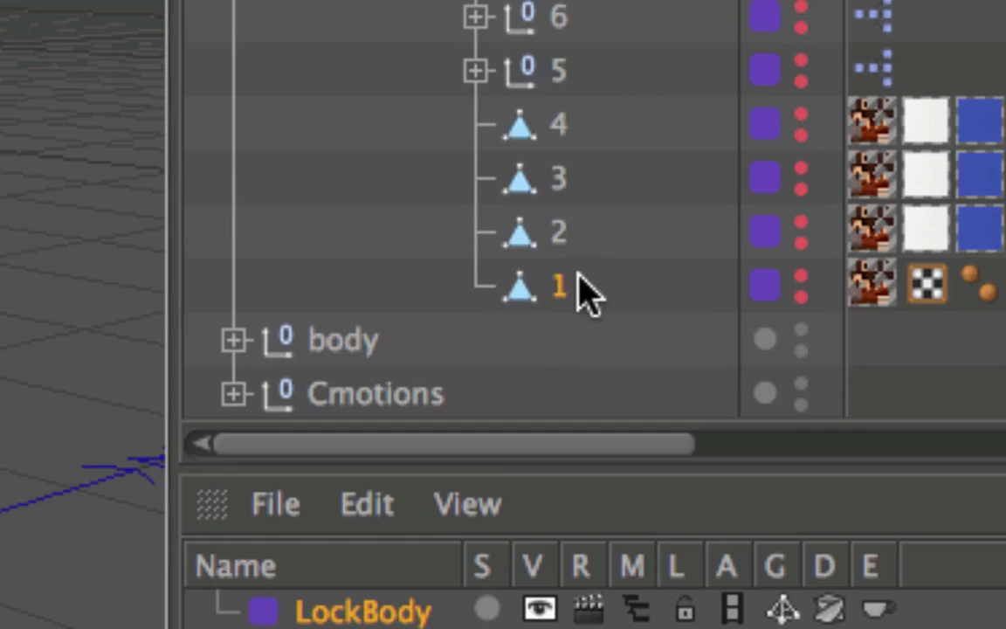
{"action": "scroll", "coordinate": [579, 288], "scroll_direction": "up", "scroll_amount": 10}
{"action": "scroll", "coordinate": [579, 288], "scroll_direction": "down", "scroll_amount": 3}
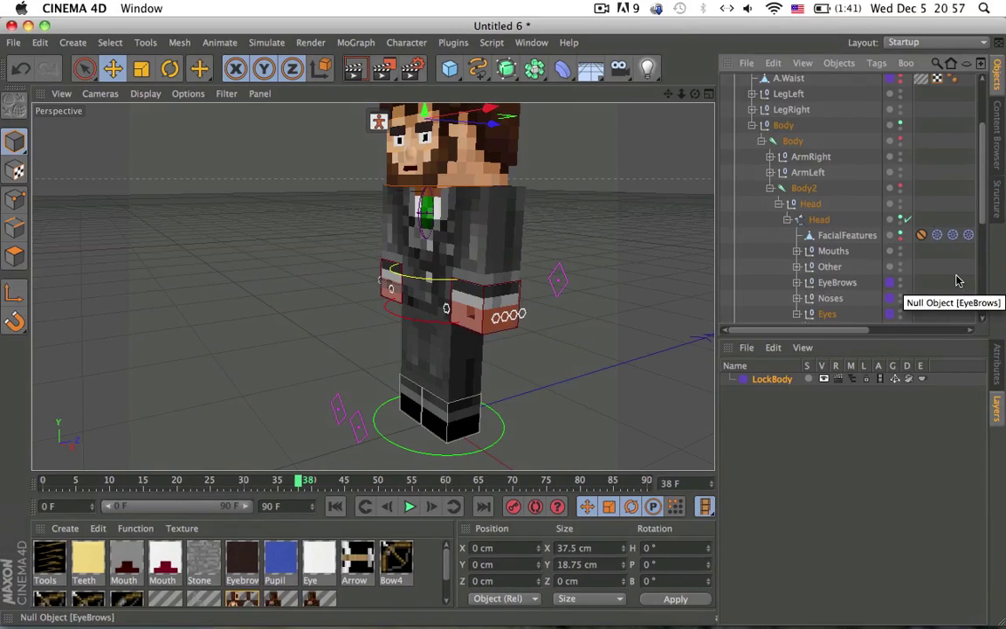
{"action": "scroll", "coordinate": [956, 280], "scroll_direction": "down", "scroll_amount": 5}
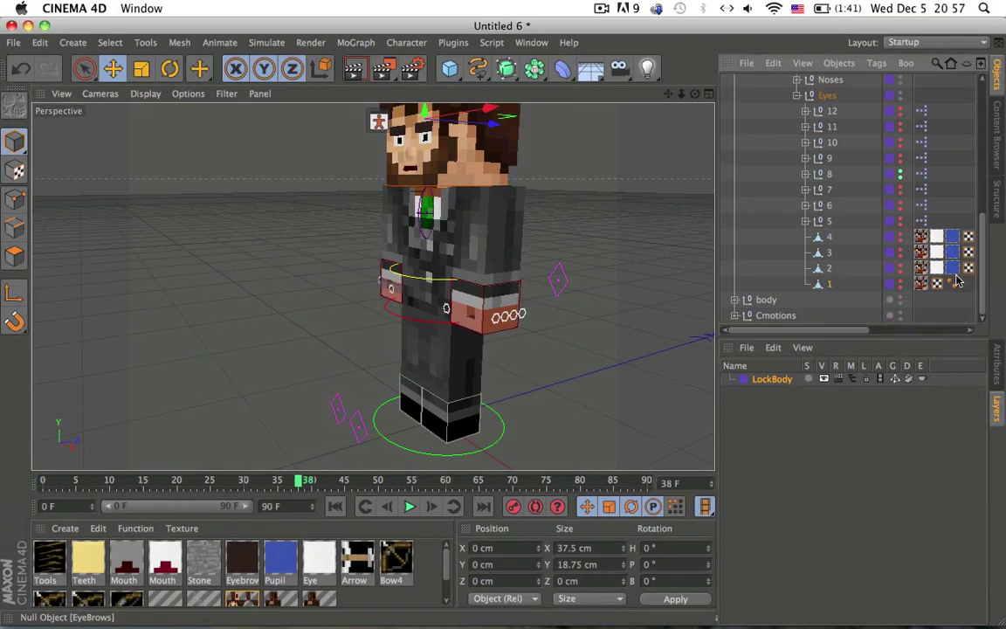
{"action": "left_click", "coordinate": [840, 179], "text": "shift"}
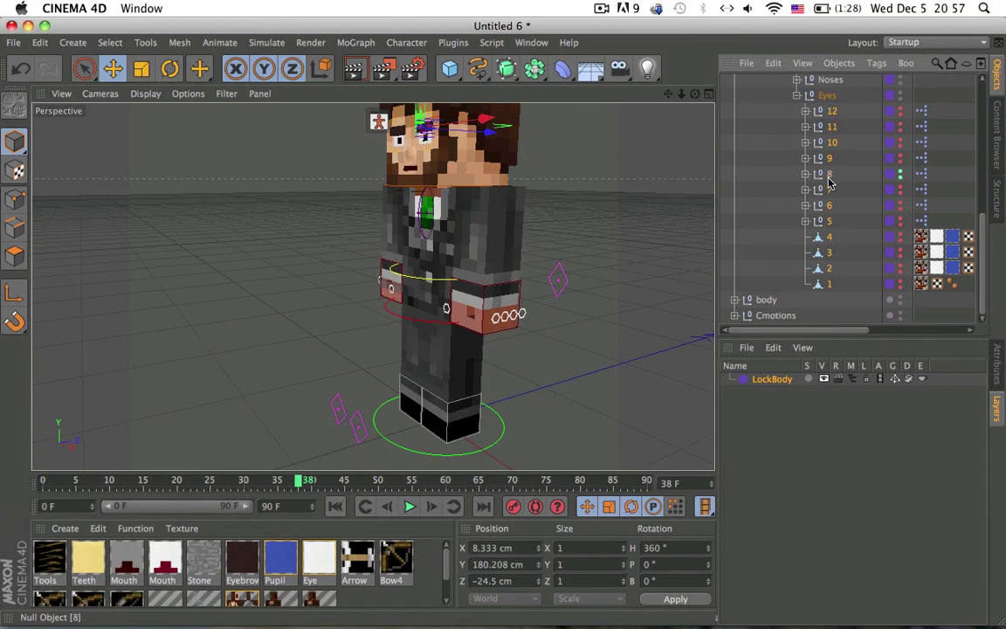
{"action": "key", "text": "Delete"}
- Collapse the Eyes group and its parent groups up to Control in the Template hierarchy
{"action": "left_click", "coordinate": [796, 269]}
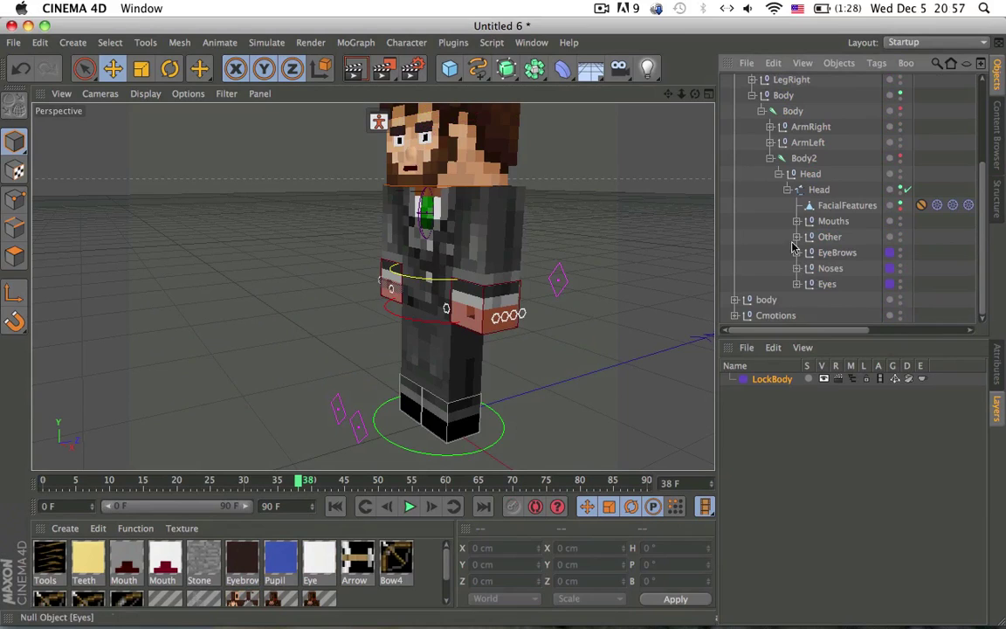
{"action": "left_click", "coordinate": [780, 175]}
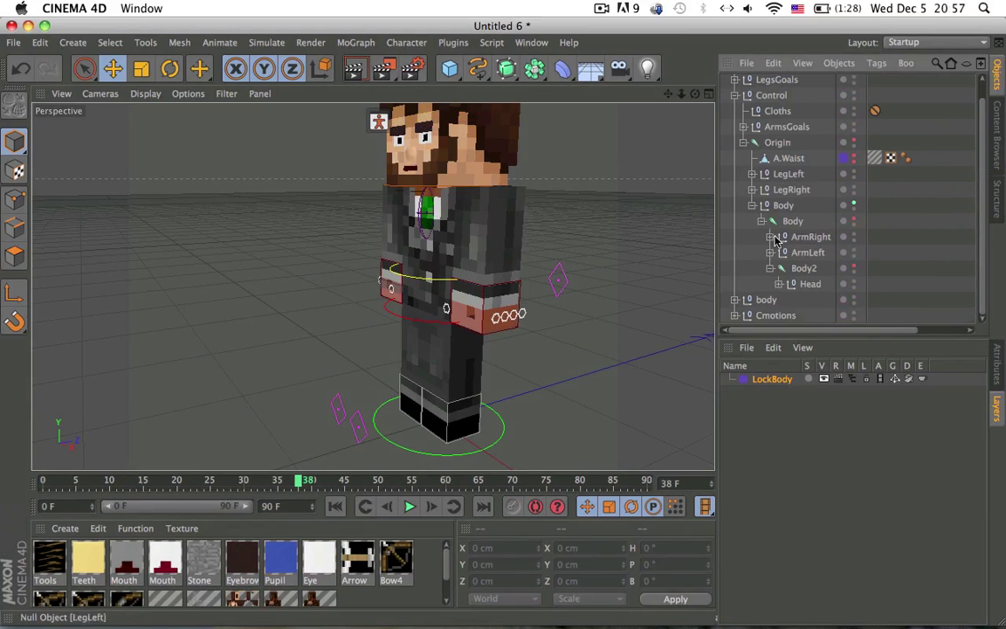
{"action": "left_click", "coordinate": [771, 269]}
{"action": "left_click", "coordinate": [752, 222]}
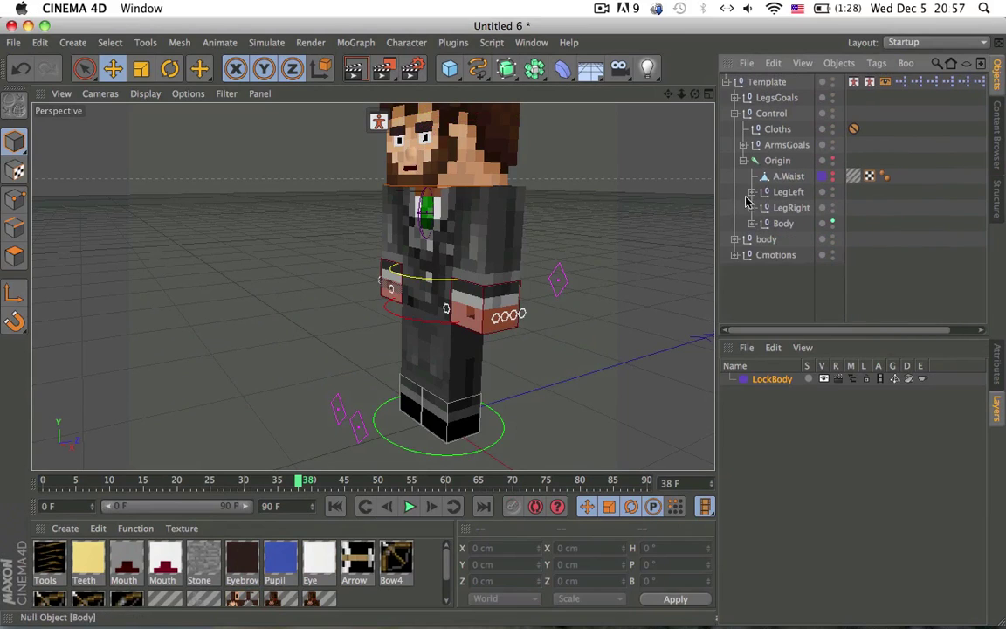
{"action": "left_click", "coordinate": [742, 160]}
{"action": "left_click", "coordinate": [735, 113]}
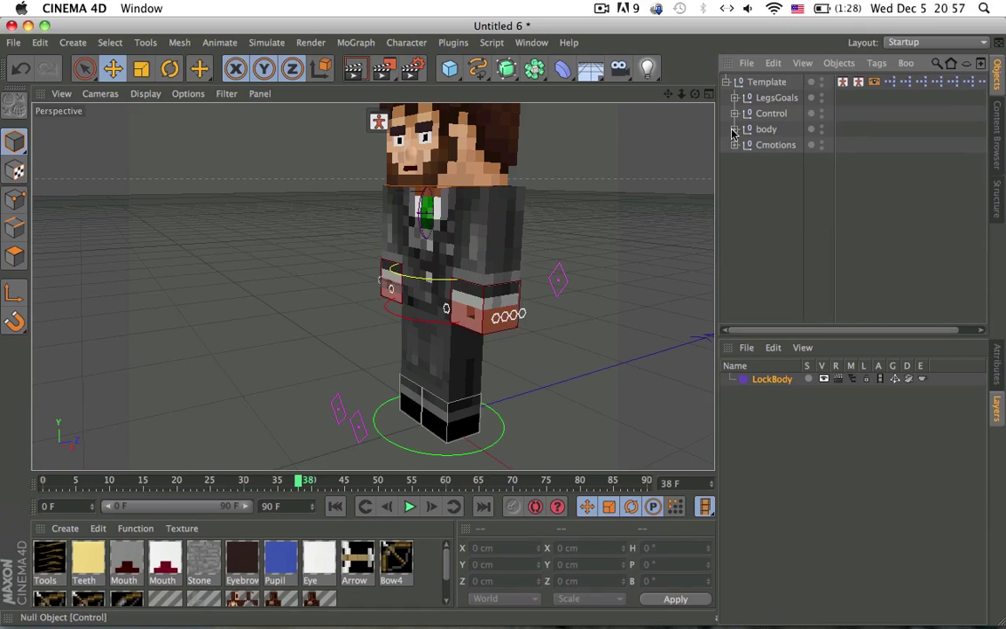
- Expand the body group and select its arm, leg and Body meshes to examine them on the character
{"action": "left_click", "coordinate": [735, 129]}
{"action": "left_click", "coordinate": [781, 145]}
{"action": "left_click", "coordinate": [775, 223], "text": "shift"}
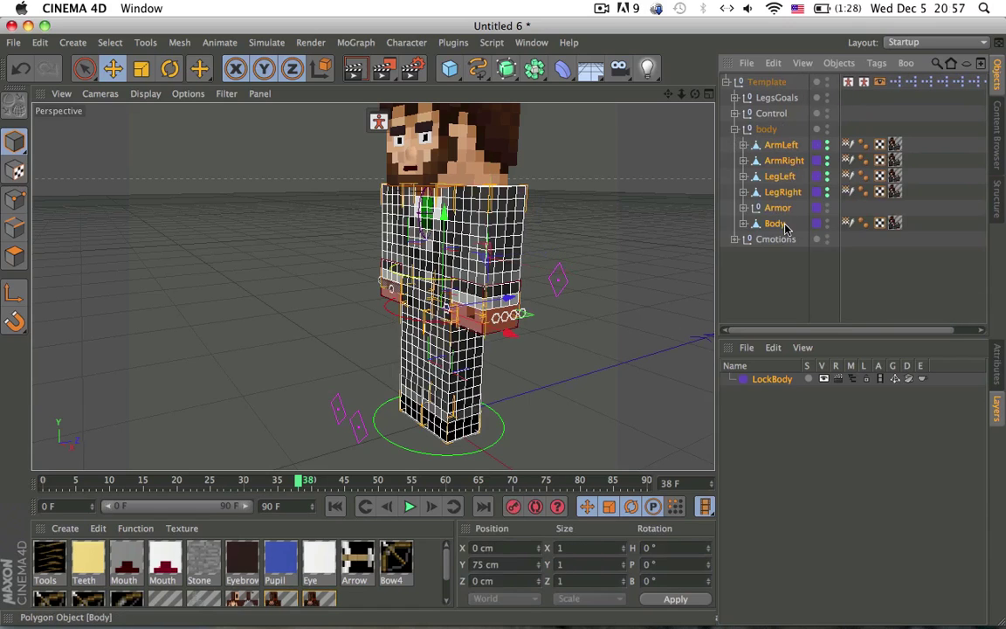
{"action": "left_click", "coordinate": [787, 190]}
{"action": "left_click", "coordinate": [783, 145], "text": "ctrl"}
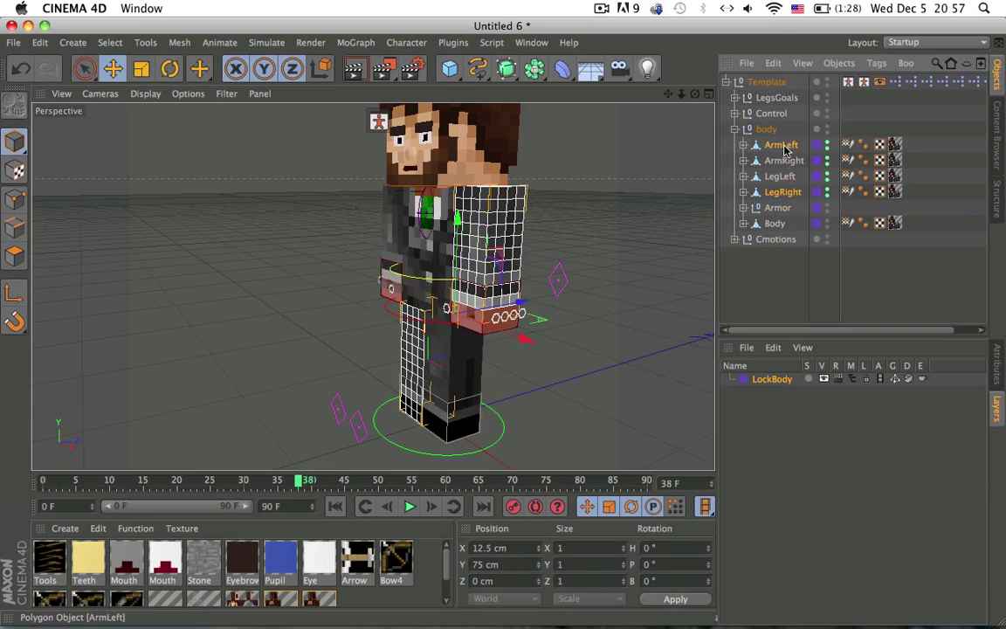
{"action": "left_click", "coordinate": [786, 162], "text": "ctrl"}
{"action": "left_click", "coordinate": [786, 177], "text": "ctrl"}
{"action": "left_click", "coordinate": [783, 230], "text": "shift"}
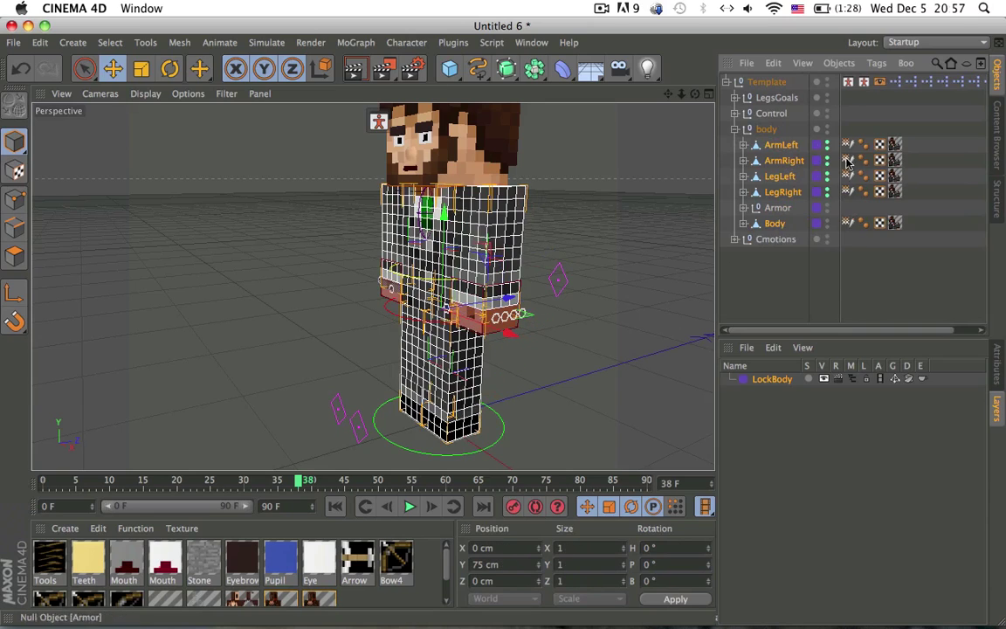
{"action": "left_click", "coordinate": [778, 224], "text": "ctrl"}
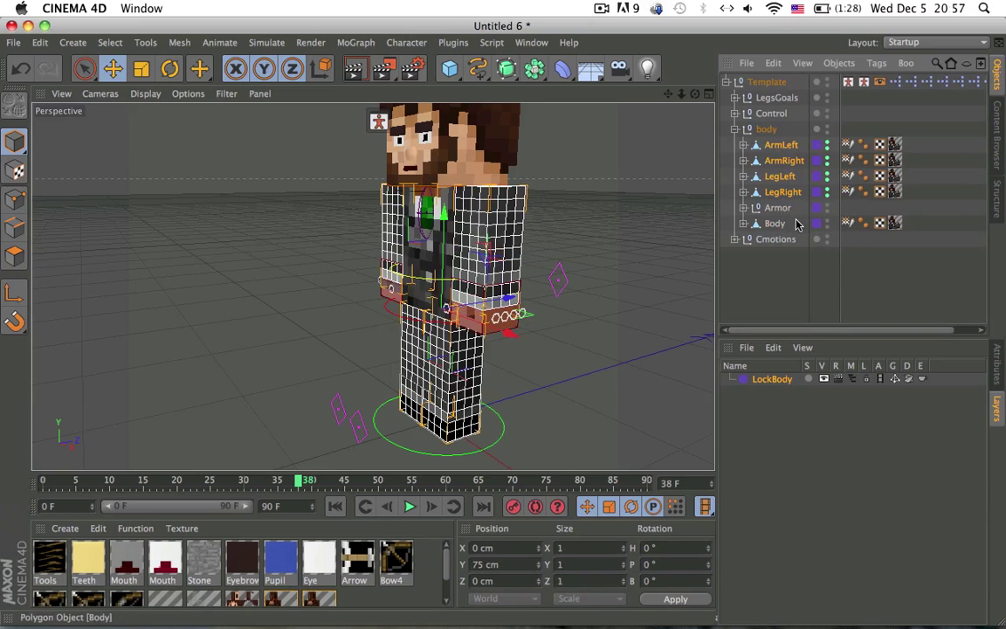
- Collapse the body group and the Template hierarchy, and lock the LockBody layer
{"action": "left_click", "coordinate": [736, 129]}
{"action": "left_click", "coordinate": [726, 82]}
{"action": "left_click", "coordinate": [785, 173]}
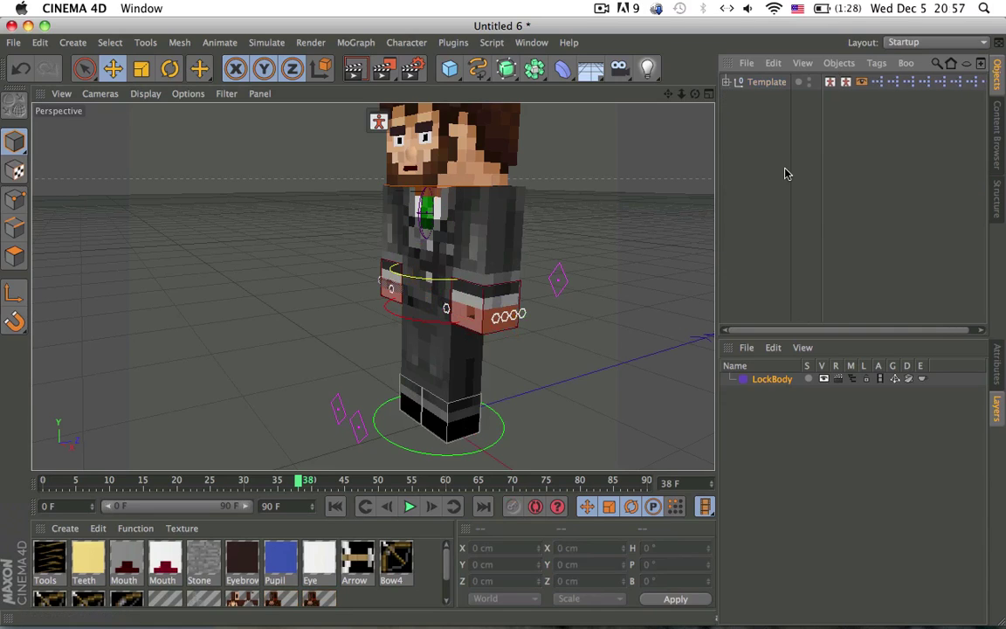
{"action": "left_click", "coordinate": [868, 379]}
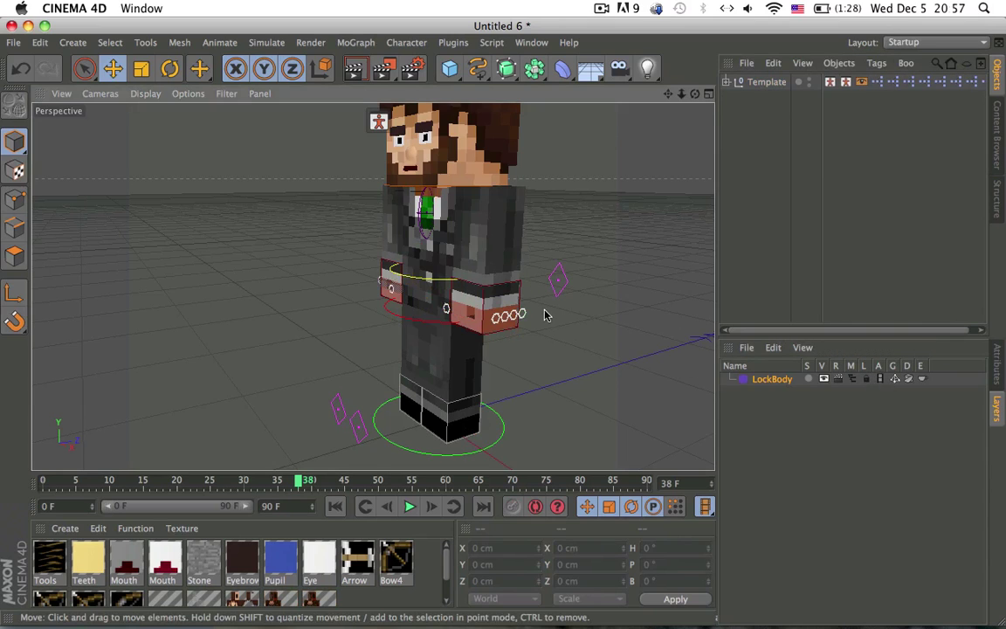
- Try moving a hand controller, undo the move, and select the controller above the head to view the facial sliders
{"action": "left_click_drag", "start_coordinate": [516, 286], "coordinate": [490, 183]}
{"action": "key", "text": "ctrl+z"}
{"action": "middle_click_drag", "start_coordinate": [490, 183], "coordinate": [536, 258], "text": "alt"}
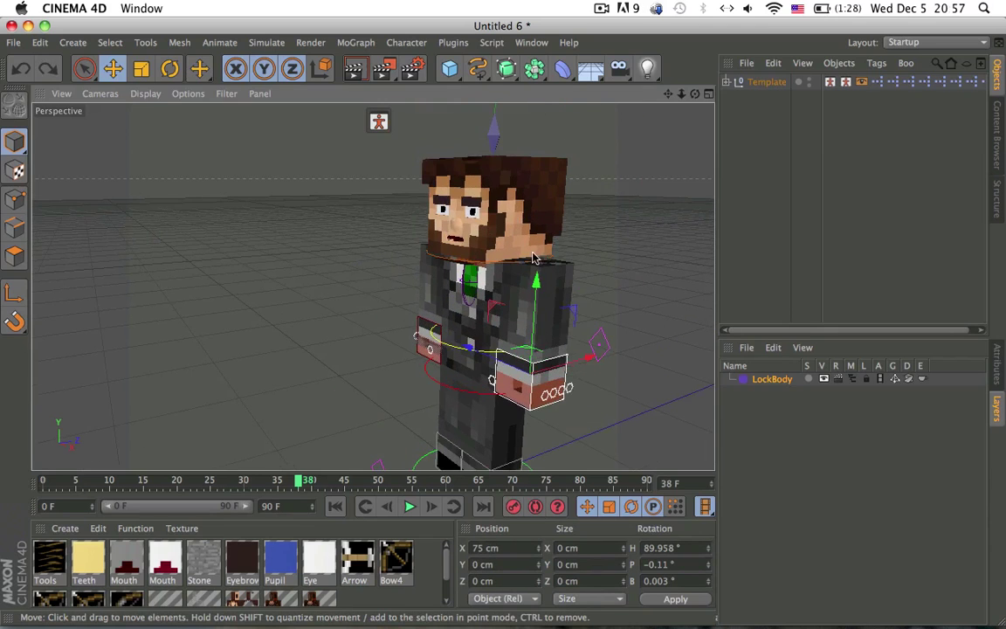
{"action": "left_click", "coordinate": [490, 131]}
{"action": "key", "text": "super+z"}
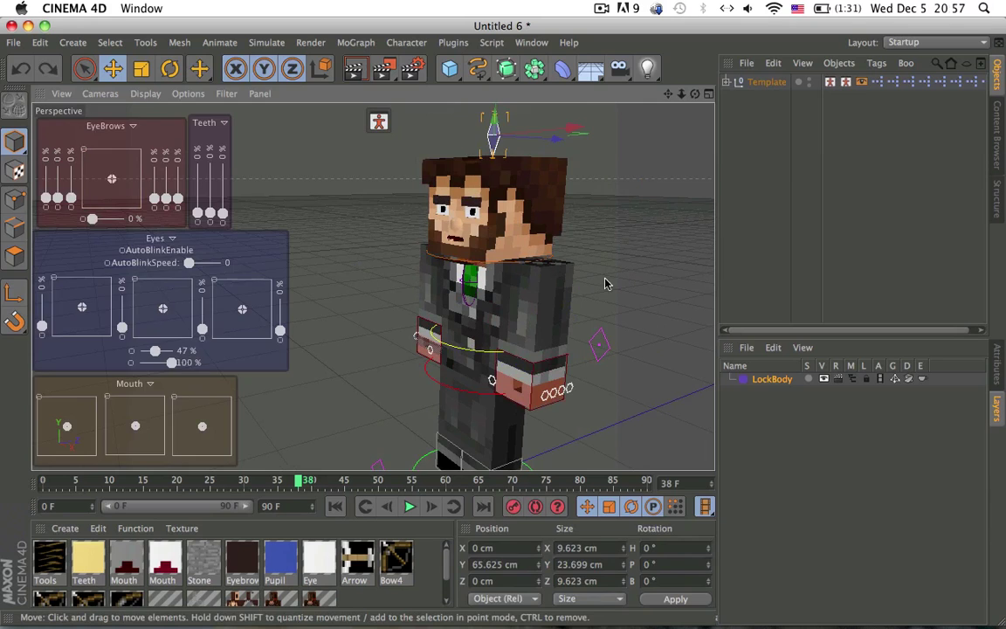
{"action": "left_click", "coordinate": [606, 283]}
- Enable the Walk motion in the Template's Cmotions group and frame the whole character
{"action": "middle_click_drag", "start_coordinate": [521, 350], "coordinate": [476, 223], "text": "alt"}
{"action": "left_click_drag", "start_coordinate": [475, 223], "coordinate": [539, 225], "text": "alt"}
{"action": "left_click", "coordinate": [730, 81]}
{"action": "left_click", "coordinate": [735, 145]}
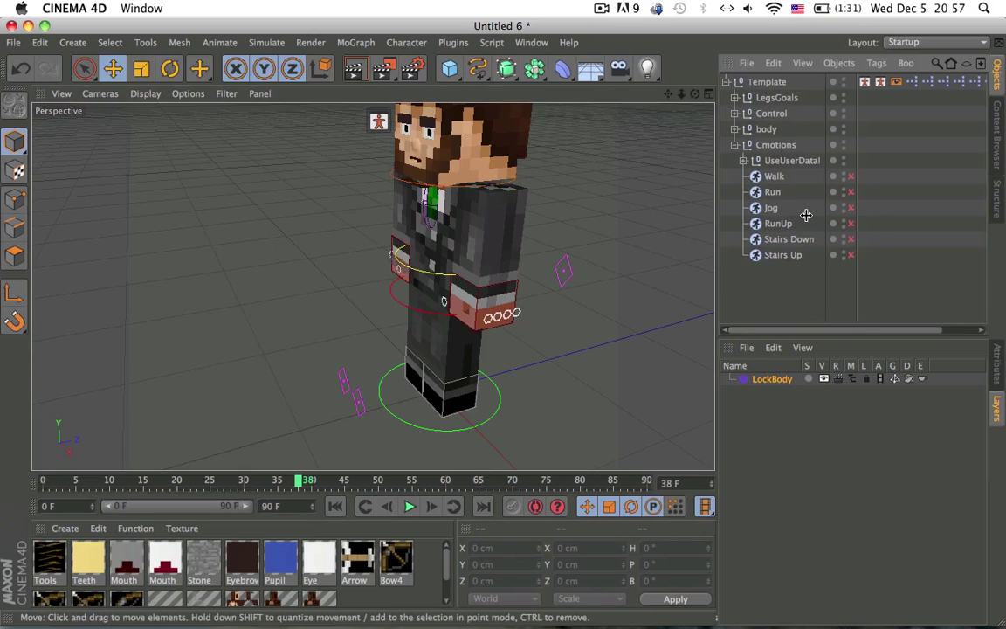
{"action": "left_click", "coordinate": [851, 176]}
{"action": "right_click_drag", "start_coordinate": [517, 192], "coordinate": [387, 333], "text": "alt"}
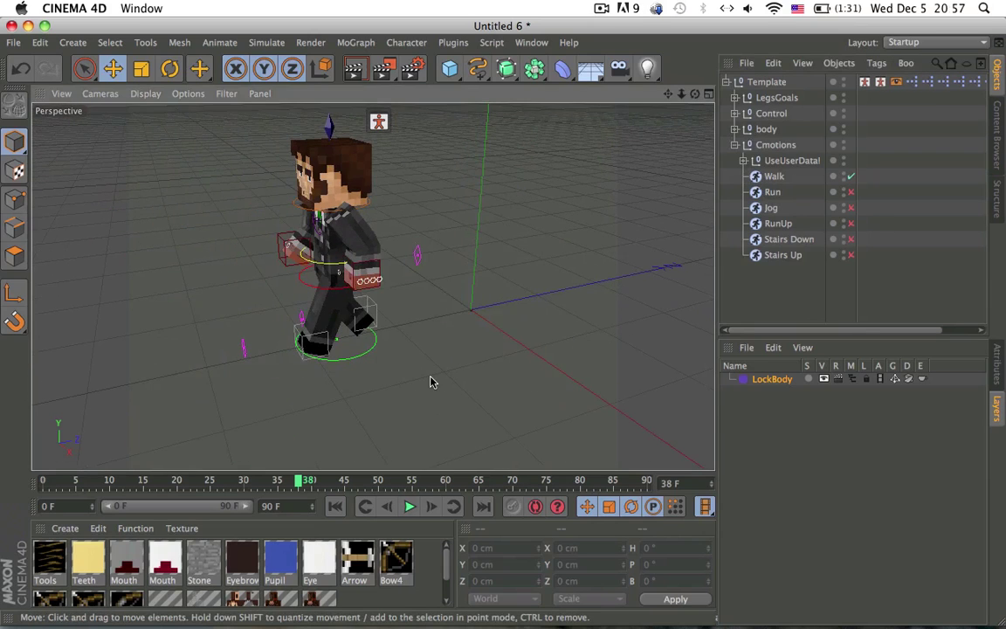
- Set the project frame rate to 24 FPS and extend the timeline and preview range to 200 F
{"action": "key", "text": "ctrl+d"}
{"action": "type", "text": "500"}
{"action": "key", "text": "Return"}
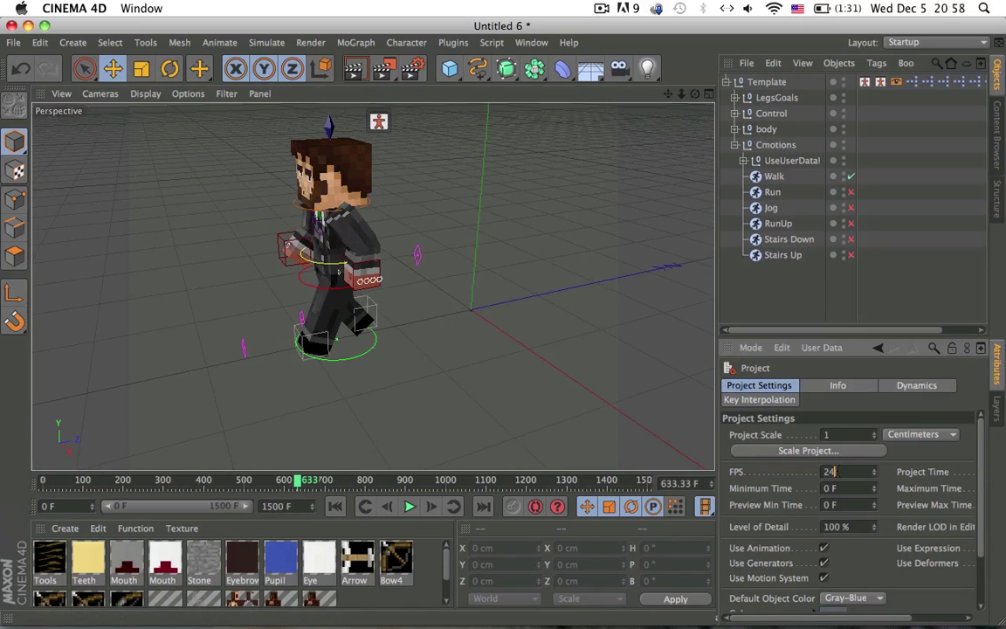
{"action": "type", "text": "24"}
{"action": "key", "text": "Return"}
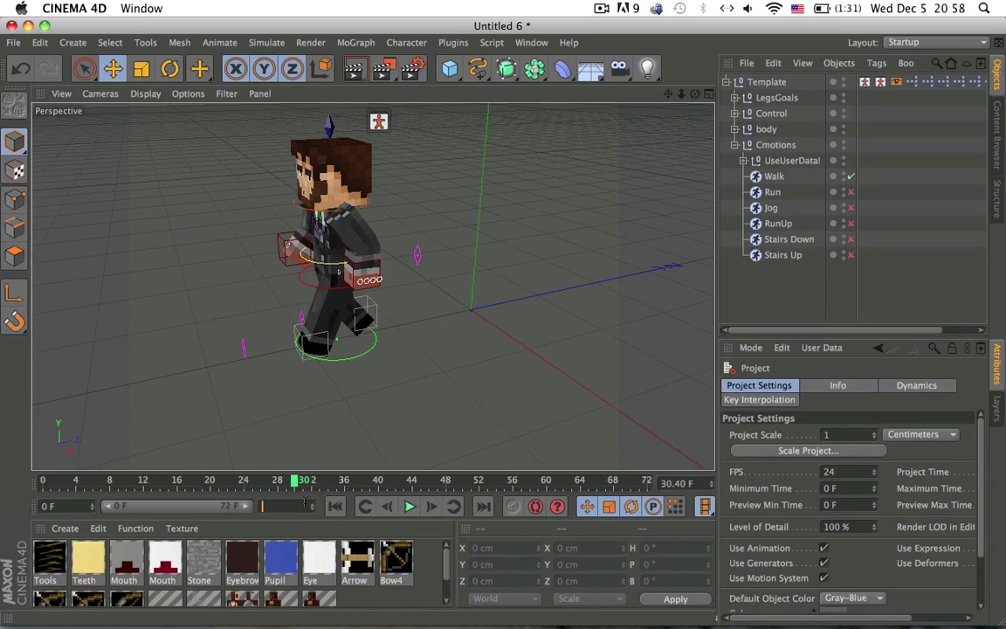
{"action": "key", "text": "Return"}
{"action": "left_click_drag", "start_coordinate": [170, 506], "coordinate": [262, 507]}
- Add a camera facing the character and make it a child of the Template object
{"action": "left_click_drag", "start_coordinate": [357, 424], "coordinate": [628, 74], "text": "alt"}
{"action": "left_click", "coordinate": [647, 69]}
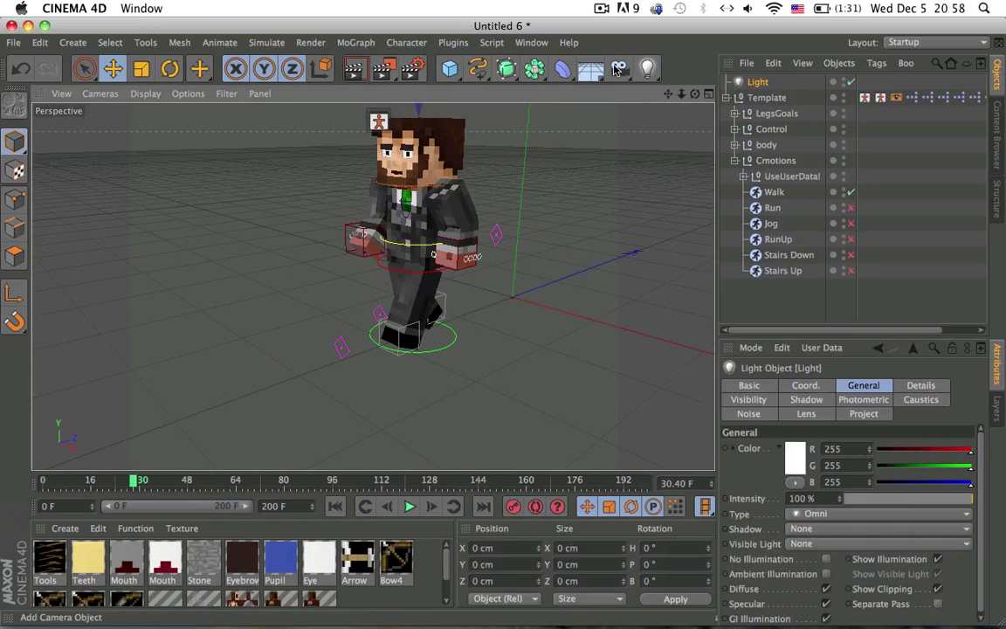
{"action": "key", "text": "ctrl+z"}
{"action": "left_click", "coordinate": [619, 69]}
{"action": "left_click_drag", "start_coordinate": [791, 82], "coordinate": [766, 97]}
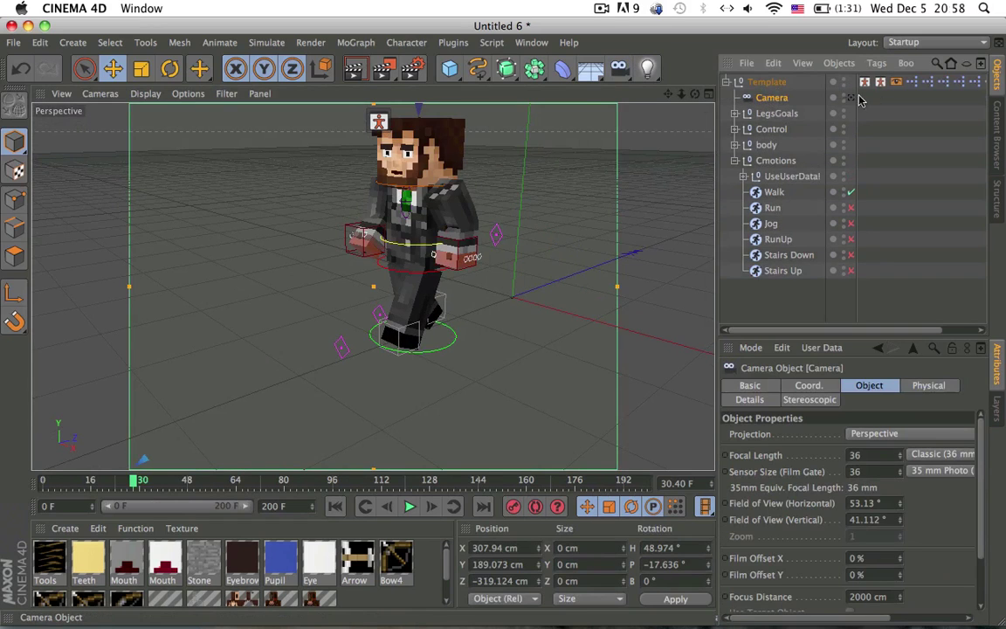
- Play the Walk animation through the camera and set the project frame rate to 12 FPS
{"action": "left_click", "coordinate": [411, 506]}
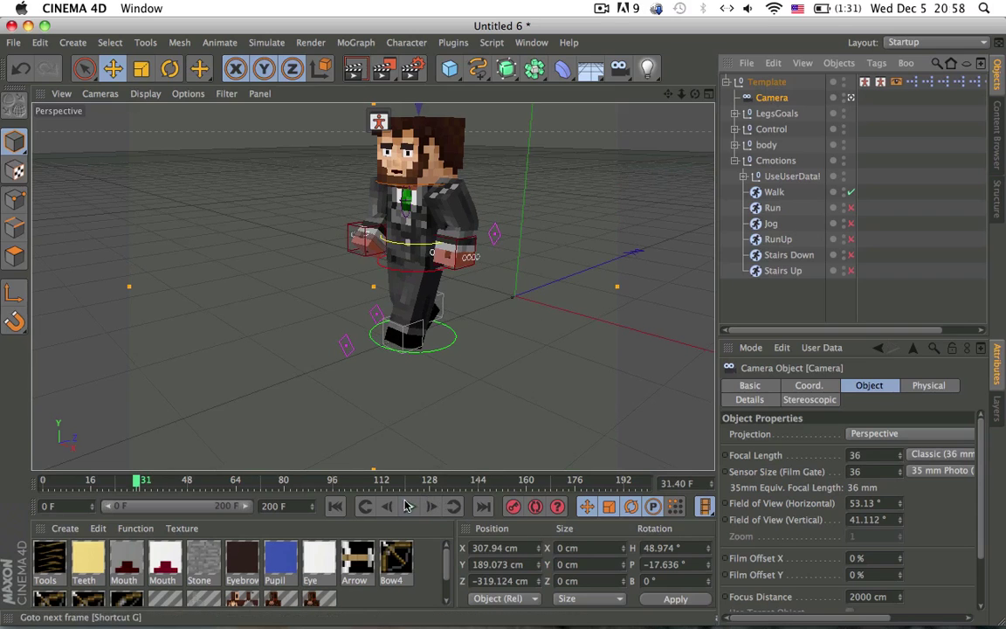
{"action": "key", "text": "ctrl+d"}
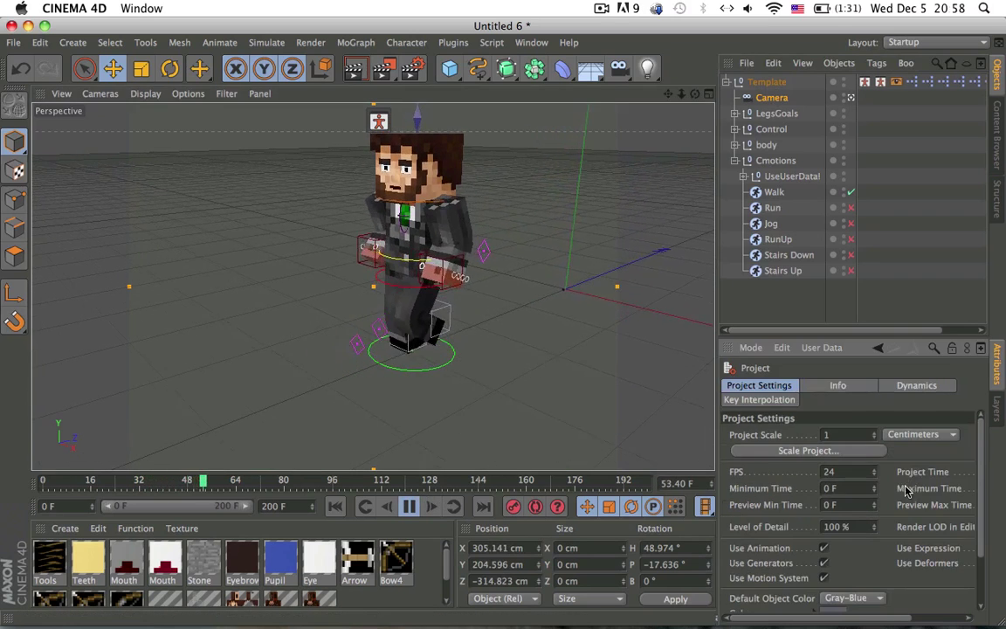
{"action": "type", "text": "12"}
{"action": "key", "text": "Return"}
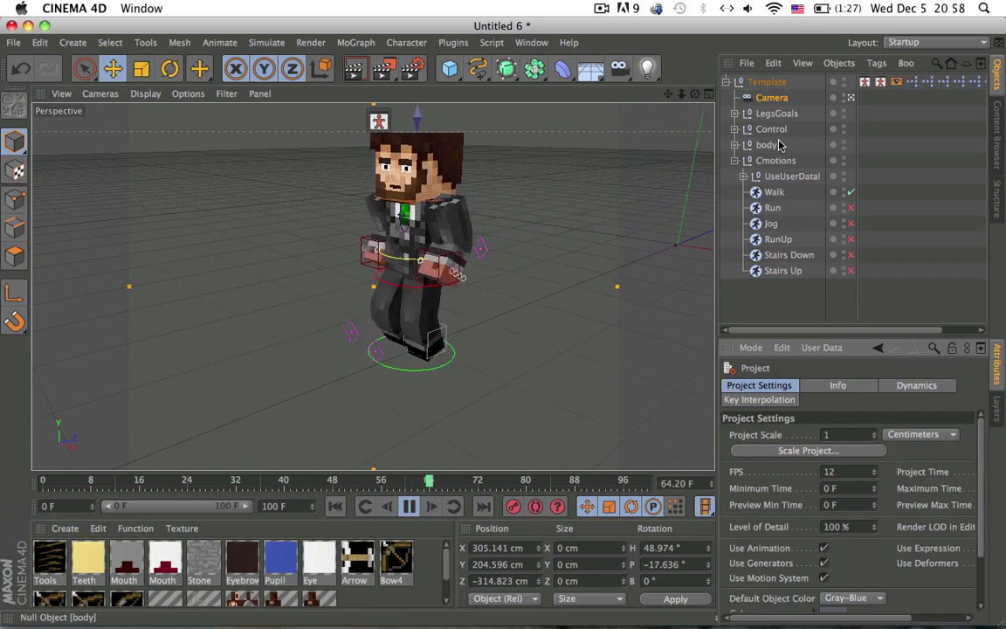
- Disable the Walk motion and preview the Run and Jog motions one at a time, switching each off again
{"action": "left_click", "coordinate": [851, 193]}
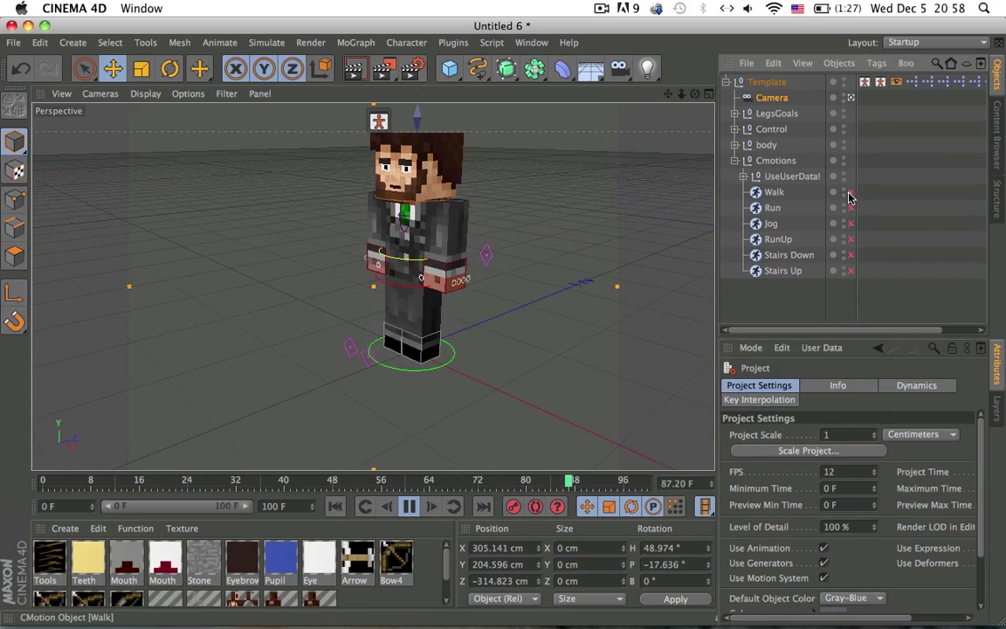
{"action": "left_click", "coordinate": [851, 209]}
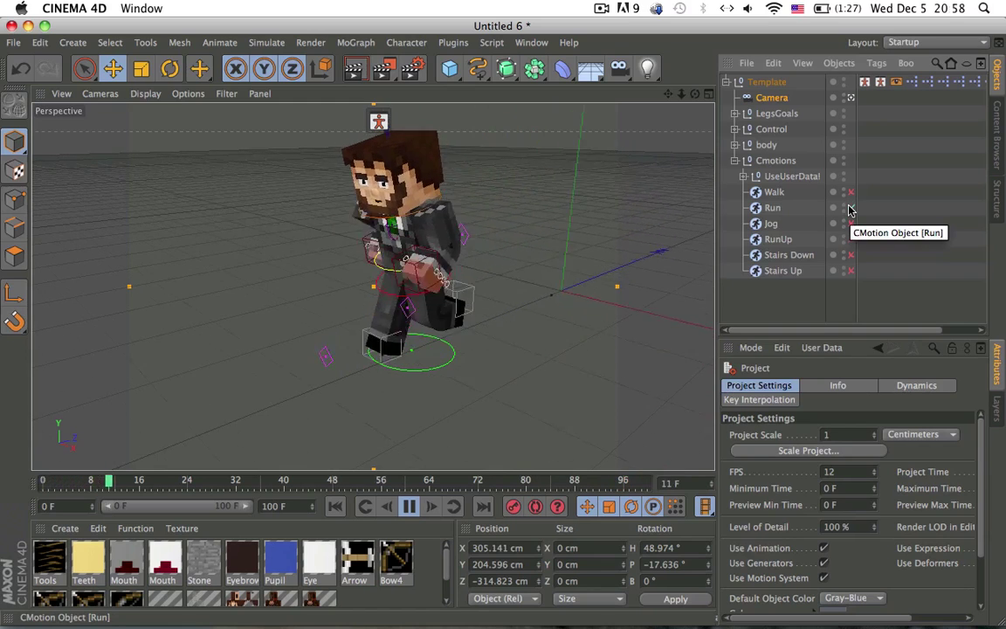
{"action": "left_click", "coordinate": [850, 208]}
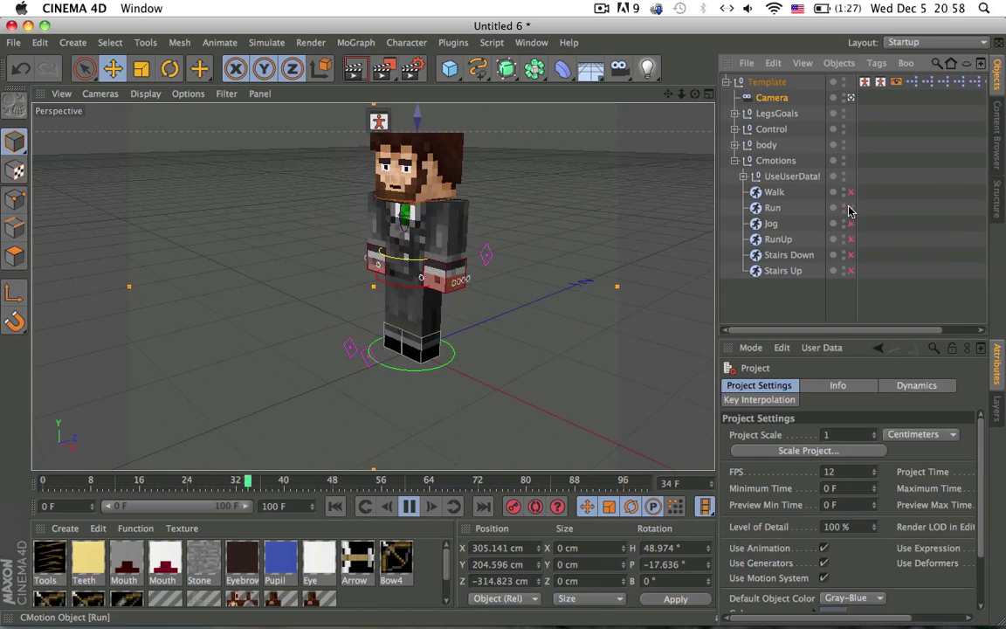
{"action": "left_click", "coordinate": [850, 223]}
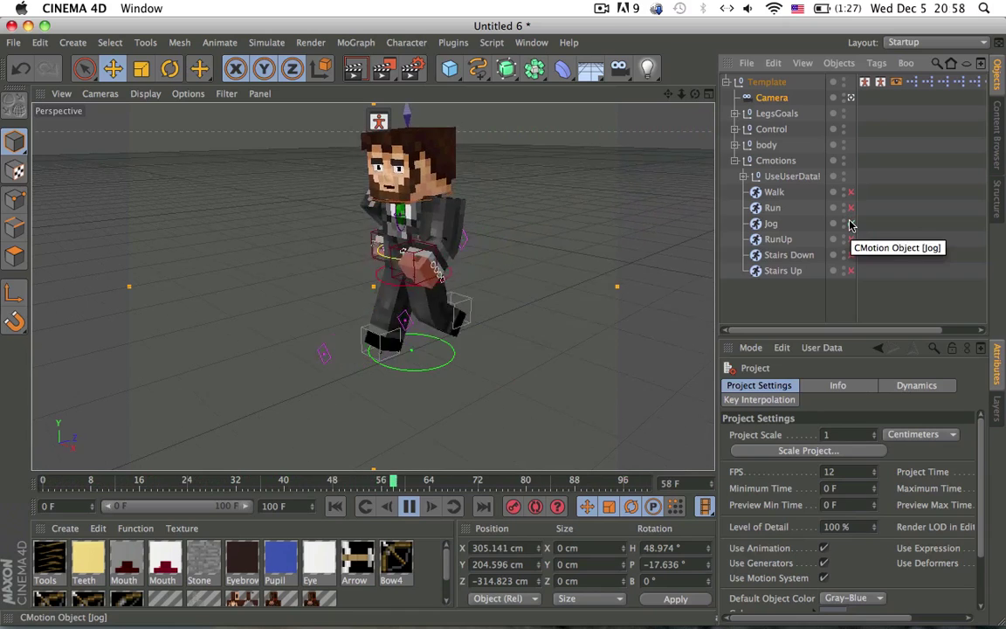
{"action": "left_click", "coordinate": [851, 223]}
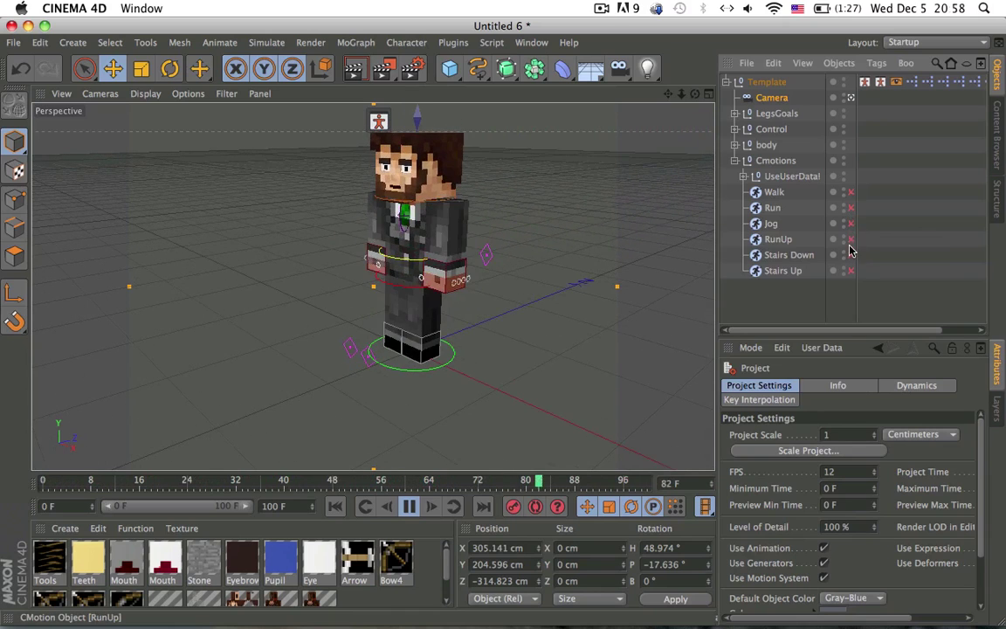
- Enable the RunUp motion, view it from the side, and return the timeline to frame 0
{"action": "left_click", "coordinate": [851, 241]}
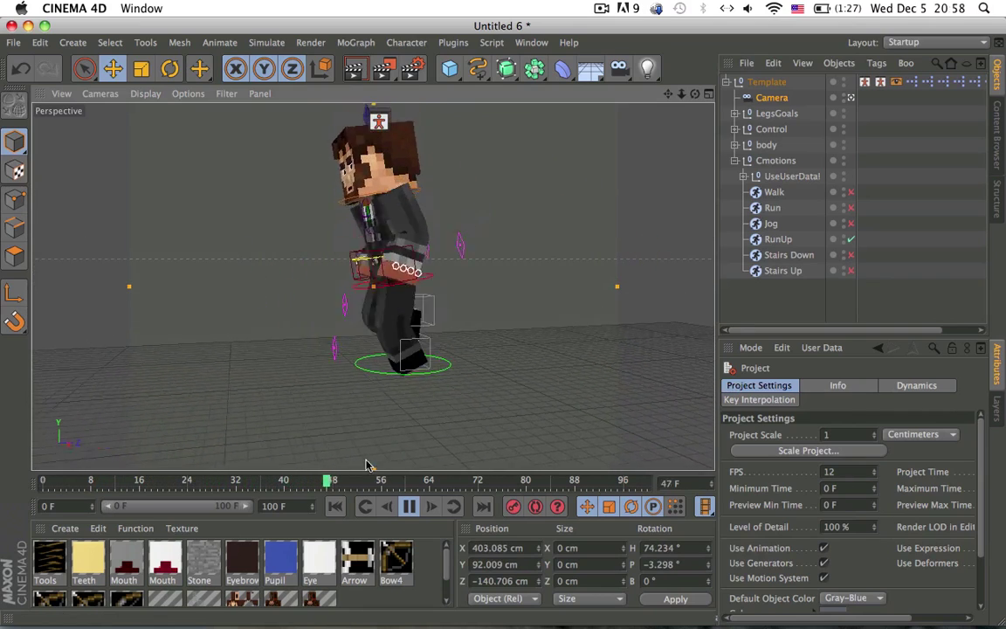
{"action": "left_click_drag", "start_coordinate": [401, 486], "coordinate": [42, 449]}
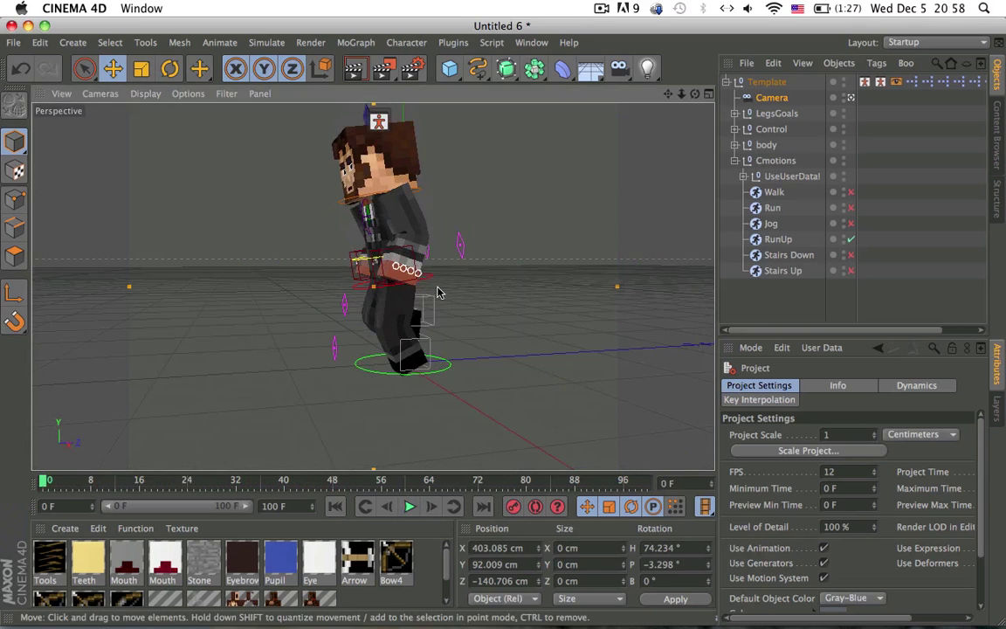
- Add a cube and set its X, Y and Z sizes to 100 cm
{"action": "left_click", "coordinate": [459, 69]}
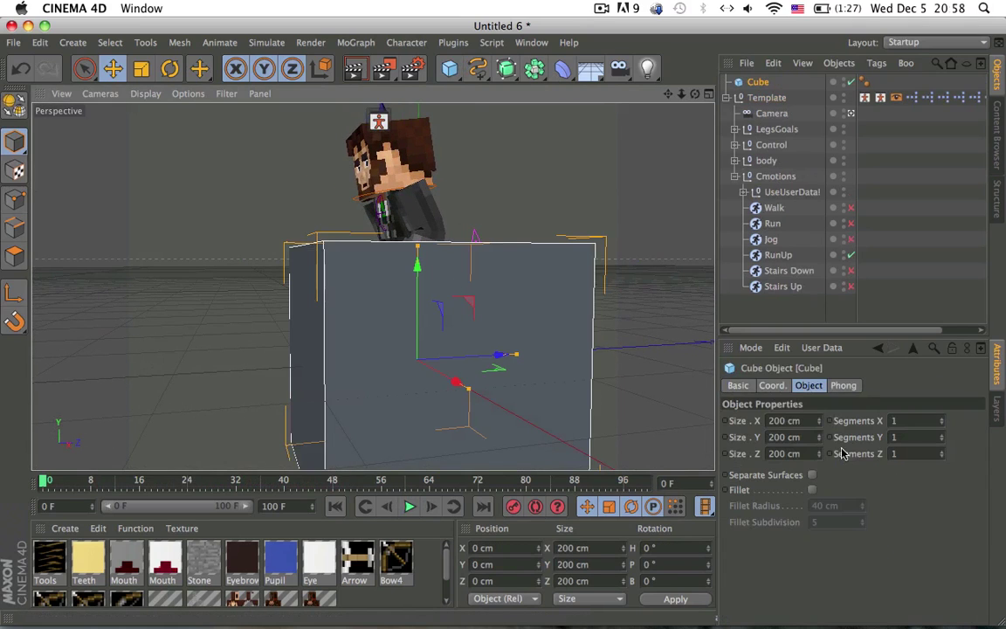
{"action": "double_click", "coordinate": [804, 421]}
{"action": "type", "text": "1"}
{"action": "type", "text": "100"}
{"action": "key", "text": "Tab"}
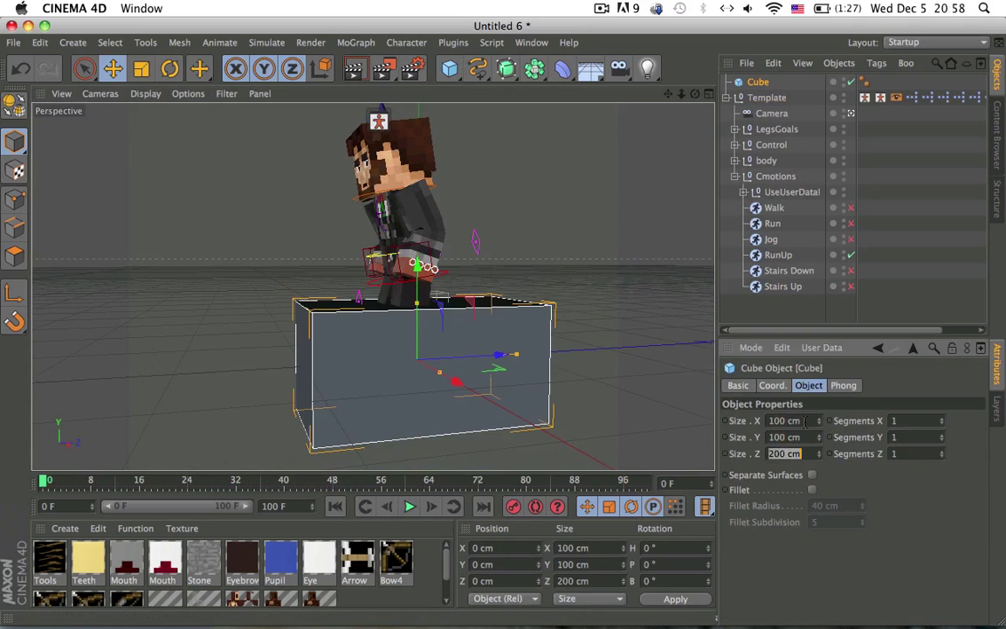
- Move the cube in front of the character as a stair block and paste a duplicate of it
{"action": "left_click", "coordinate": [396, 314]}
{"action": "left_click_drag", "start_coordinate": [463, 303], "coordinate": [171, 103]}
{"action": "key", "text": "super+c"}
{"action": "key", "text": "super+v"}
{"action": "middle_click_drag", "start_coordinate": [284, 213], "coordinate": [390, 315], "text": "alt"}
{"action": "scroll", "coordinate": [390, 315], "scroll_direction": "down", "scroll_amount": 3}
- Undo the cube's duplication, move and resizing until the cube is removed from the scene
{"action": "key", "text": "super+z"}
{"action": "key", "text": "super+z"}
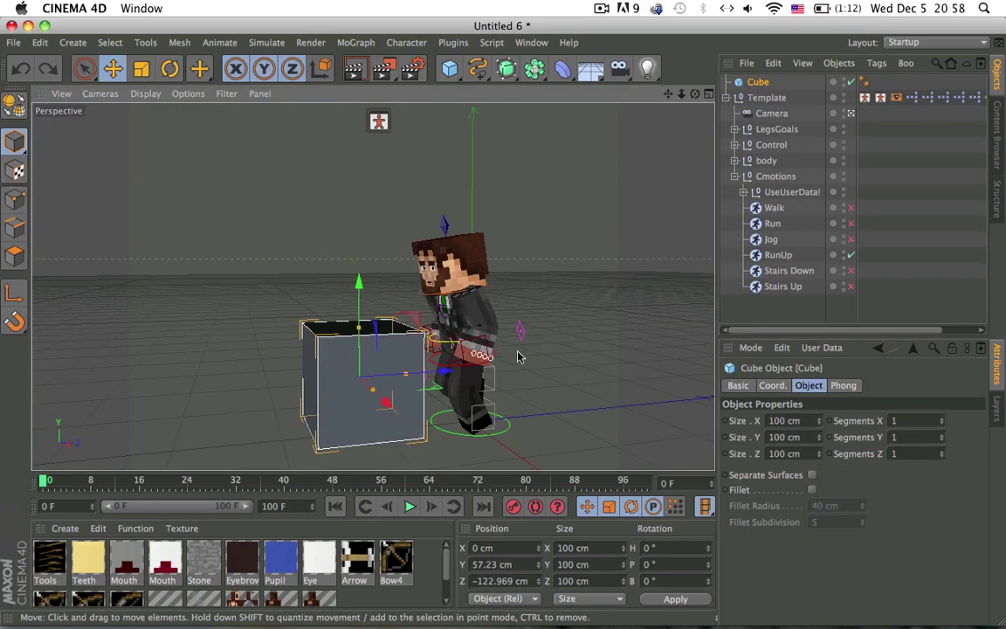
{"action": "key", "text": "ctrl+z"}
{"action": "key", "text": "ctrl+z"}
{"action": "key", "text": "ctrl+z"}
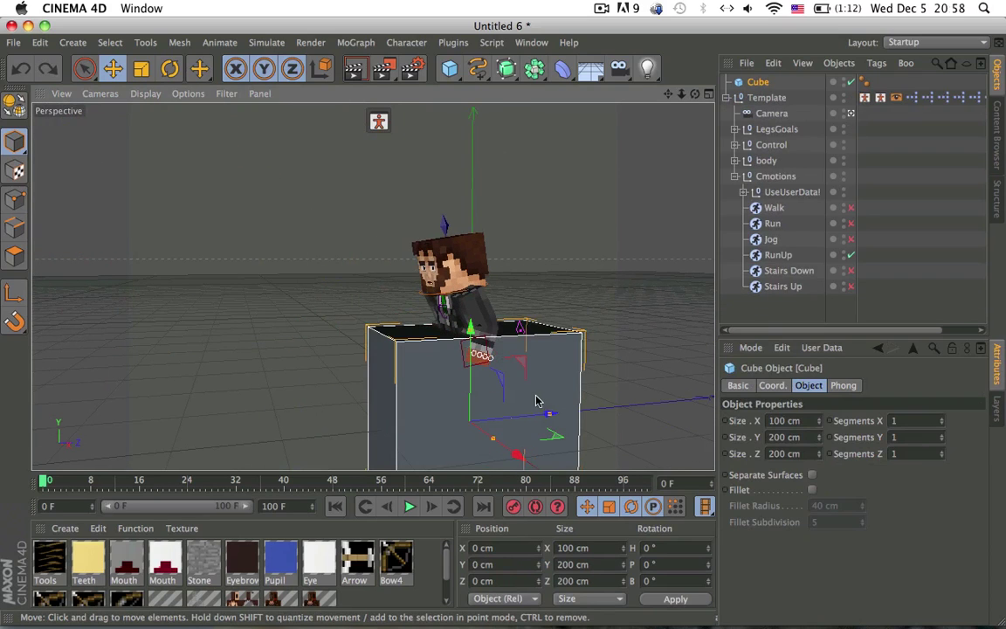
{"action": "key", "text": "ctrl+z"}
- Disable the RunUp motion, preview the Stairs Down motion by playing it, and switch Stairs Down off again
{"action": "left_click", "coordinate": [850, 239]}
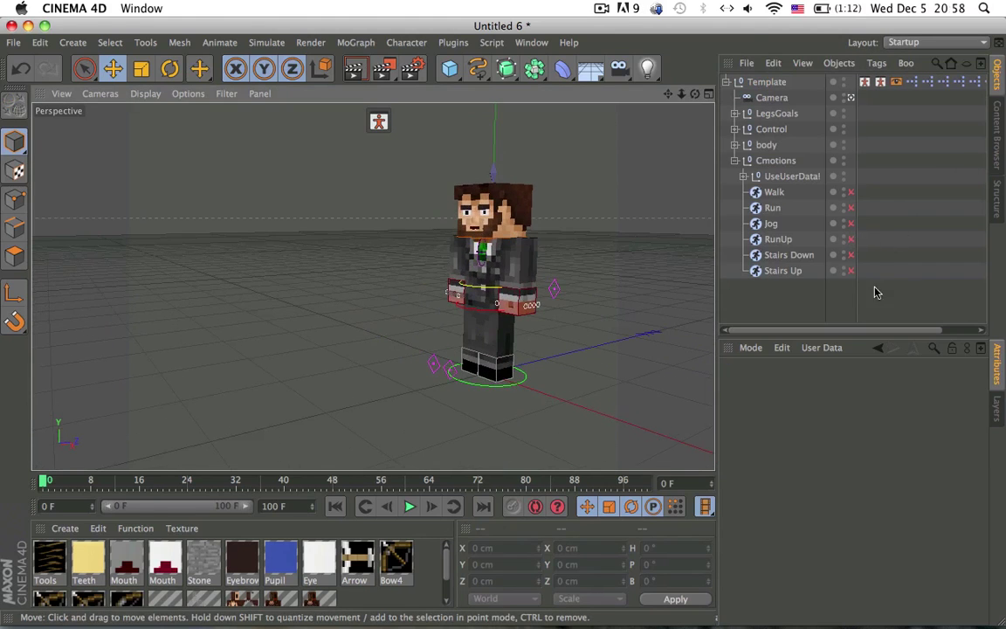
{"action": "left_click", "coordinate": [850, 254]}
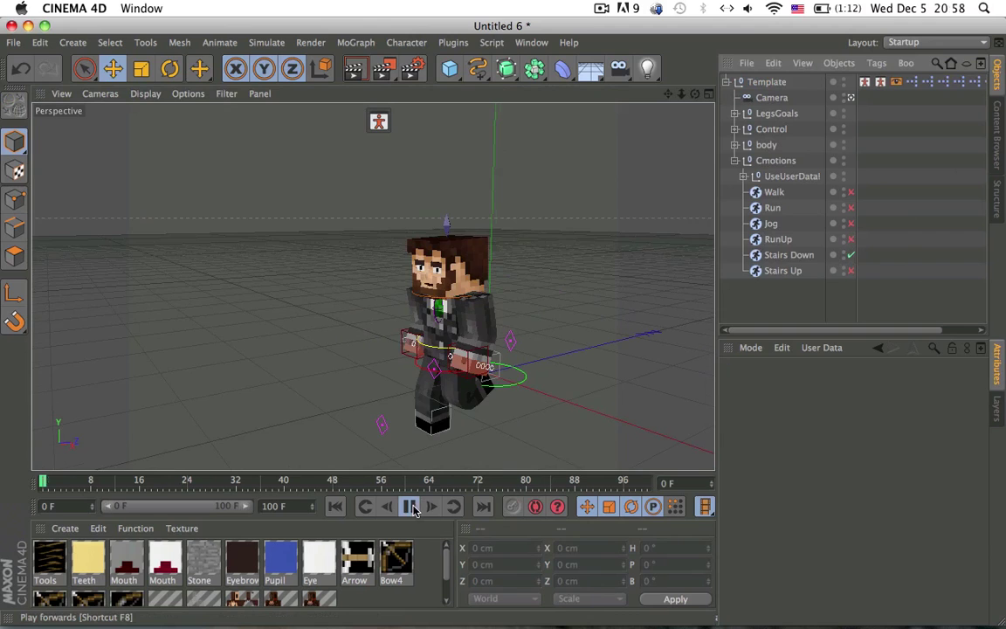
{"action": "left_click", "coordinate": [850, 254]}
- Enable the Stairs Up motion and scrub the timeline to examine the climbing poses from several angles
{"action": "left_click", "coordinate": [850, 270]}
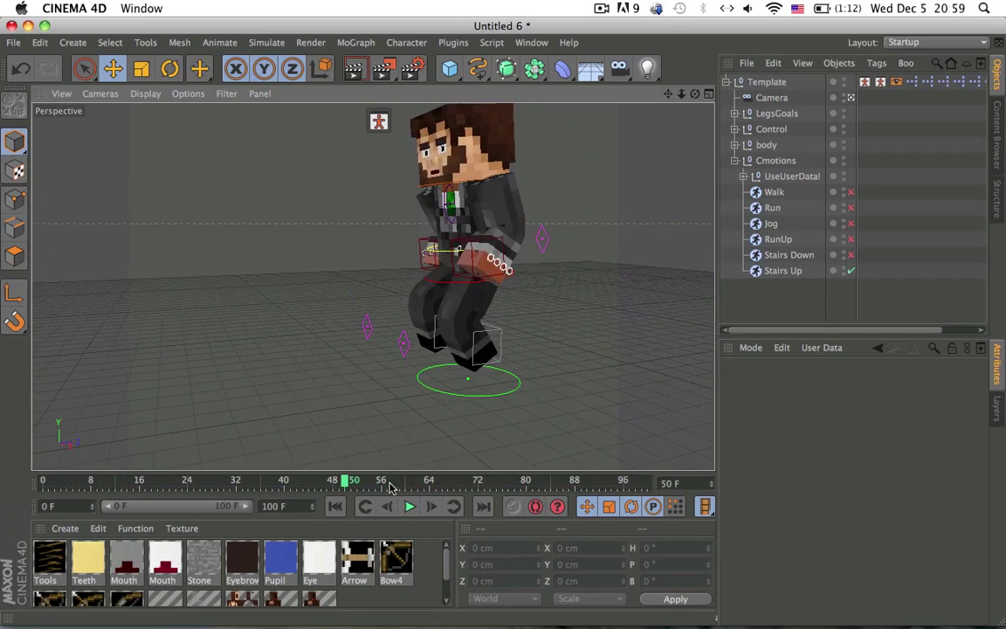
{"action": "left_click_drag", "start_coordinate": [390, 486], "coordinate": [124, 491]}
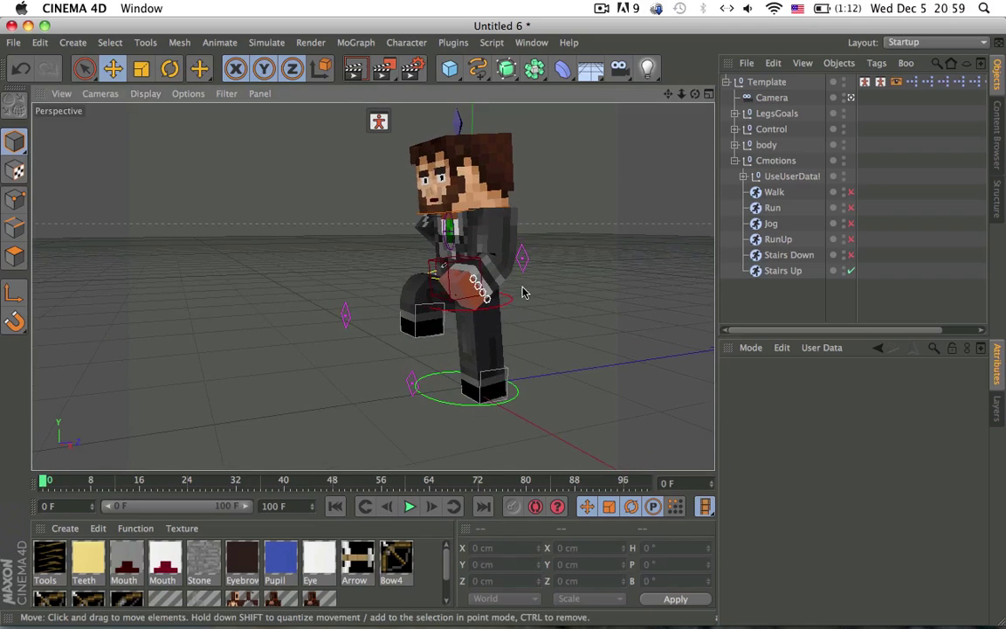
{"action": "left_click_drag", "start_coordinate": [522, 293], "coordinate": [546, 298], "text": "alt"}
{"action": "left_click_drag", "start_coordinate": [435, 250], "coordinate": [591, 300], "text": "alt"}
{"action": "left_click_drag", "start_coordinate": [485, 281], "coordinate": [500, 304], "text": "alt"}
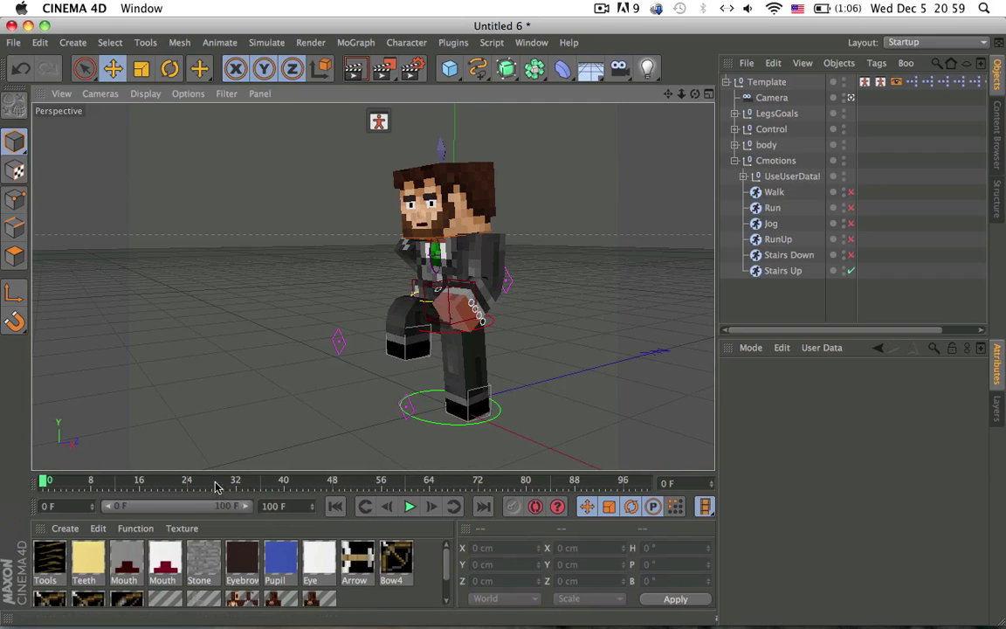
{"action": "left_click_drag", "start_coordinate": [217, 486], "coordinate": [277, 482]}
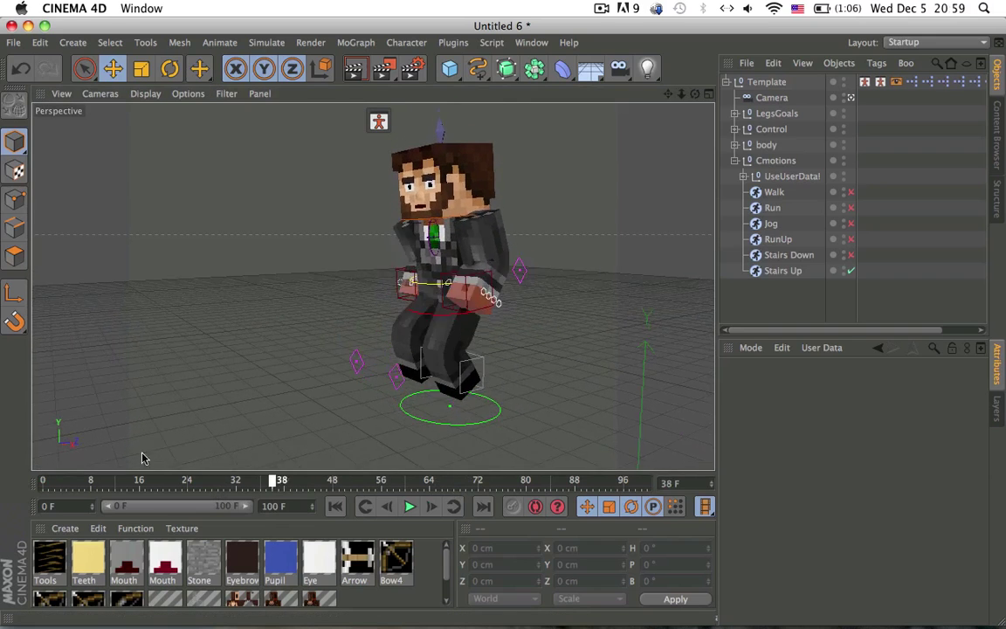
{"action": "left_click_drag", "start_coordinate": [143, 454], "coordinate": [78, 441]}
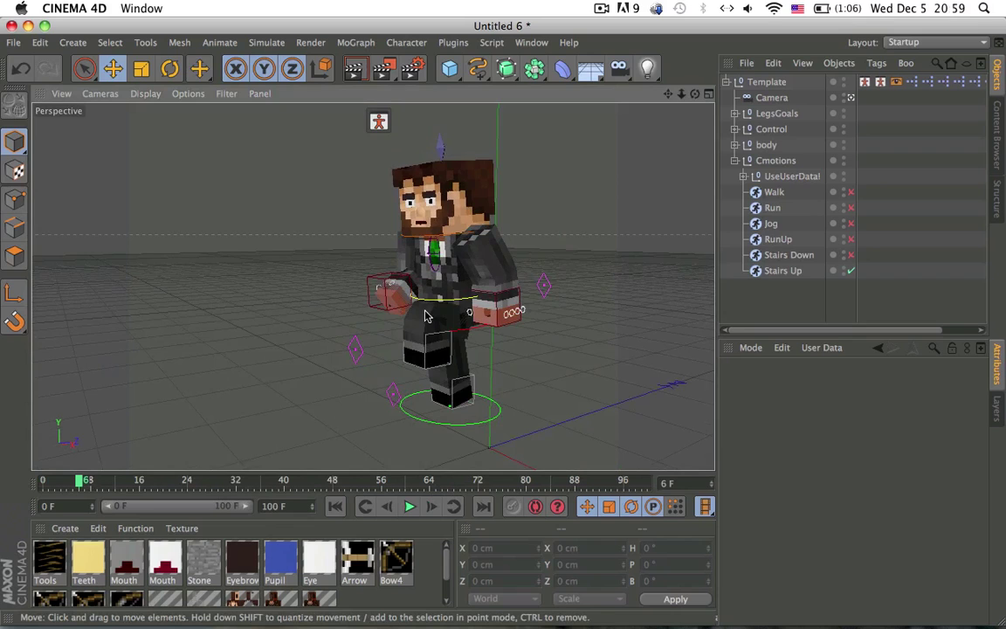
{"action": "left_click_drag", "start_coordinate": [426, 316], "coordinate": [441, 276], "text": "alt"}
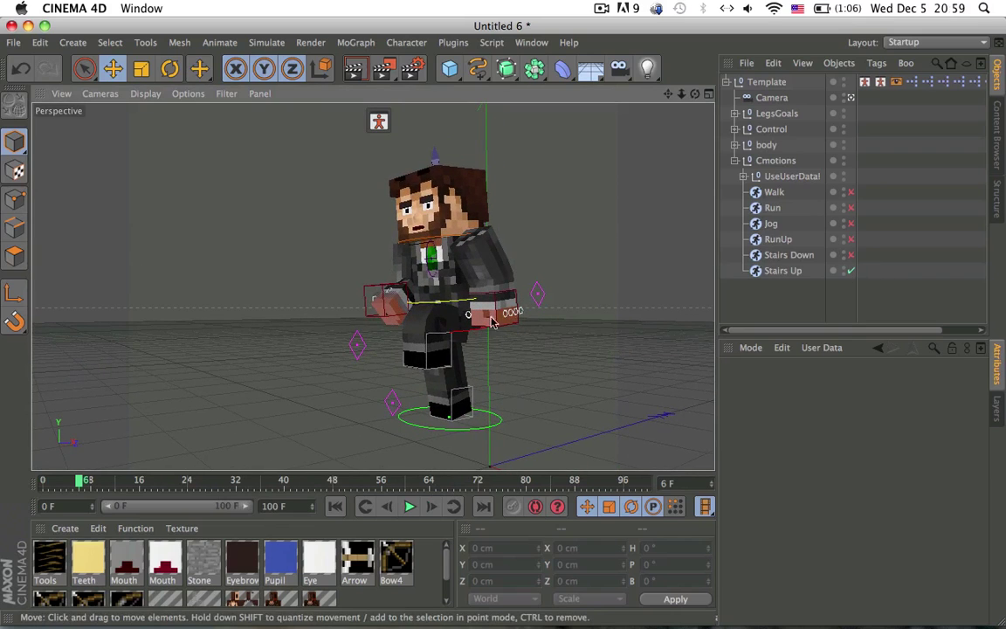
- Disable the Stairs Up motion and collapse the Cmotions group
{"action": "left_click", "coordinate": [443, 339]}
{"action": "key", "text": "e"}
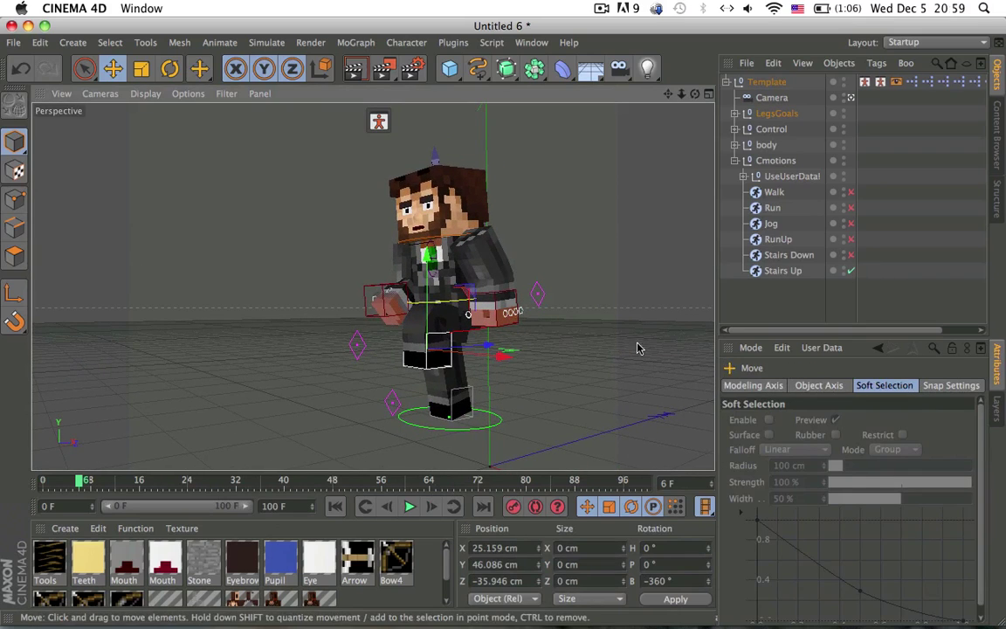
{"action": "left_click", "coordinate": [851, 272]}
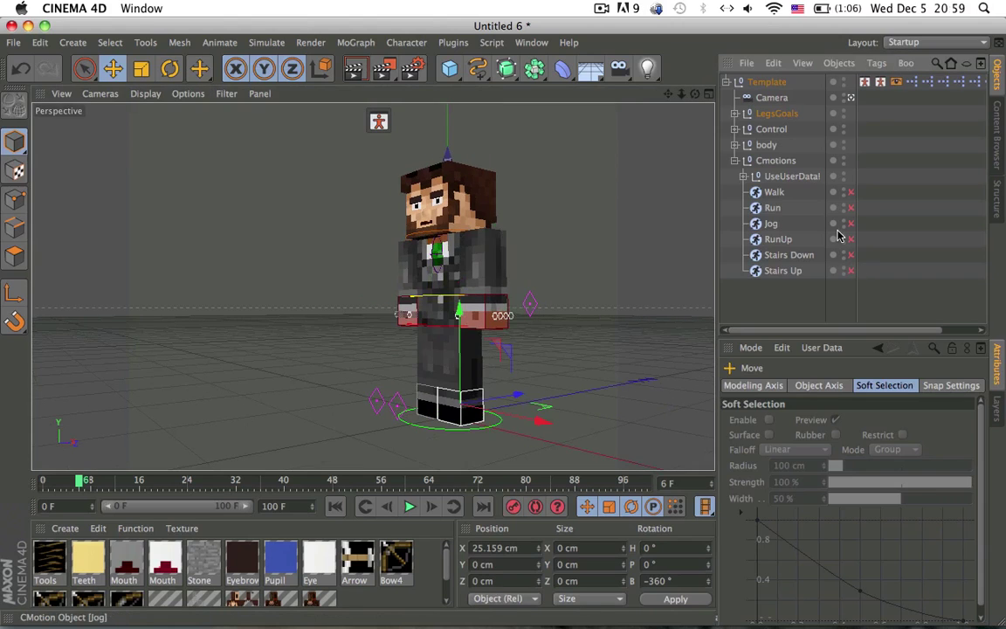
{"action": "left_click", "coordinate": [735, 160]}
{"action": "left_click", "coordinate": [856, 159]}
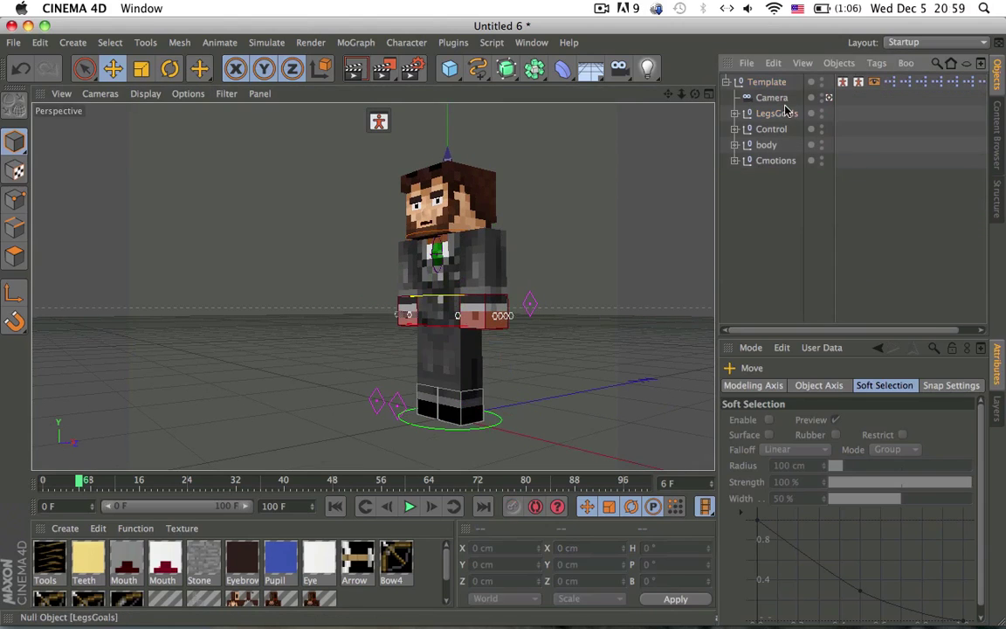
- Delete the Camera from the Template object and collapse the Template hierarchy
{"action": "left_click", "coordinate": [784, 111]}
{"action": "left_click", "coordinate": [779, 99]}
{"action": "key", "text": "Delete"}
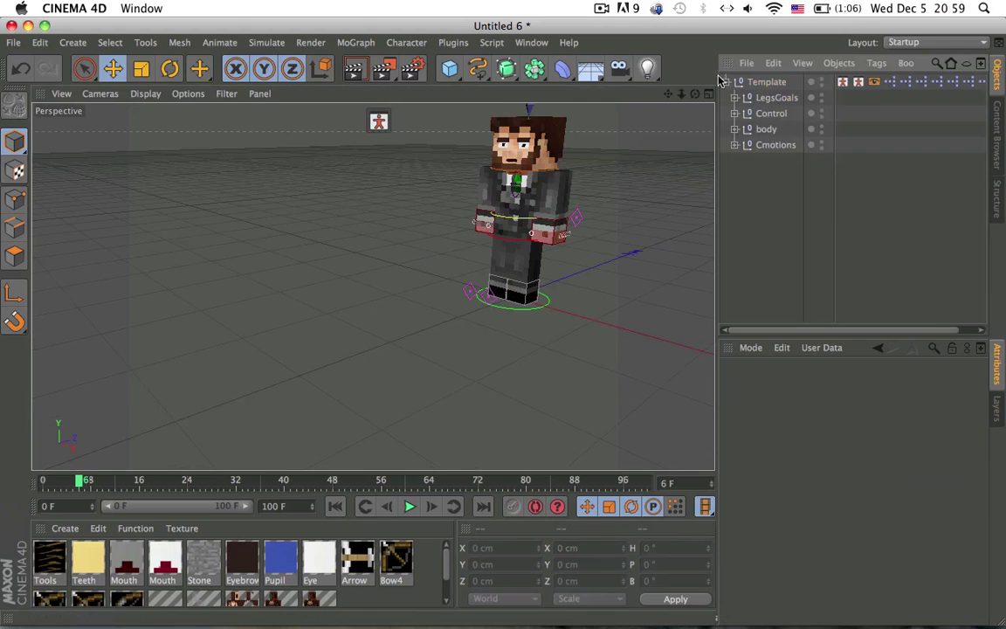
{"action": "left_click", "coordinate": [725, 81]}
- Select the Items controller on the character's hand, examine its tool and armor options and the character up close, and deselect it
{"action": "middle_click_drag", "start_coordinate": [552, 245], "coordinate": [491, 303], "text": "alt"}
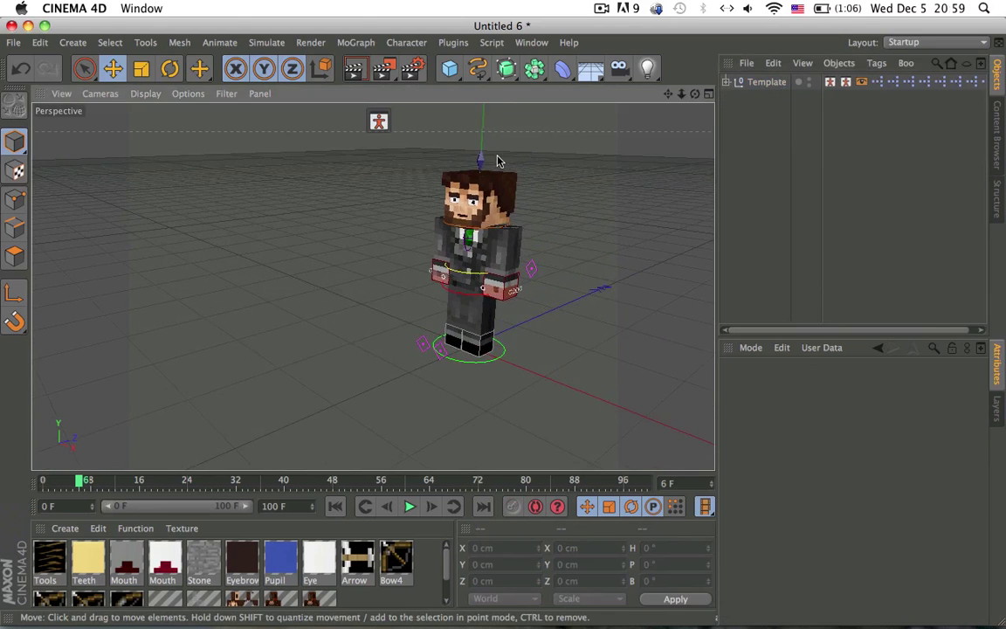
{"action": "scroll", "coordinate": [497, 161], "scroll_direction": "up", "scroll_amount": 2}
{"action": "middle_click_drag", "start_coordinate": [477, 254], "coordinate": [438, 267], "text": "alt"}
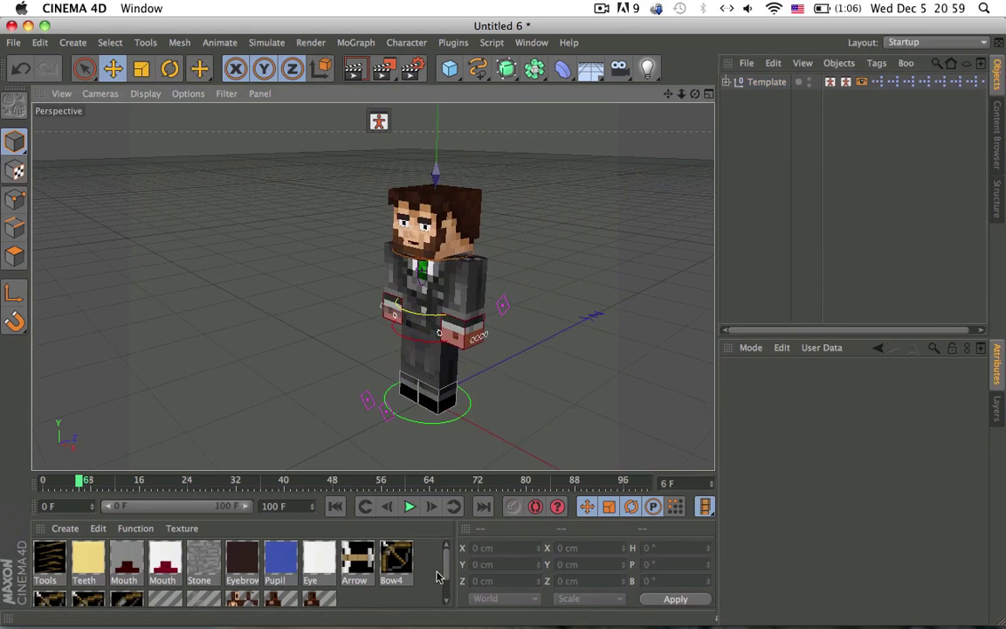
{"action": "left_click", "coordinate": [391, 319]}
{"action": "scroll", "coordinate": [355, 288], "scroll_direction": "up", "scroll_amount": 5}
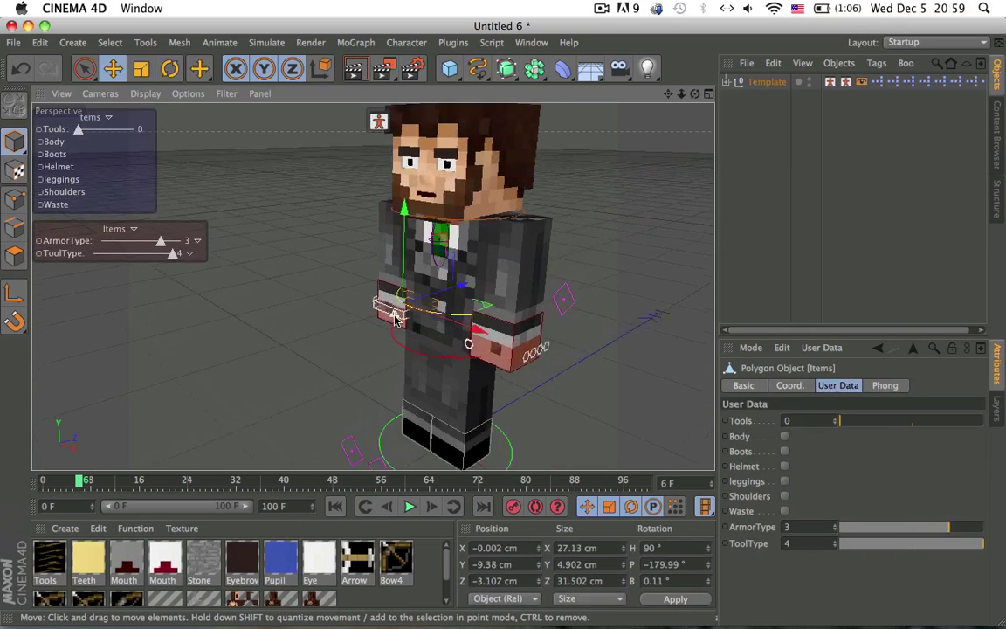
{"action": "middle_click_drag", "start_coordinate": [339, 248], "coordinate": [317, 323], "text": "alt"}
{"action": "scroll", "coordinate": [316, 323], "scroll_direction": "down", "scroll_amount": 2}
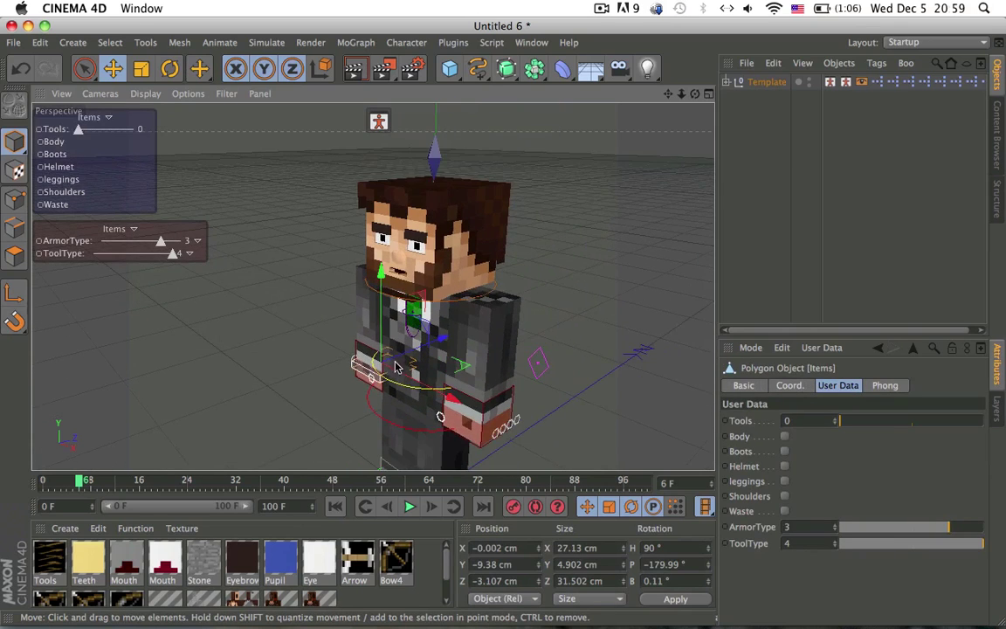
{"action": "middle_click_drag", "start_coordinate": [398, 367], "coordinate": [397, 295], "text": "alt"}
{"action": "scroll", "coordinate": [468, 292], "scroll_direction": "down", "scroll_amount": 3}
{"action": "left_click_drag", "start_coordinate": [468, 293], "coordinate": [521, 272], "text": "alt"}
{"action": "right_click_drag", "start_coordinate": [449, 273], "coordinate": [579, 290], "text": "alt"}
{"action": "left_click_drag", "start_coordinate": [494, 287], "coordinate": [549, 269], "text": "alt"}
{"action": "scroll", "coordinate": [550, 267], "scroll_direction": "down", "scroll_amount": 1}
{"action": "left_click_drag", "start_coordinate": [485, 271], "coordinate": [404, 251], "text": "alt"}
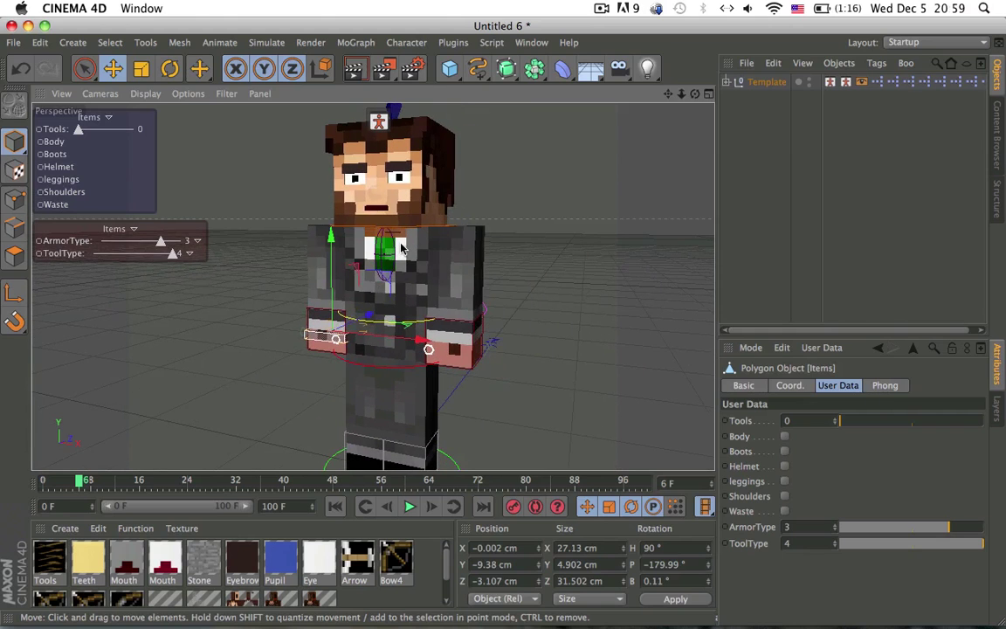
{"action": "left_click", "coordinate": [410, 252]}
{"action": "left_click", "coordinate": [616, 175]}
{"action": "left_click_drag", "start_coordinate": [559, 159], "coordinate": [391, 325], "text": "alt"}
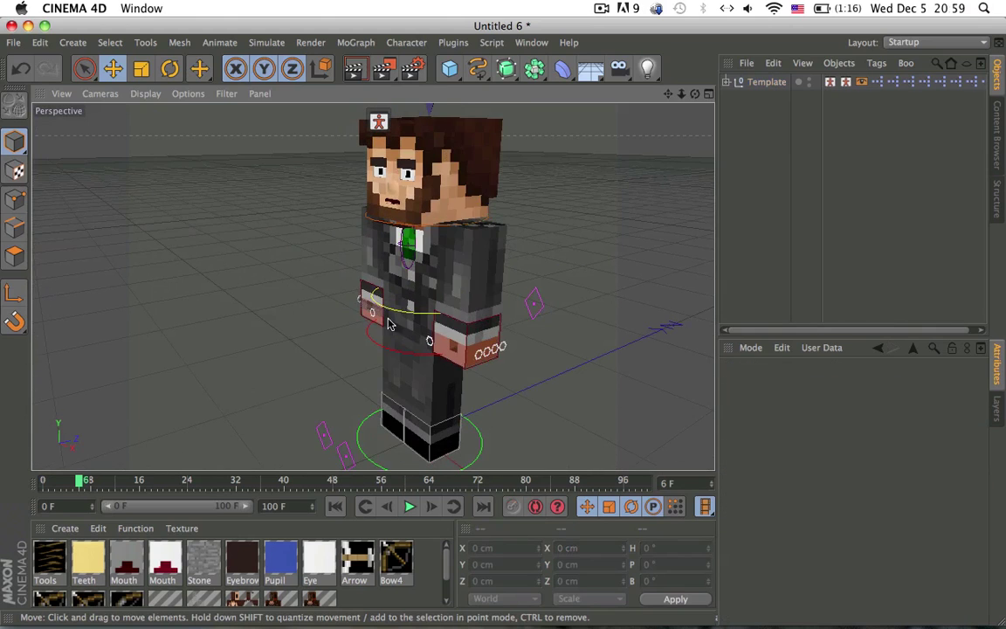
{"action": "left_click_drag", "start_coordinate": [464, 299], "coordinate": [390, 209], "text": "alt"}
{"action": "right_click_drag", "start_coordinate": [389, 209], "coordinate": [538, 216], "text": "alt"}
{"action": "left_click_drag", "start_coordinate": [405, 222], "coordinate": [451, 229], "text": "alt"}
{"action": "middle_click_drag", "start_coordinate": [422, 305], "coordinate": [424, 271], "text": "alt"}
{"action": "left_click_drag", "start_coordinate": [425, 272], "coordinate": [414, 295], "text": "alt"}
{"action": "left_click_drag", "start_coordinate": [428, 249], "coordinate": [437, 292], "text": "alt"}
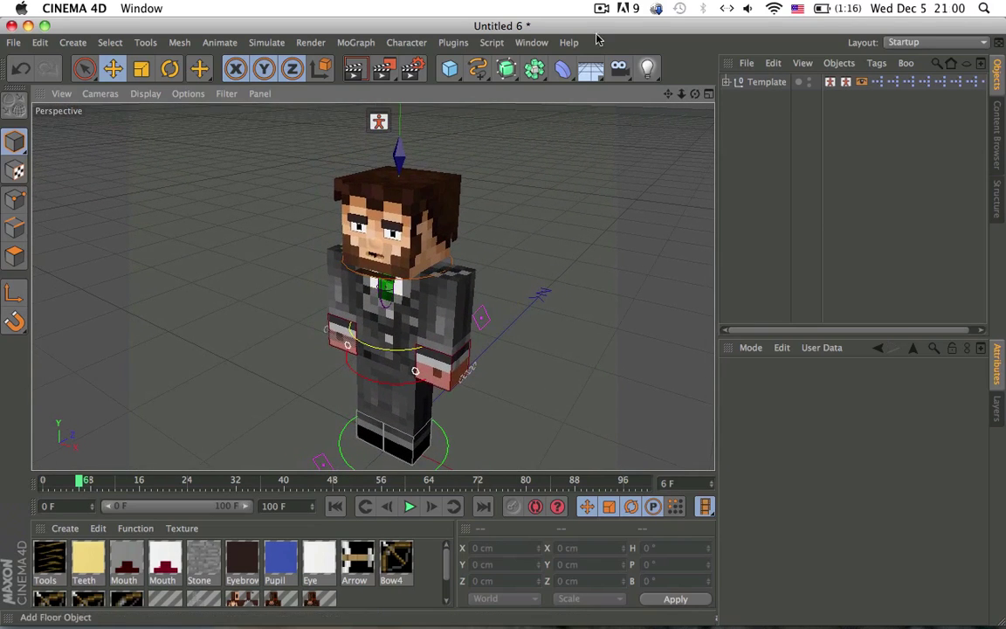